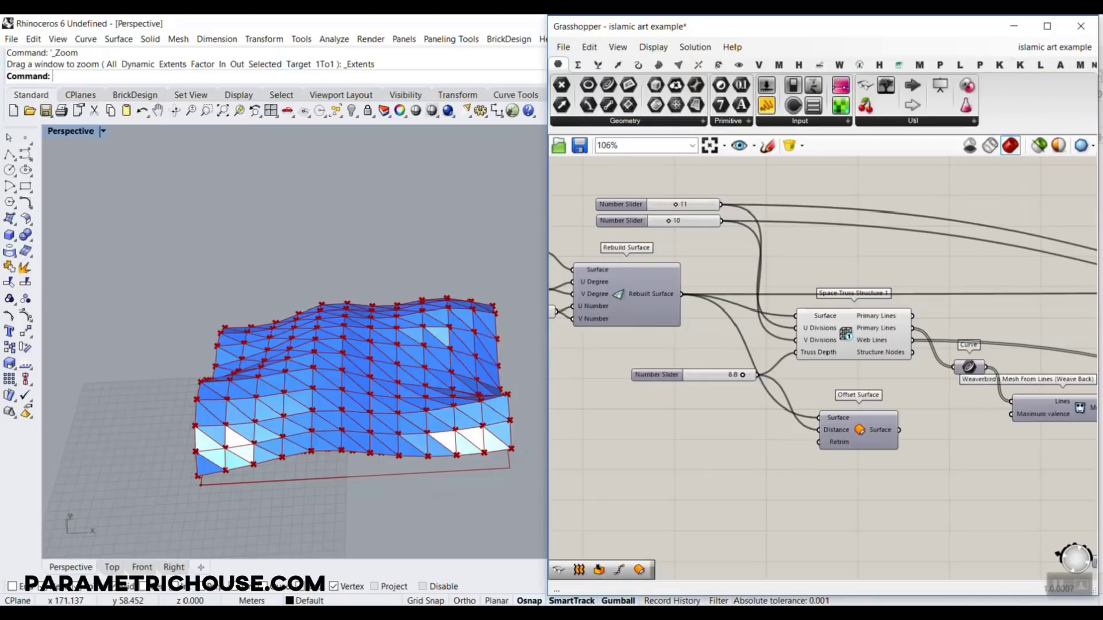
# Step: Create a new blank Grasshopper document and frame the empty canvas and perspective viewport
pyautogui.click(563, 47)
pyautogui.click(580, 66)
pyautogui.moveTo(834, 345); pyautogui.dragTo(752, 307, button='right')
pyautogui.scroll(-8, 388, 321)
pyautogui.click(327, 380)
pyautogui.scroll(5, 316, 379)
pyautogui.scroll(4, 296, 405)
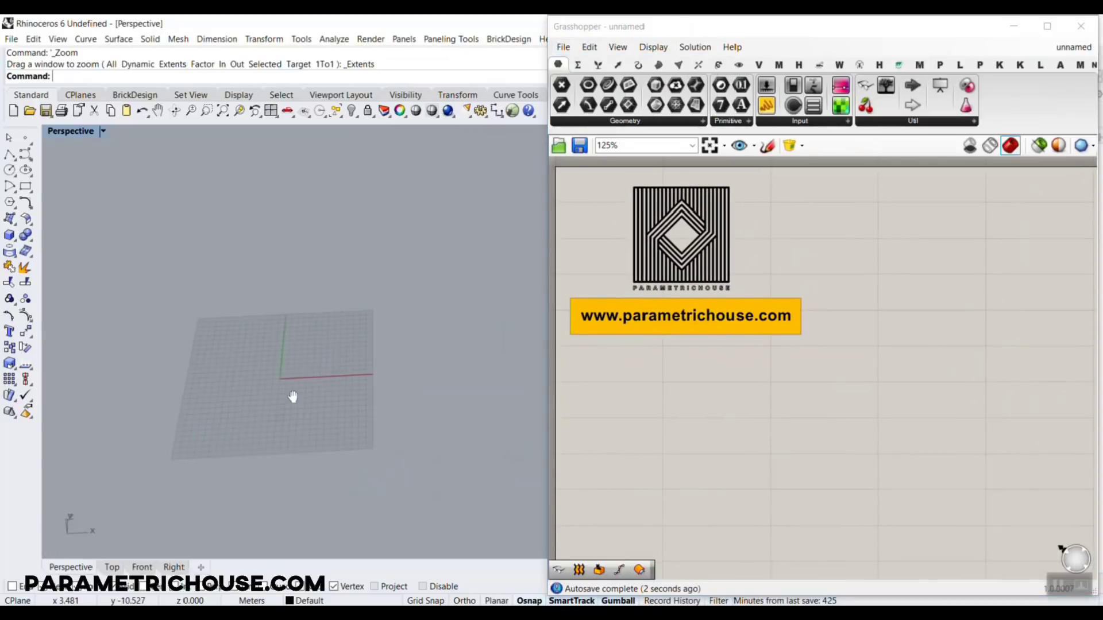
pyautogui.moveTo(742, 385); pyautogui.dragTo(731, 325, button='right')
pyautogui.scroll(-2, 724, 373)
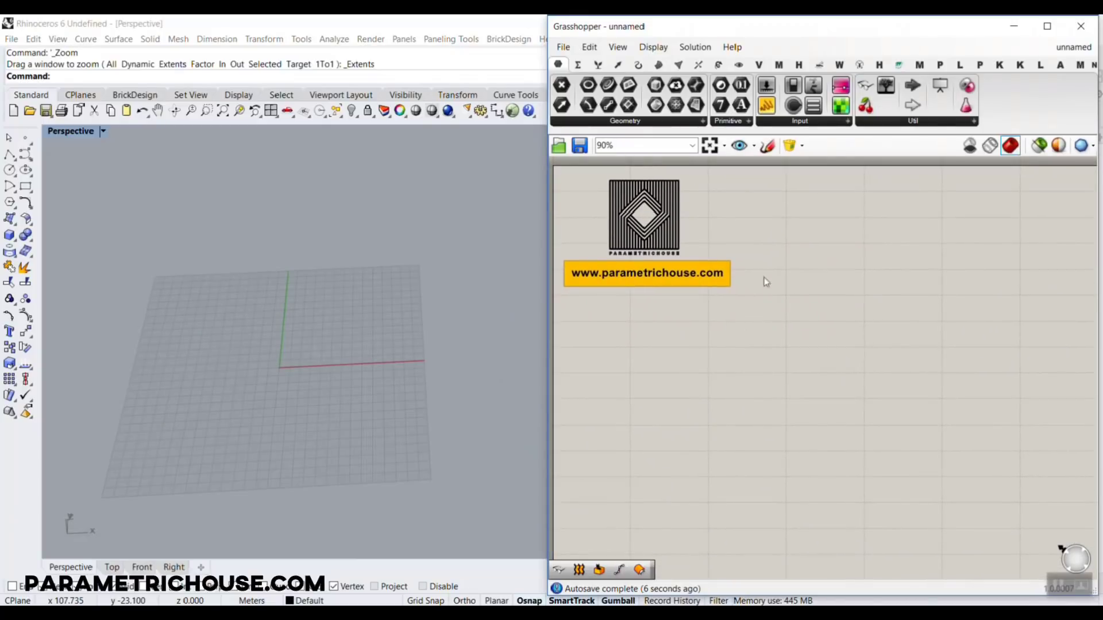
# Step: Place a Rectangle component from the primitive curve components on the empty canvas area
pyautogui.click(638, 65)
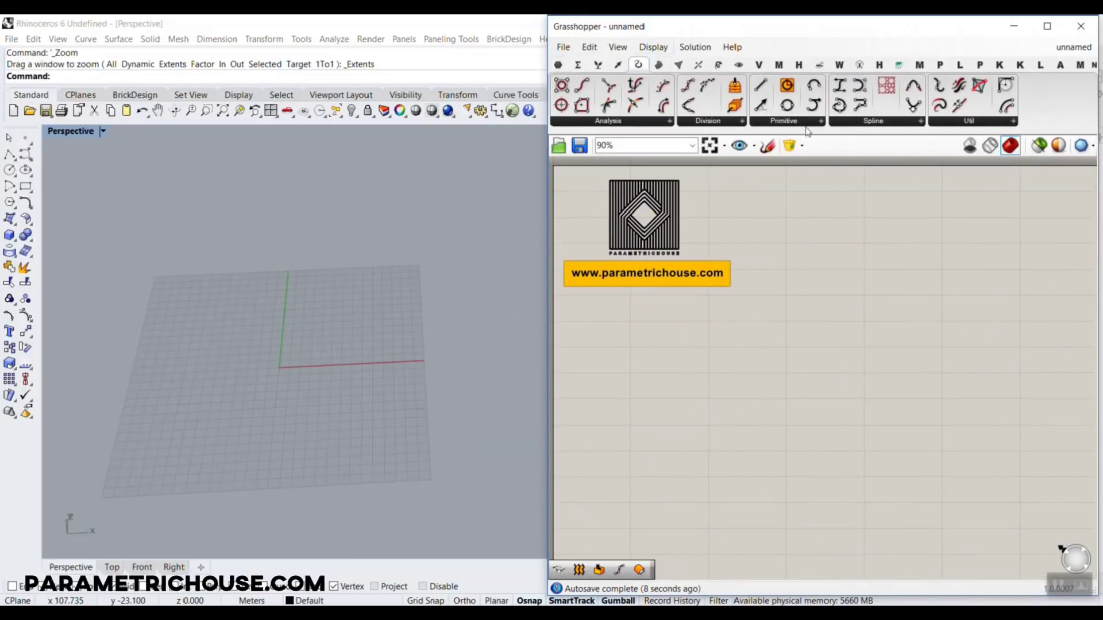
pyautogui.click(808, 122)
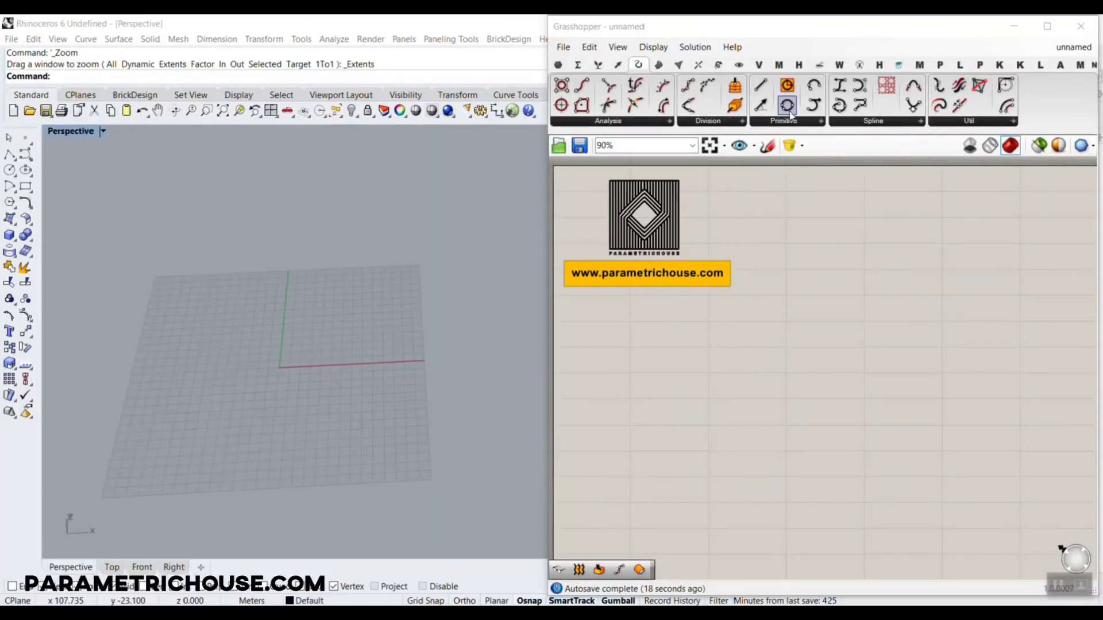
pyautogui.click(791, 121)
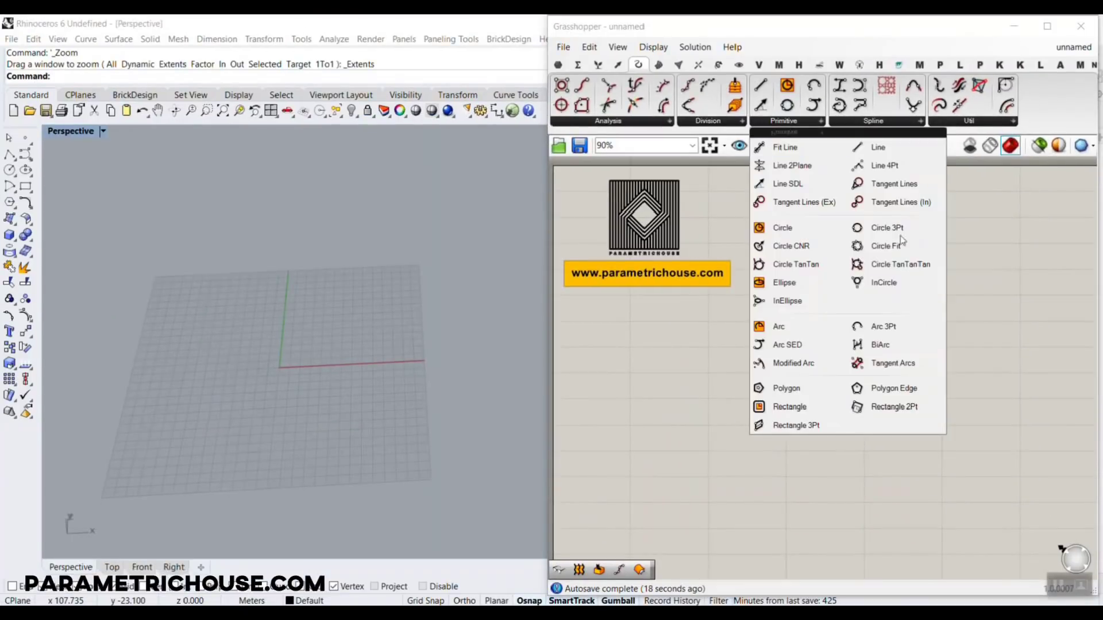
pyautogui.click(822, 408)
pyautogui.click(899, 308)
pyautogui.moveTo(841, 315); pyautogui.dragTo(794, 353, button='right')
pyautogui.scroll(4, 770, 311)
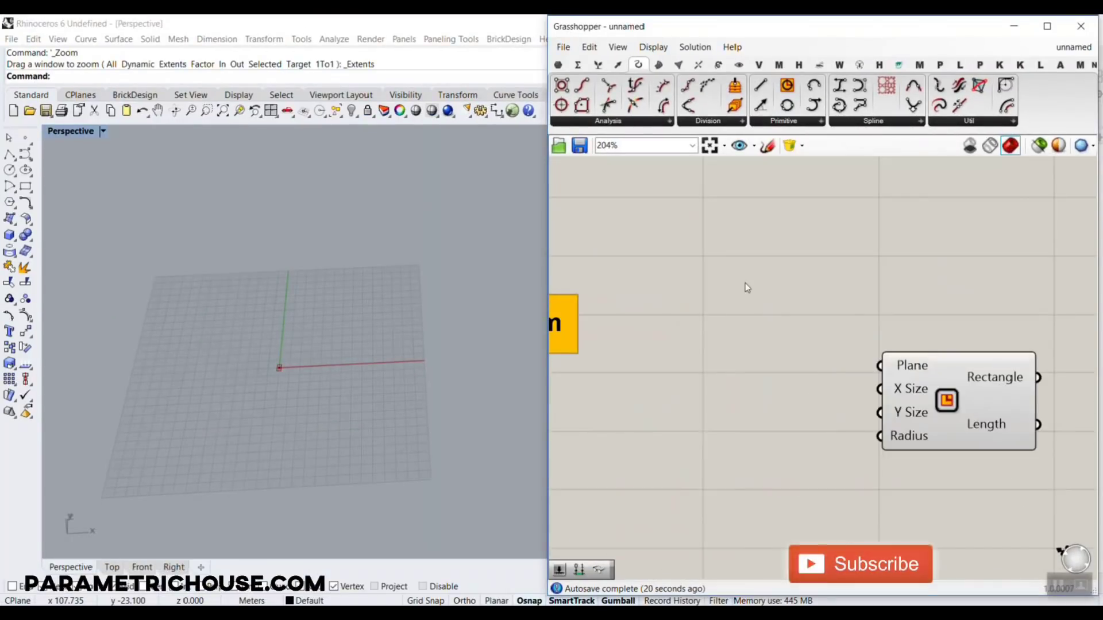
# Step: Add a Bifocals component above the logo to label components, and shift the Rectangle component slightly
pyautogui.doubleClick(744, 281)
pyautogui.write('bif')
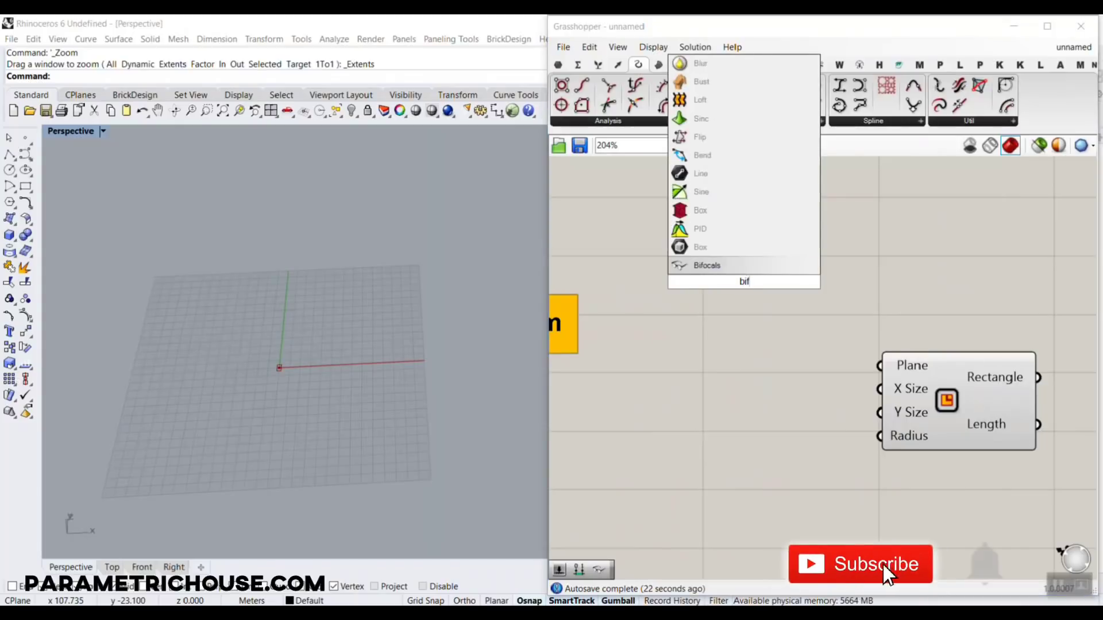
pyautogui.press('Return')
pyautogui.moveTo(740, 282); pyautogui.dragTo(720, 204)
pyautogui.scroll(-4, 846, 377)
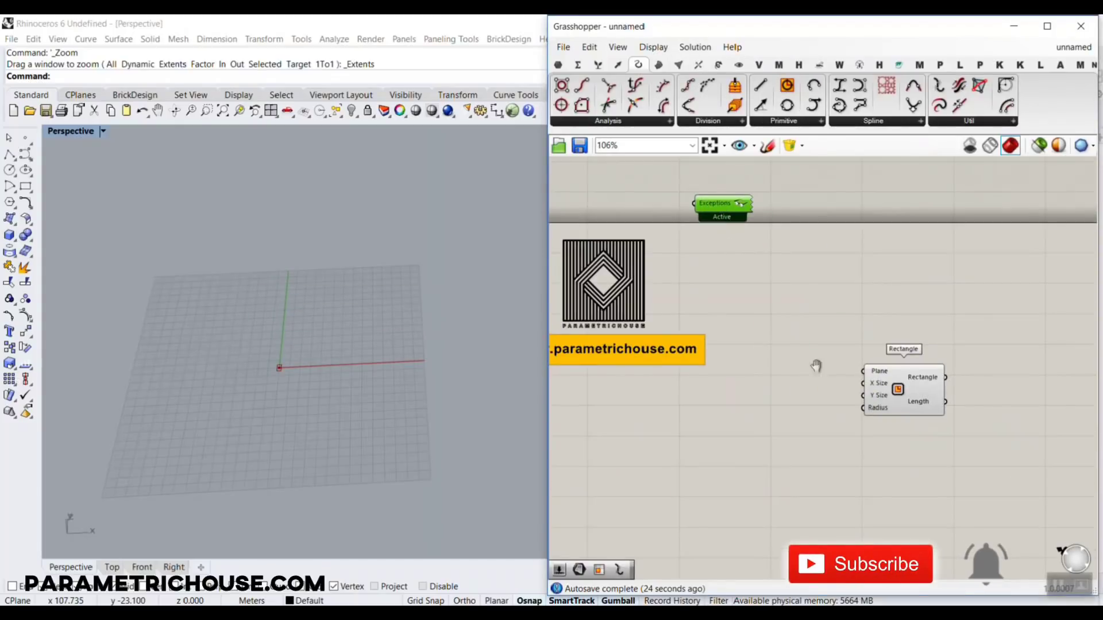
pyautogui.scroll(4, 903, 406)
pyautogui.moveTo(903, 406); pyautogui.dragTo(767, 305, button='right')
pyautogui.moveTo(768, 305); pyautogui.dragTo(783, 359)
pyautogui.click(615, 358)
pyautogui.scroll(3, 290, 340)
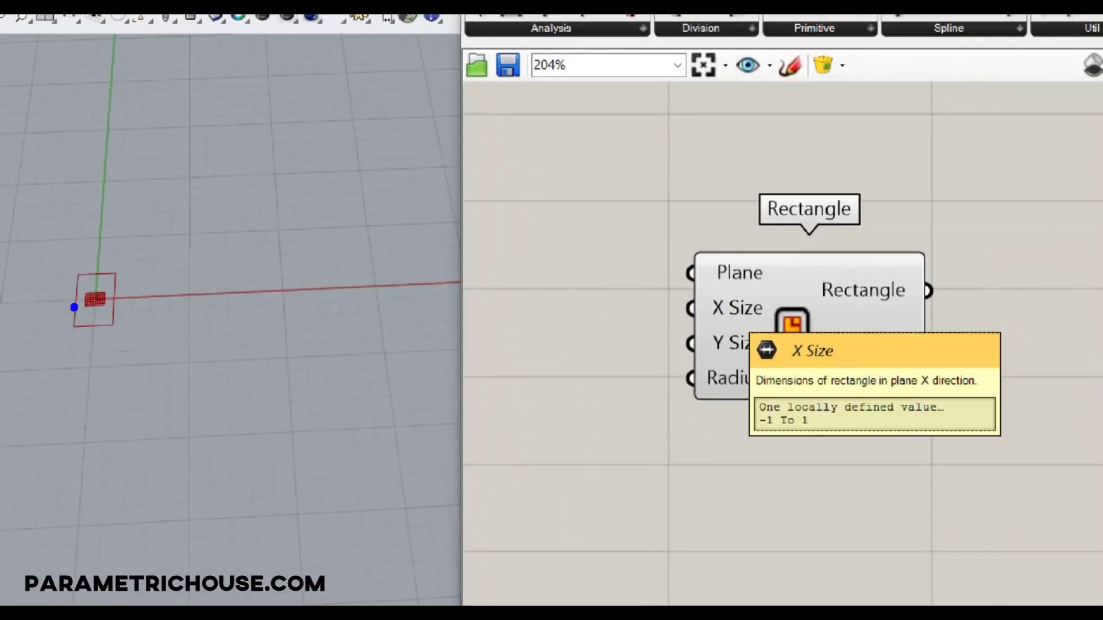
pyautogui.moveTo(71, 282); pyautogui.dragTo(72, 310)
pyautogui.moveTo(134, 283); pyautogui.dragTo(129, 311)
pyautogui.moveTo(510, 333)
pyautogui.mouseDown()
pyautogui.moveTo(660, 300)
pyautogui.moveTo(642, 327)
pyautogui.mouseUp()
pyautogui.write('12')
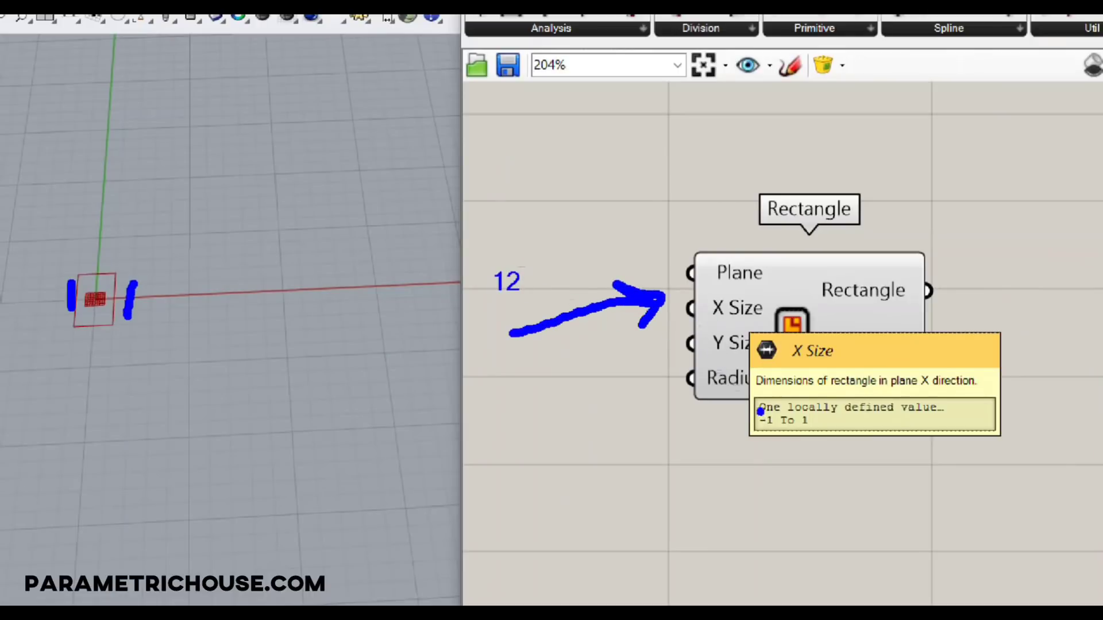
pyautogui.moveTo(760, 411)
pyautogui.mouseDown()
pyautogui.moveTo(756, 428)
pyautogui.moveTo(840, 425)
pyautogui.mouseUp()
pyautogui.moveTo(99, 303)
pyautogui.mouseDown()
pyautogui.moveTo(224, 209)
pyautogui.moveTo(109, 184)
pyautogui.moveTo(114, 313)
pyautogui.mouseUp()
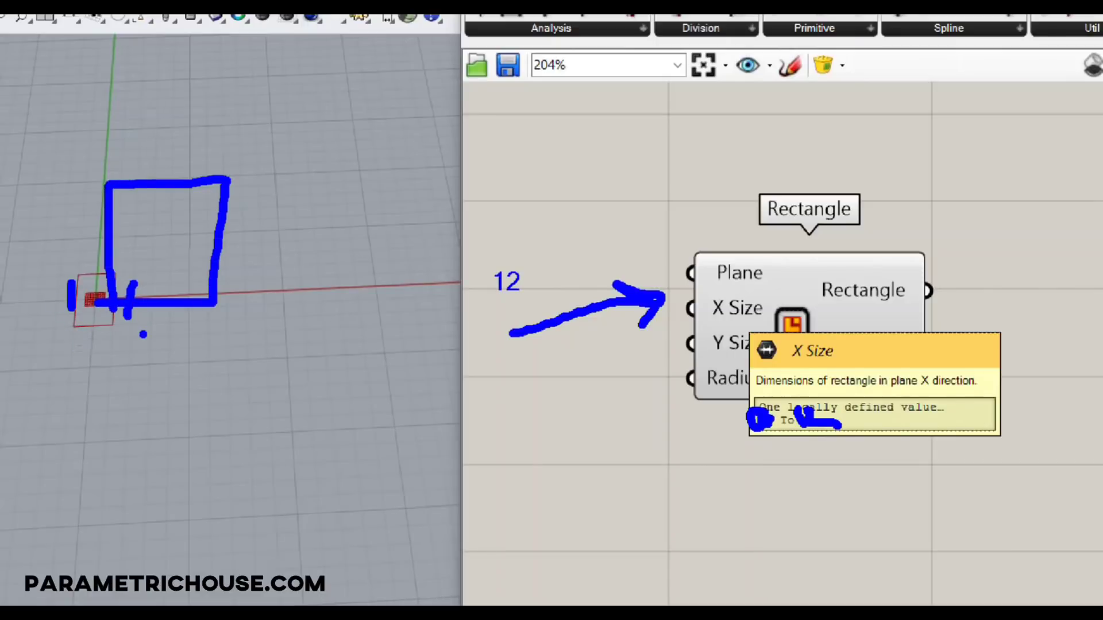
pyautogui.press('Escape')
# Step: Add a number slider with the value 12.56 beside the Rectangle component's inputs
pyautogui.moveTo(786, 376); pyautogui.dragTo(991, 441, button='right')
pyautogui.doubleClick(722, 360)
pyautogui.write('12')
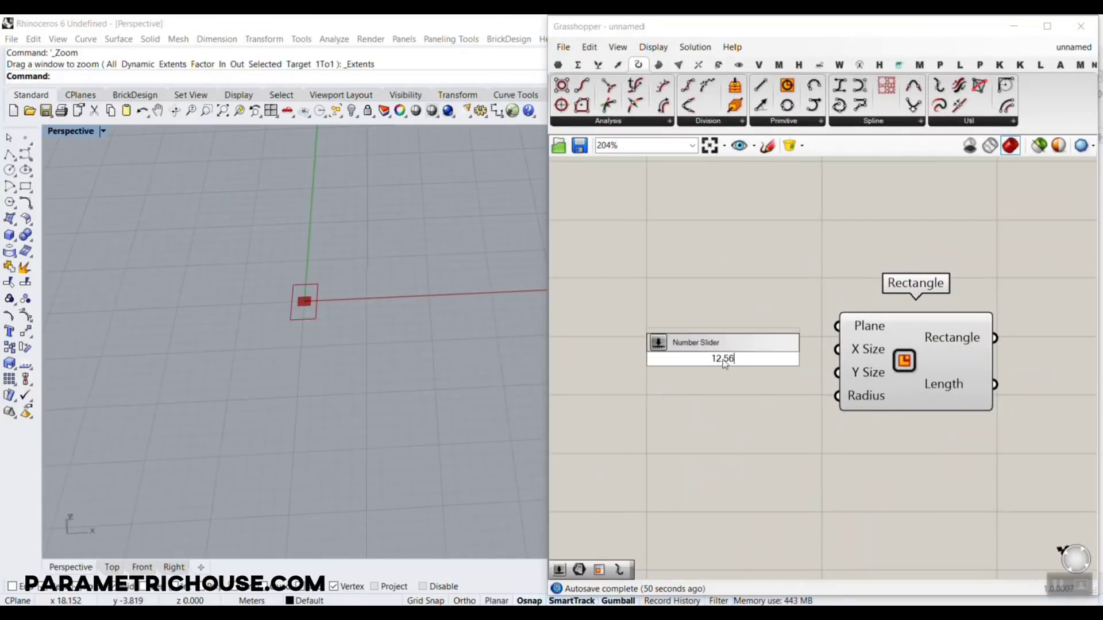
pyautogui.write('.56')
pyautogui.press('Return')
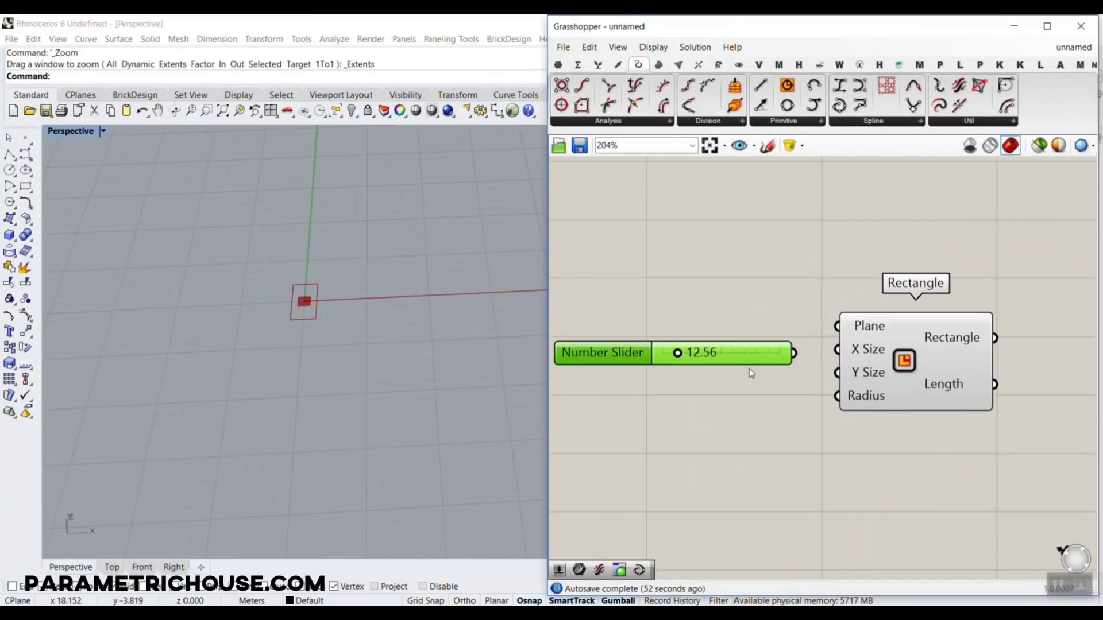
# Step: Duplicate the number slider below the original and connect the two sliders to the Rectangle's X Size and Y Size
pyautogui.hotkey('ctrl', 'c')
pyautogui.hotkey('ctrl', 'v')
pyautogui.moveTo(769, 365); pyautogui.dragTo(763, 386)
pyautogui.moveTo(796, 353); pyautogui.dragTo(833, 373)
# Step: Set the rectangle's X Size slider to 36.14 and its Y Size slider to 21.89
pyautogui.keyDown('shift'); pyautogui.moveTo(370, 334); pyautogui.dragTo(240, 390, button='right'); pyautogui.keyUp('shift')
pyautogui.moveTo(677, 354)
pyautogui.mouseDown()
pyautogui.moveTo(706, 354)
pyautogui.moveTo(696, 354)
pyautogui.mouseUp()
pyautogui.moveTo(325, 360); pyautogui.dragTo(347, 339, button='right')
pyautogui.moveTo(684, 386); pyautogui.dragTo(707, 360)
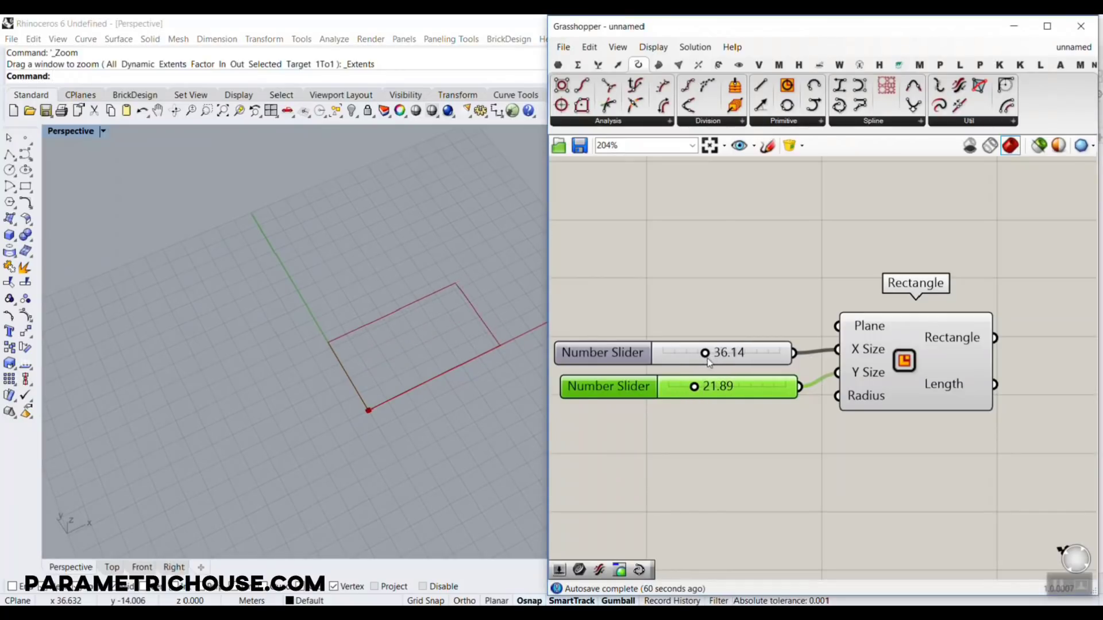
pyautogui.keyDown('shift'); pyautogui.moveTo(411, 357); pyautogui.dragTo(303, 287, button='right'); pyautogui.keyUp('shift')
pyautogui.scroll(7, 320, 324)
pyautogui.scroll(3, 321, 333)
pyautogui.scroll(-5, 322, 334)
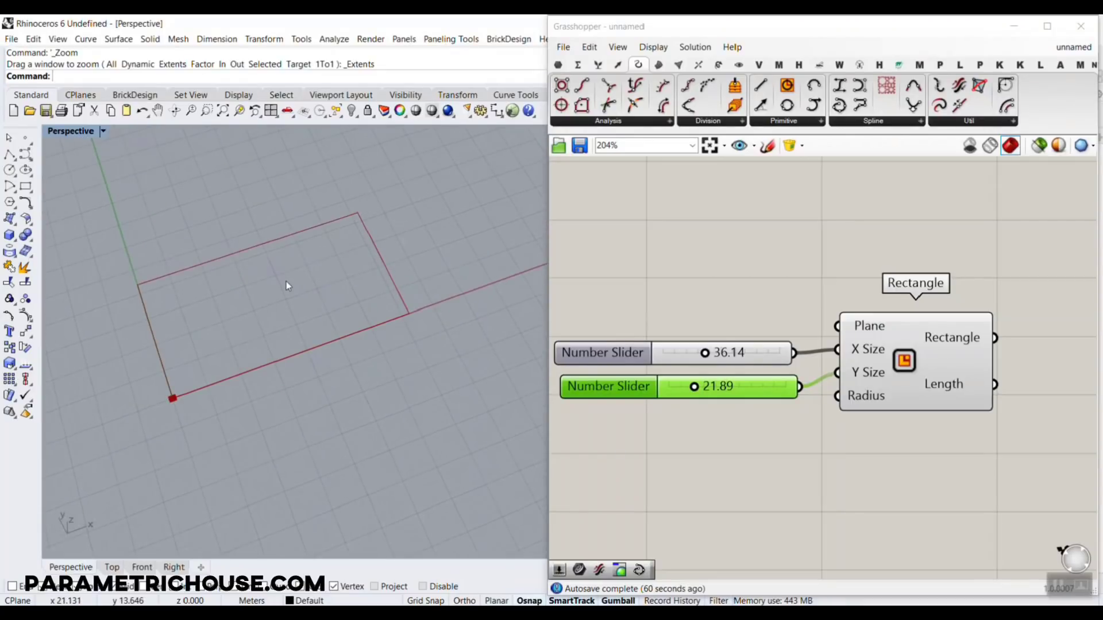
pyautogui.scroll(2, 231, 333)
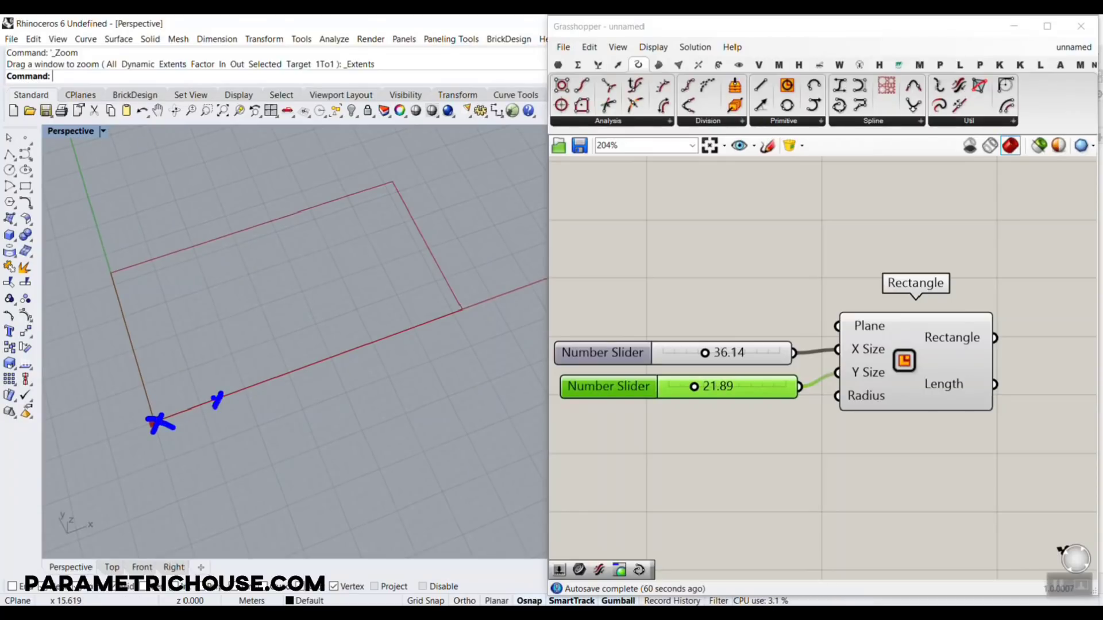
pyautogui.moveTo(282, 364)
pyautogui.mouseDown()
pyautogui.moveTo(267, 396)
pyautogui.moveTo(307, 384)
pyautogui.mouseUp()
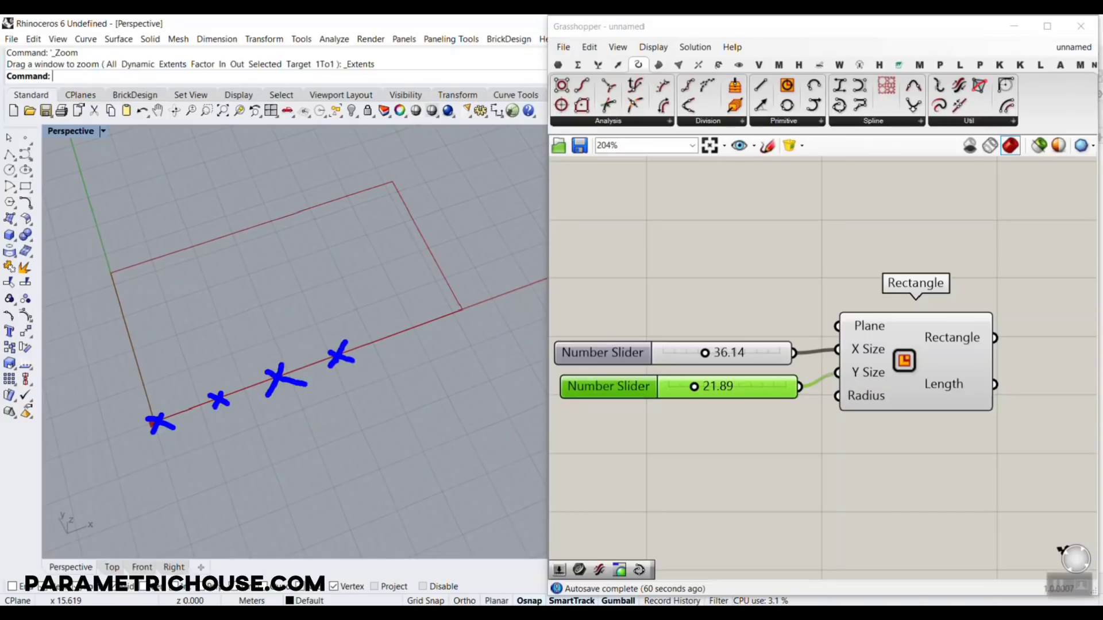
pyautogui.moveTo(278, 375); pyautogui.dragTo(267, 323)
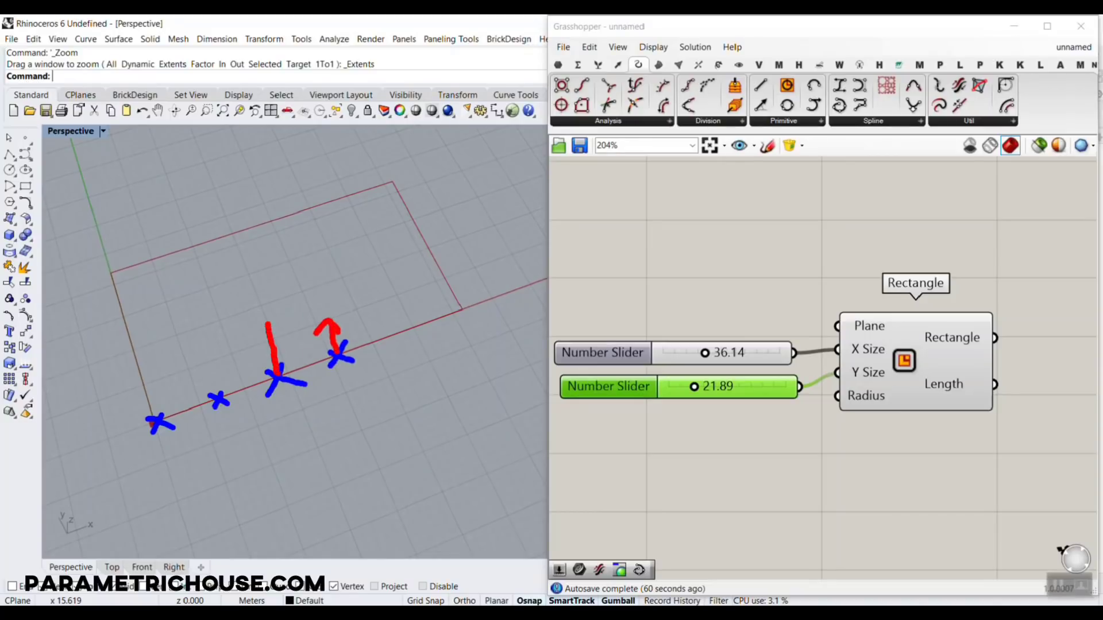
pyautogui.moveTo(218, 397); pyautogui.dragTo(208, 369)
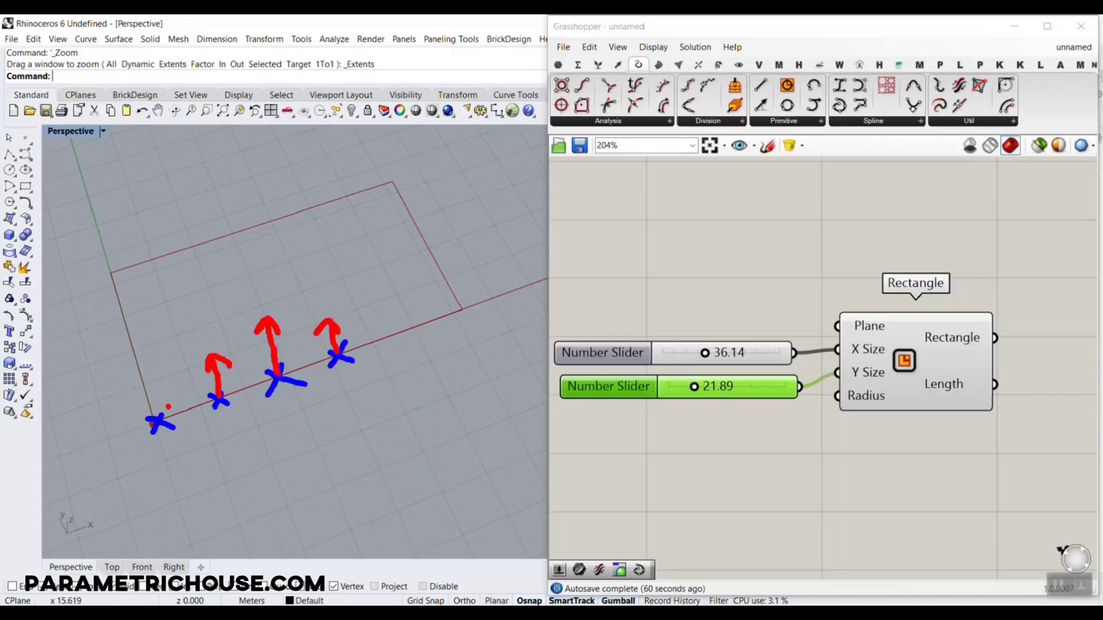
pyautogui.moveTo(148, 398)
pyautogui.mouseDown()
pyautogui.moveTo(168, 364)
pyautogui.moveTo(309, 319)
pyautogui.moveTo(459, 307)
pyautogui.moveTo(418, 193)
pyautogui.moveTo(388, 167)
pyautogui.moveTo(289, 205)
pyautogui.moveTo(142, 221)
pyautogui.moveTo(102, 259)
pyautogui.moveTo(152, 384)
pyautogui.mouseUp()
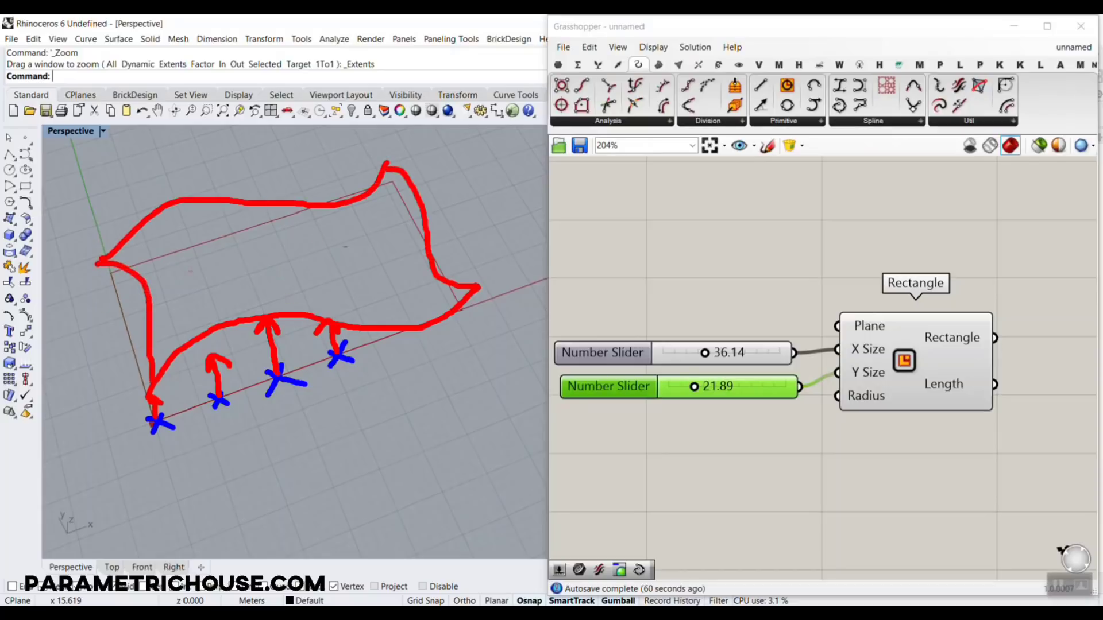
pyautogui.press('Escape')
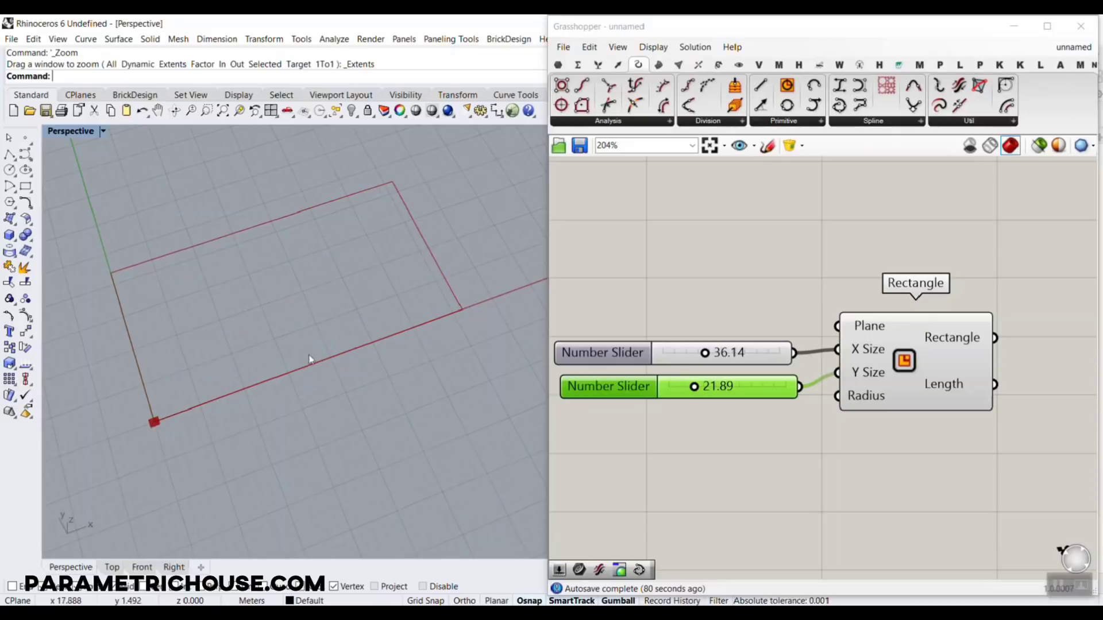
# Step: Add an Explode component after the Rectangle component and connect the Rectangle output to its Curve input
pyautogui.moveTo(948, 350); pyautogui.dragTo(810, 312, button='right')
pyautogui.scroll(-2, 908, 302)
pyautogui.moveTo(907, 301); pyautogui.dragTo(770, 340, button='right')
pyautogui.click(771, 340)
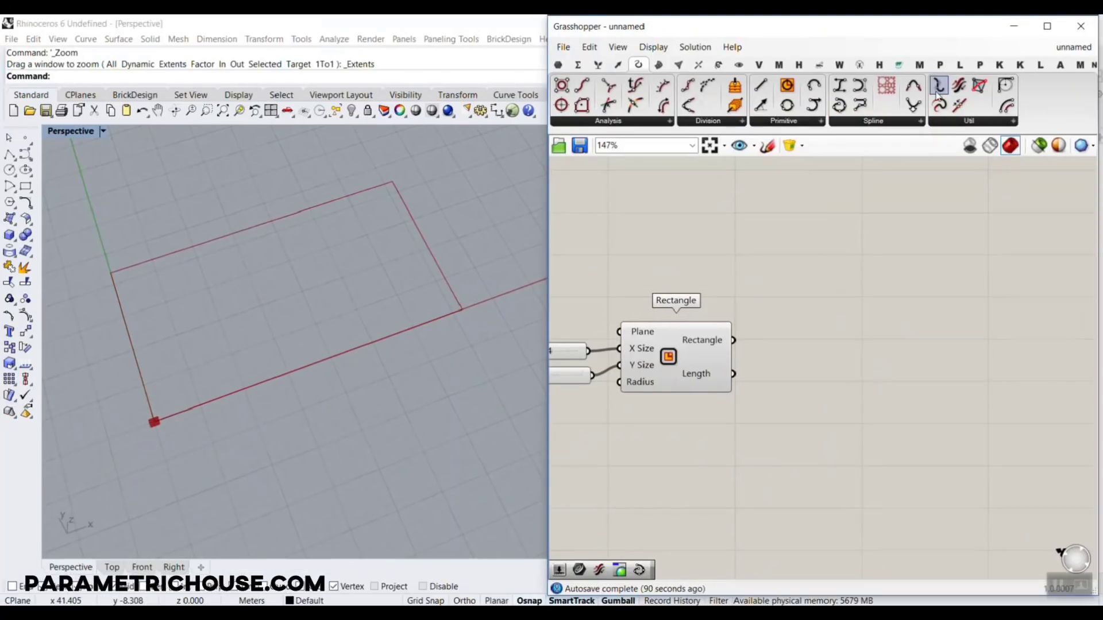
pyautogui.moveTo(940, 86); pyautogui.dragTo(827, 619)
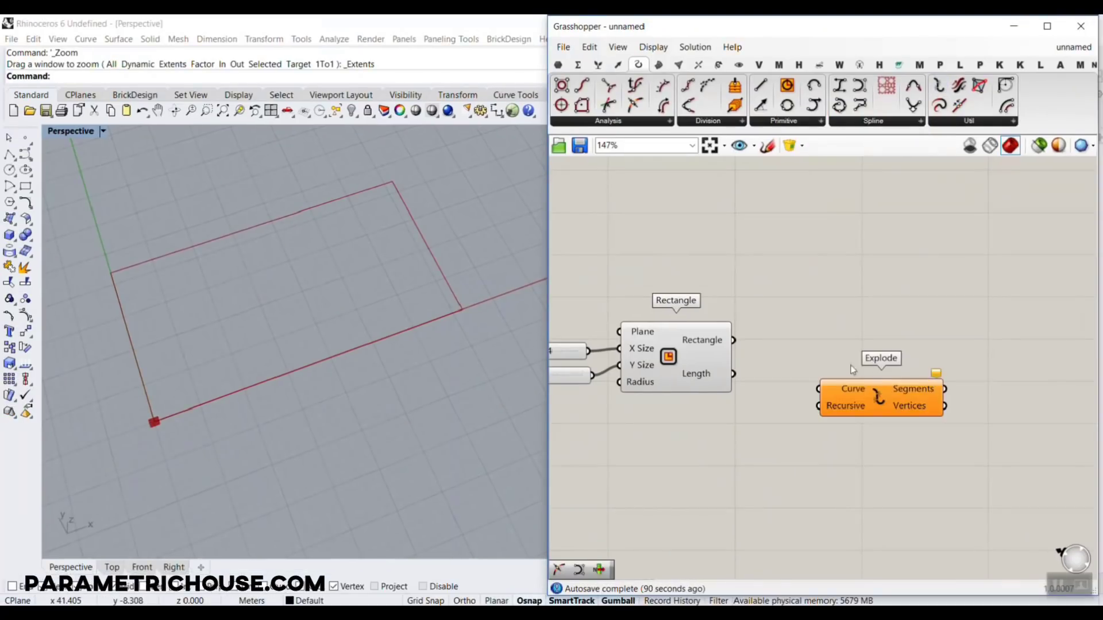
pyautogui.scroll(3, 473, 571)
pyautogui.moveTo(608, 288); pyautogui.dragTo(747, 363)
# Step: Add a List Item component beside Explode and connect the Segments output to its List input
pyautogui.moveTo(929, 378); pyautogui.dragTo(679, 290, button='right')
pyautogui.moveTo(680, 290)
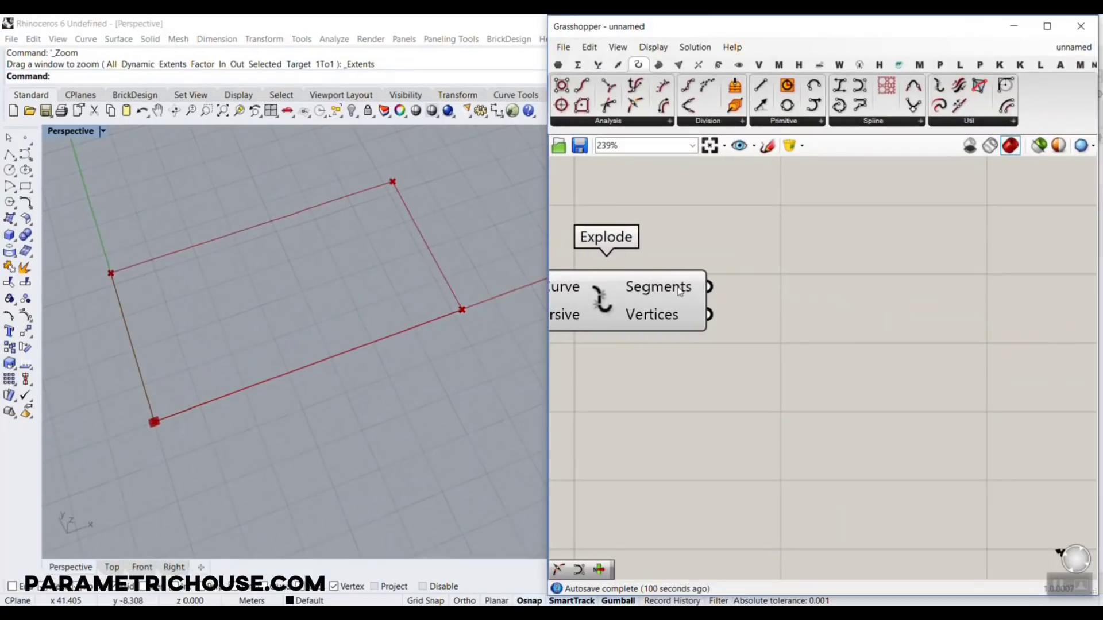
pyautogui.moveTo(763, 282); pyautogui.dragTo(819, 356, button='right')
pyautogui.click(599, 67)
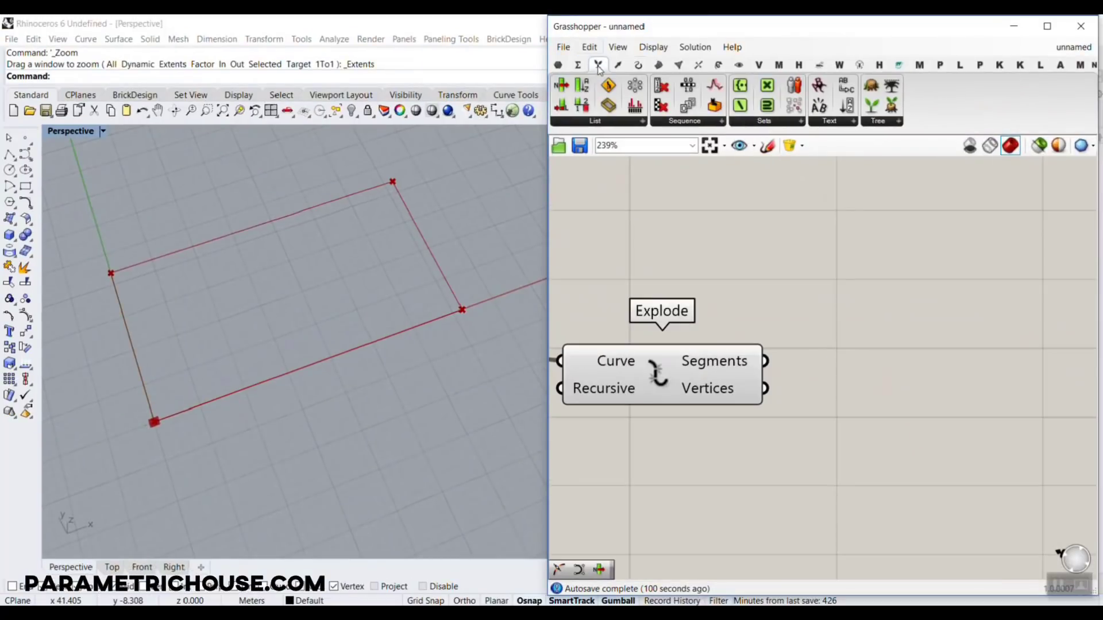
pyautogui.moveTo(598, 68)
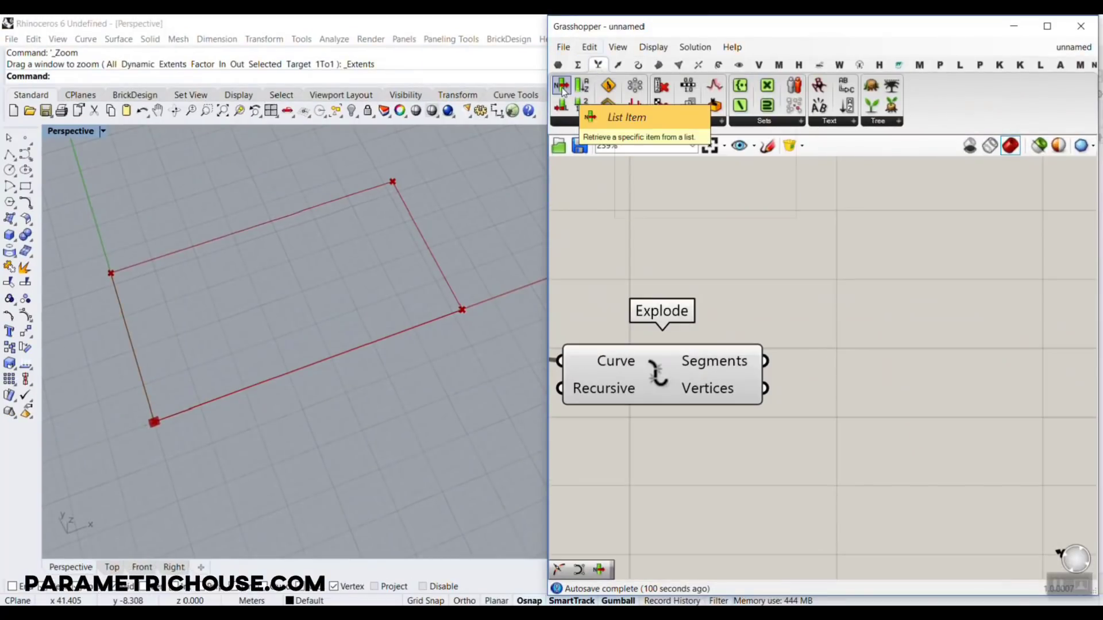
pyautogui.moveTo(561, 86); pyautogui.dragTo(883, 419)
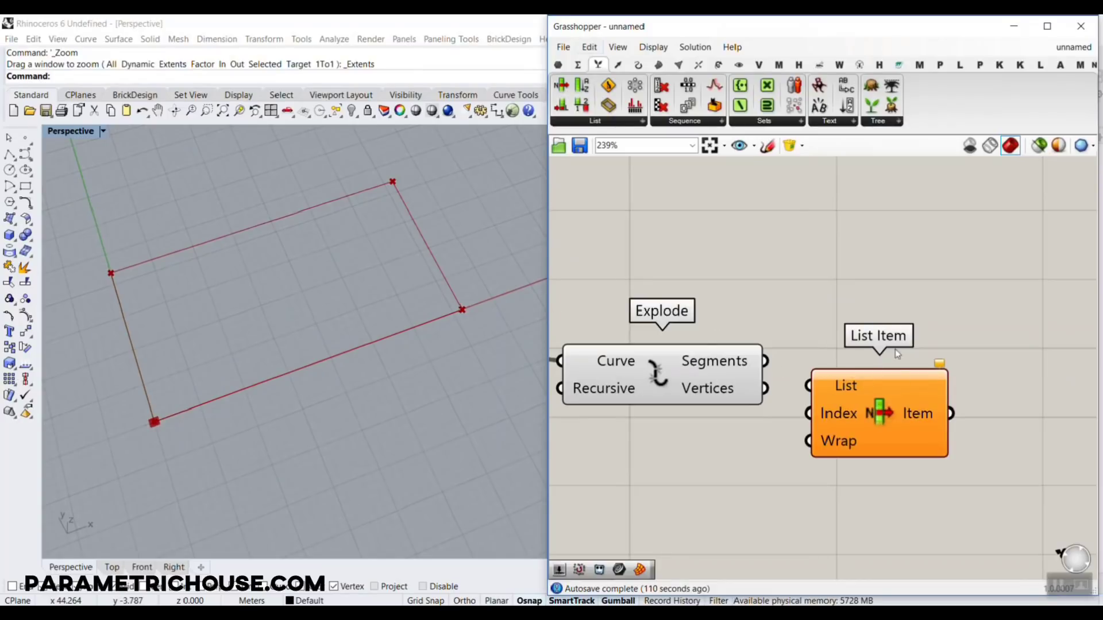
pyautogui.moveTo(765, 361); pyautogui.dragTo(809, 386)
pyautogui.moveTo(848, 420); pyautogui.dragTo(898, 381)
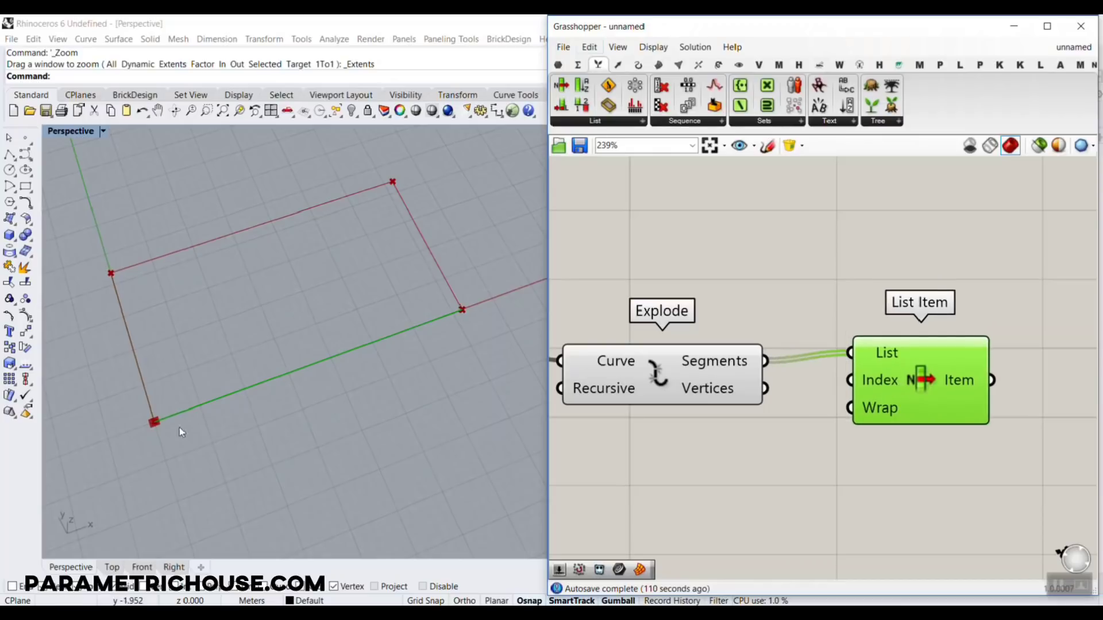
# Step: Add the extra outputs +1, +2 and +3 to the List Item component
pyautogui.scroll(3, 905, 412)
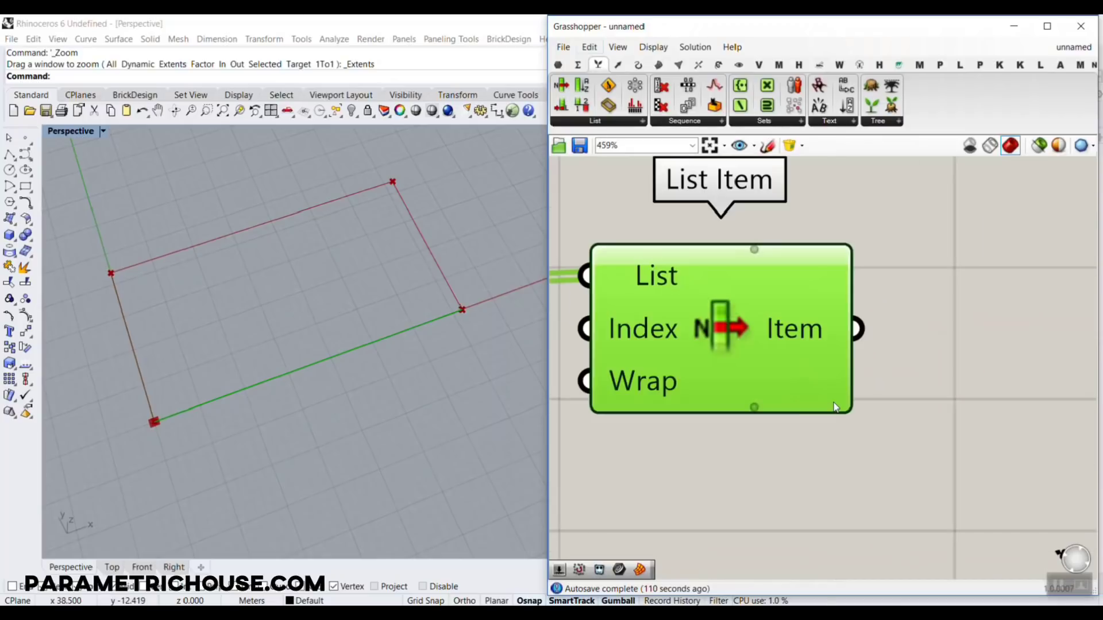
pyautogui.click(753, 407)
pyautogui.click(753, 407)
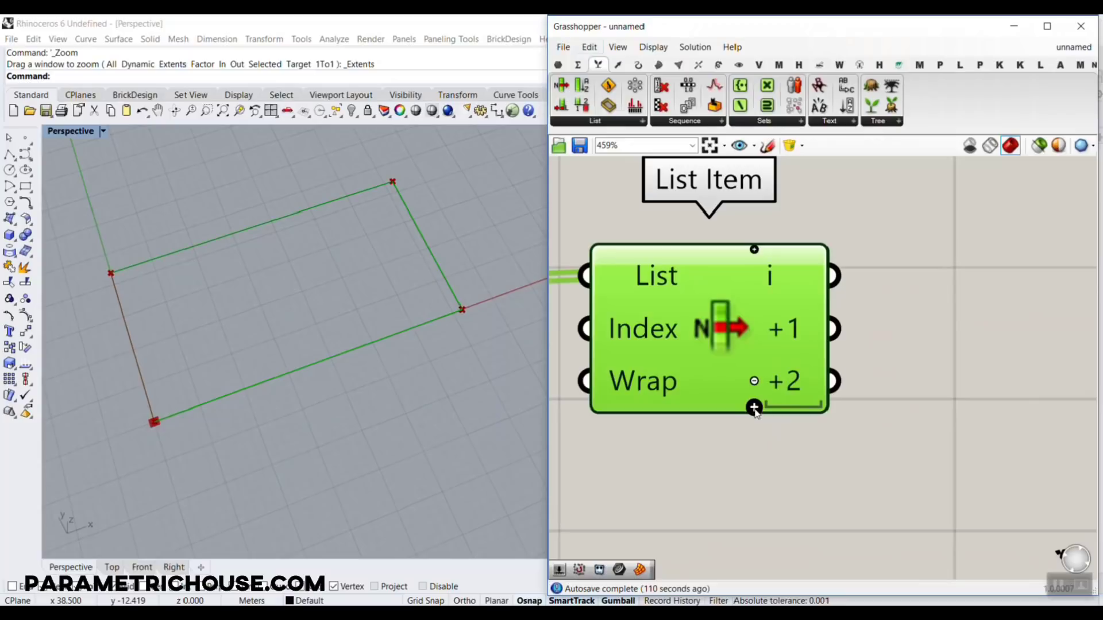
pyautogui.click(753, 408)
pyautogui.scroll(-4, 764, 381)
pyautogui.scroll(2, 771, 336)
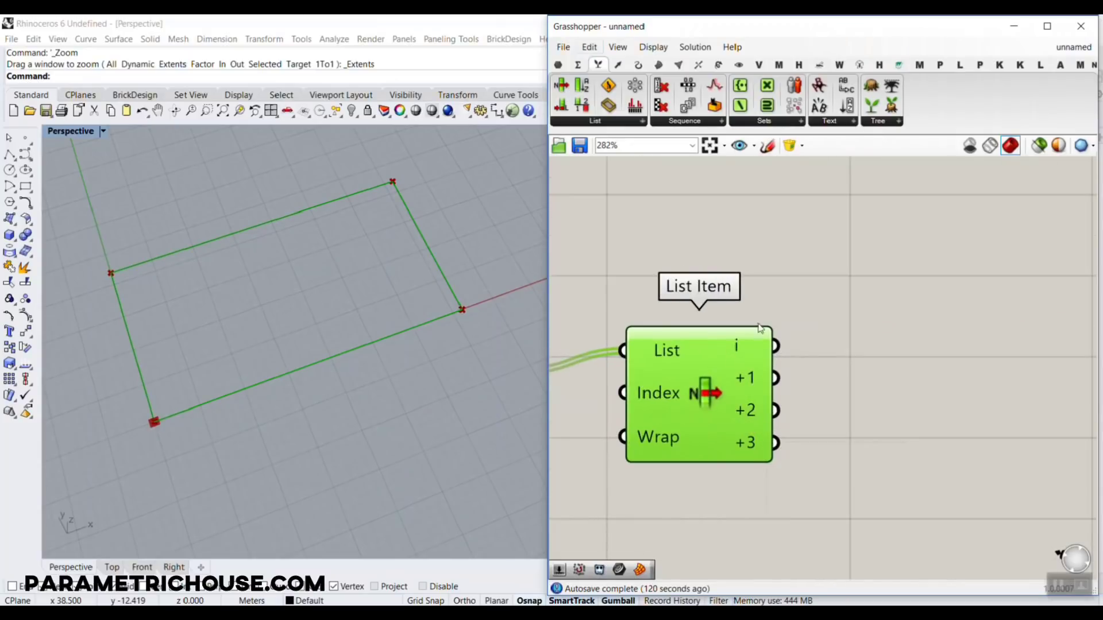
# Step: Place a Curve parameter beside List Item and connect the component's i output to it
pyautogui.scroll(-2, 748, 423)
pyautogui.scroll(1, 650, 436)
pyautogui.moveTo(650, 443); pyautogui.dragTo(726, 365, button='right')
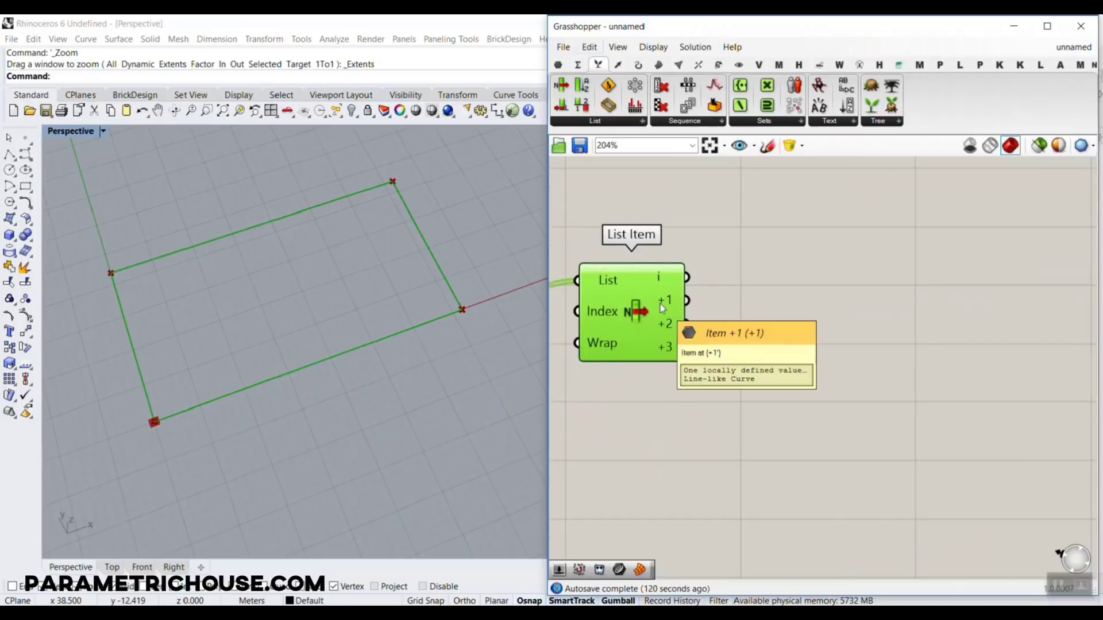
pyautogui.moveTo(797, 301); pyautogui.dragTo(775, 371, button='right')
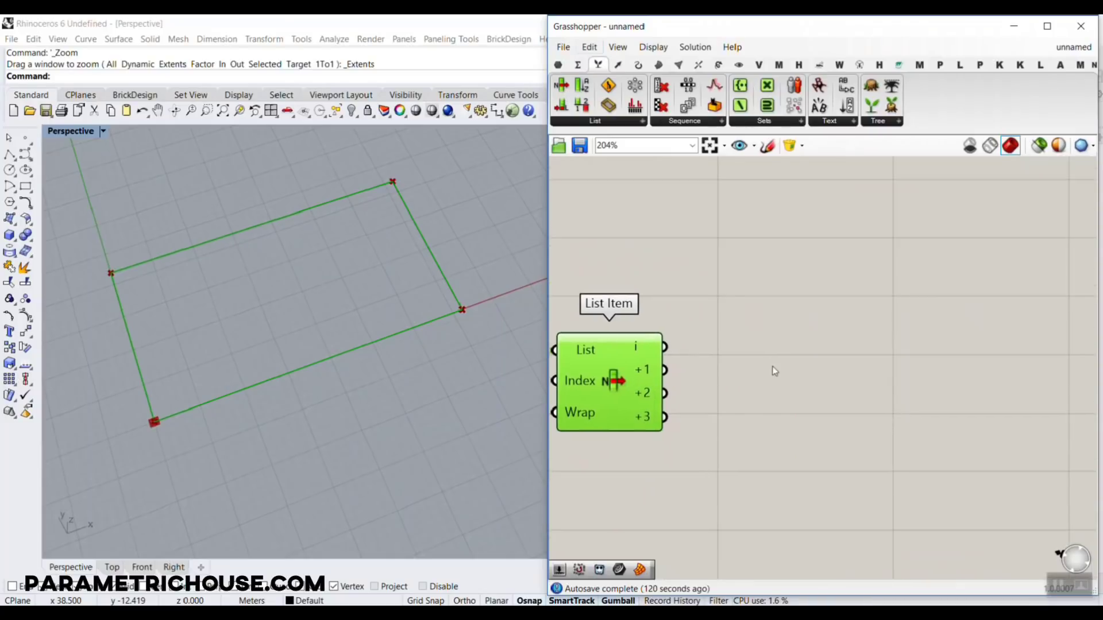
pyautogui.click(557, 65)
pyautogui.moveTo(608, 85); pyautogui.dragTo(758, 303)
pyautogui.moveTo(665, 347); pyautogui.dragTo(914, 247)
pyautogui.scroll(-3, 914, 247)
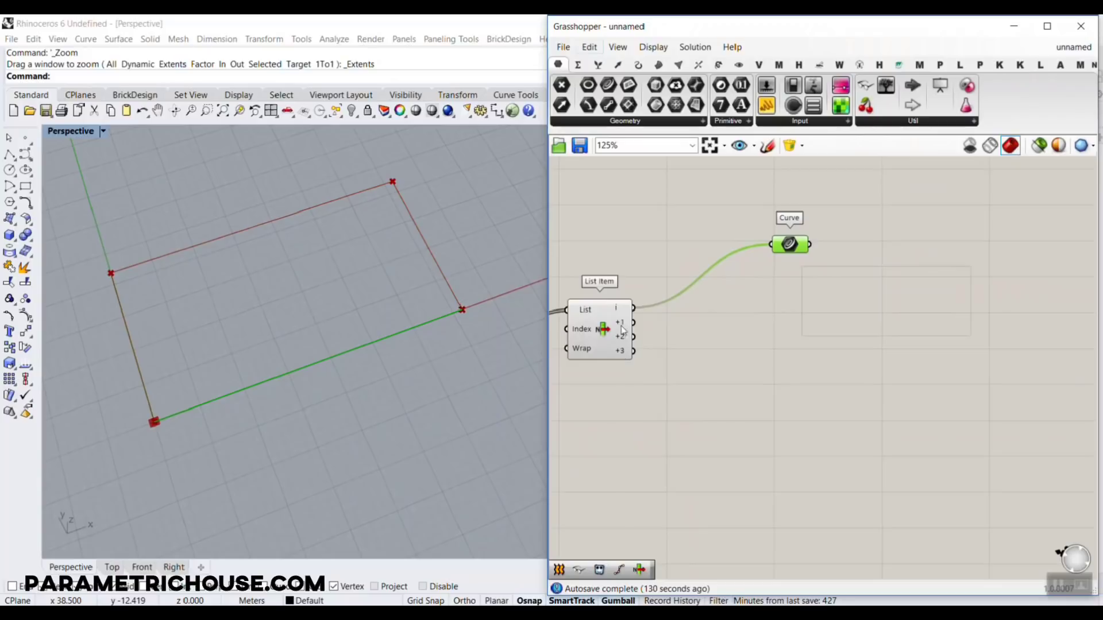
pyautogui.scroll(3, 912, 257)
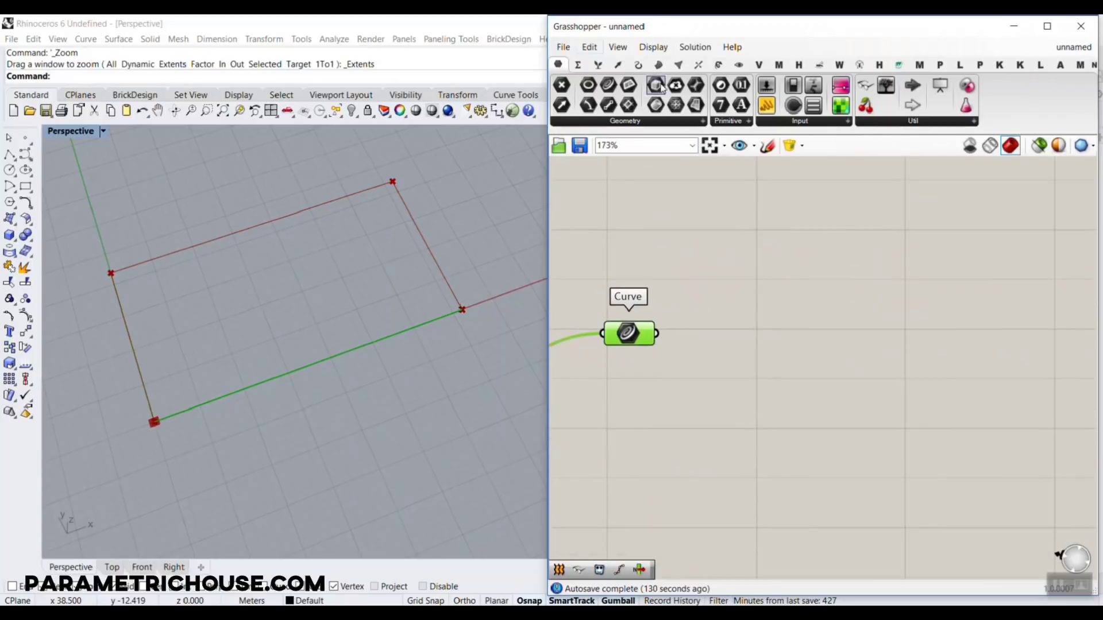
# Step: Add a Divide Curve component beside the Curve parameter and connect the parameter to its Curve input
pyautogui.click(638, 65)
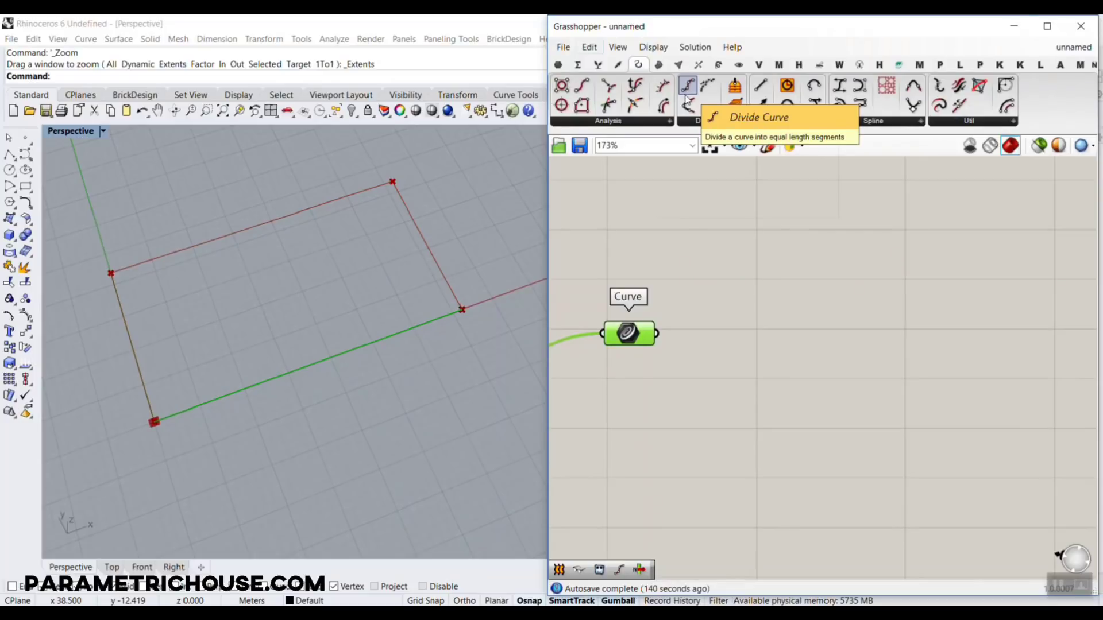
pyautogui.doubleClick(729, 318)
pyautogui.write('divi')
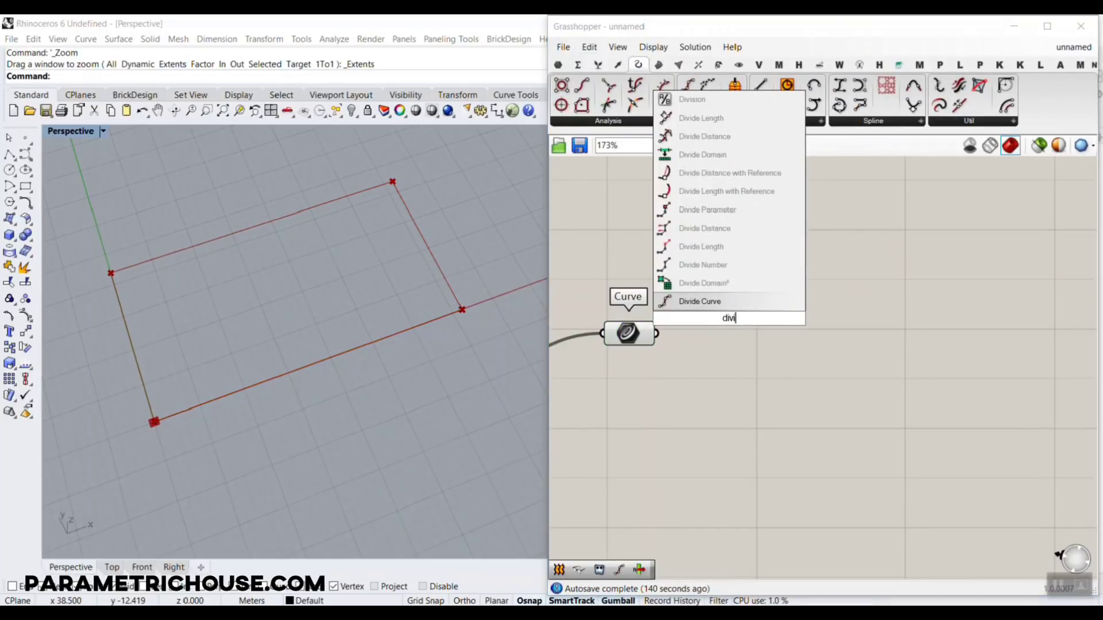
pyautogui.press('Return')
pyautogui.moveTo(726, 316); pyautogui.dragTo(805, 316)
pyautogui.click(628, 333)
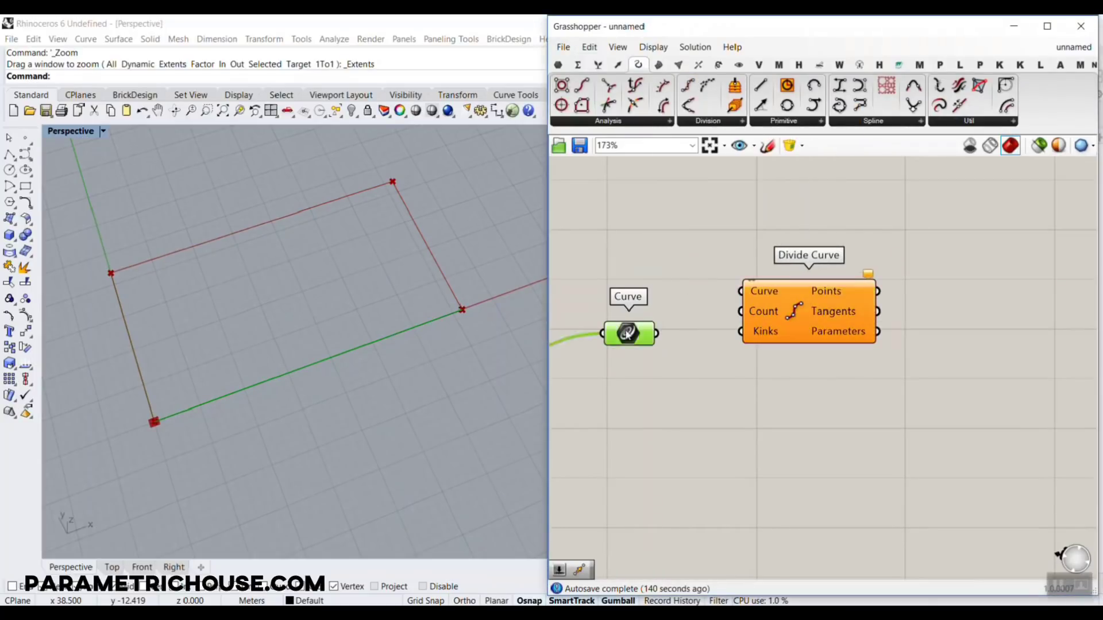
pyautogui.moveTo(629, 333); pyautogui.dragTo(745, 291)
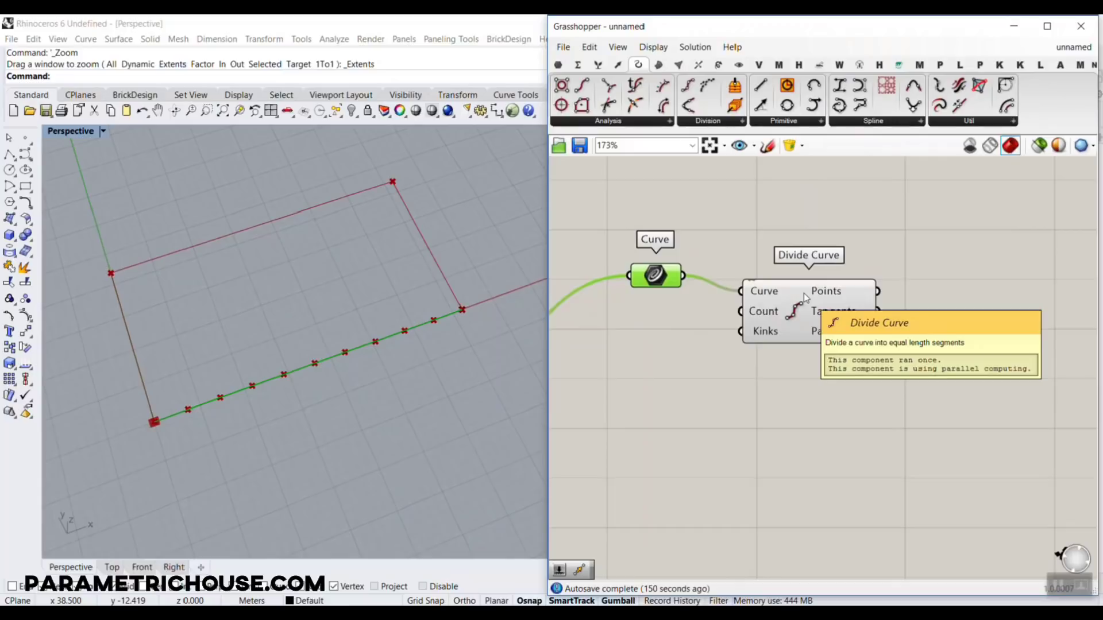
pyautogui.moveTo(659, 280); pyautogui.dragTo(731, 289, button='right')
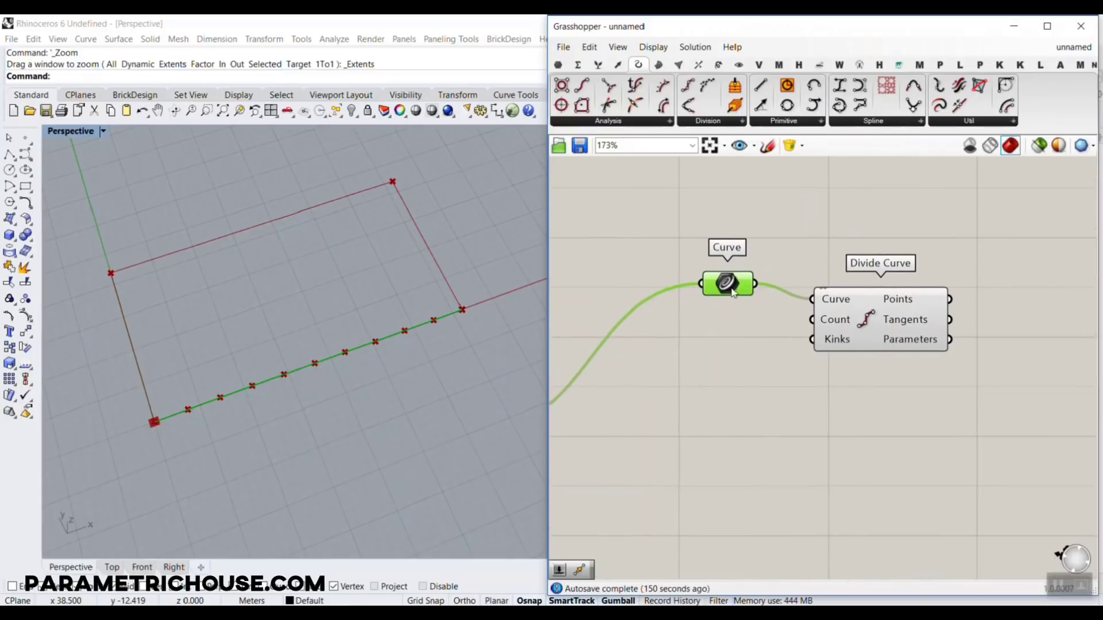
pyautogui.moveTo(855, 325); pyautogui.dragTo(878, 316)
pyautogui.scroll(2, 754, 328)
pyautogui.click(663, 335)
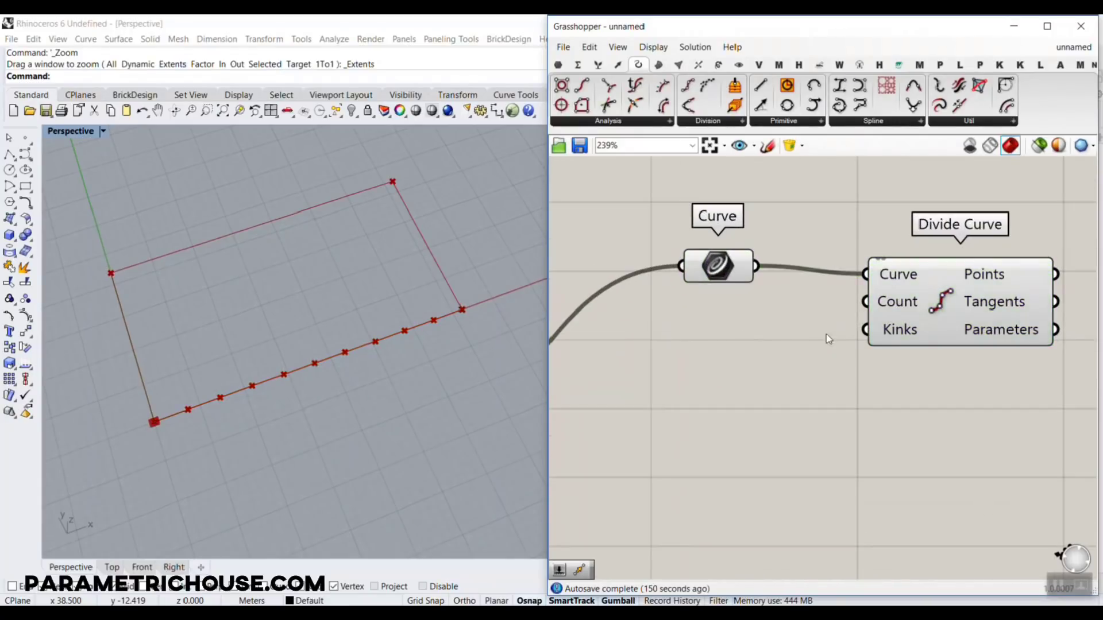
# Step: Extract the Count input of Divide Curve as a separate parameter and set its integer to 5
pyautogui.rightClick(901, 308)
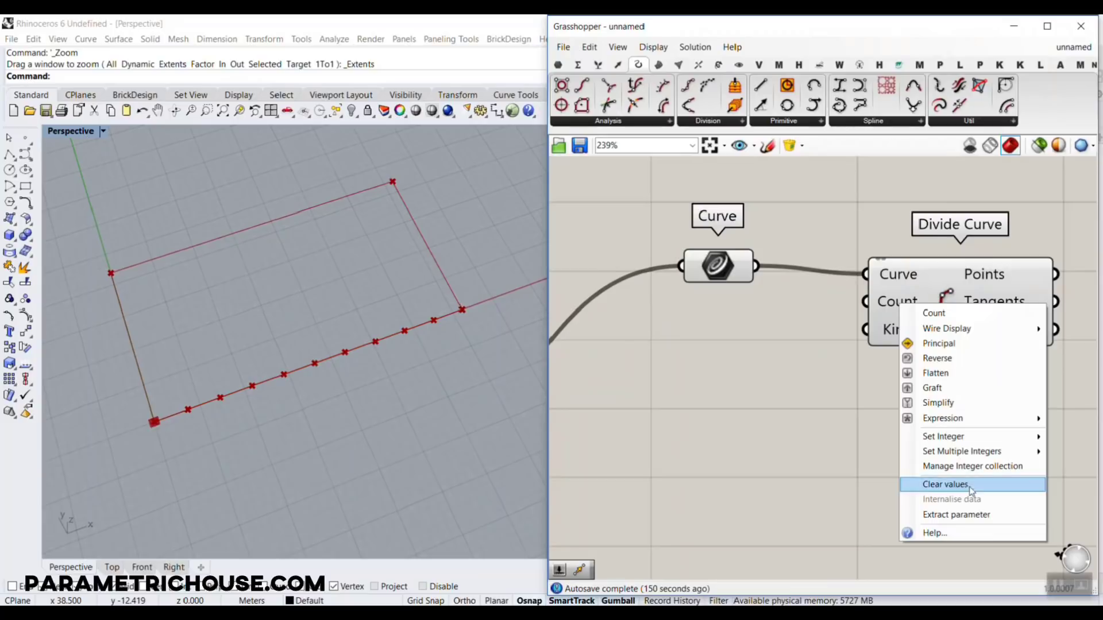
pyautogui.click(963, 515)
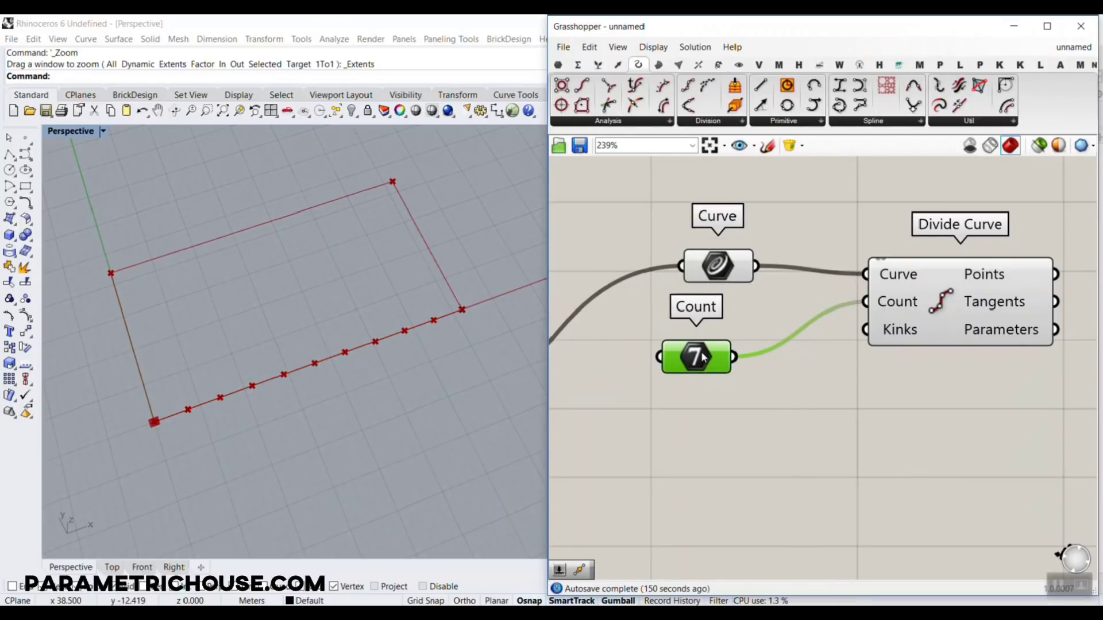
pyautogui.moveTo(702, 357); pyautogui.dragTo(702, 352)
pyautogui.rightClick(698, 348)
pyautogui.moveTo(816, 500)
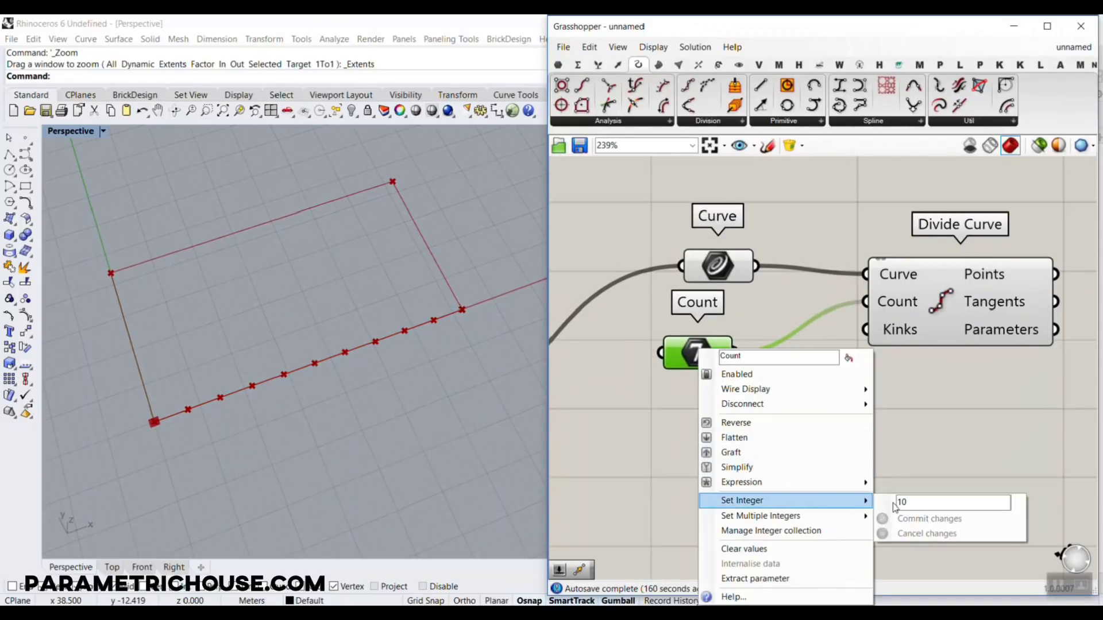
pyautogui.click(909, 503)
pyautogui.write('7')
pyautogui.click(929, 518)
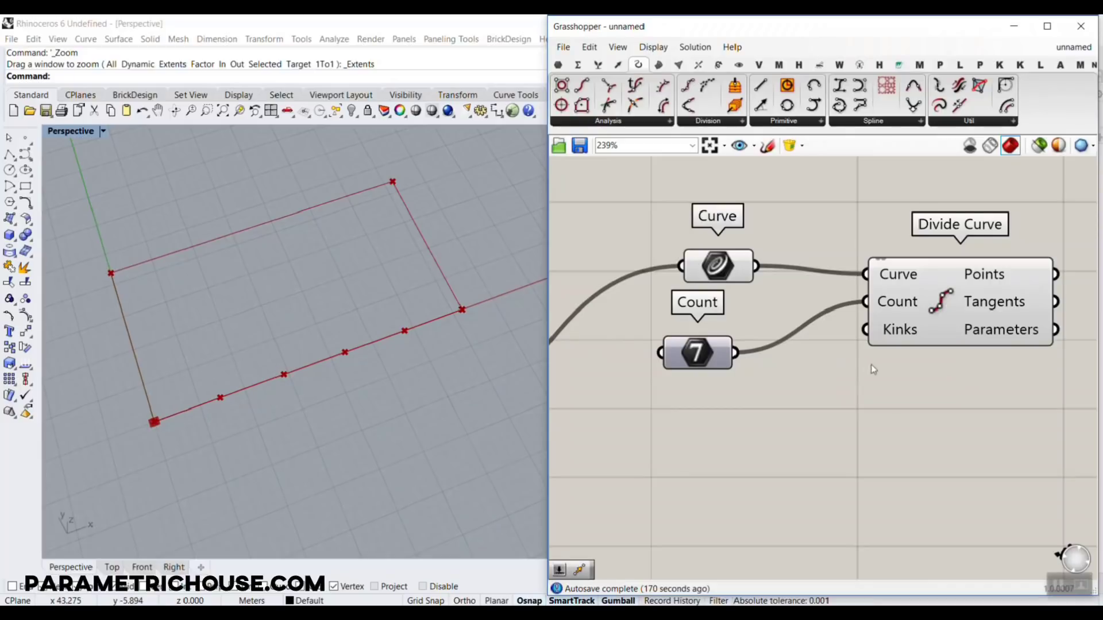
# Step: Examine the Divide Curve outputs and the division points along the rectangle's front edge in the perspective view
pyautogui.moveTo(873, 370); pyautogui.dragTo(826, 361, button='right')
pyautogui.moveTo(866, 320); pyautogui.dragTo(782, 313, button='right')
pyautogui.scroll(-2, 770, 313)
pyautogui.scroll(3, 844, 273)
pyautogui.moveTo(844, 273); pyautogui.dragTo(681, 302, button='right')
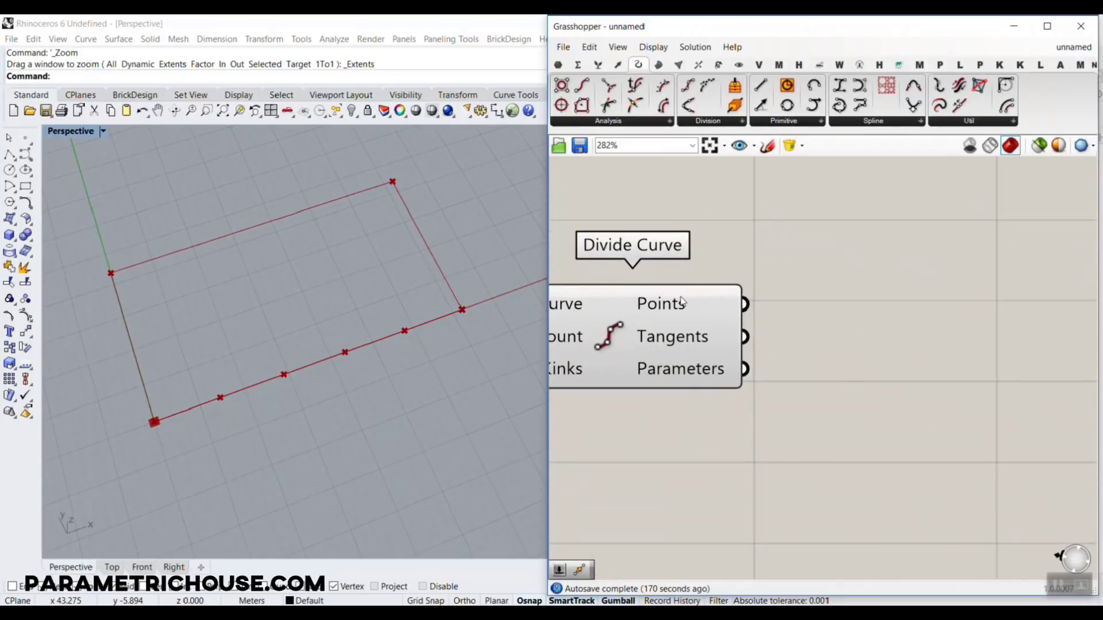
pyautogui.moveTo(681, 303)
pyautogui.scroll(-2, 681, 305)
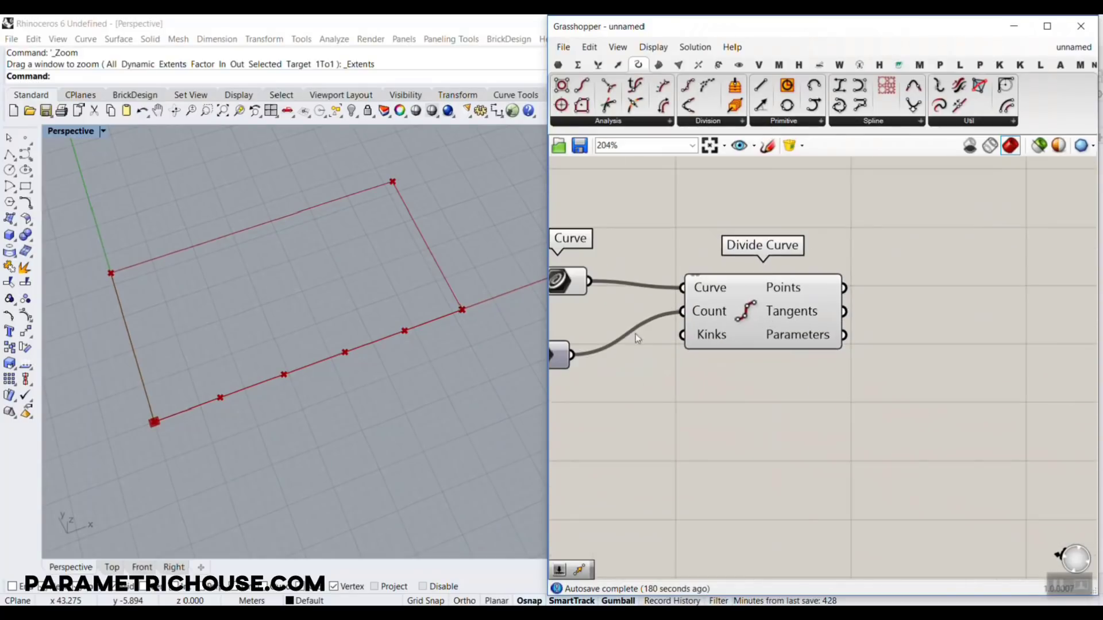
pyautogui.moveTo(168, 412); pyautogui.dragTo(155, 287, button='right')
pyautogui.moveTo(207, 158); pyautogui.dragTo(359, 312, button='right')
# Step: Add a Move component after Divide Curve and connect the Points output to its Geometry input
pyautogui.moveTo(991, 285); pyautogui.dragTo(890, 313, button='right')
pyautogui.doubleClick(890, 312)
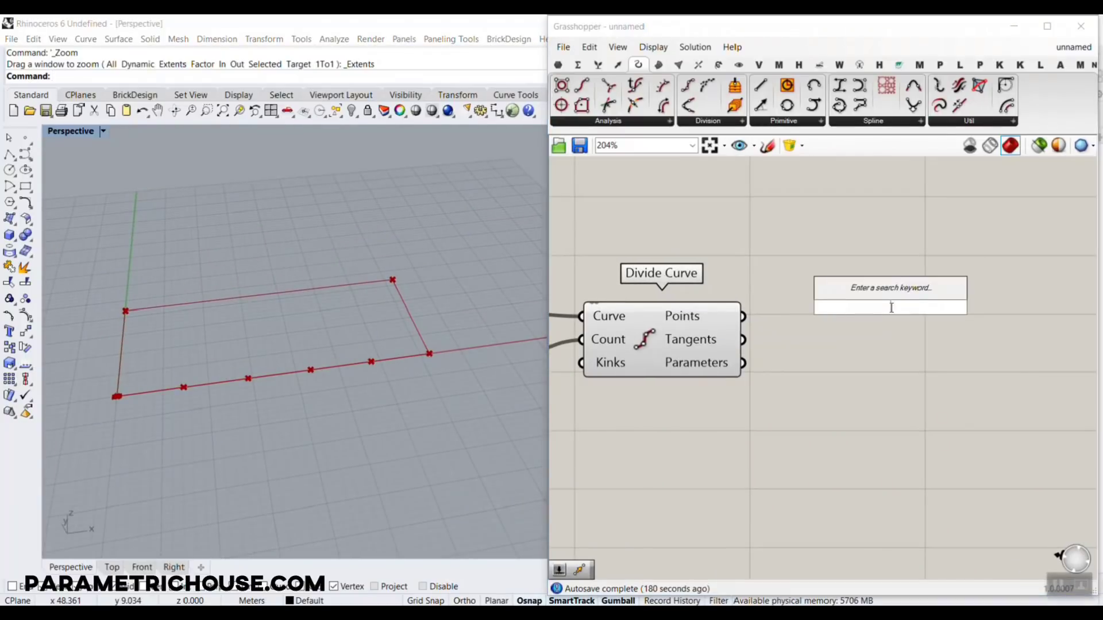
pyautogui.write('m')
pyautogui.write('ove')
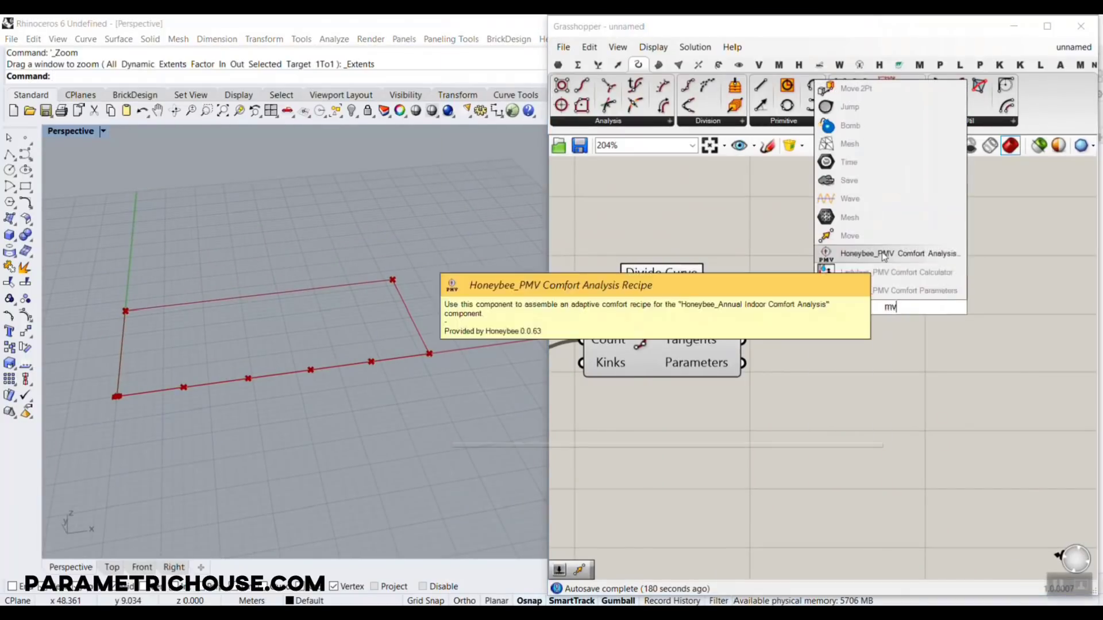
pyautogui.press('Return')
pyautogui.moveTo(875, 303); pyautogui.dragTo(902, 368)
pyautogui.moveTo(897, 367); pyautogui.dragTo(861, 328, button='right')
pyautogui.scroll(2, 713, 277)
pyautogui.moveTo(711, 277); pyautogui.dragTo(837, 332)
pyautogui.moveTo(884, 354); pyautogui.dragTo(933, 294, button='right')
pyautogui.moveTo(933, 294); pyautogui.dragTo(990, 306)
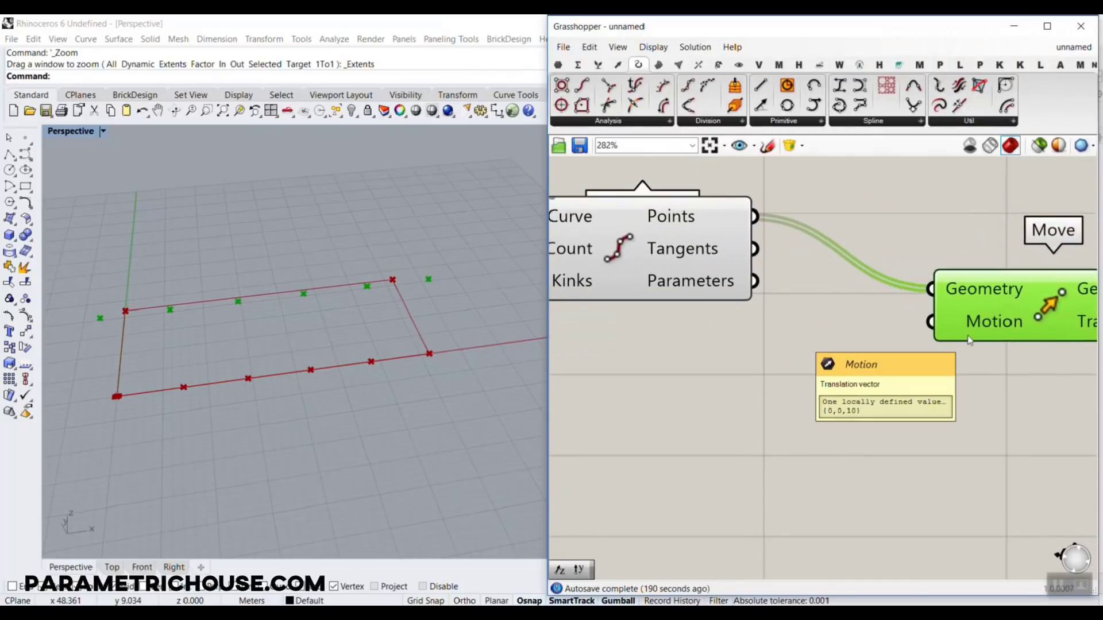
# Step: Add a Unit Z component below Divide Curve and connect its Unit vector output to Move's Motion input
pyautogui.click(765, 390)
pyautogui.press('Return')
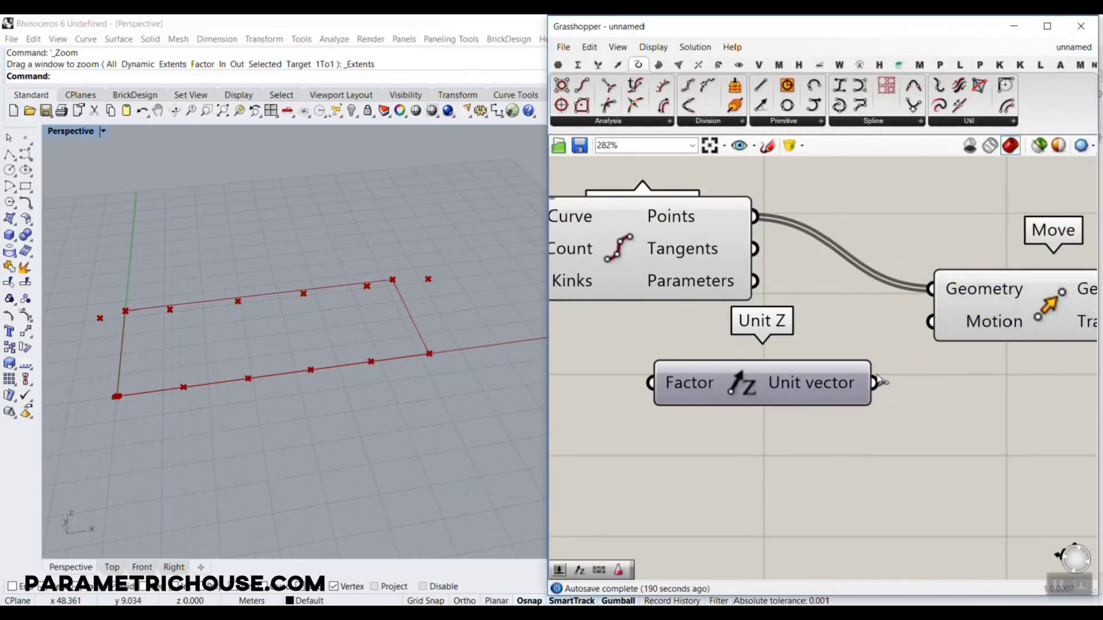
pyautogui.moveTo(928, 324); pyautogui.dragTo(928, 324)
pyautogui.moveTo(738, 414); pyautogui.dragTo(779, 308, button='right')
pyautogui.scroll(-2, 779, 308)
pyautogui.moveTo(786, 292); pyautogui.dragTo(811, 335)
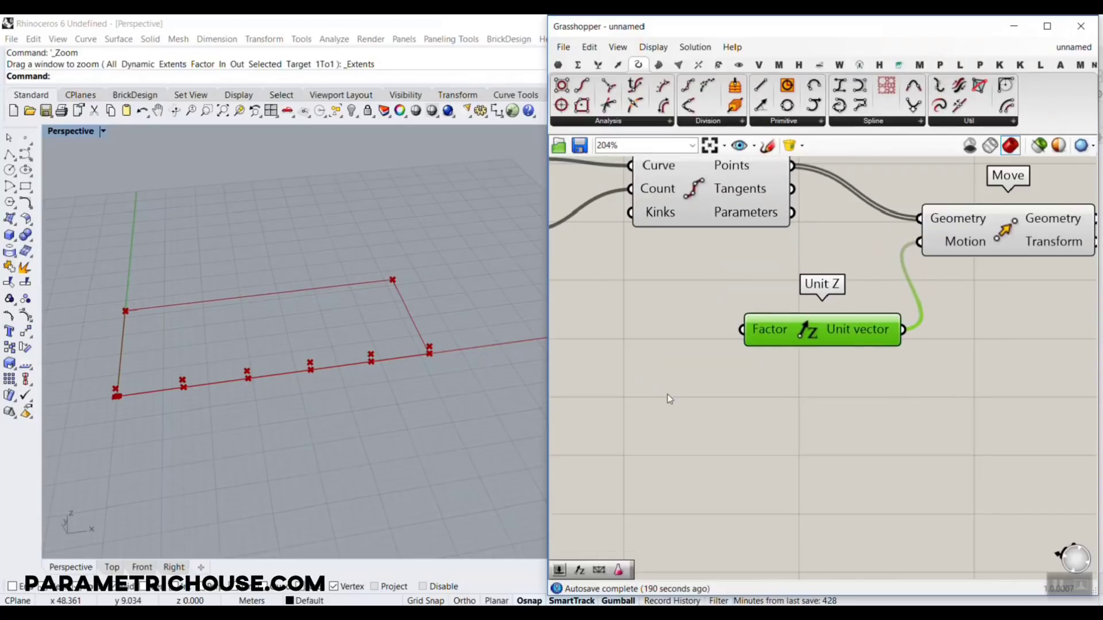
# Step: Try a number slider of 12.5 connected to the Factor input of Unit Z
pyautogui.click(666, 389)
pyautogui.moveTo(732, 203); pyautogui.dragTo(731, 233, button='right')
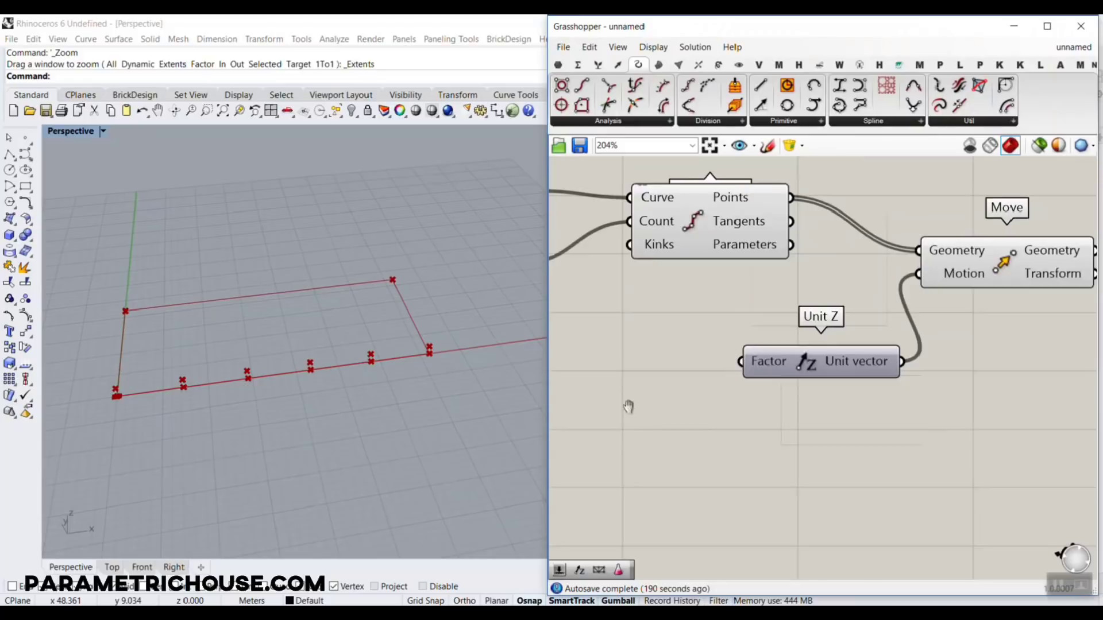
pyautogui.moveTo(628, 407); pyautogui.dragTo(706, 408, button='right')
pyautogui.doubleClick(679, 337)
pyautogui.write('1')
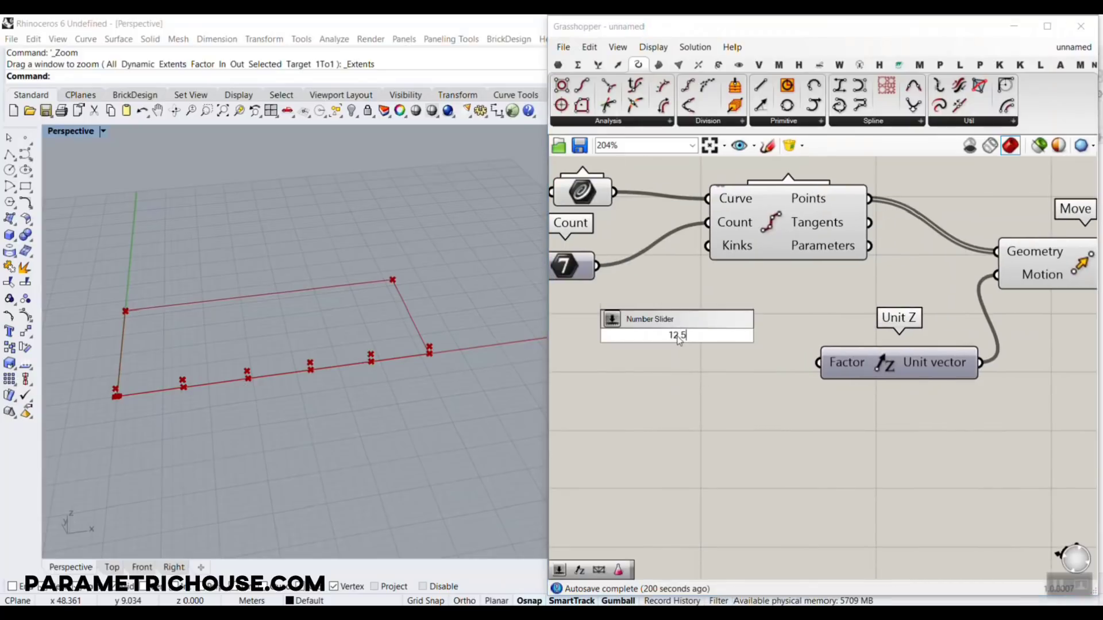
pyautogui.write('2.5')
pyautogui.press('Return')
pyautogui.moveTo(772, 343); pyautogui.dragTo(752, 344)
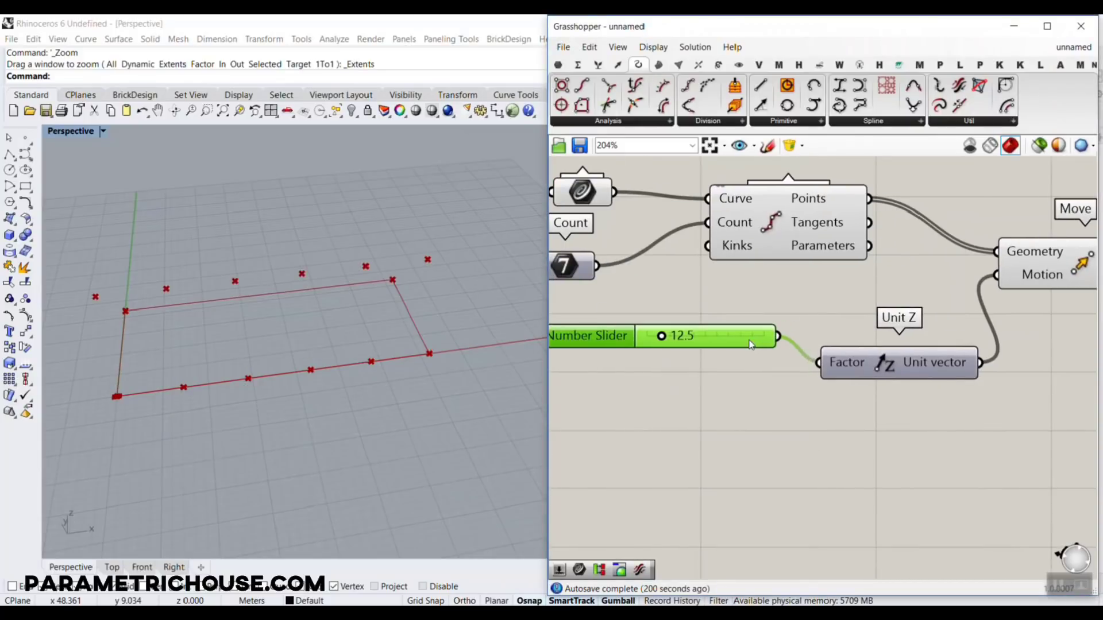
# Step: Try four copies of the number slider, spread out below the original and connected to Unit Z's Factor input
pyautogui.hotkey('ctrl', 'c')
pyautogui.hotkey('ctrl', 'v')
pyautogui.hotkey('ctrl', 'v')
pyautogui.hotkey('ctrl', 'v')
pyautogui.hotkey('ctrl', 'v')
pyautogui.moveTo(781, 391); pyautogui.dragTo(773, 480)
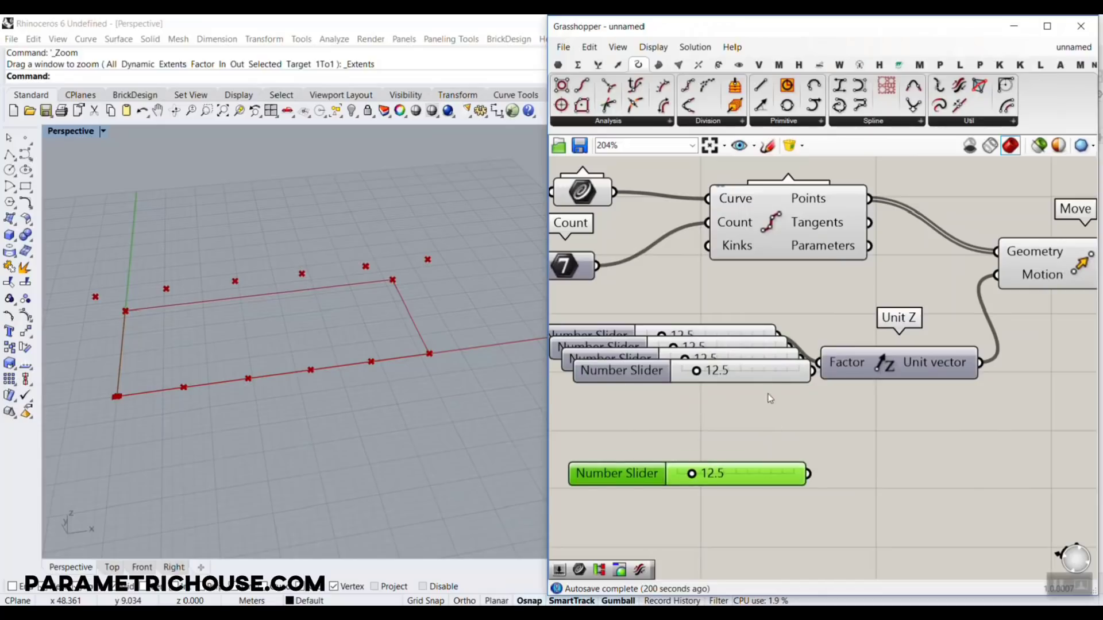
pyautogui.moveTo(769, 371); pyautogui.dragTo(745, 366)
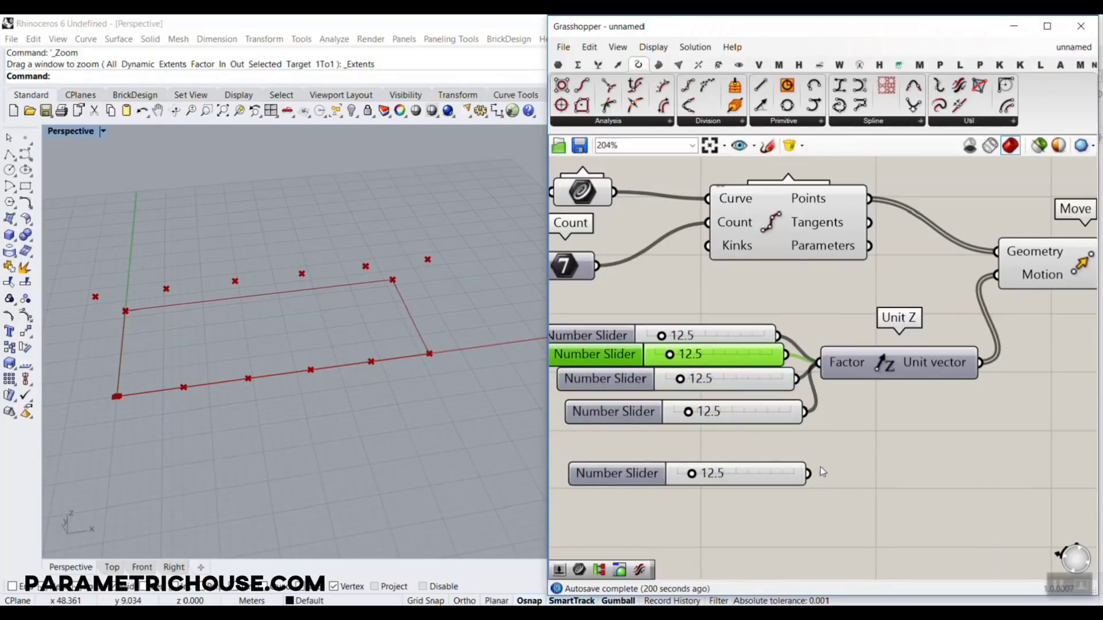
pyautogui.moveTo(808, 473); pyautogui.dragTo(833, 381)
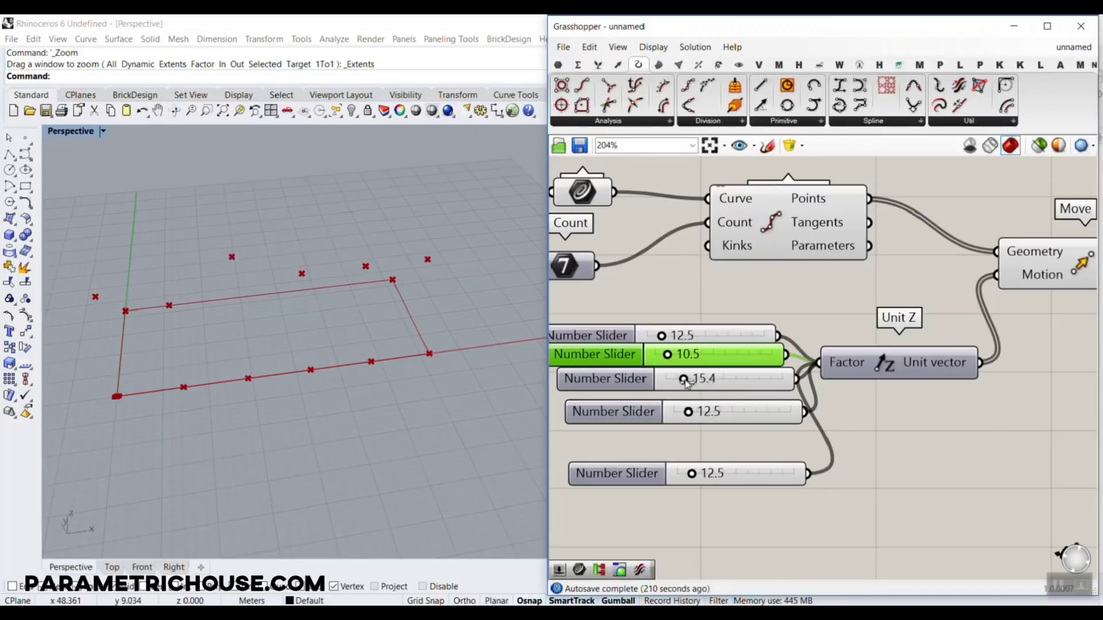
# Step: Delete all the number sliders beside Unit Z
pyautogui.moveTo(785, 489); pyautogui.dragTo(681, 320)
pyautogui.press('Delete')
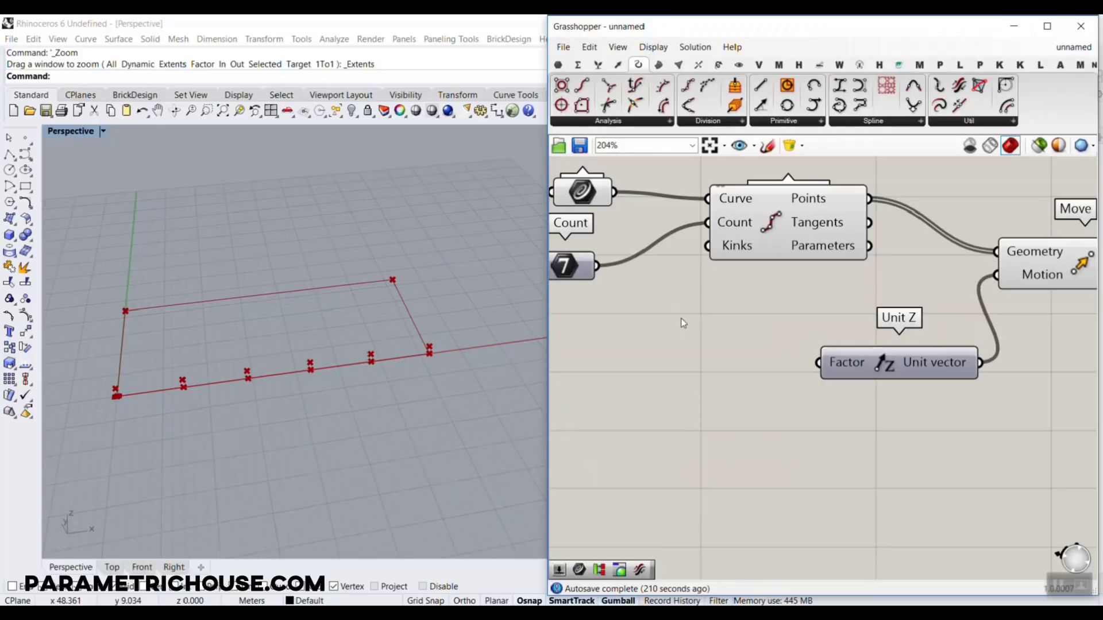
# Step: Place a Gene Pool beside Unit Z and set its gene count to 6 and its maximum to 20
pyautogui.click(556, 65)
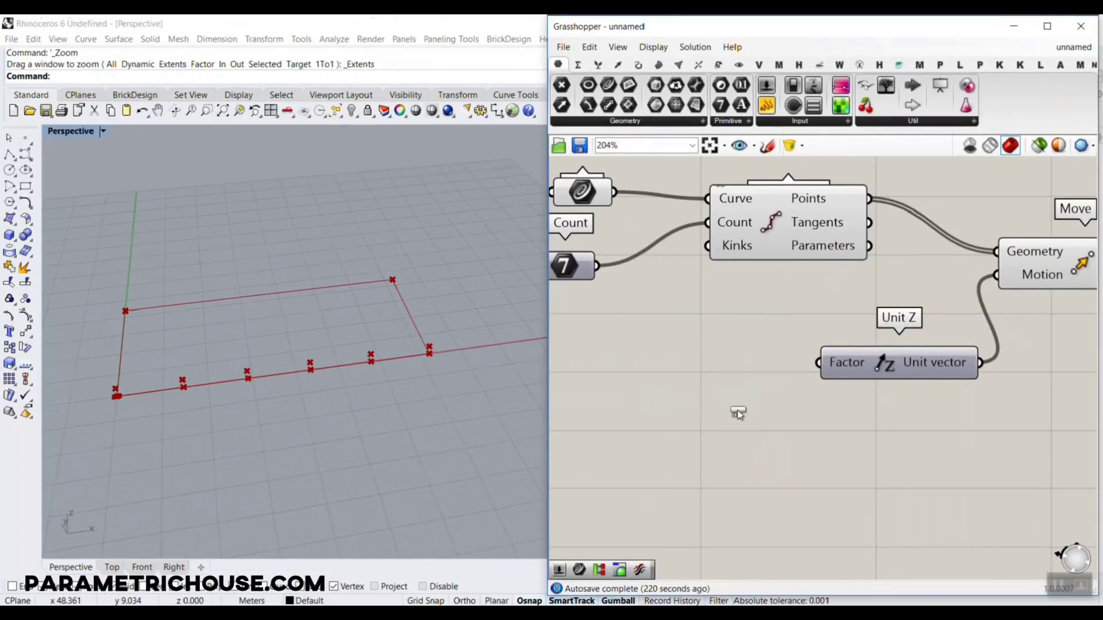
pyautogui.moveTo(737, 413)
pyautogui.mouseDown()
pyautogui.moveTo(707, 403)
pyautogui.moveTo(746, 406)
pyautogui.mouseUp()
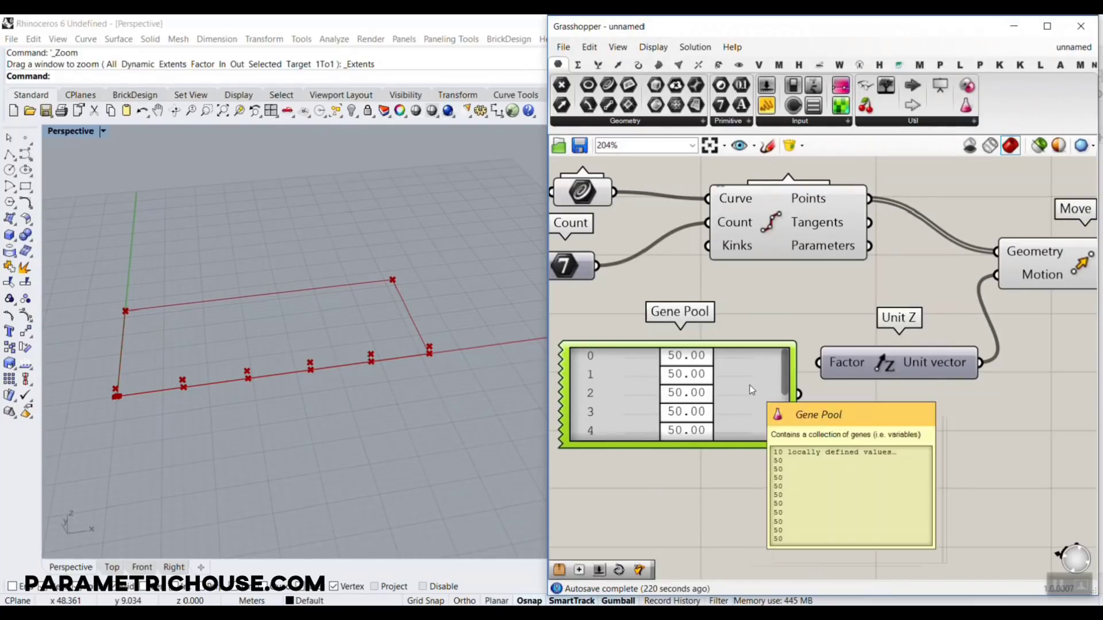
pyautogui.doubleClick(750, 388)
pyautogui.doubleClick(803, 343)
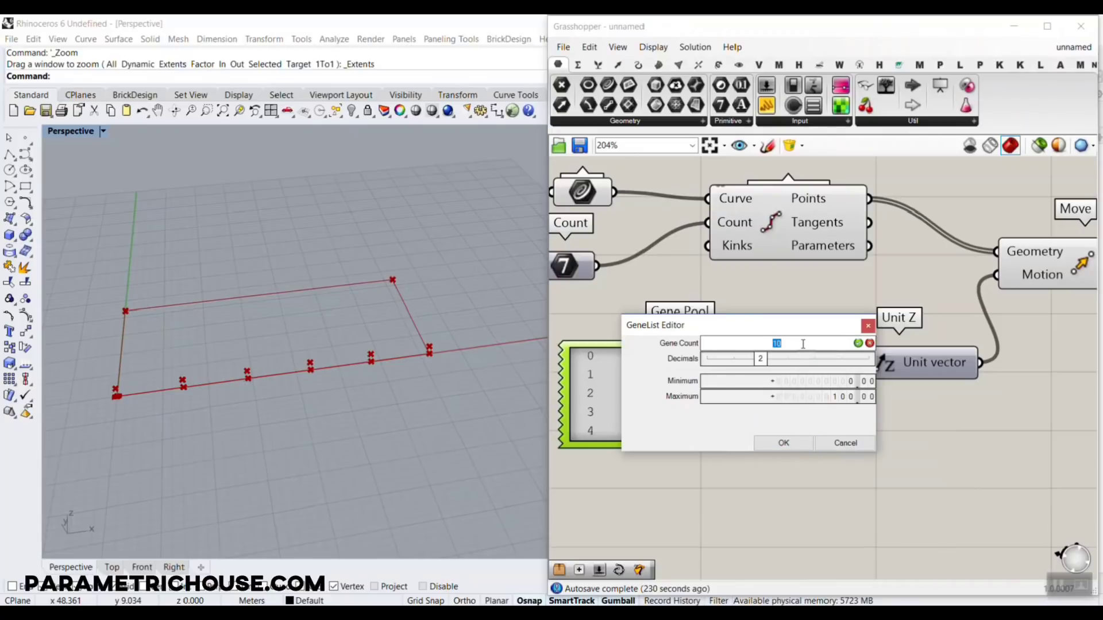
pyautogui.write('6')
pyautogui.doubleClick(831, 401)
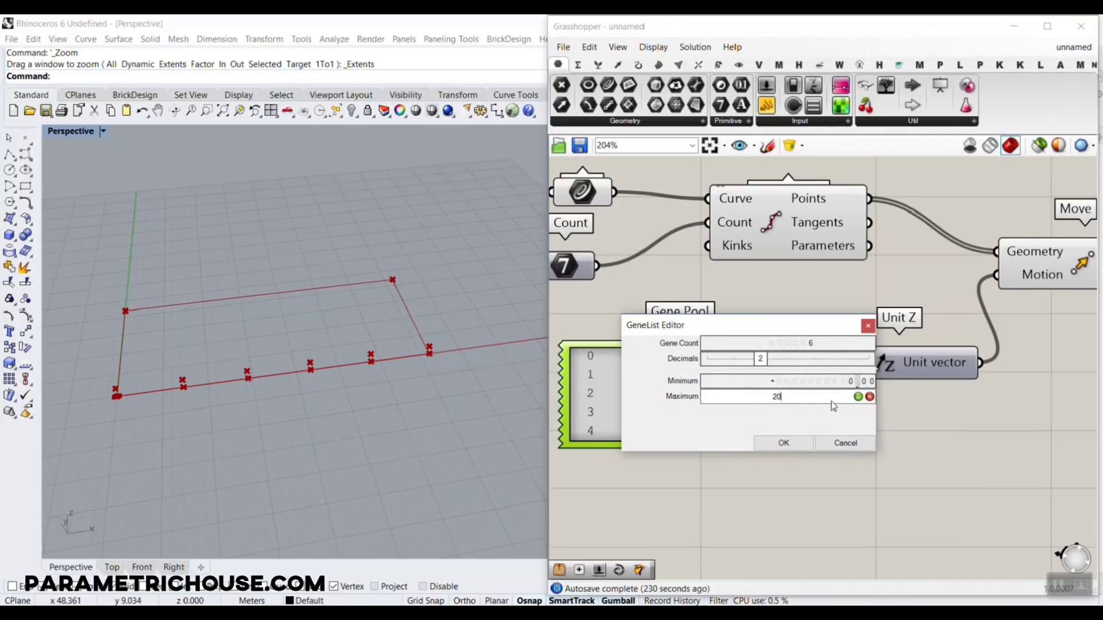
pyautogui.click(784, 443)
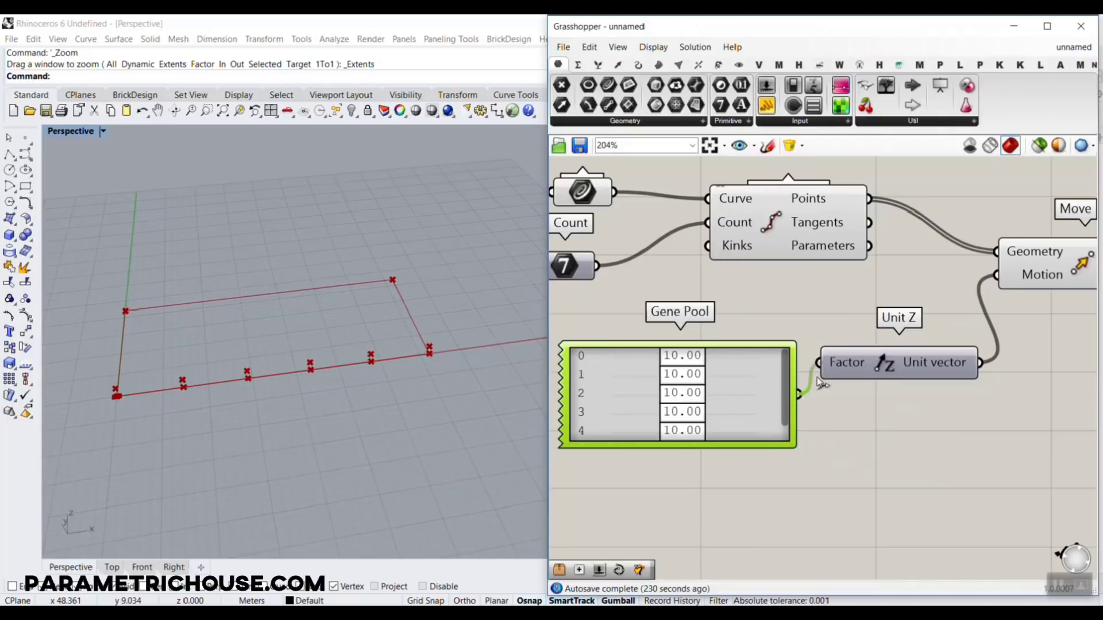
# Step: Connect the Gene Pool to Unit Z's Factor input and enlarge the pool to show all its genes
pyautogui.moveTo(822, 383); pyautogui.dragTo(818, 362)
pyautogui.moveTo(752, 446); pyautogui.dragTo(749, 545)
pyautogui.moveTo(741, 475); pyautogui.dragTo(743, 425)
pyautogui.scroll(1, 691, 366)
pyautogui.moveTo(687, 347)
pyautogui.mouseDown()
pyautogui.moveTo(718, 350)
pyautogui.moveTo(683, 364)
pyautogui.mouseUp()
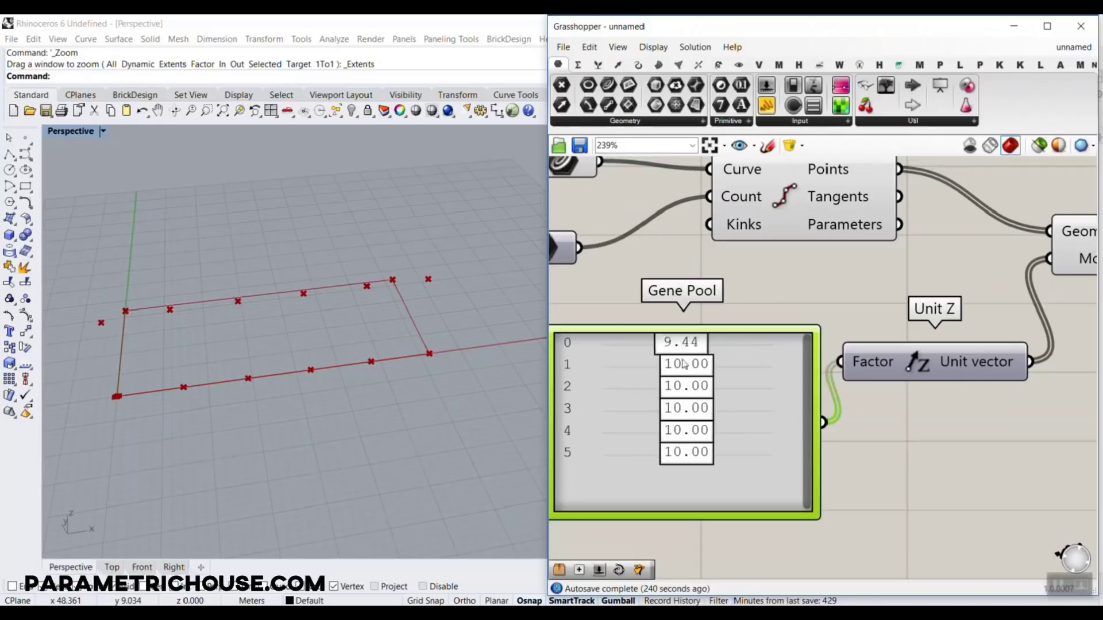
# Step: Set the Gene Pool's maximum value to 10
pyautogui.doubleClick(759, 406)
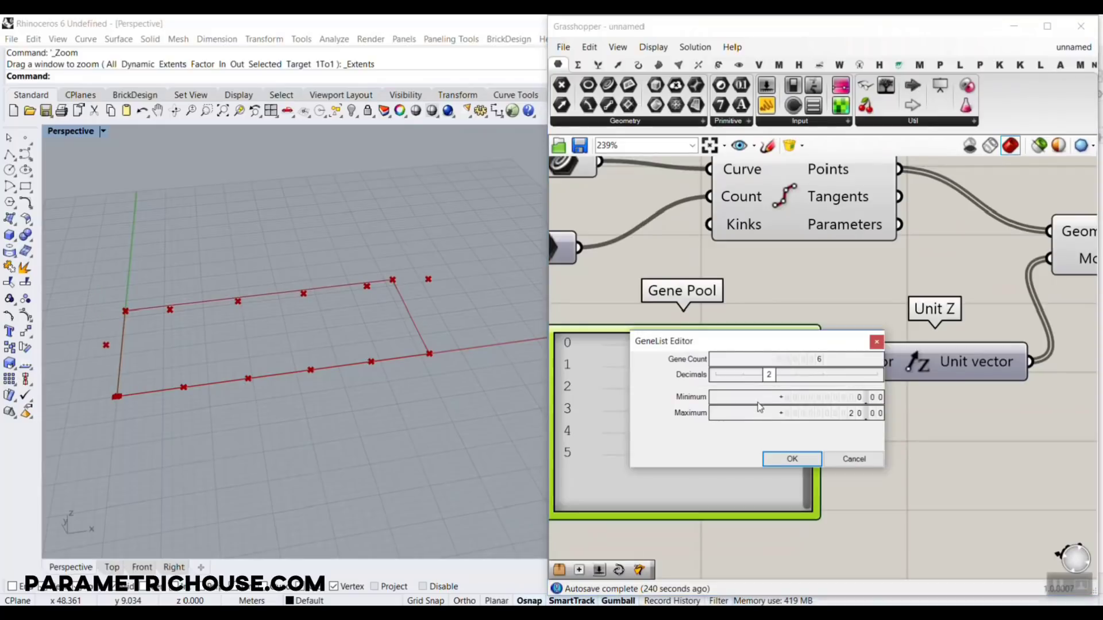
pyautogui.doubleClick(846, 417)
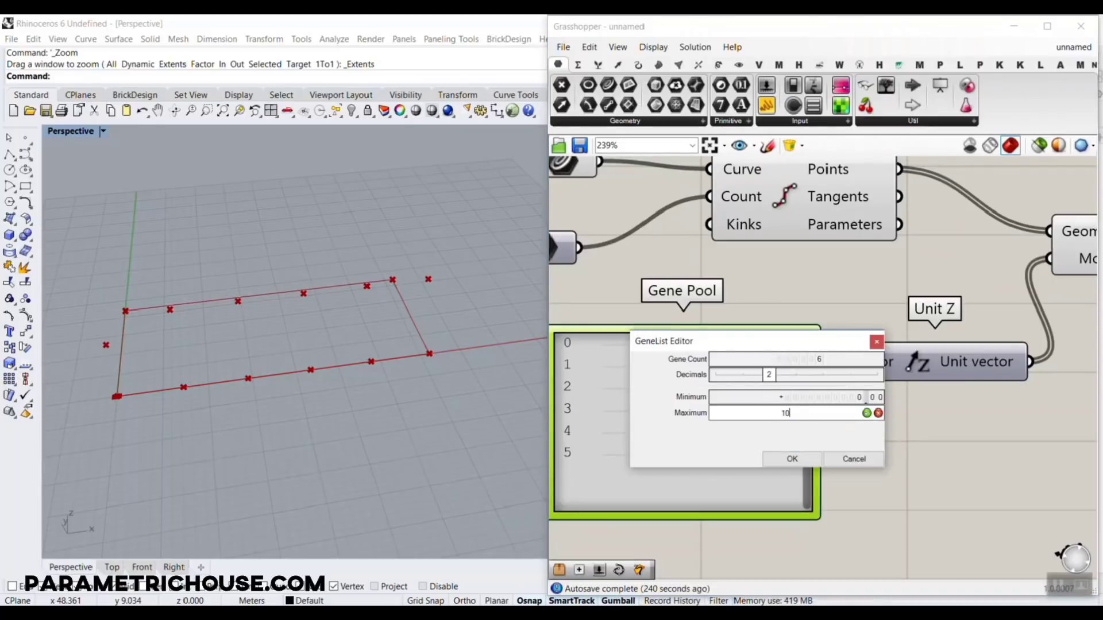
pyautogui.click(798, 462)
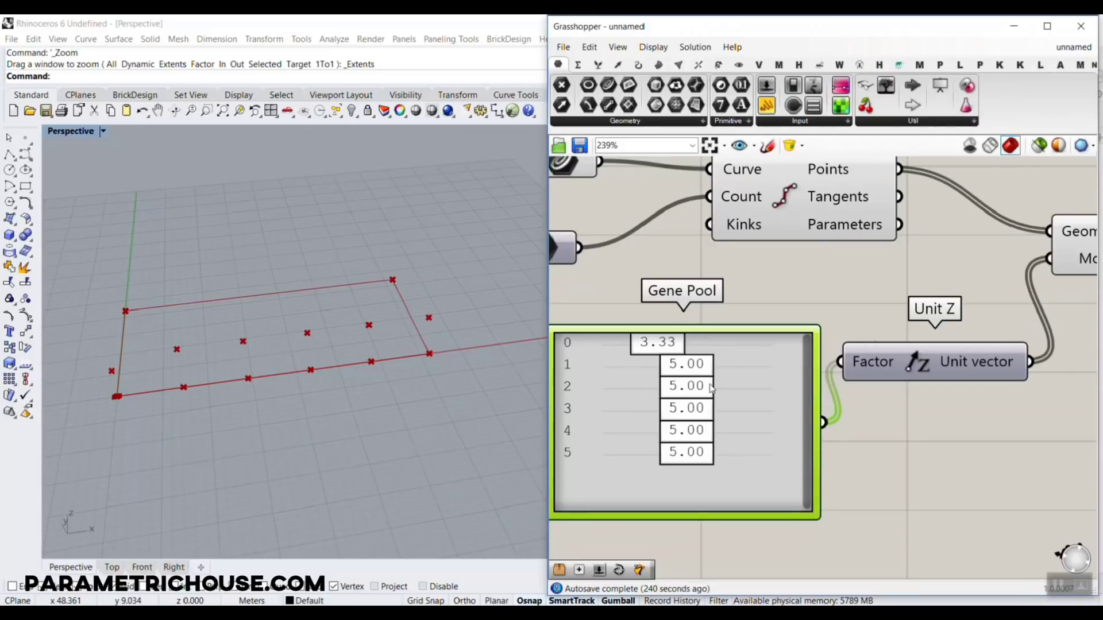
# Step: Adjust genes 0 to 5 in the Gene Pool to 5.84, 4.93, 4.30, 3.50, 5.63 and 6.25
pyautogui.moveTo(677, 349); pyautogui.dragTo(670, 378)
pyautogui.moveTo(665, 371); pyautogui.dragTo(688, 454)
pyautogui.scroll(-3, 756, 244)
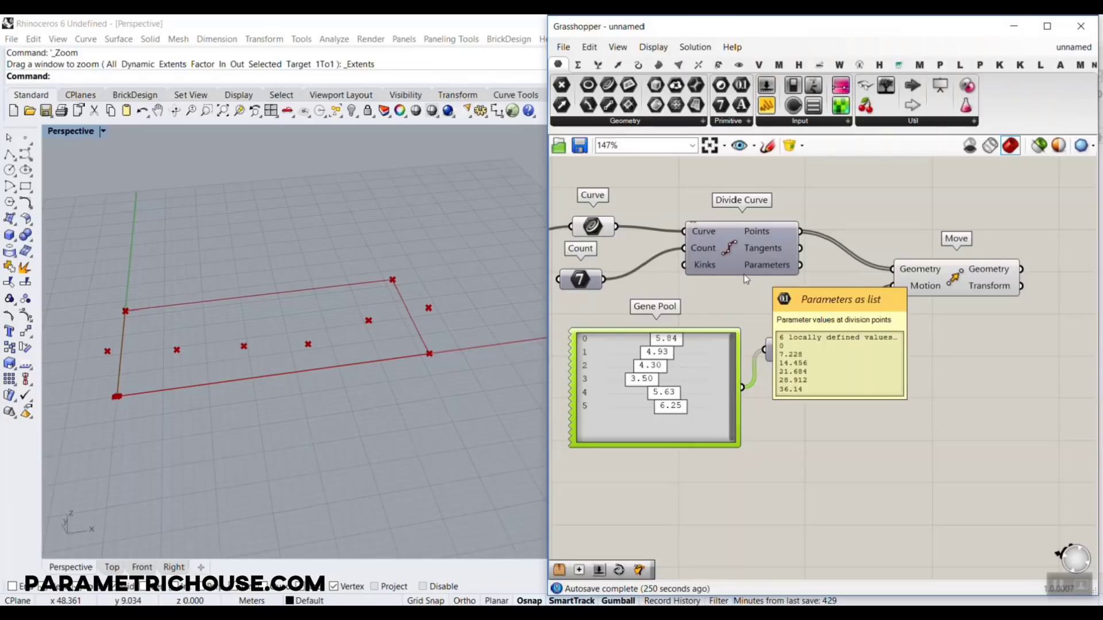
pyautogui.moveTo(465, 344); pyautogui.dragTo(394, 308, button='right')
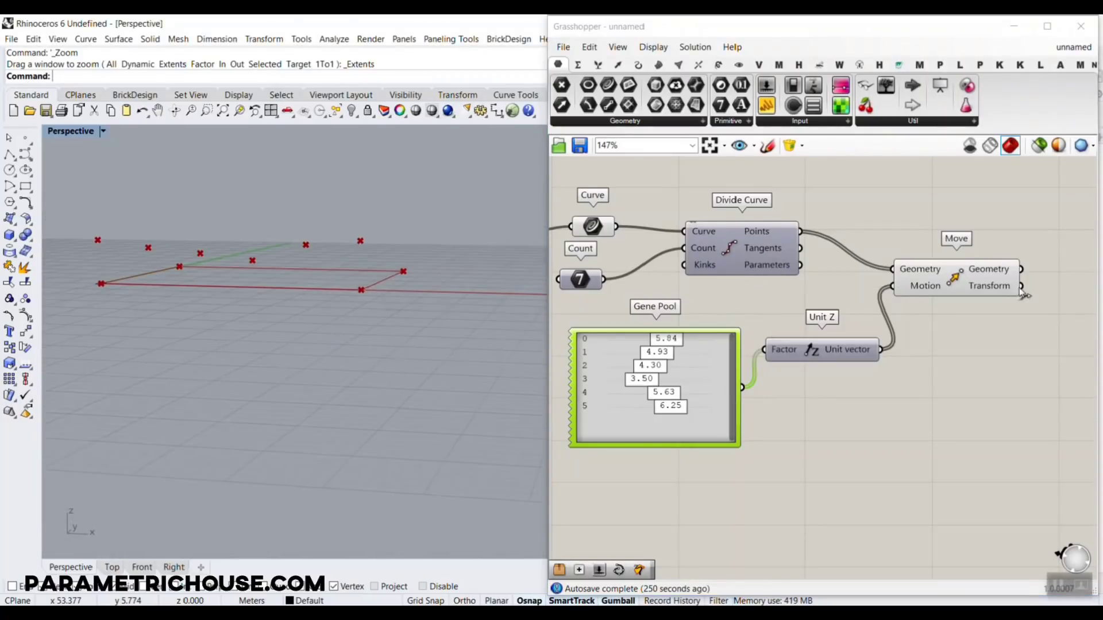
# Step: Add an Interpolate curve component after Move and connect Move's Geometry output to its Vertices input
pyautogui.moveTo(1063, 292); pyautogui.dragTo(812, 316, button='right')
pyautogui.click(638, 64)
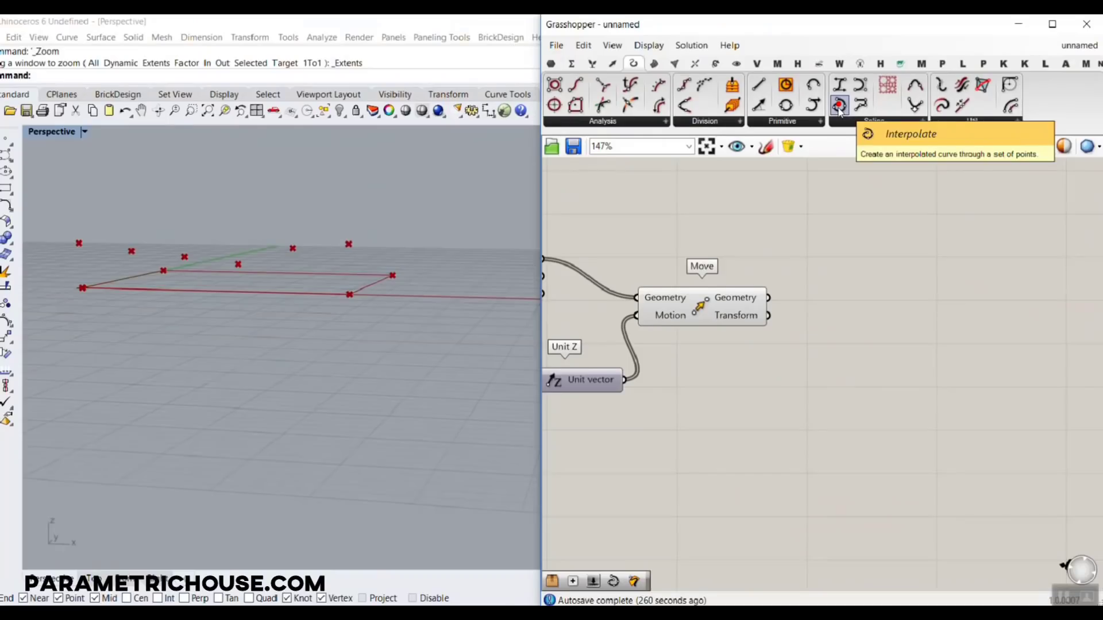
pyautogui.click(840, 105)
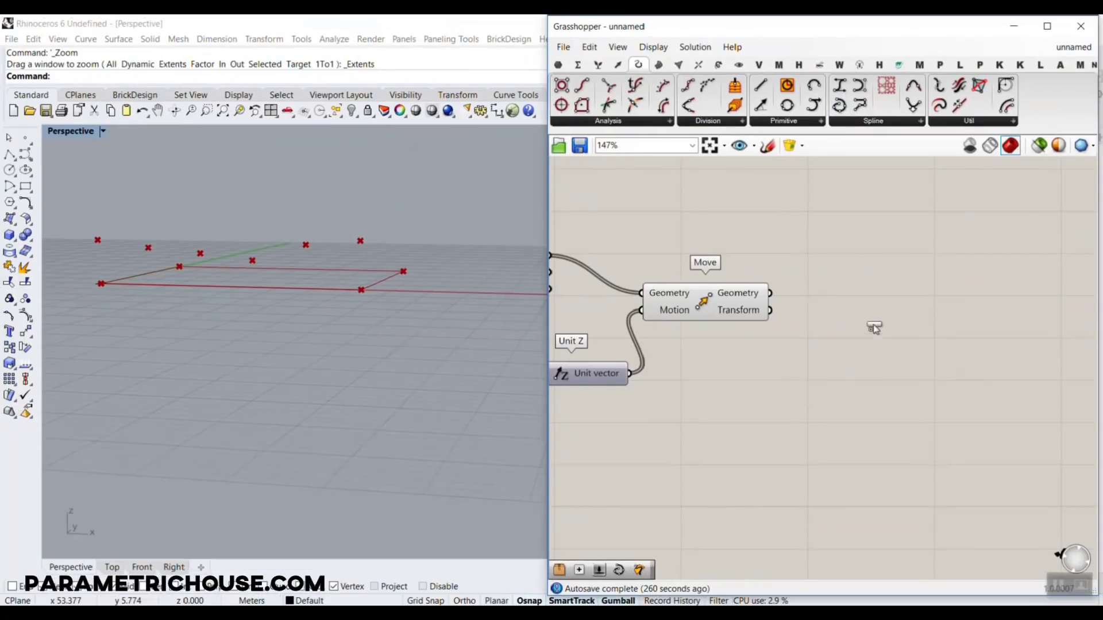
pyautogui.click(894, 460)
pyautogui.scroll(2, 729, 417)
pyautogui.moveTo(842, 305); pyautogui.dragTo(943, 358)
# Step: Turn off the viewport preview of the Move component
pyautogui.moveTo(756, 345); pyautogui.dragTo(862, 340, button='right')
pyautogui.rightClick(779, 290)
pyautogui.click(807, 318)
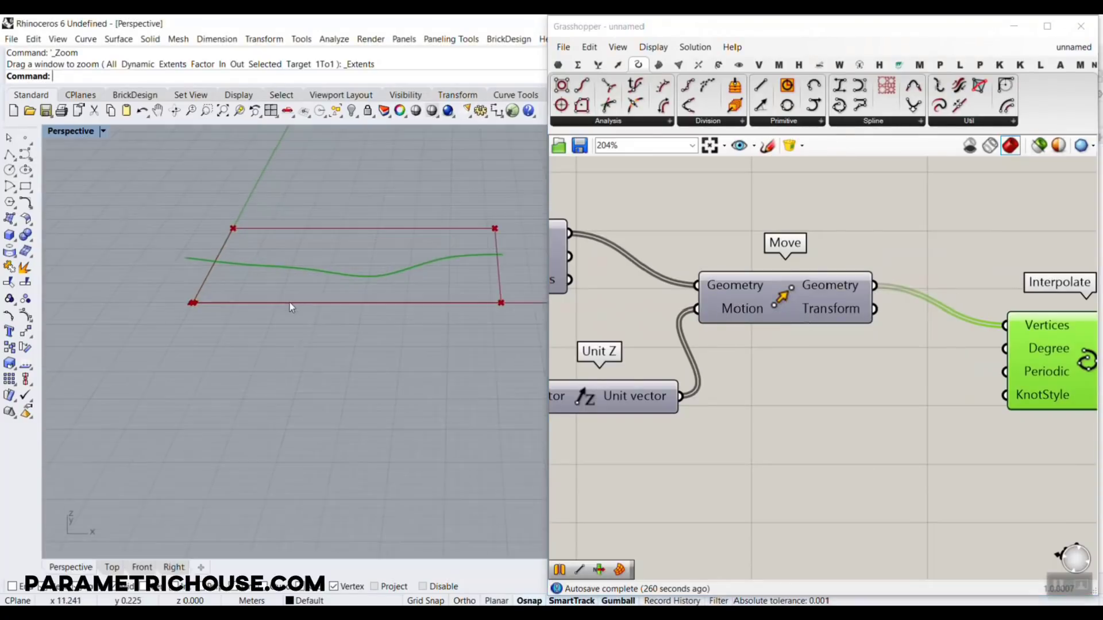
# Step: Reshape the interpolated curve by adjusting Gene Pool genes 0 to 3 to 3.75, 4.64, 7.58 and 3.79
pyautogui.scroll(-4, 724, 339)
pyautogui.scroll(3, 723, 339)
pyautogui.moveTo(731, 350); pyautogui.dragTo(713, 407)
pyautogui.scroll(-5, 679, 279)
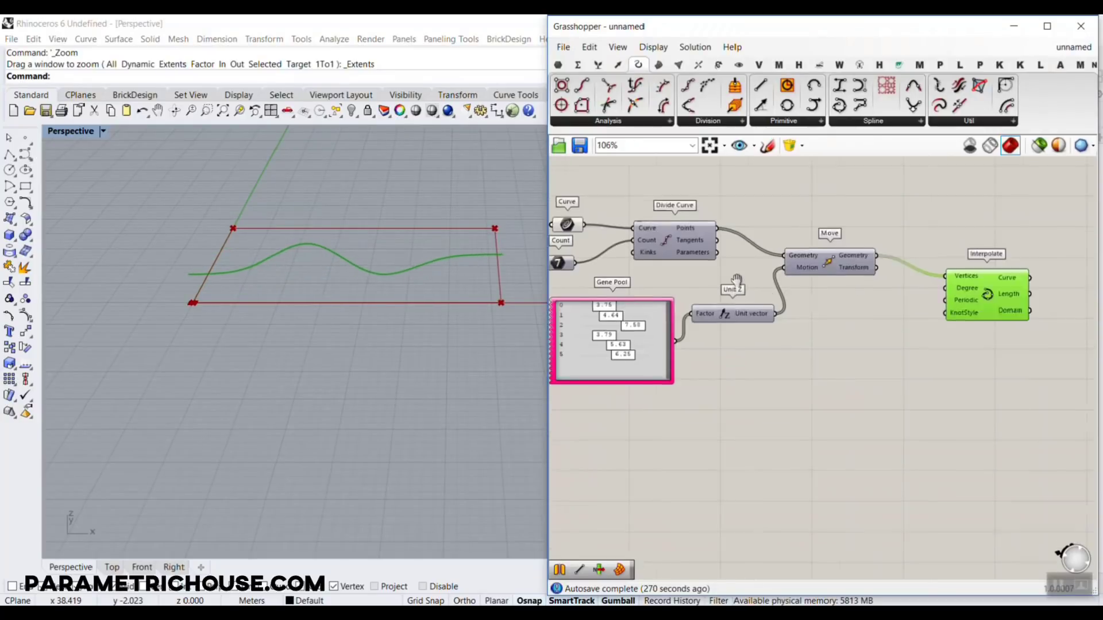
pyautogui.moveTo(414, 277); pyautogui.dragTo(450, 254, button='right')
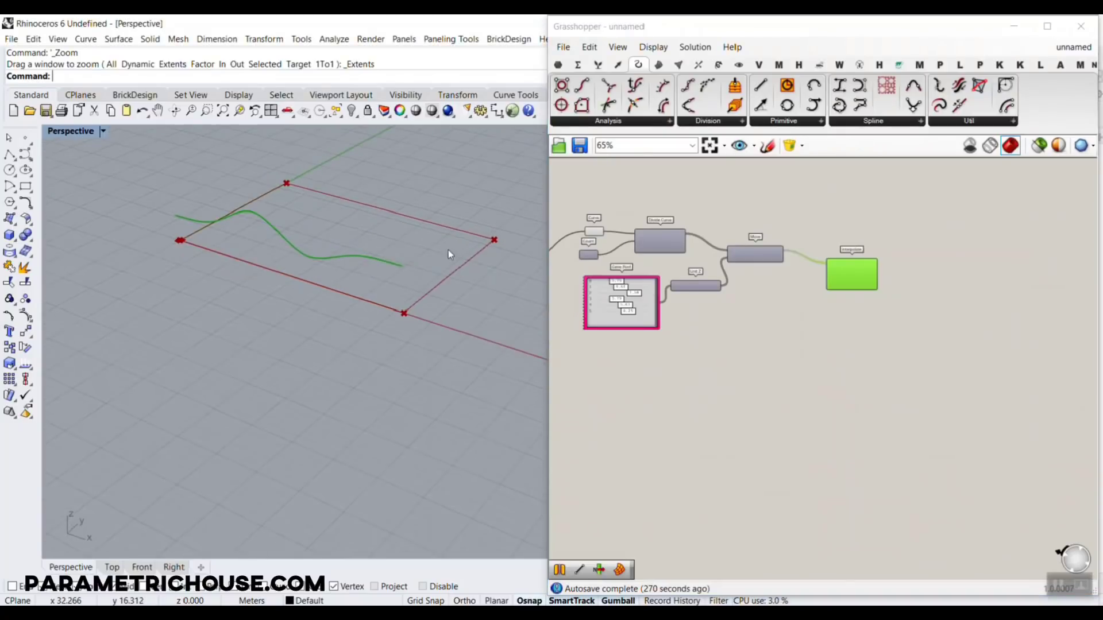
# Step: Move the Count parameter well above the Curve parameter so it sits apart from the edge-curve branch
pyautogui.scroll(1, 757, 271)
pyautogui.moveTo(797, 301); pyautogui.dragTo(880, 303, button='right')
pyautogui.scroll(-1, 881, 305)
pyautogui.moveTo(964, 356); pyautogui.dragTo(673, 223)
pyautogui.click(804, 325)
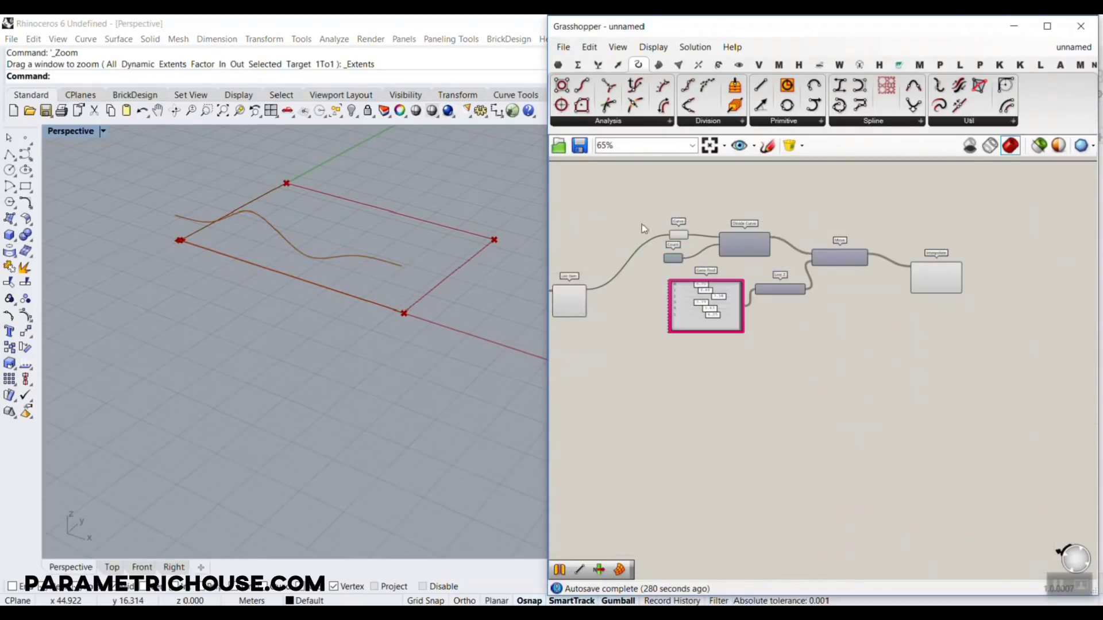
pyautogui.scroll(3, 639, 241)
pyautogui.click(707, 278)
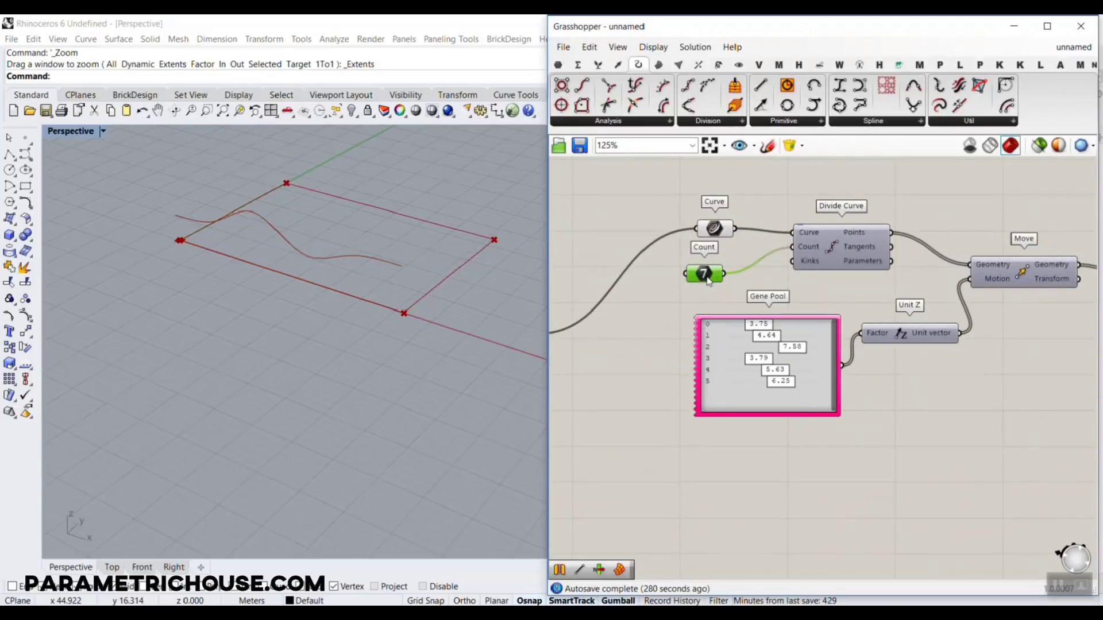
pyautogui.moveTo(708, 278); pyautogui.dragTo(665, 175)
pyautogui.moveTo(667, 180); pyautogui.dragTo(687, 328, button='right')
pyautogui.moveTo(688, 326); pyautogui.dragTo(677, 251)
# Step: Duplicate the branch of Curve, Divide Curve, Gene Pool, Unit Z, Move and Interpolate below the original, leaving out Count
pyautogui.scroll(-3, 677, 251)
pyautogui.moveTo(976, 389); pyautogui.dragTo(663, 246)
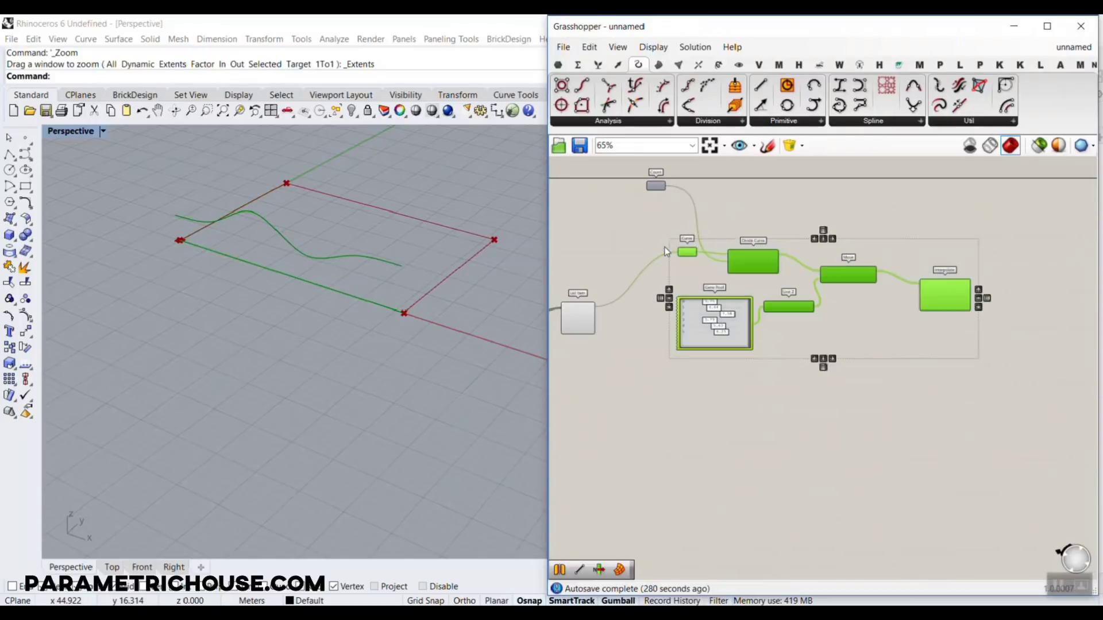
pyautogui.keyDown('alt'); pyautogui.moveTo(736, 274); pyautogui.dragTo(757, 422); pyautogui.keyUp('alt')
pyautogui.click(804, 366)
# Step: Move the shared Count parameter directly beneath the List Item component that feeds both Curve parameters
pyautogui.scroll(2, 681, 246)
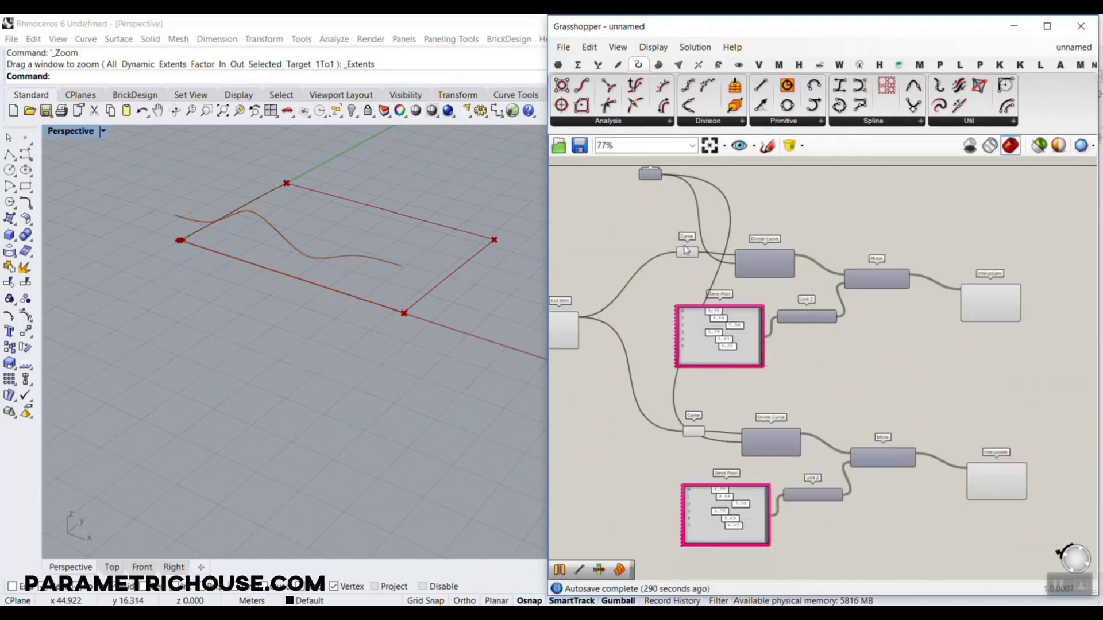
pyautogui.moveTo(660, 174); pyautogui.dragTo(722, 187, button='right')
pyautogui.moveTo(703, 175); pyautogui.dragTo(614, 389)
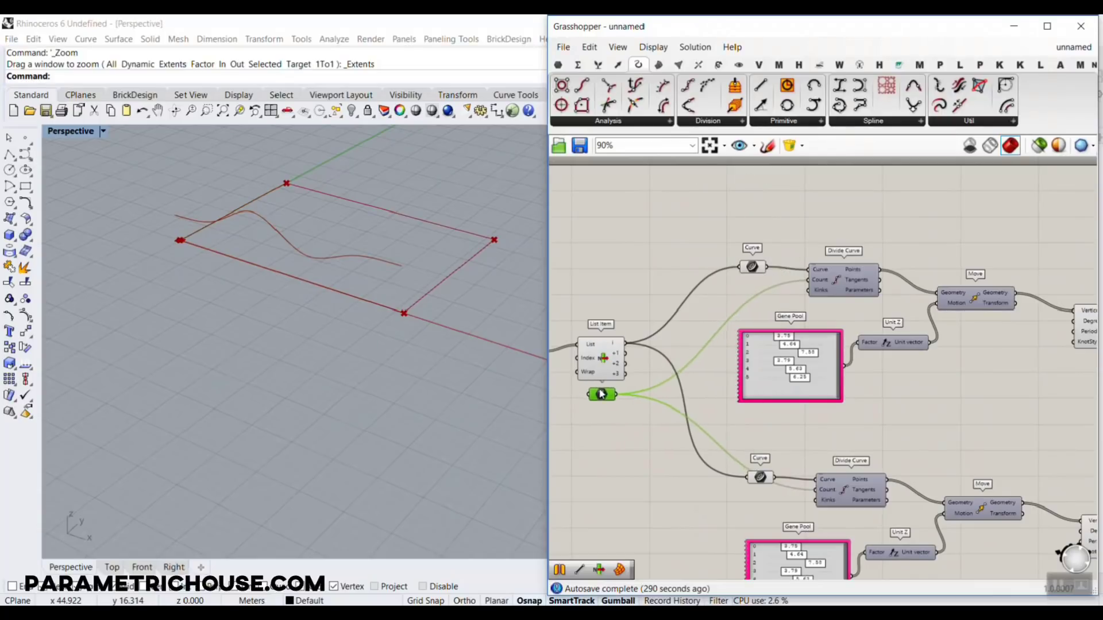
pyautogui.scroll(2, 613, 391)
pyautogui.click(609, 423)
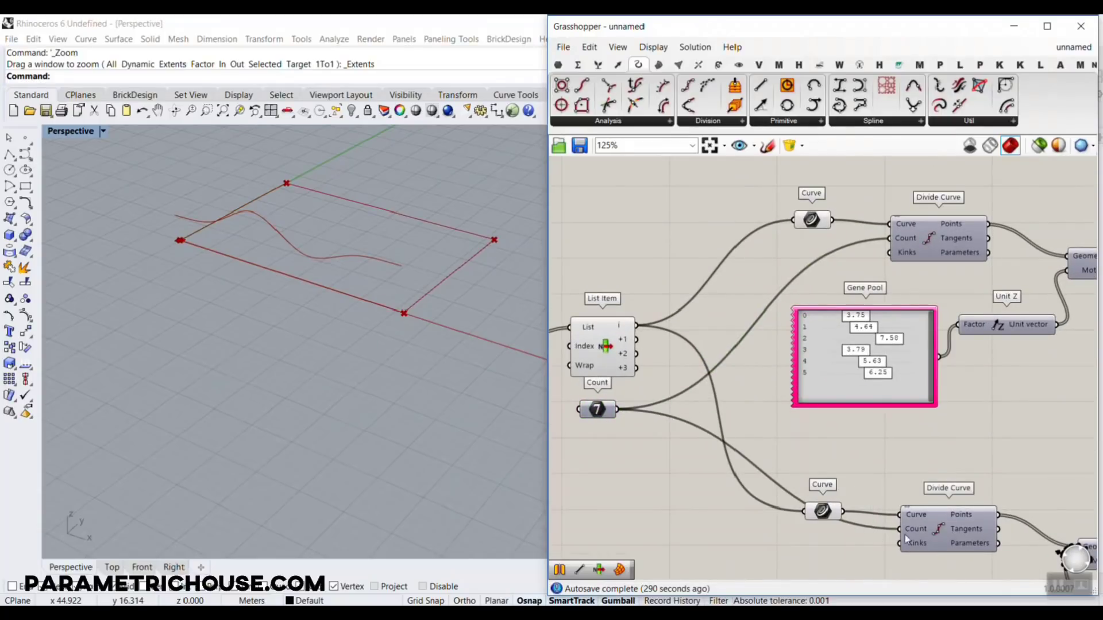
# Step: Connect List Item's +1 output to the duplicated branch's Curve parameter and check the selected edge in the viewport
pyautogui.moveTo(709, 426); pyautogui.dragTo(716, 379, button='right')
pyautogui.scroll(3, 665, 329)
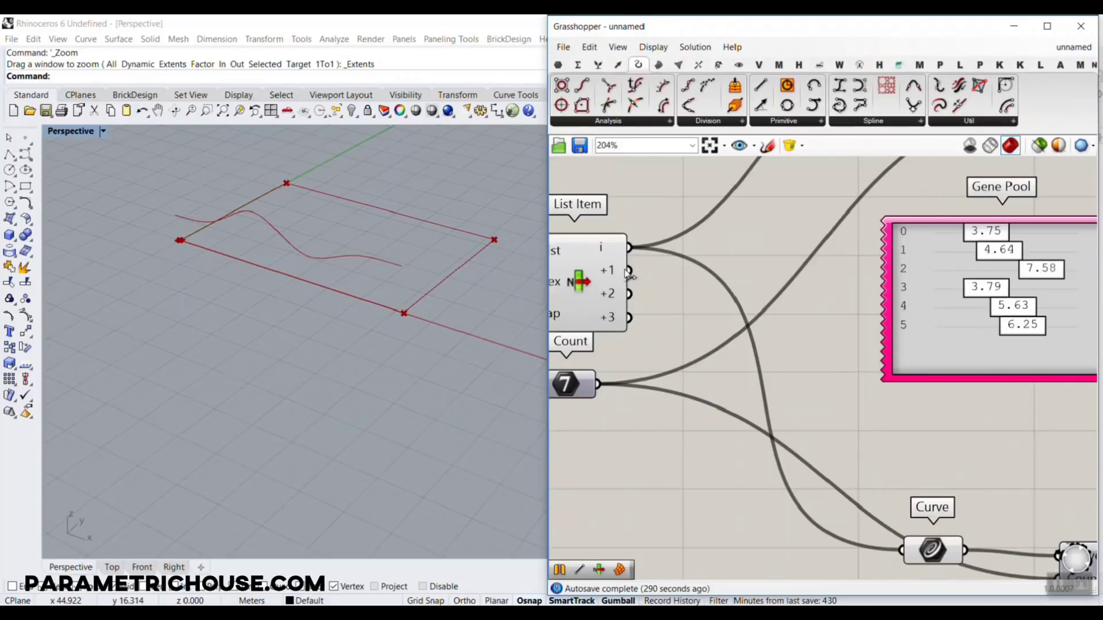
pyautogui.moveTo(781, 374); pyautogui.dragTo(901, 550)
pyautogui.scroll(-3, 839, 427)
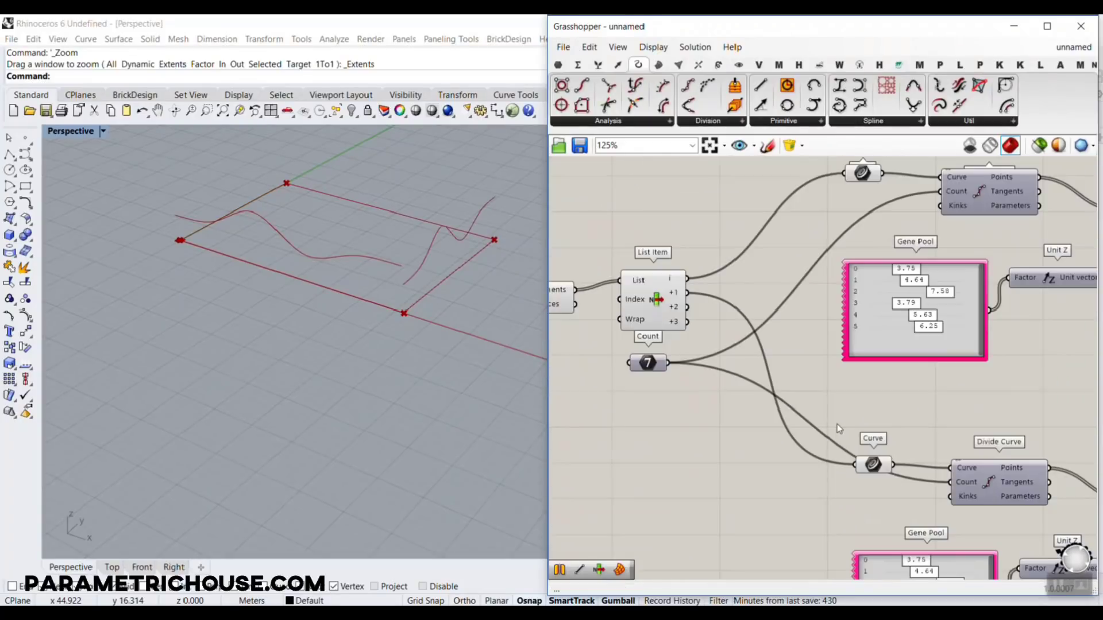
pyautogui.click(870, 461)
pyautogui.moveTo(439, 303); pyautogui.dragTo(362, 268, button='right')
pyautogui.scroll(-3, 362, 268)
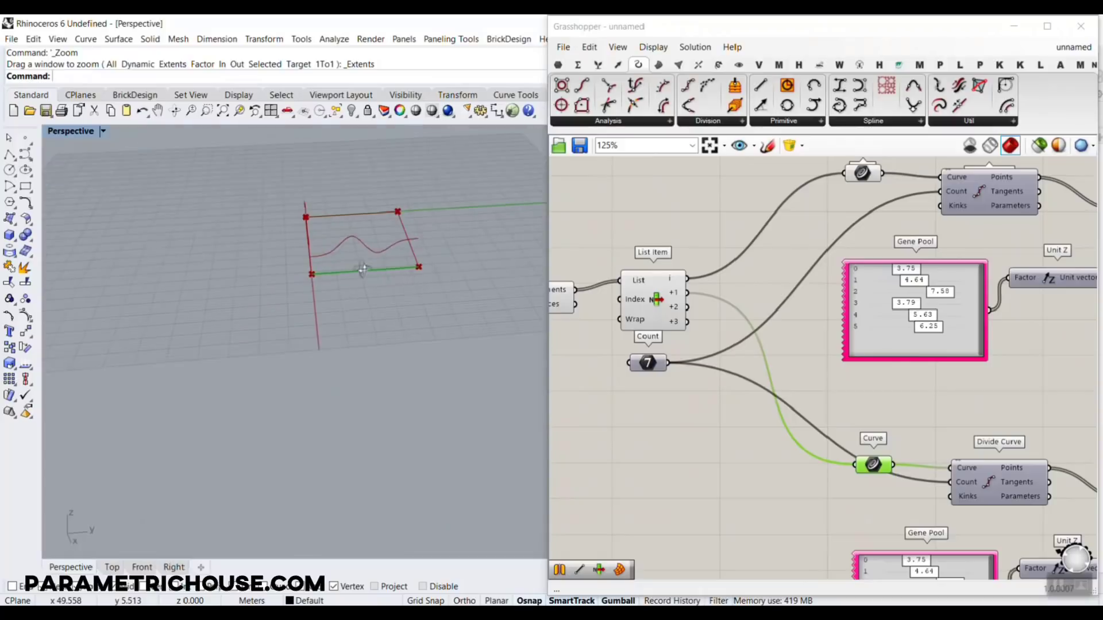
# Step: Adjust genes 0, 1 and 2 of the lower Gene Pool to 5.04, 6.83 and 6.12
pyautogui.moveTo(893, 402); pyautogui.dragTo(757, 222, button='right')
pyautogui.scroll(4, 790, 396)
pyautogui.moveTo(772, 374)
pyautogui.mouseDown()
pyautogui.moveTo(803, 374)
pyautogui.moveTo(769, 372)
pyautogui.mouseUp()
pyautogui.moveTo(370, 310); pyautogui.dragTo(465, 352, button='right')
pyautogui.scroll(4, 420, 299)
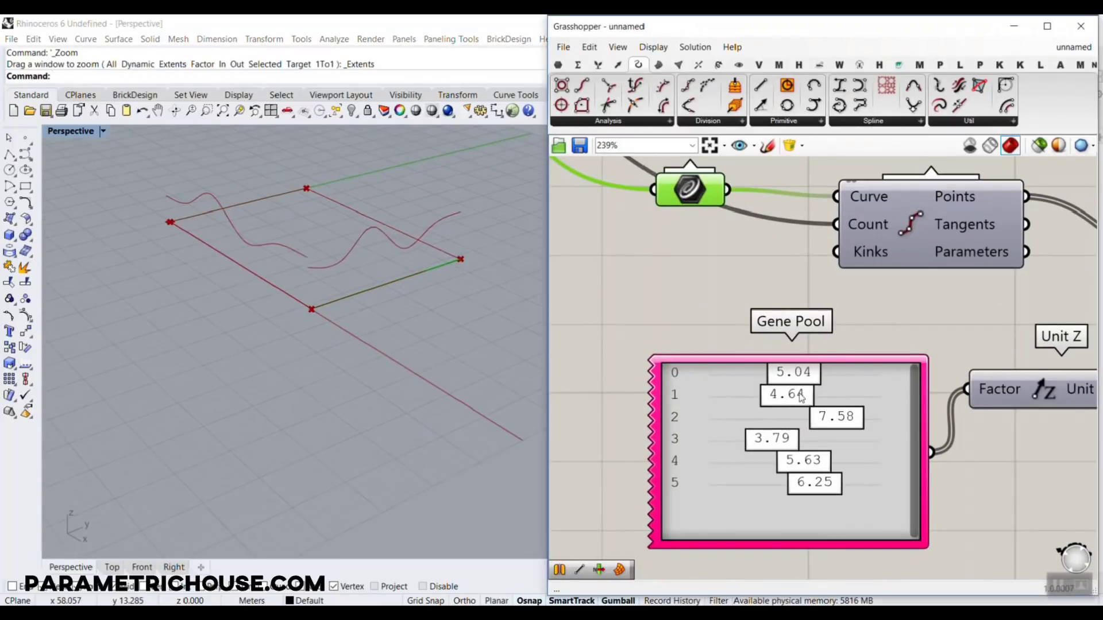
pyautogui.moveTo(802, 396); pyautogui.dragTo(815, 417)
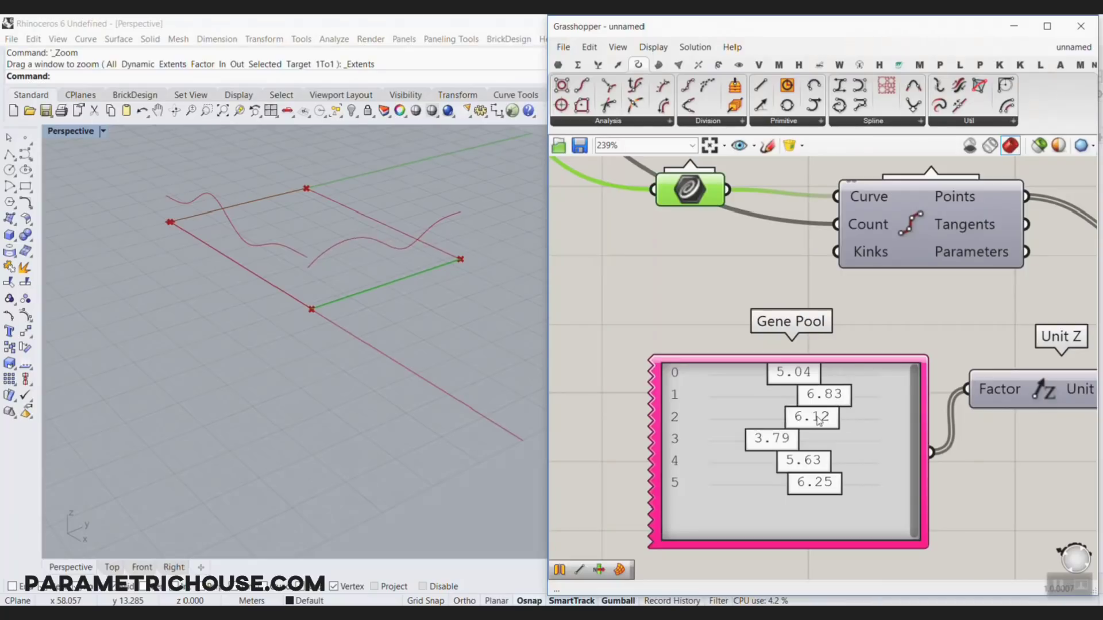
# Step: Compare the two Gene Pools and set gene 0 of the lower one to 5.29 to bring the curve ends together
pyautogui.moveTo(770, 347); pyautogui.dragTo(794, 470, button='right')
pyautogui.scroll(-5, 795, 459)
pyautogui.scroll(5, 805, 290)
pyautogui.scroll(3, 807, 290)
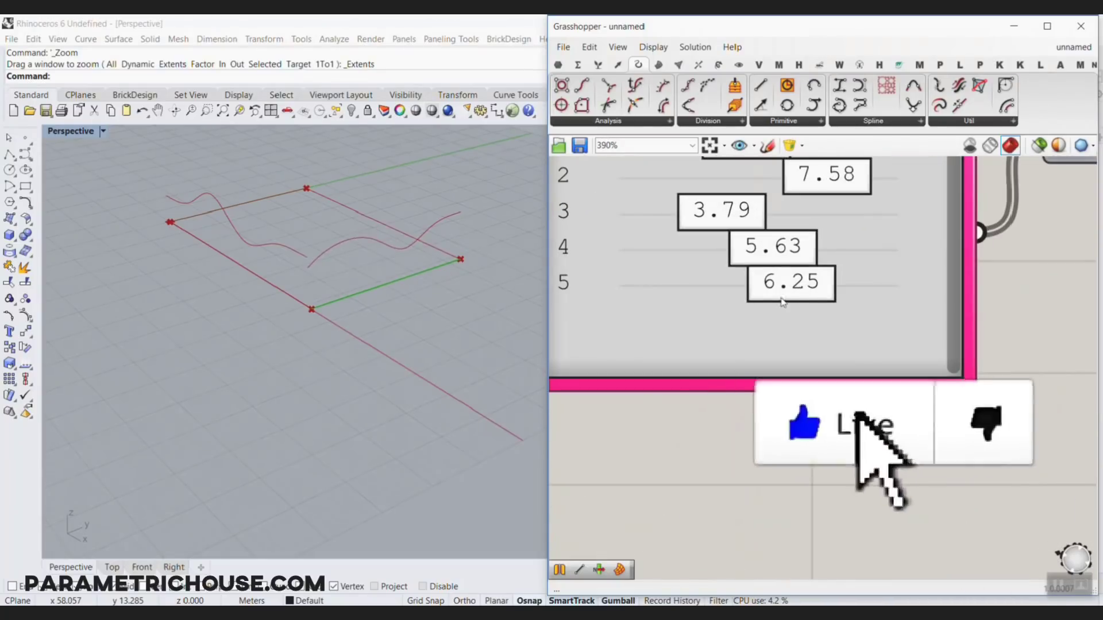
pyautogui.moveTo(773, 294); pyautogui.dragTo(763, 341)
pyautogui.scroll(-10, 777, 264)
pyautogui.scroll(8, 775, 365)
pyautogui.scroll(-8, 763, 341)
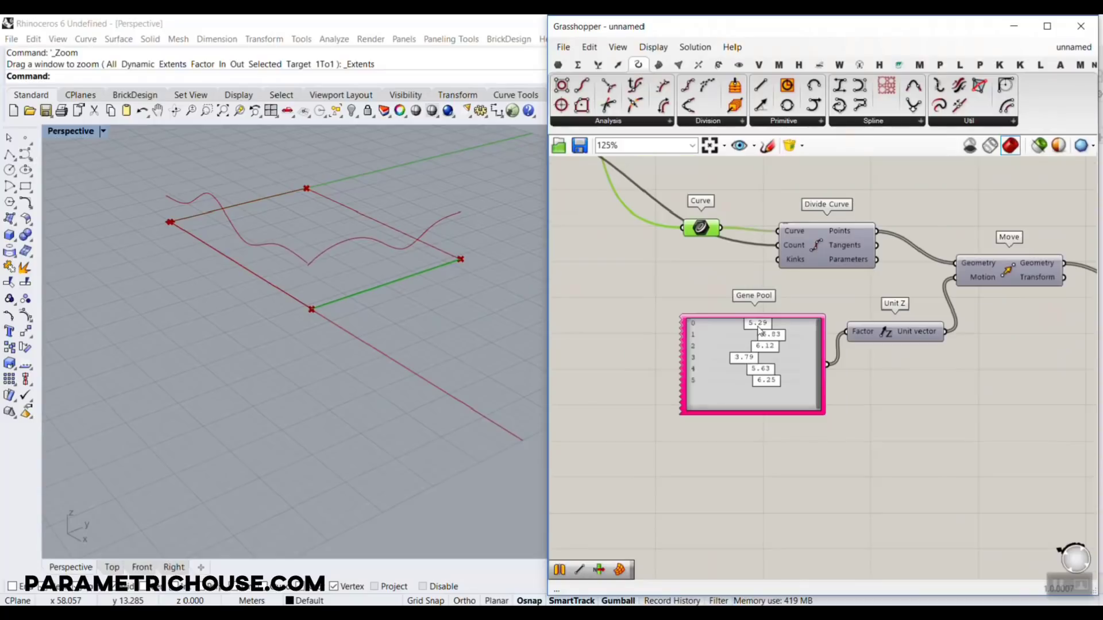
# Step: Reduce the lower Gene Pool's gene count to 5
pyautogui.scroll(6, 775, 353)
pyautogui.doubleClick(801, 355)
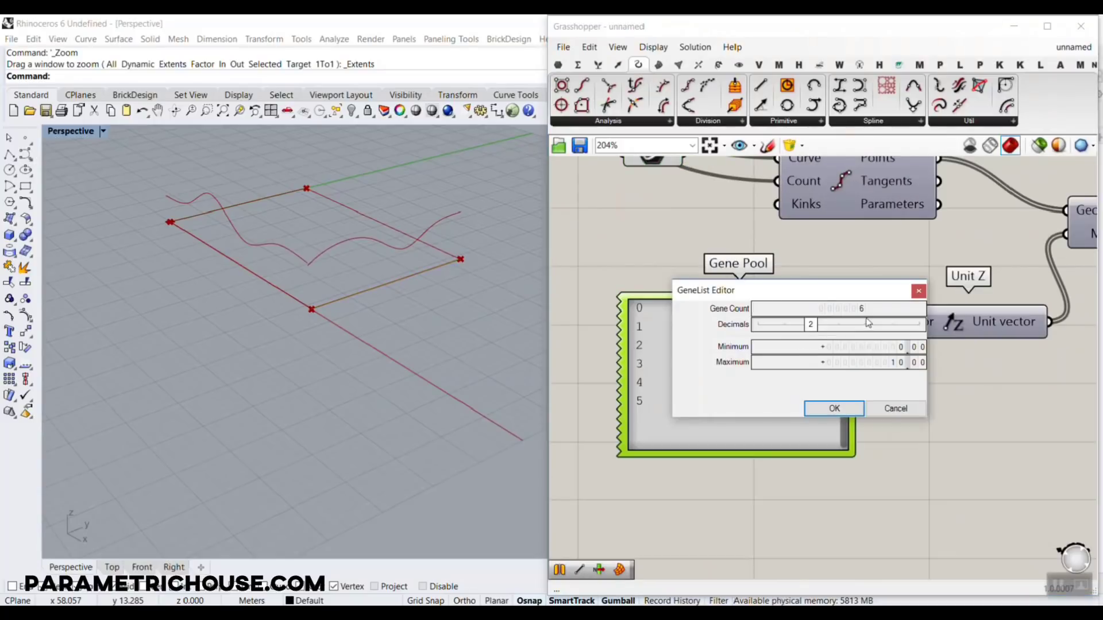
pyautogui.moveTo(861, 310); pyautogui.dragTo(864, 320)
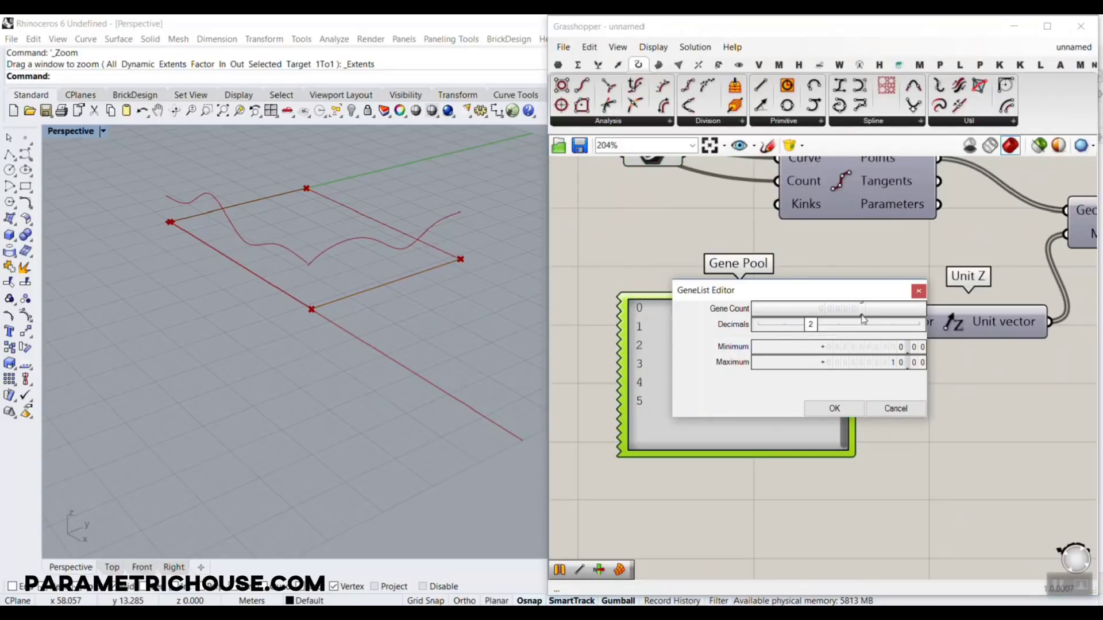
pyautogui.click(833, 408)
# Step: Set gene 5 of the upper Gene Pool to 4.67
pyautogui.scroll(-3, 798, 402)
pyautogui.moveTo(758, 235); pyautogui.dragTo(758, 289, button='right')
pyautogui.scroll(4, 758, 287)
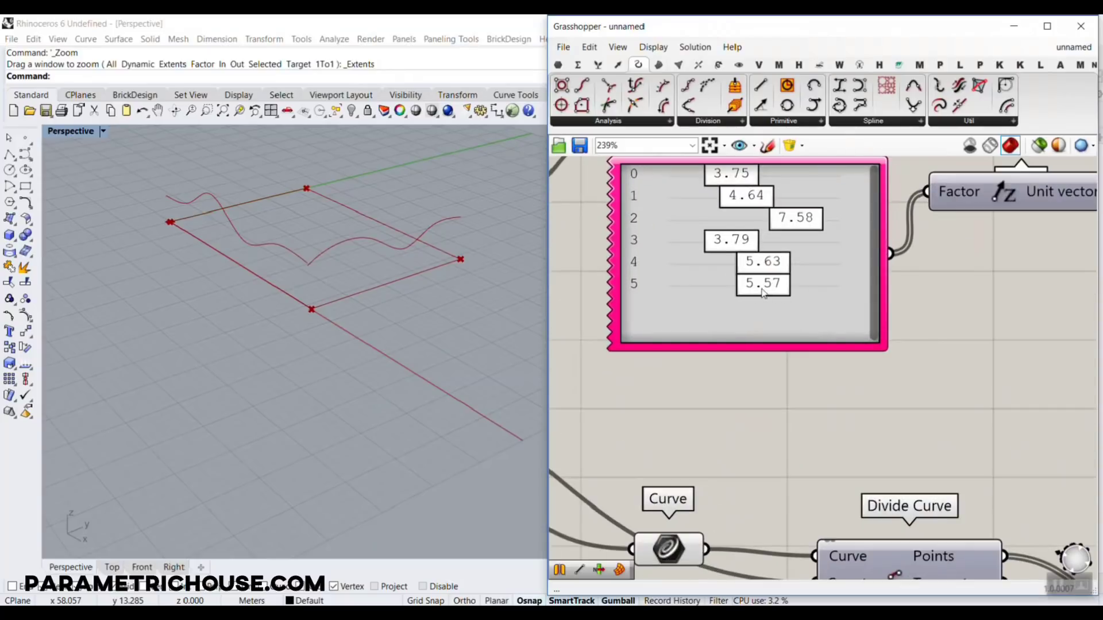
pyautogui.moveTo(763, 293); pyautogui.dragTo(746, 294)
pyautogui.moveTo(812, 312); pyautogui.dragTo(745, 348, button='right')
# Step: Add a List Item component beside the upper Gene Pool and connect the pool to its List input
pyautogui.scroll(-2, 753, 344)
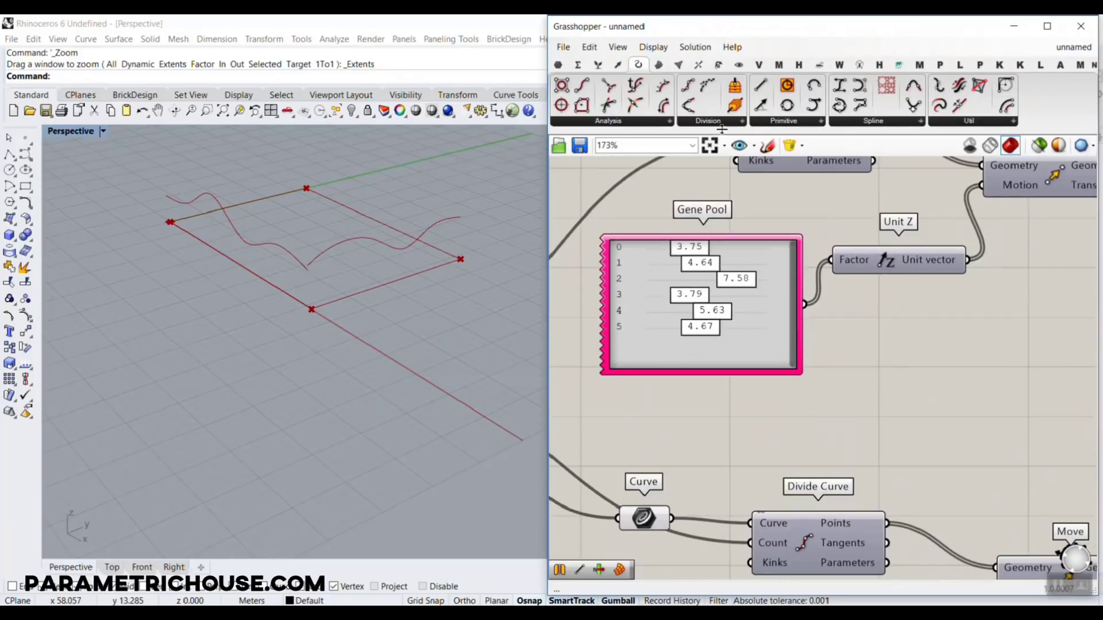
pyautogui.click(597, 64)
pyautogui.moveTo(561, 86); pyautogui.dragTo(856, 360)
pyautogui.scroll(2, 862, 368)
pyautogui.moveTo(803, 297); pyautogui.dragTo(820, 357)
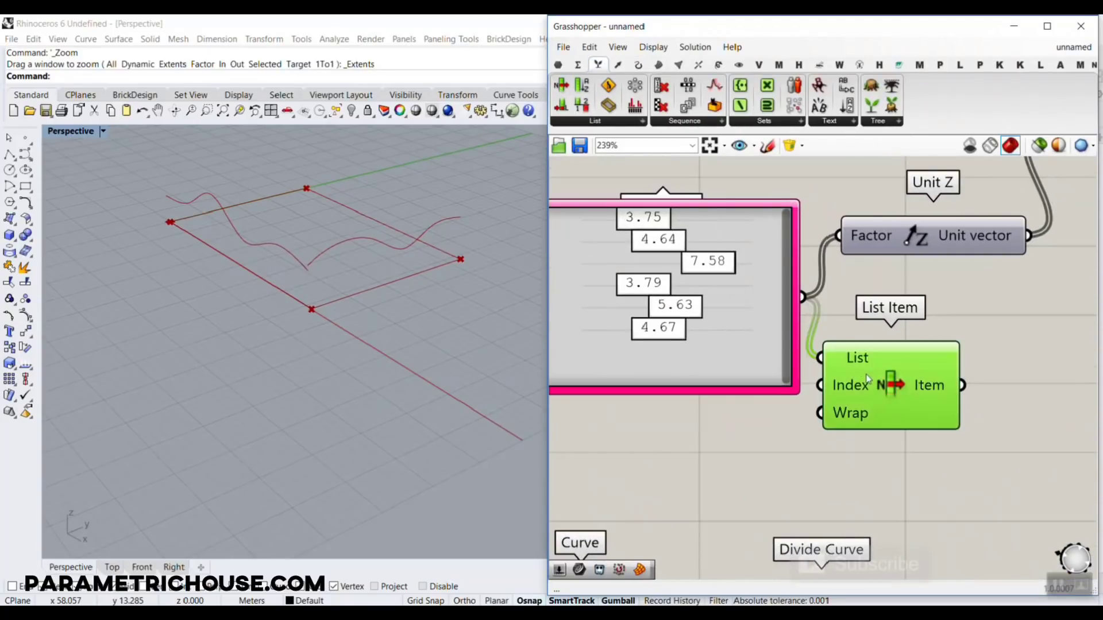
# Step: Reverse the List input of the new List Item and check the value at its Item output
pyautogui.moveTo(646, 332); pyautogui.dragTo(753, 323, button='right')
pyautogui.scroll(2, 657, 327)
pyautogui.scroll(-1, 655, 326)
pyautogui.moveTo(639, 327); pyautogui.dragTo(678, 260)
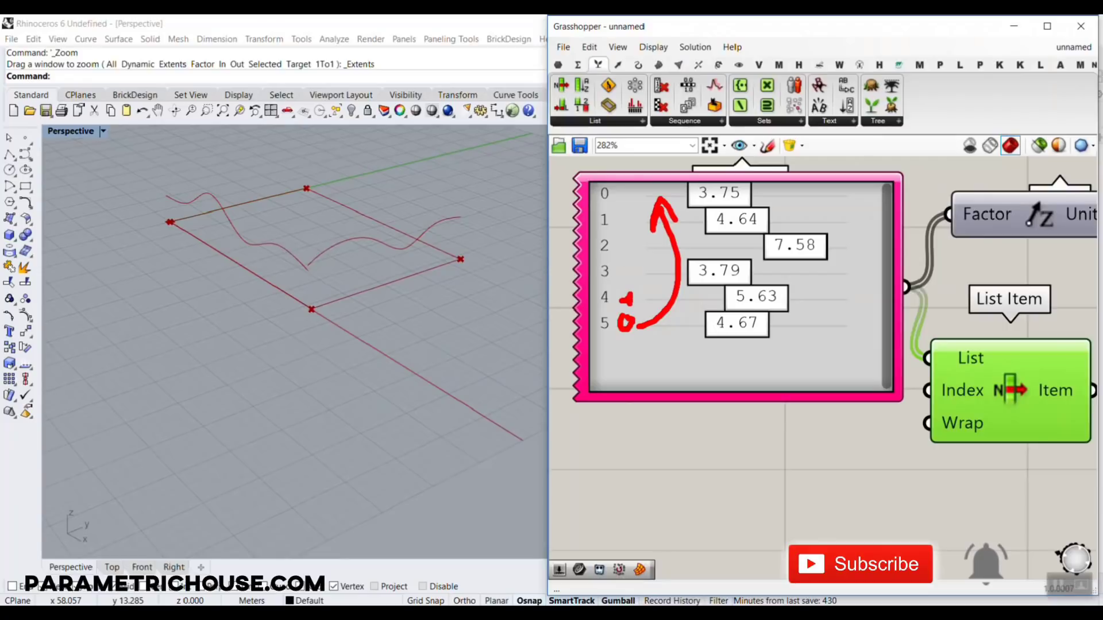
pyautogui.press('Escape')
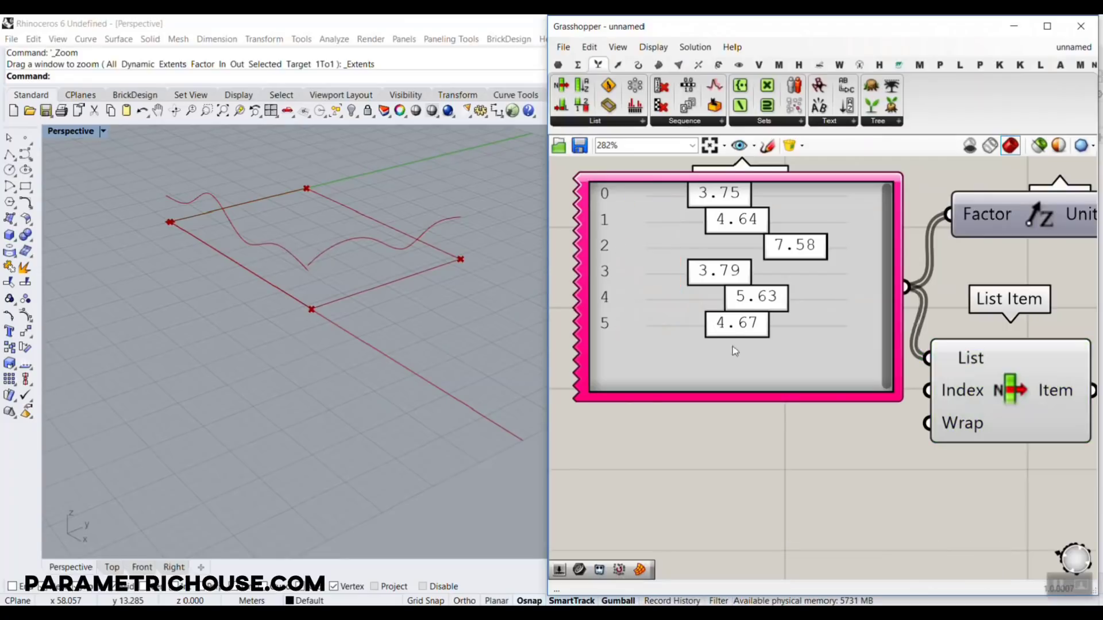
pyautogui.rightClick(962, 360)
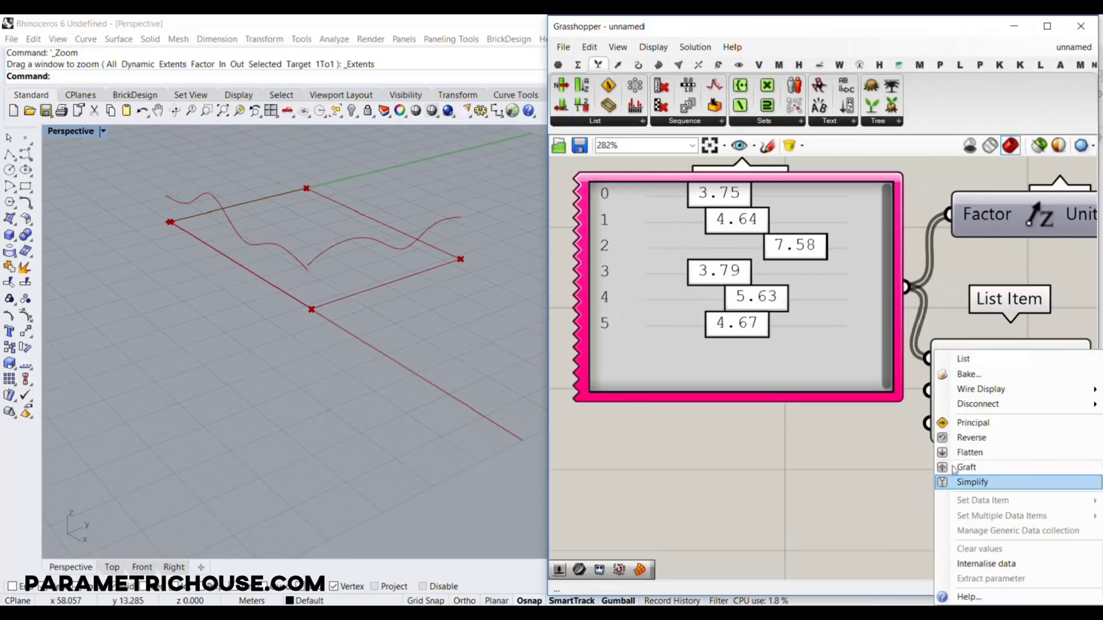
pyautogui.click(971, 437)
pyautogui.moveTo(966, 388); pyautogui.dragTo(888, 348, button='right')
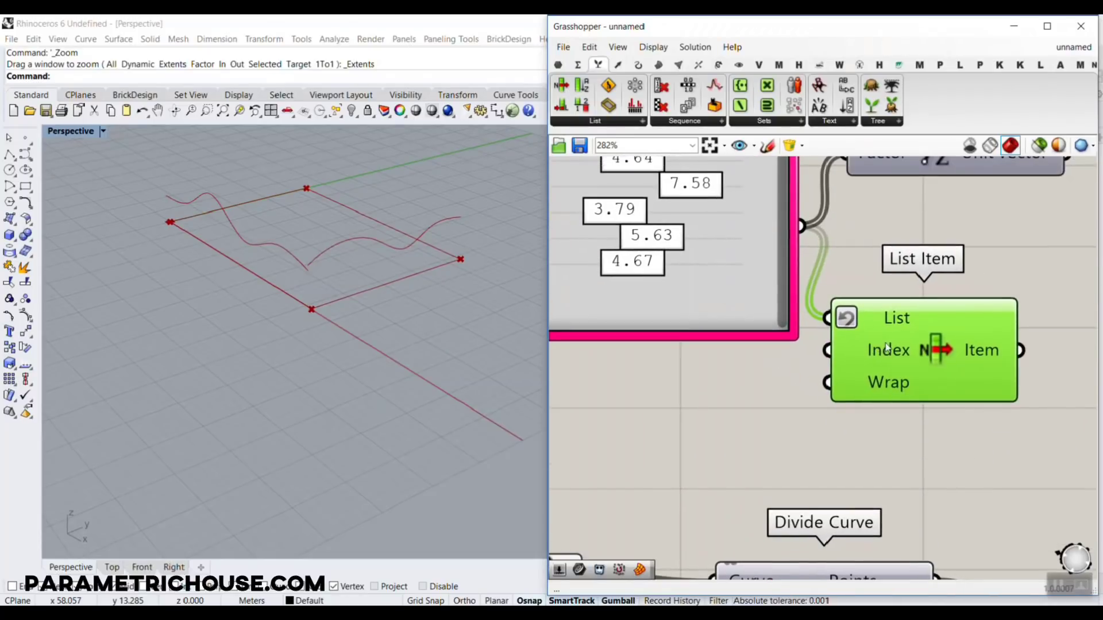
pyautogui.moveTo(997, 346)
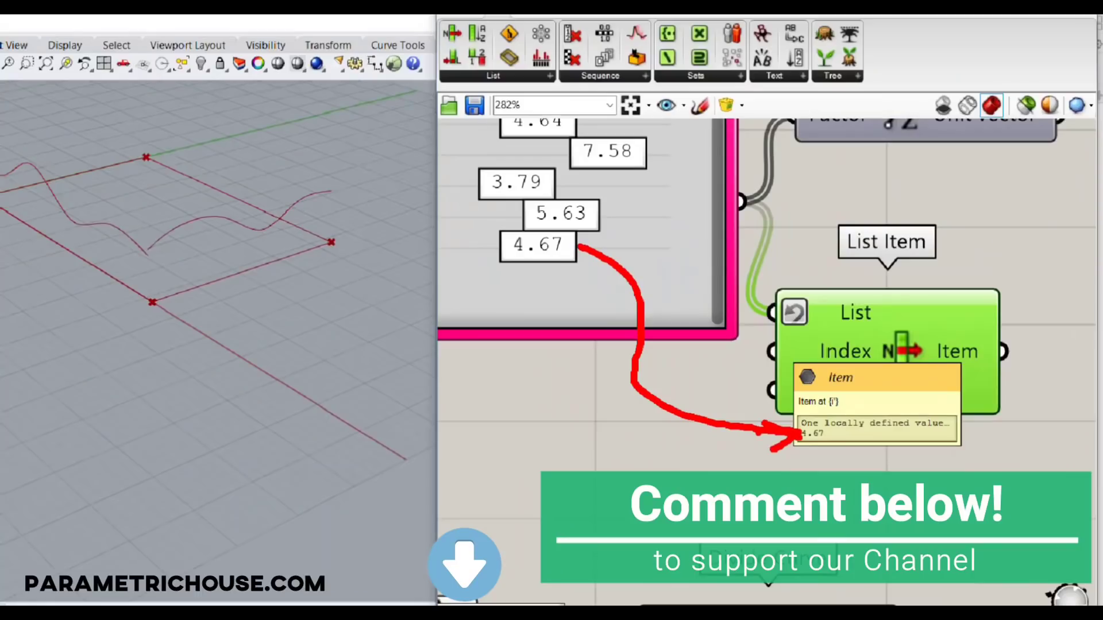
# Step: Move the reversed List Item above the lower Gene Pool and connect its Item output to the lower Unit Z's Factor
pyautogui.scroll(-6, 825, 250)
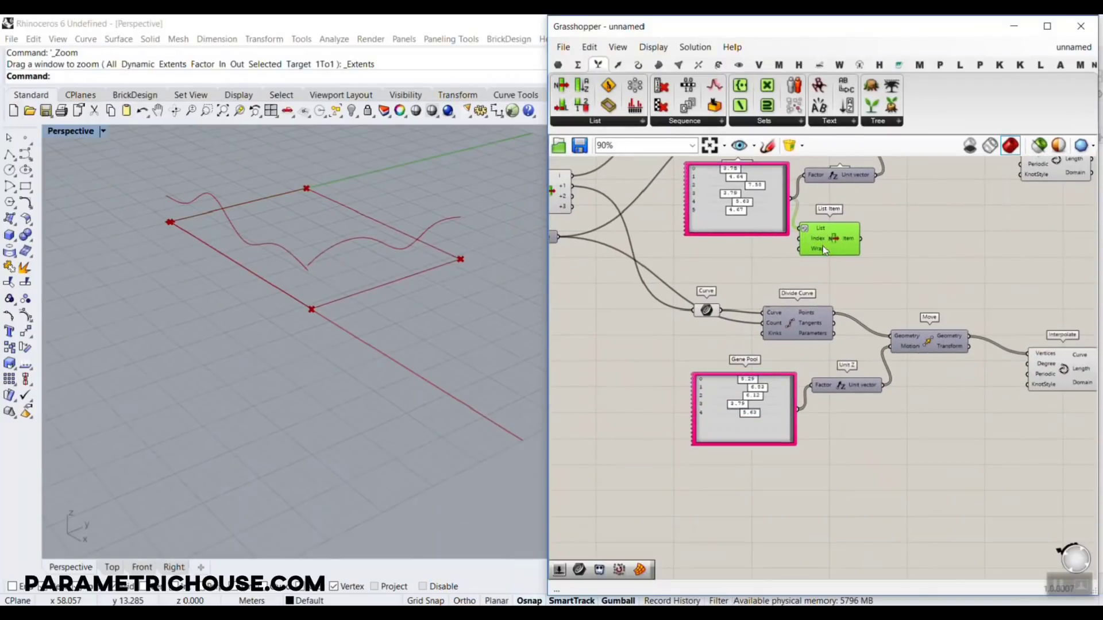
pyautogui.moveTo(823, 248); pyautogui.dragTo(727, 356)
pyautogui.scroll(-1, 786, 406)
pyautogui.moveTo(779, 397); pyautogui.dragTo(778, 446)
pyautogui.scroll(4, 745, 358)
pyautogui.moveTo(744, 348); pyautogui.dragTo(784, 426)
pyautogui.scroll(2, 829, 415)
pyautogui.scroll(-2, 807, 365)
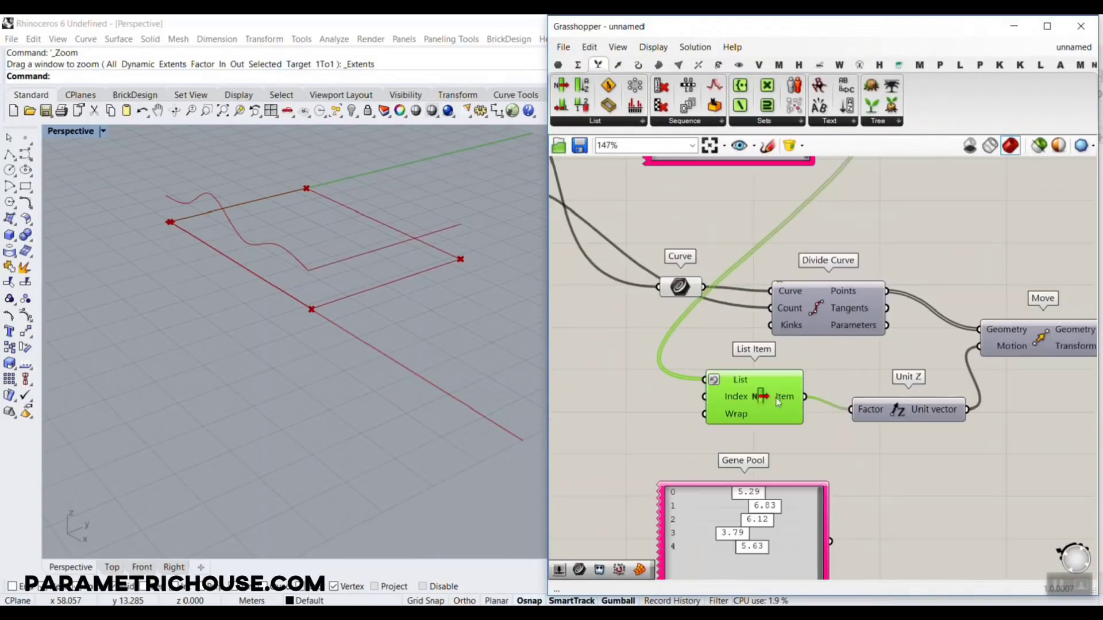
# Step: Shorten the lower Gene Pool to fit its genes and add its output to the lower Unit Z's Factor input
pyautogui.moveTo(774, 462); pyautogui.dragTo(801, 370, button='right')
pyautogui.click(820, 400)
pyautogui.scroll(1, 818, 396)
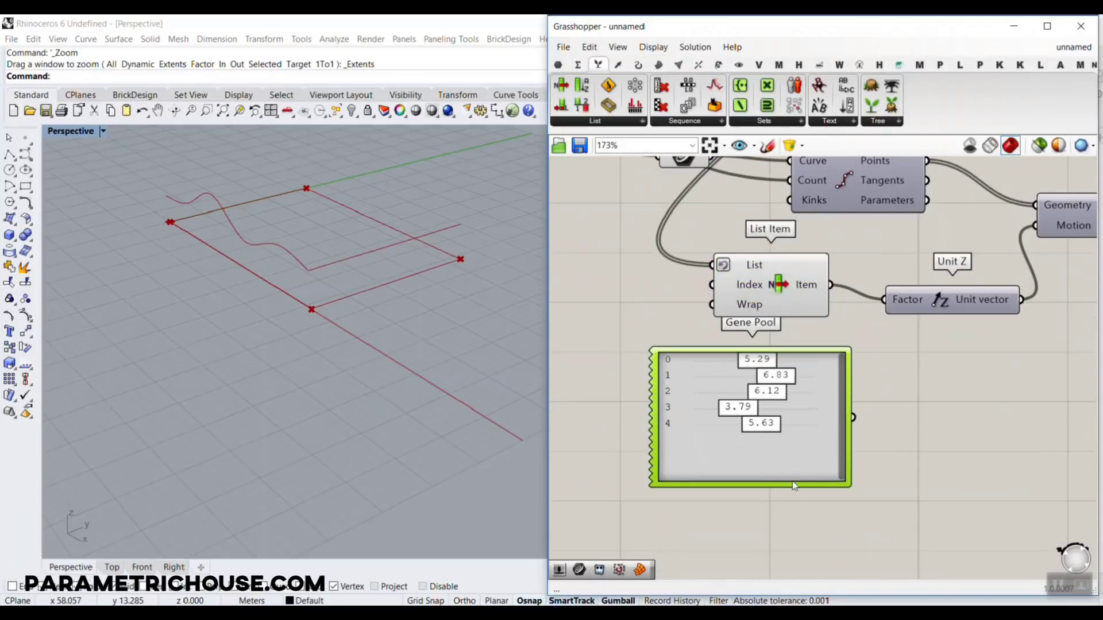
pyautogui.moveTo(793, 485); pyautogui.dragTo(792, 441)
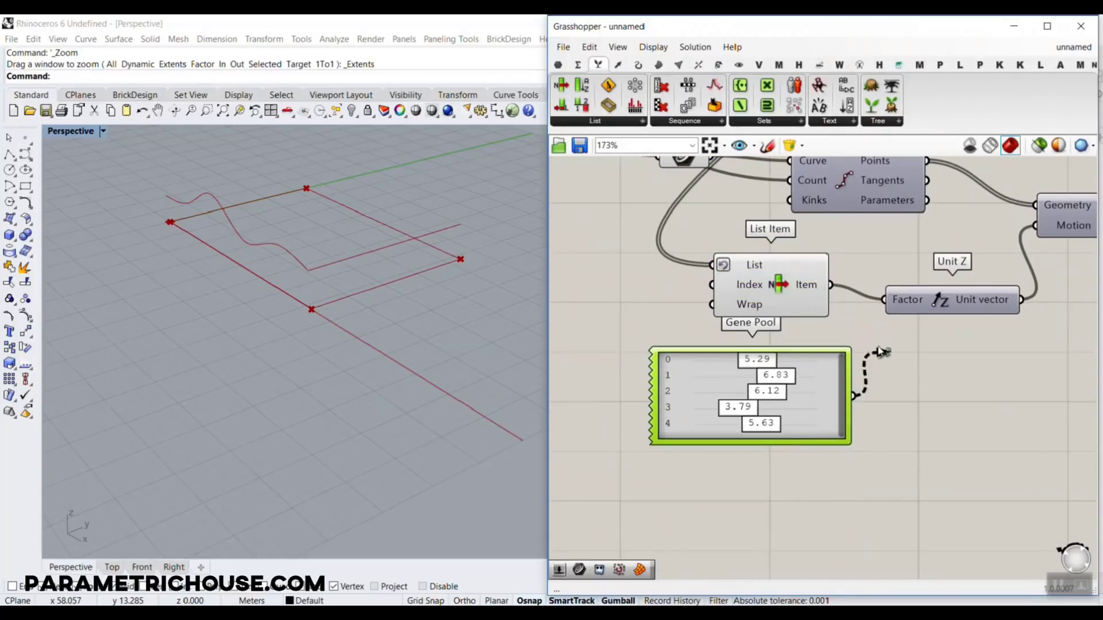
# Step: Set gene 5 of the upper Gene Pool to 2.50 to test the shared corner of both curves
pyautogui.scroll(-4, 317, 319)
pyautogui.moveTo(699, 251); pyautogui.dragTo(766, 396, button='right')
pyautogui.scroll(-5, 766, 397)
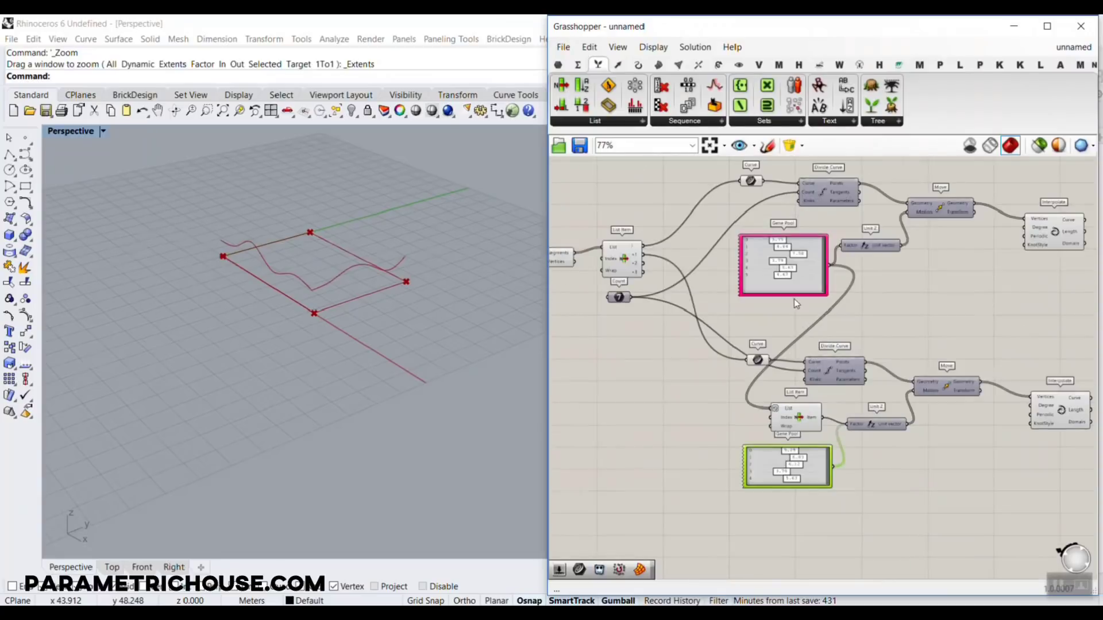
pyautogui.scroll(6, 796, 300)
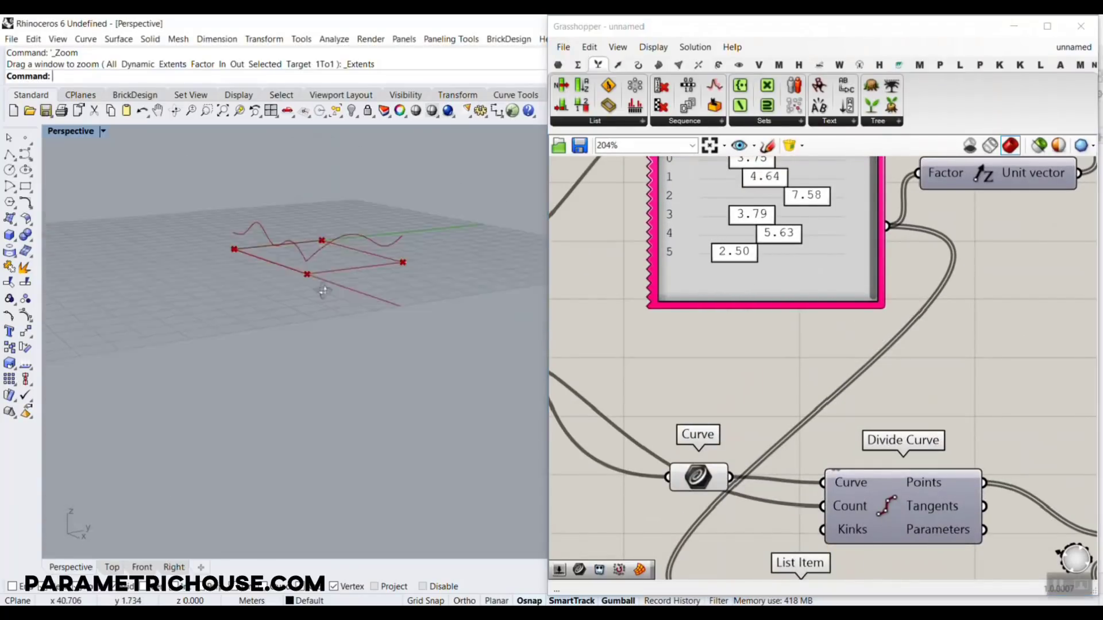
# Step: Duplicate the second branch, including its List Item and five-gene Gene Pool, below itself for the third edge
pyautogui.scroll(-7, 861, 355)
pyautogui.moveTo(899, 396); pyautogui.dragTo(674, 305)
pyautogui.moveTo(761, 331); pyautogui.dragTo(758, 426)
# Step: Connect the edge List Item's +2 output to the third branch's Curve parameter
pyautogui.scroll(6, 650, 260)
pyautogui.scroll(-5, 647, 234)
pyautogui.moveTo(641, 229); pyautogui.dragTo(730, 430)
pyautogui.scroll(6, 711, 447)
pyautogui.moveTo(797, 317); pyautogui.dragTo(722, 339, button='right')
pyautogui.scroll(2, 782, 286)
pyautogui.scroll(-5, 746, 305)
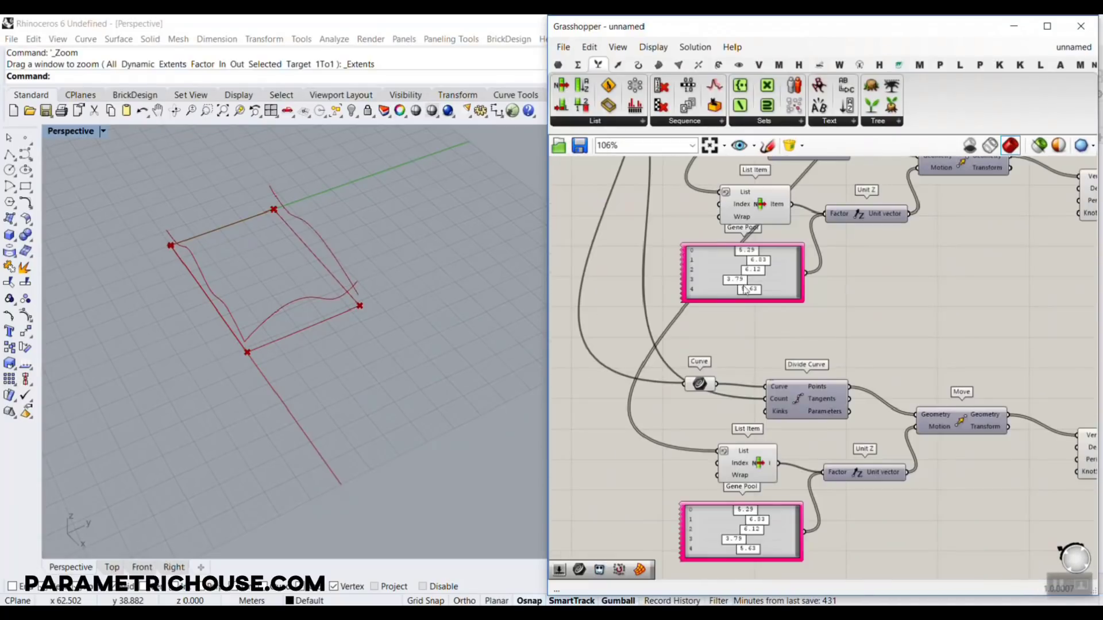
# Step: Rewire the third branch's List Item to read from the second Gene Pool, and lower that pool's gene 4 to about 2.6
pyautogui.scroll(2, 773, 299)
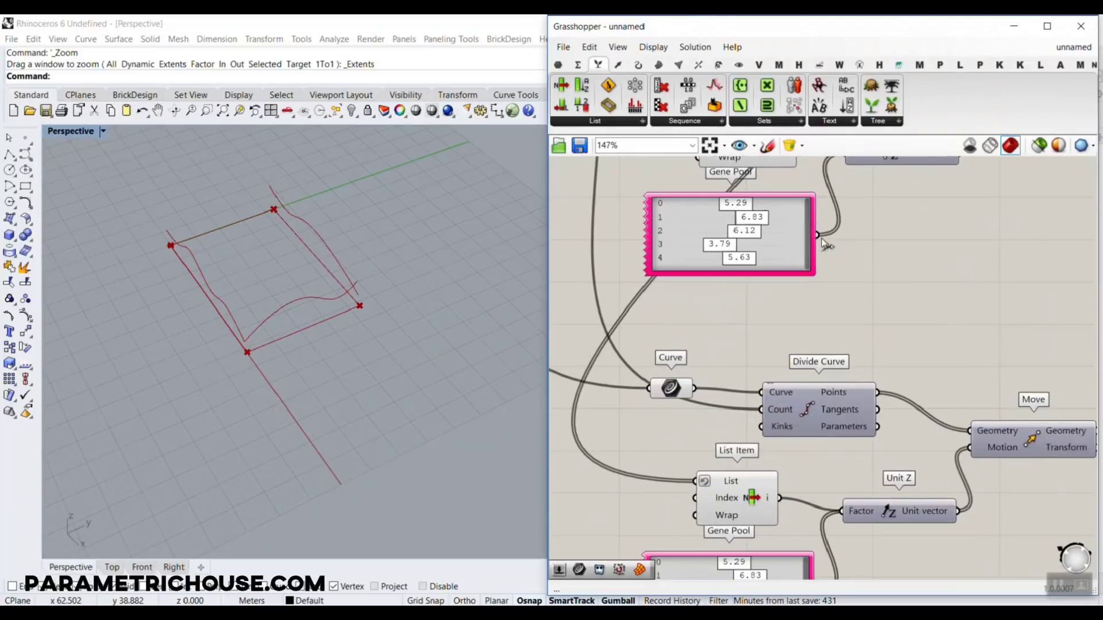
pyautogui.moveTo(816, 234); pyautogui.dragTo(702, 482)
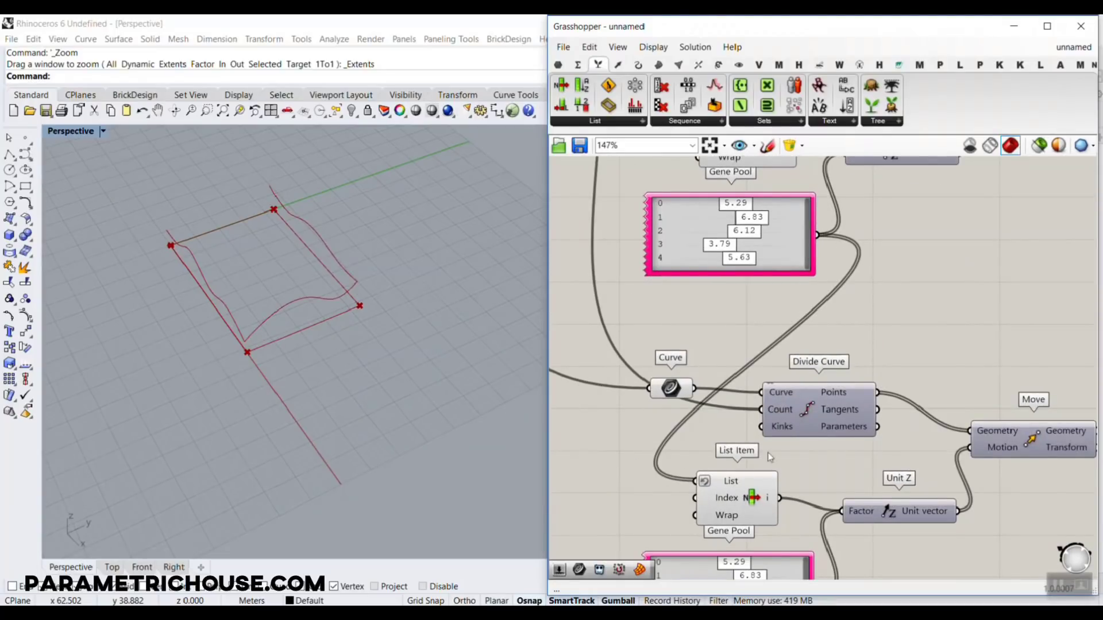
pyautogui.scroll(-3, 770, 457)
pyautogui.scroll(6, 718, 366)
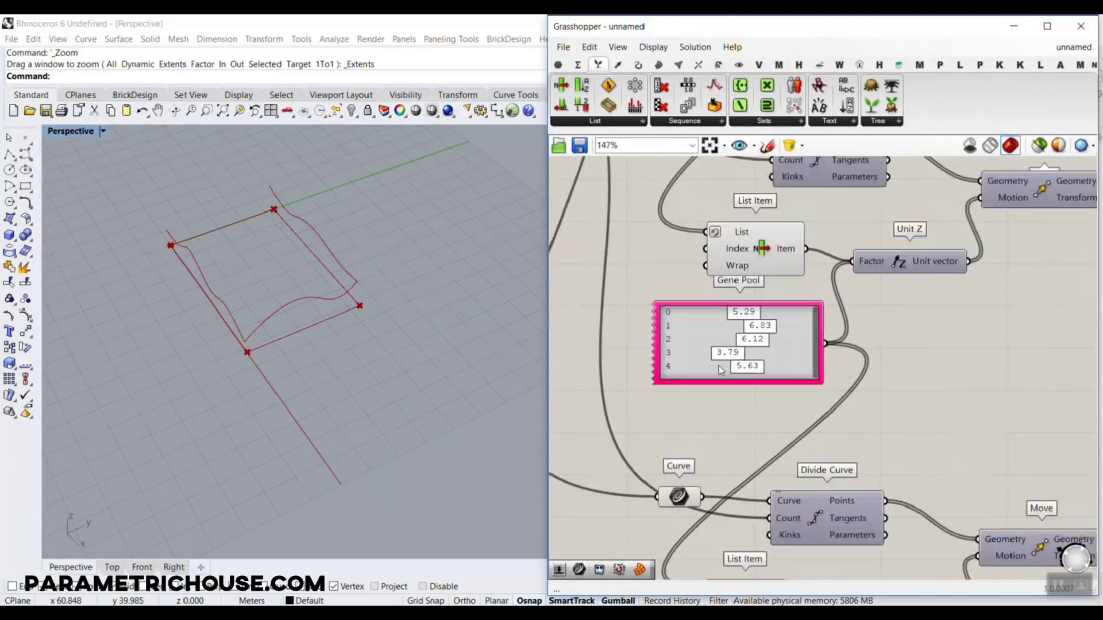
pyautogui.moveTo(753, 364); pyautogui.dragTo(704, 370)
pyautogui.scroll(3, 373, 236)
pyautogui.moveTo(319, 302); pyautogui.dragTo(347, 329, button='right')
# Step: Duplicate the third branch, including its List Item and five-gene Gene Pool, below itself for the fourth edge
pyautogui.scroll(-7, 758, 233)
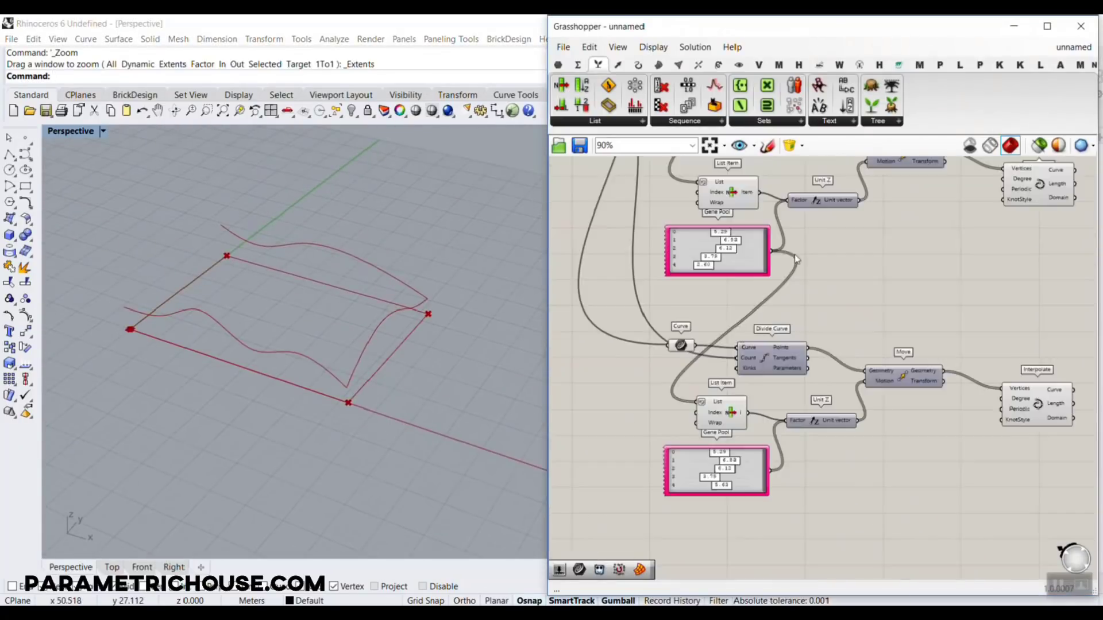
pyautogui.moveTo(977, 431); pyautogui.dragTo(696, 305)
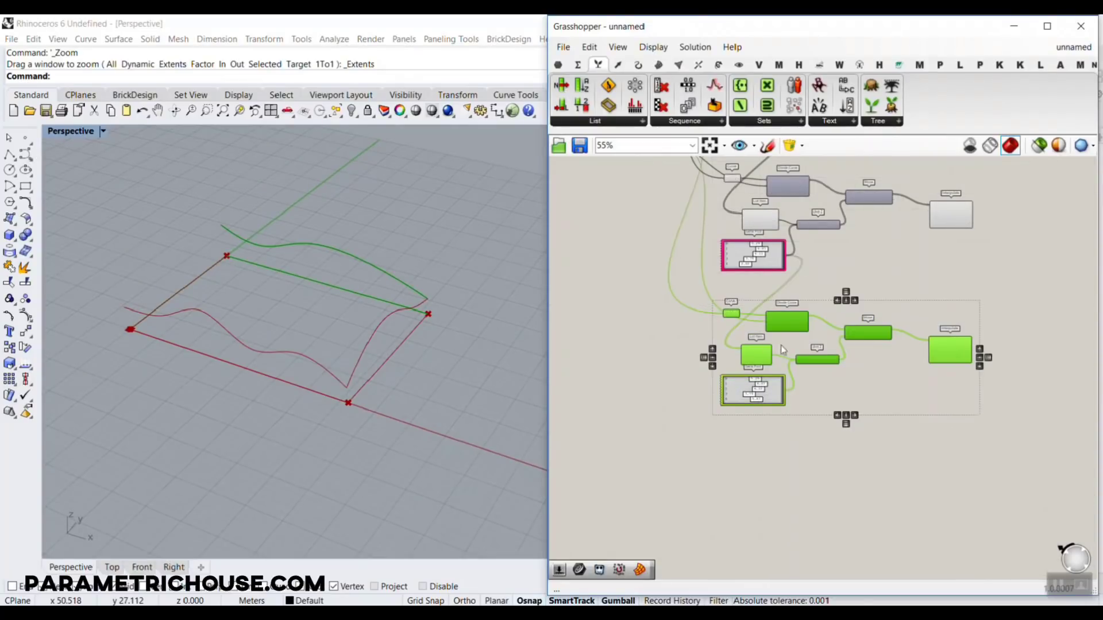
pyautogui.keyDown('alt'); pyautogui.moveTo(784, 329); pyautogui.dragTo(799, 471); pyautogui.keyUp('alt')
pyautogui.click(649, 397)
pyautogui.moveTo(708, 290); pyautogui.dragTo(768, 428, button='right')
# Step: Connect the edge List Item's last output to the fourth branch's Curve parameter
pyautogui.scroll(5, 755, 354)
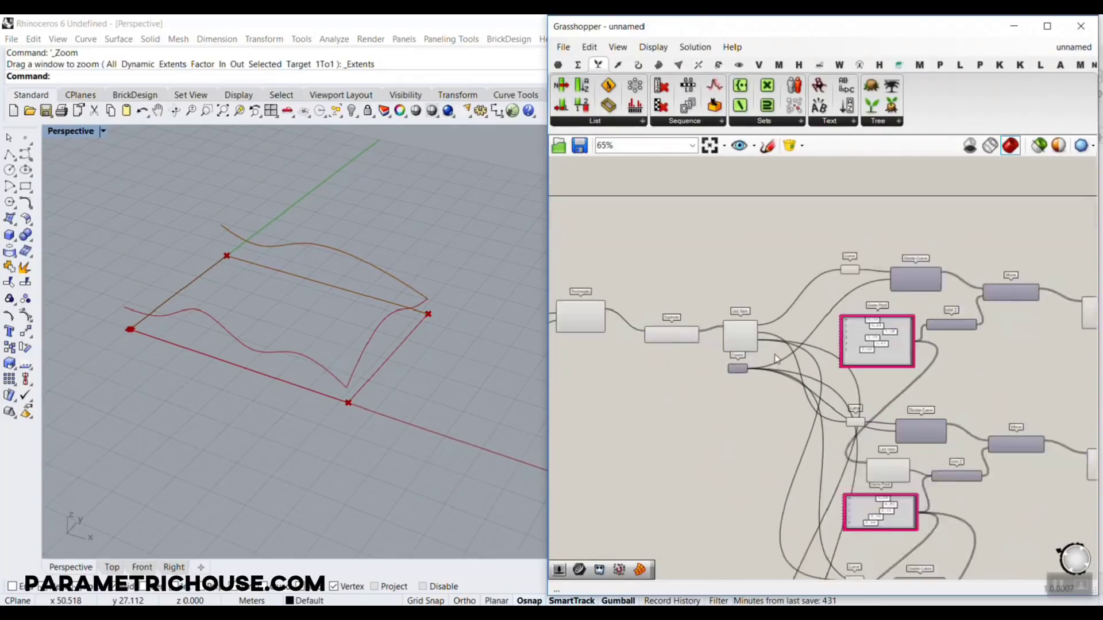
pyautogui.scroll(-10, 719, 289)
pyautogui.moveTo(716, 291); pyautogui.dragTo(925, 372)
pyautogui.scroll(6, 682, 467)
pyautogui.scroll(5, 951, 396)
pyautogui.moveTo(948, 422); pyautogui.dragTo(800, 373, button='right')
pyautogui.scroll(-4, 798, 370)
# Step: Set gene 4 of the third Gene Pool to 4.91 and connect that pool to the fourth branch's List Item
pyautogui.moveTo(882, 261); pyautogui.dragTo(813, 307, button='right')
pyautogui.scroll(2, 813, 307)
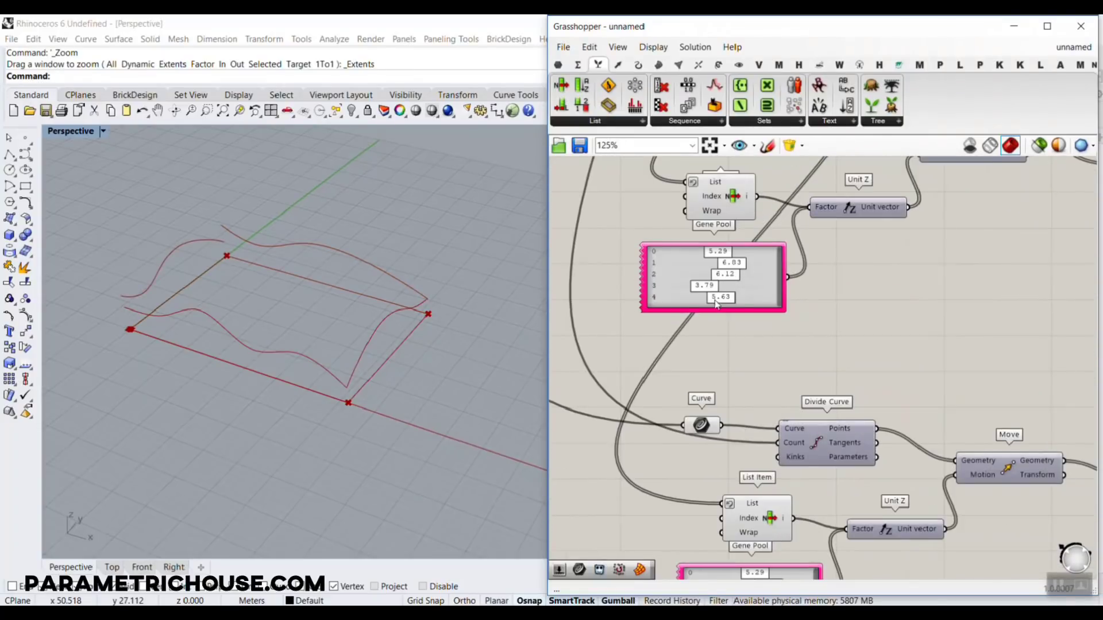
pyautogui.scroll(2, 726, 305)
pyautogui.moveTo(739, 309); pyautogui.dragTo(718, 310)
pyautogui.scroll(-2, 719, 229)
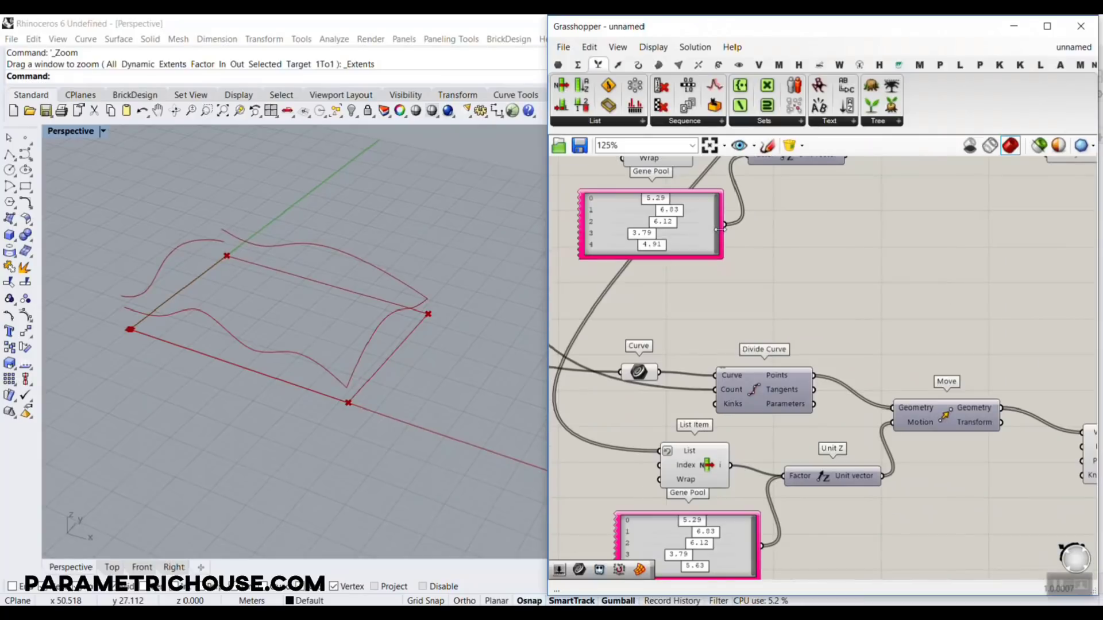
pyautogui.moveTo(726, 228); pyautogui.dragTo(661, 453)
# Step: Try matching the open corner by setting gene 4 of the fourth Gene Pool to 6.37 and gene 0 of the first to 3.42
pyautogui.moveTo(679, 560); pyautogui.dragTo(709, 441, button='right')
pyautogui.scroll(5, 711, 441)
pyautogui.moveTo(720, 452)
pyautogui.mouseDown()
pyautogui.moveTo(708, 453)
pyautogui.moveTo(726, 452)
pyautogui.mouseUp()
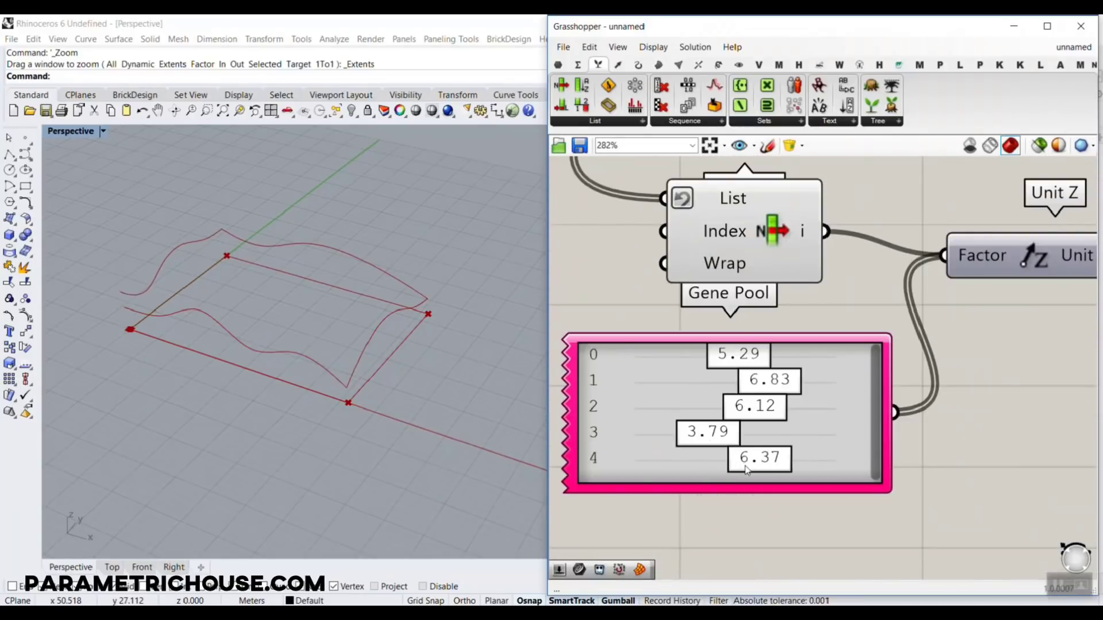
pyautogui.scroll(-6, 716, 460)
pyautogui.scroll(3, 768, 336)
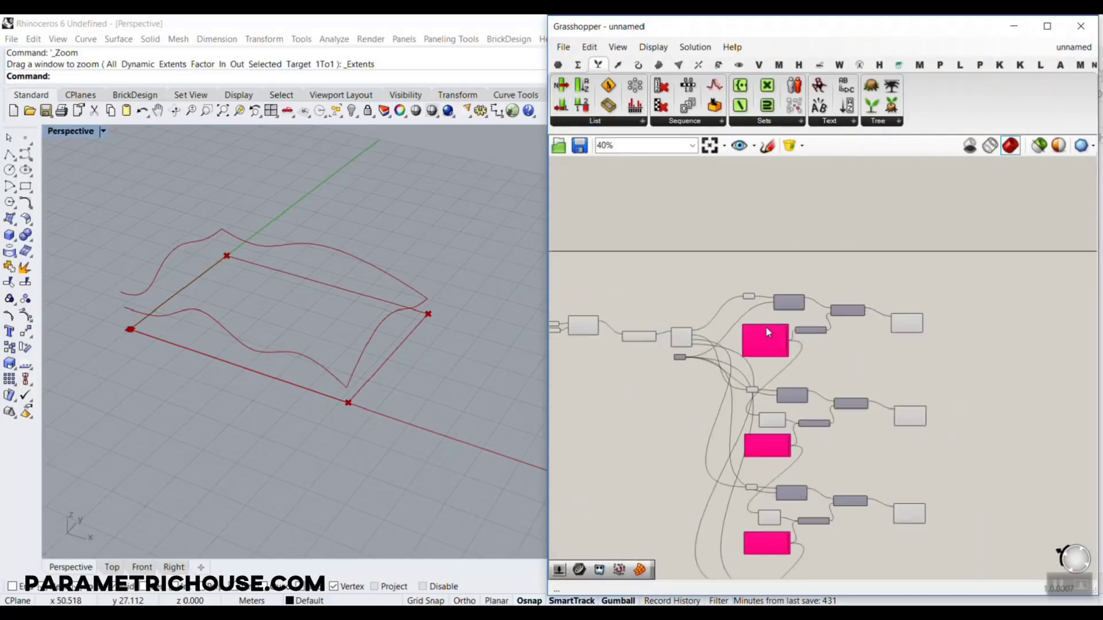
pyautogui.scroll(5, 767, 337)
pyautogui.moveTo(748, 313)
pyautogui.mouseDown()
pyautogui.moveTo(800, 313)
pyautogui.moveTo(723, 313)
pyautogui.moveTo(810, 313)
pyautogui.moveTo(741, 313)
pyautogui.mouseUp()
pyautogui.scroll(-2, 718, 288)
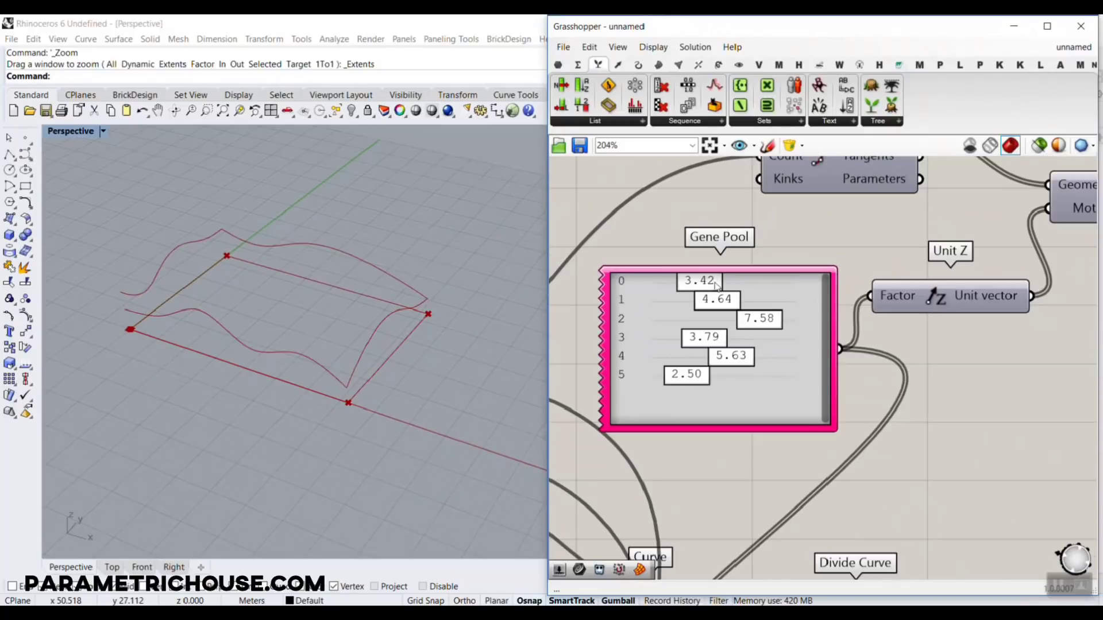
# Step: Add a List Item fed by the first Gene Pool and place it below the fourth Gene Pool
pyautogui.click(939, 420)
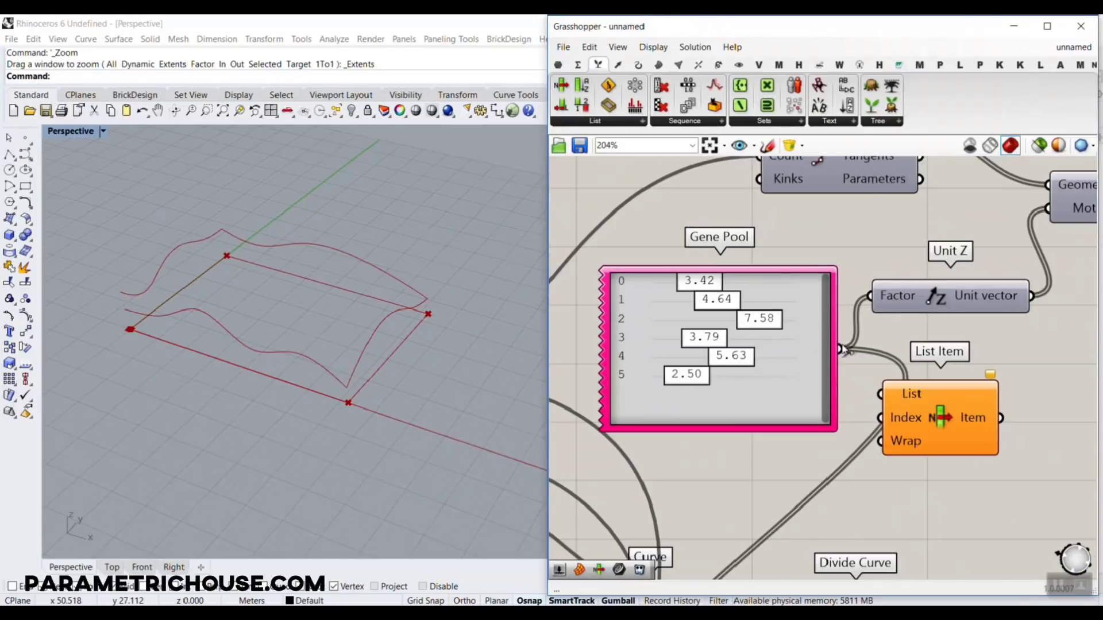
pyautogui.moveTo(840, 349); pyautogui.dragTo(880, 394)
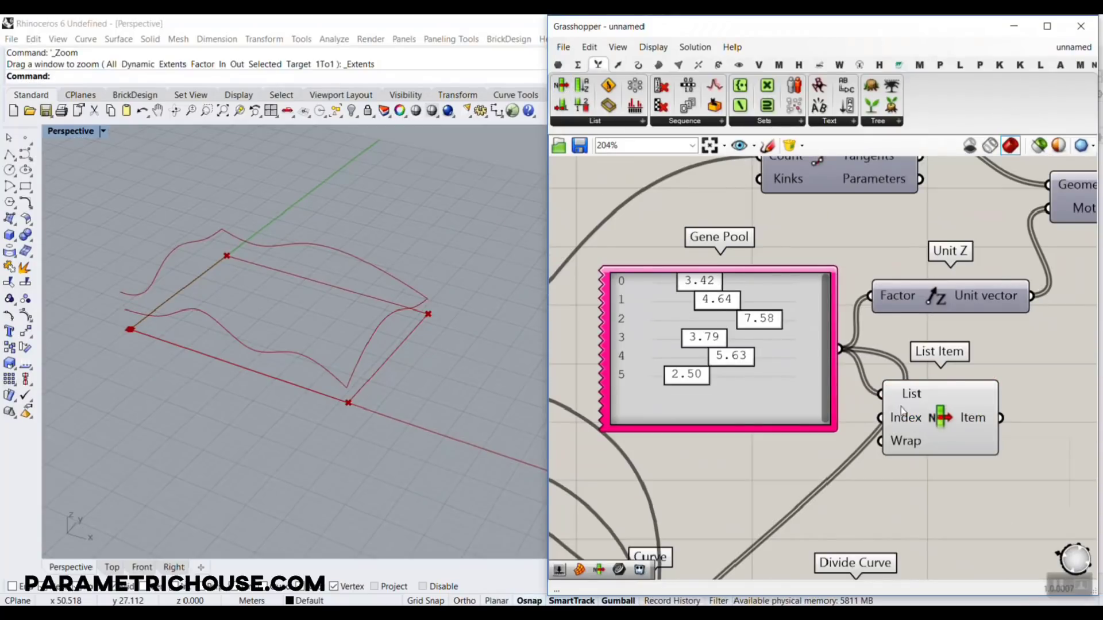
pyautogui.moveTo(937, 429); pyautogui.dragTo(705, 342)
pyautogui.scroll(-10, 850, 331)
pyautogui.scroll(6, 844, 474)
pyautogui.scroll(5, 755, 383)
pyautogui.moveTo(703, 338); pyautogui.dragTo(794, 474, button='right')
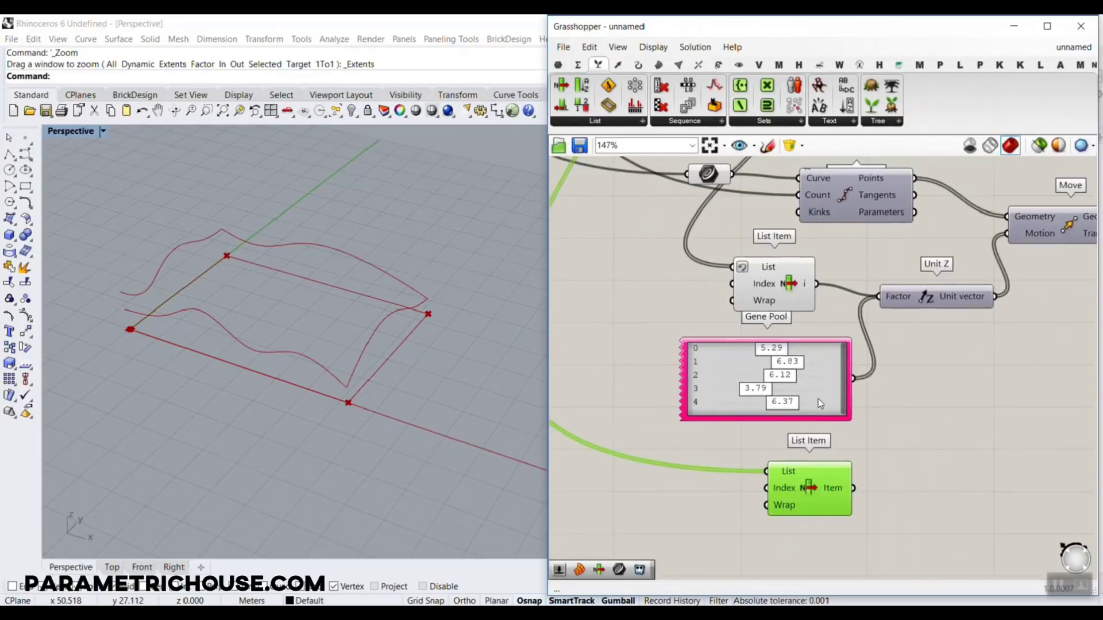
# Step: Reduce the fourth Gene Pool's gene count to 4 and shorten the pool to fit
pyautogui.scroll(2, 819, 398)
pyautogui.doubleClick(822, 365)
pyautogui.moveTo(890, 331); pyautogui.dragTo(885, 332)
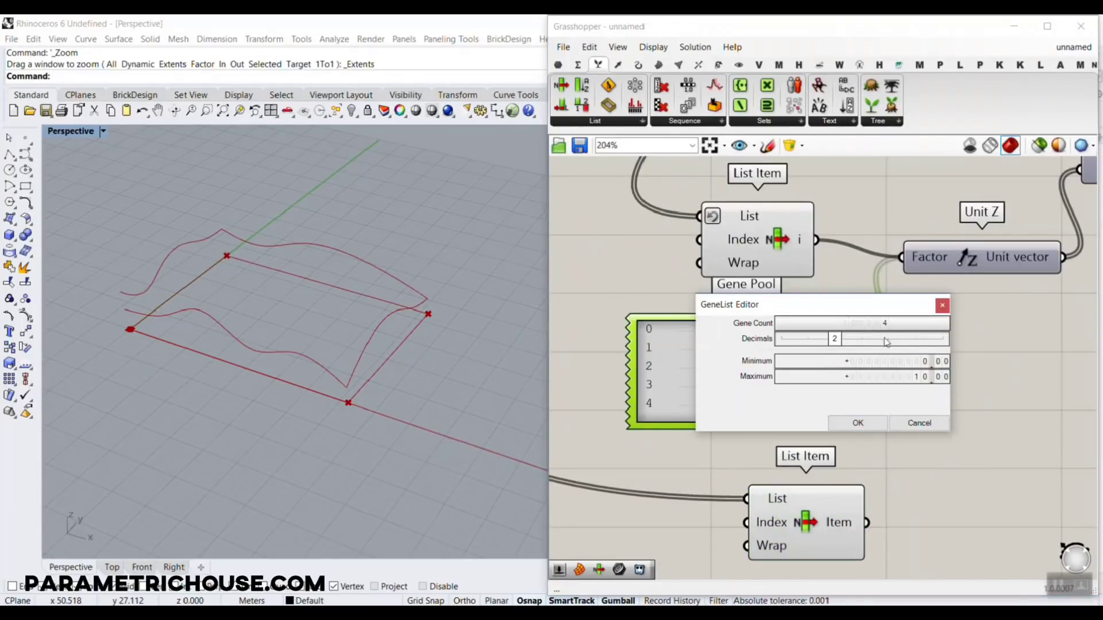
pyautogui.click(857, 423)
pyautogui.moveTo(801, 423)
pyautogui.mouseDown()
pyautogui.moveTo(794, 398)
pyautogui.moveTo(793, 409)
pyautogui.mouseUp()
# Step: Move the new List Item directly under the fourth Gene Pool and add its Item output to the fourth Unit Z's Factor input
pyautogui.moveTo(829, 501); pyautogui.dragTo(794, 451)
pyautogui.moveTo(843, 468); pyautogui.dragTo(802, 504, button='right')
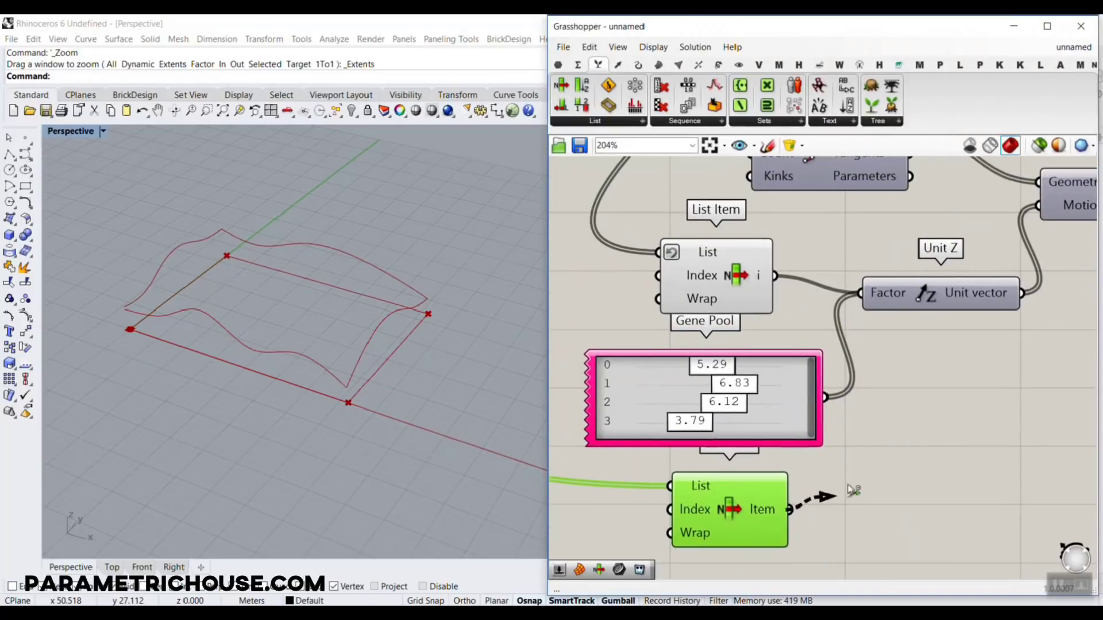
pyautogui.moveTo(853, 490); pyautogui.dragTo(859, 310)
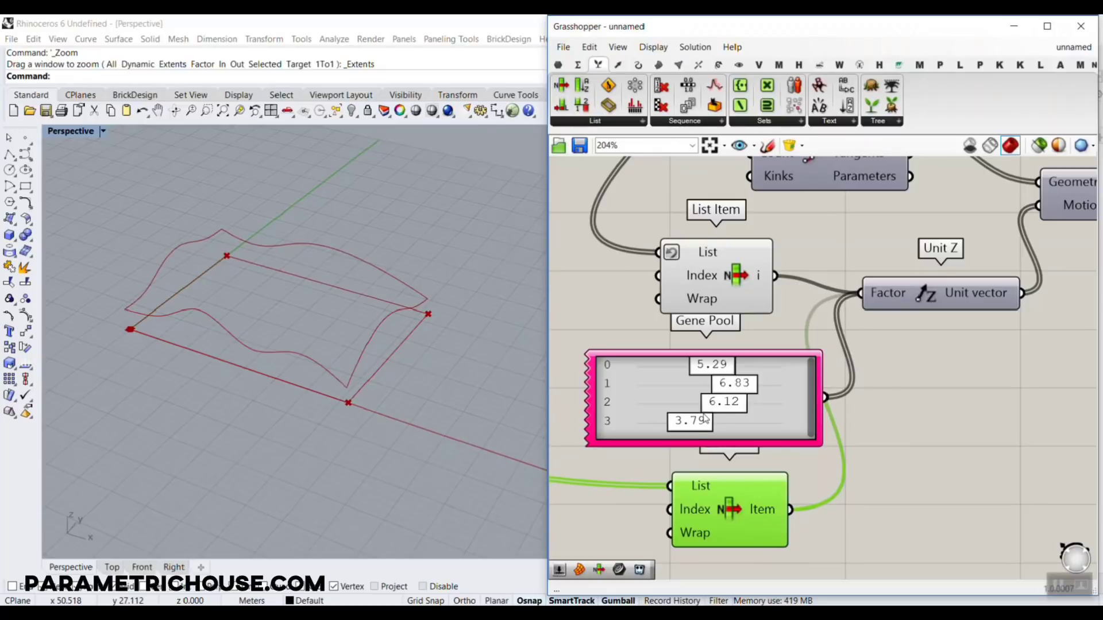
# Step: Raise gene 3 of the fourth Gene Pool and set gene 0 of the first Gene Pool to 3.75 to test the closed corner
pyautogui.moveTo(705, 418)
pyautogui.mouseDown()
pyautogui.moveTo(738, 419)
pyautogui.moveTo(726, 419)
pyautogui.mouseUp()
pyautogui.scroll(-8, 850, 406)
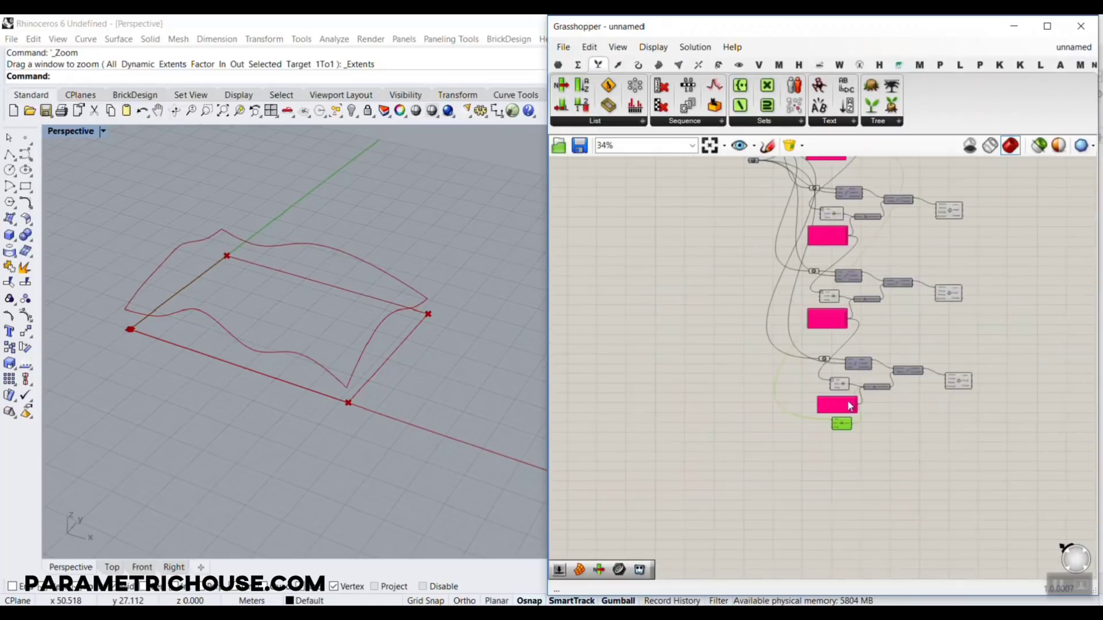
pyautogui.scroll(8, 850, 406)
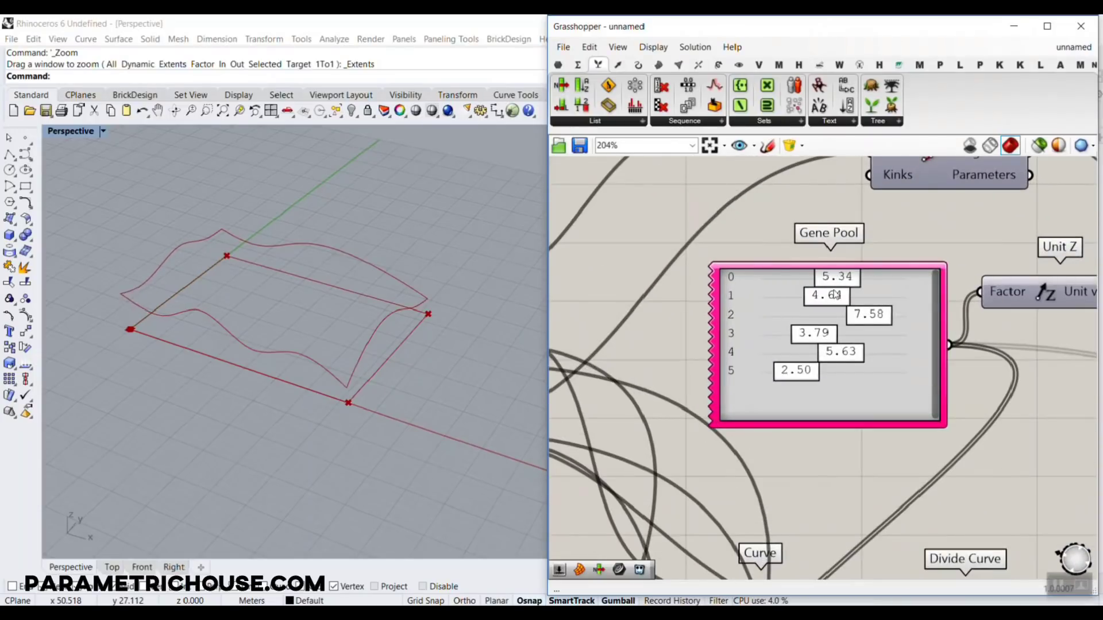
pyautogui.moveTo(834, 294); pyautogui.dragTo(816, 307)
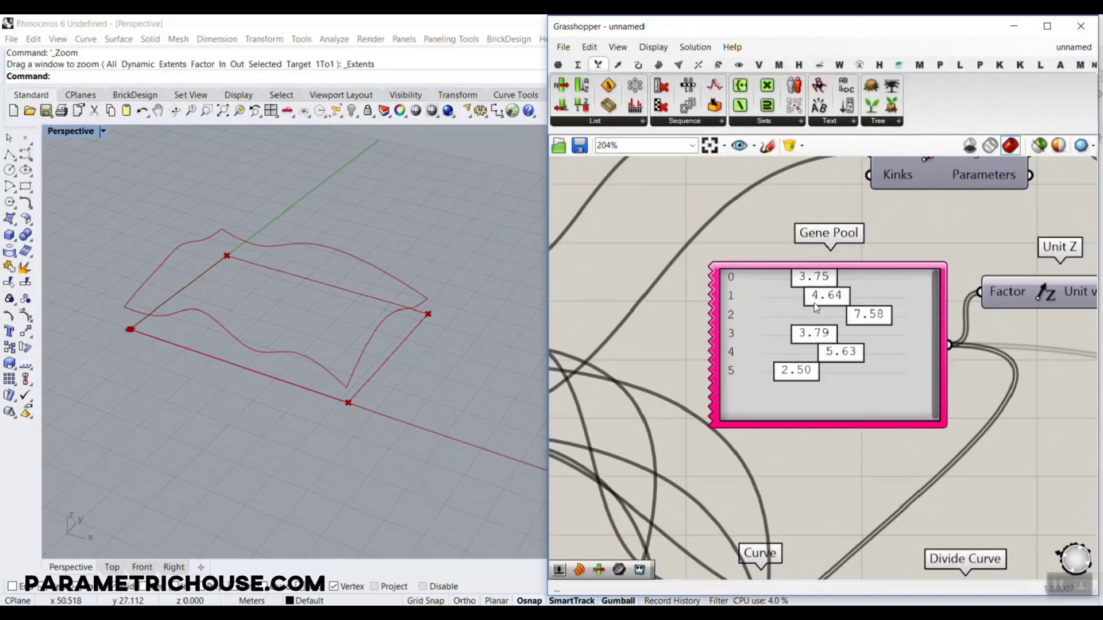
pyautogui.moveTo(460, 391); pyautogui.dragTo(258, 153, button='right')
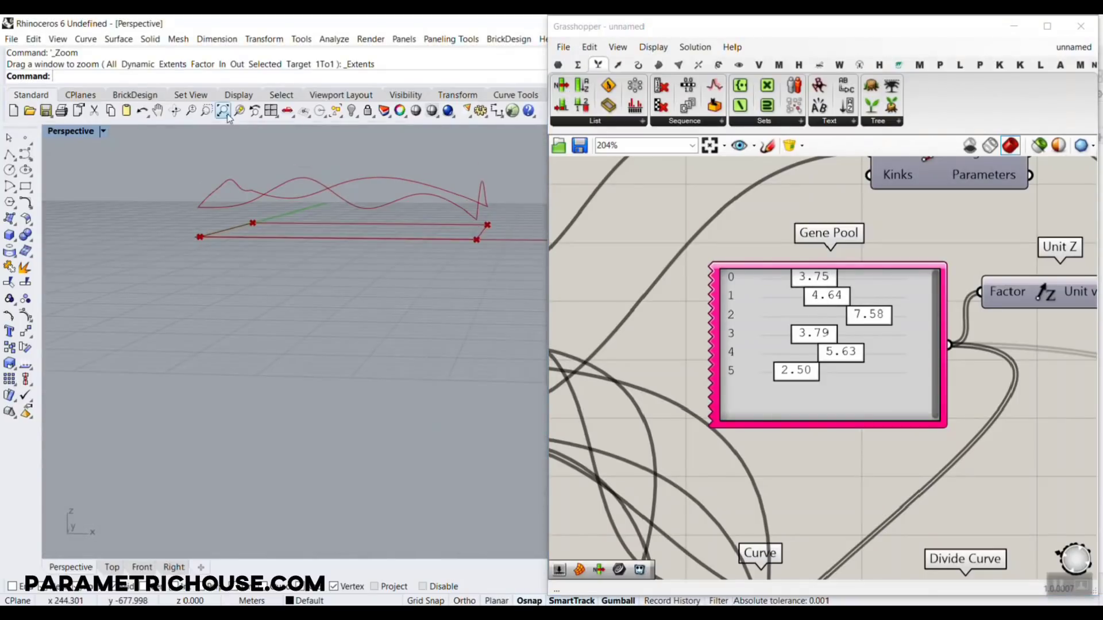
pyautogui.moveTo(374, 274); pyautogui.dragTo(331, 313, button='right')
# Step: Add a Network Surface component beside the Interpolate components
pyautogui.moveTo(957, 369); pyautogui.dragTo(787, 318, button='right')
pyautogui.scroll(-8, 787, 318)
pyautogui.moveTo(892, 332); pyautogui.dragTo(820, 296, button='right')
pyautogui.moveTo(853, 371); pyautogui.dragTo(775, 328, button='right')
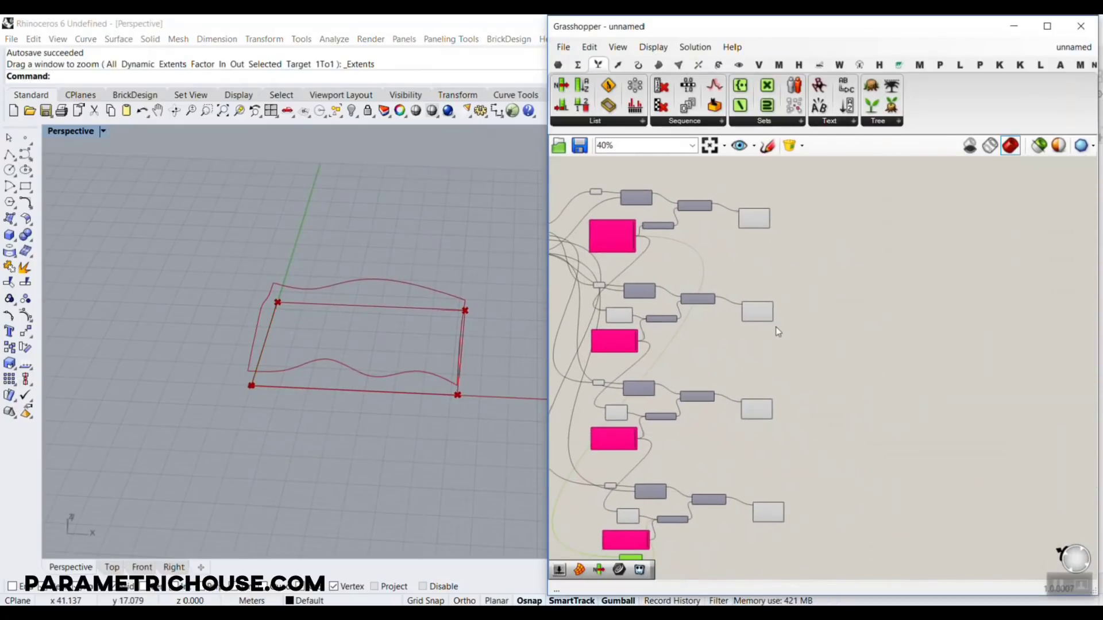
pyautogui.click(659, 65)
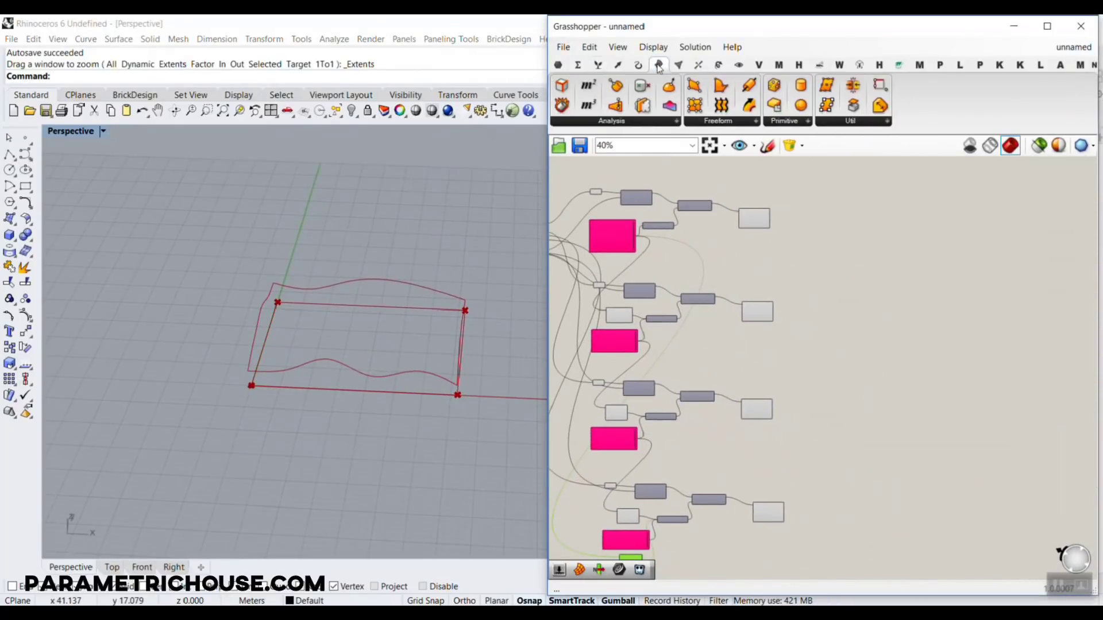
pyautogui.click(743, 121)
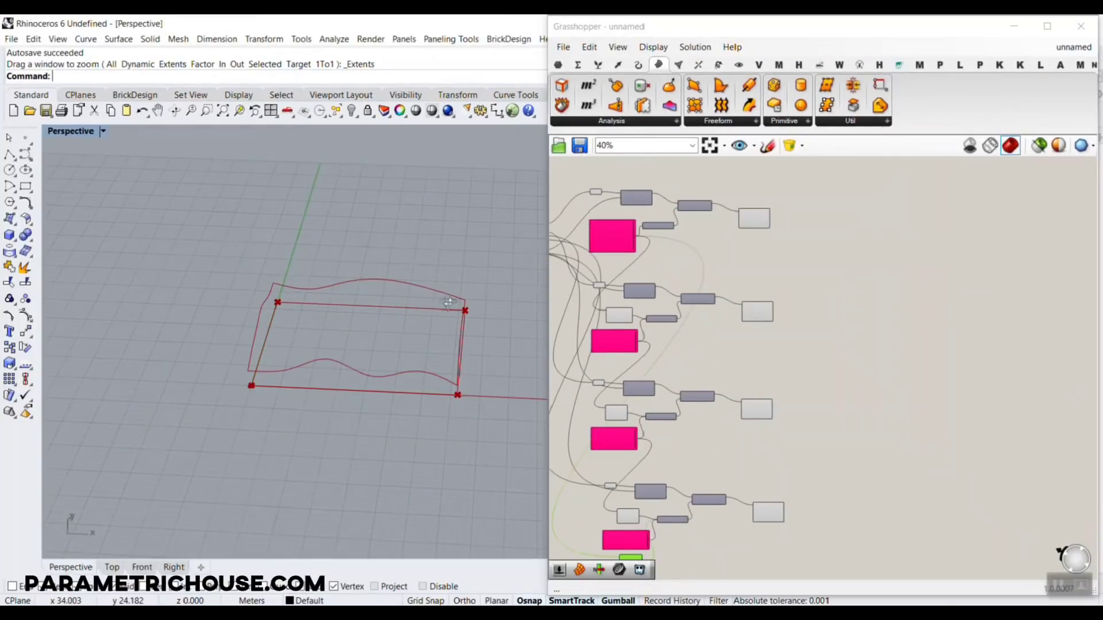
pyautogui.moveTo(494, 304); pyautogui.dragTo(449, 329, button='right')
pyautogui.scroll(3, 449, 329)
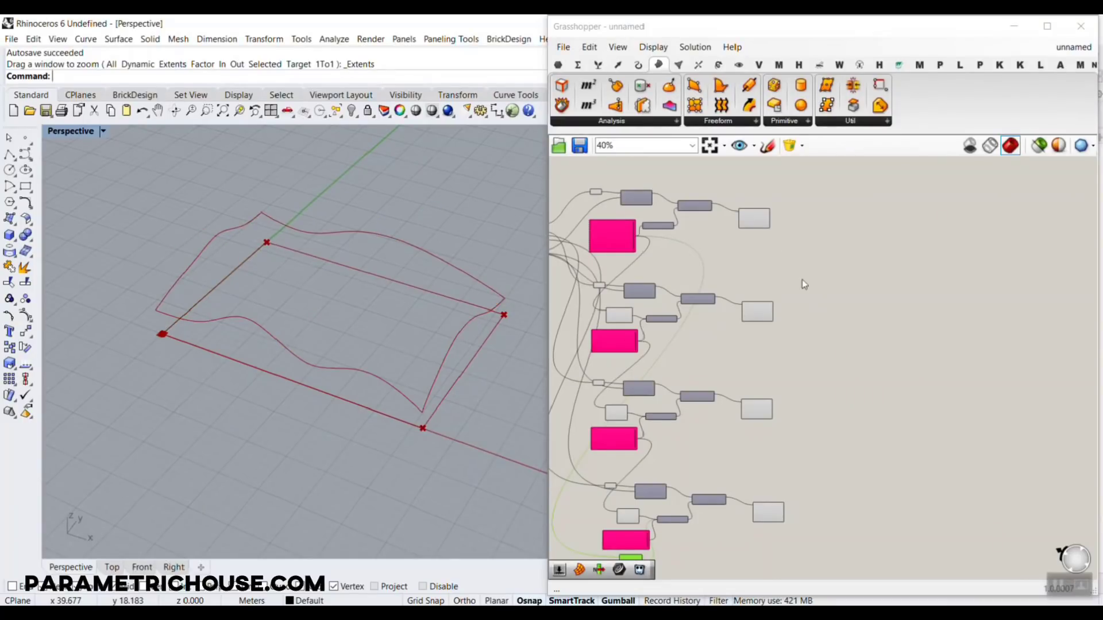
pyautogui.click(717, 121)
pyautogui.click(746, 222)
pyautogui.scroll(3, 850, 221)
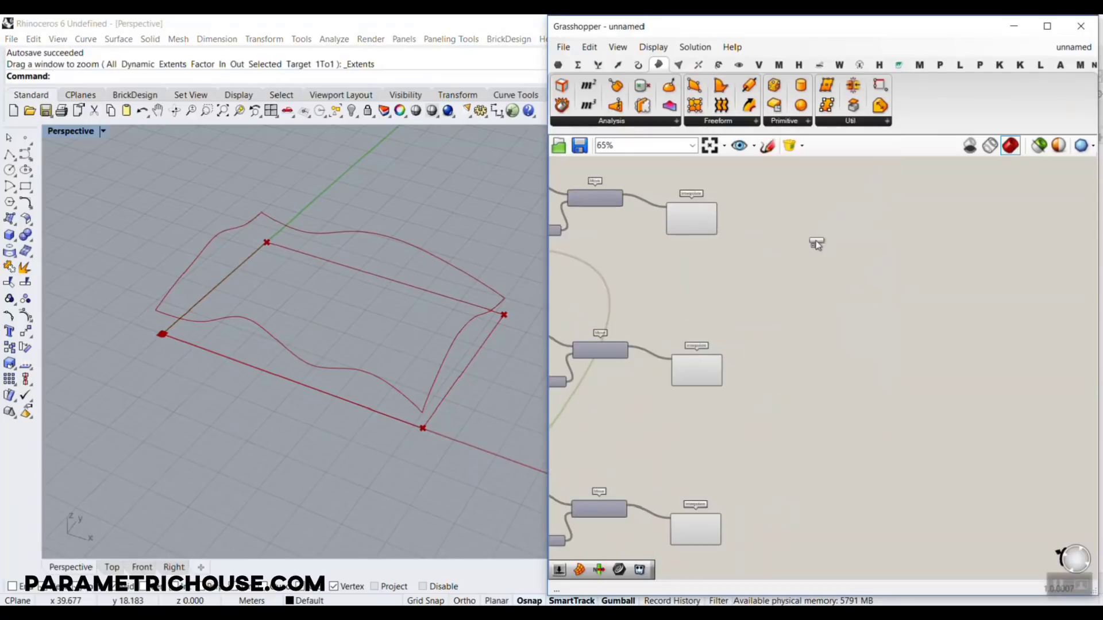
pyautogui.click(798, 245)
pyautogui.scroll(3, 709, 229)
# Step: Connect the first branch's interpolated curve to the Network Surface's Curves U input
pyautogui.click(709, 230)
pyautogui.moveTo(693, 259); pyautogui.dragTo(706, 325, button='right')
pyautogui.scroll(5, 719, 278)
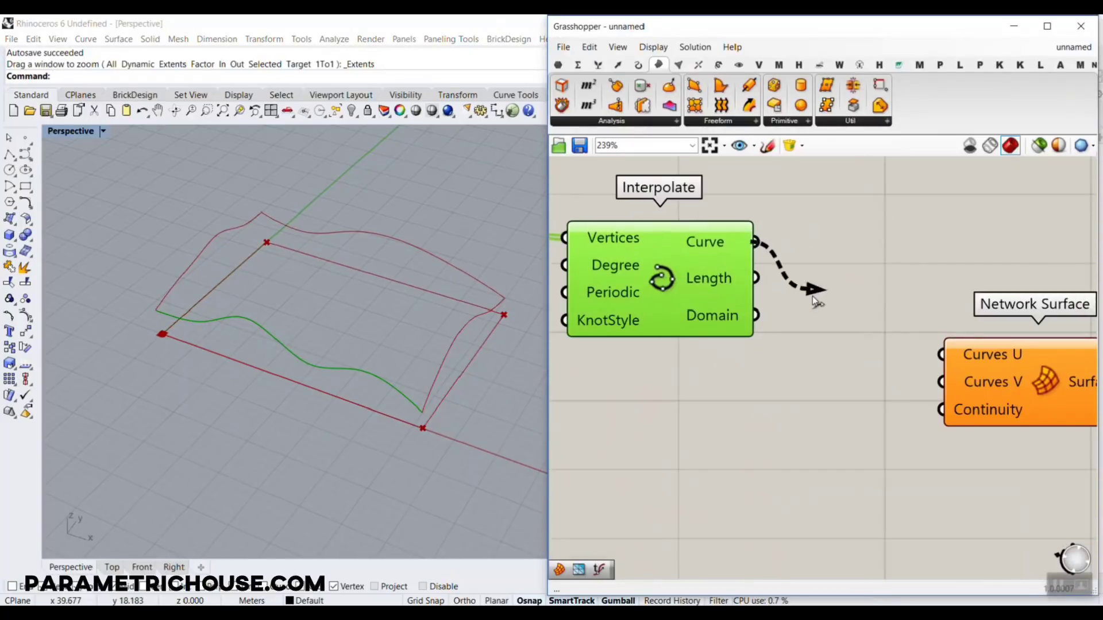
pyautogui.moveTo(812, 295); pyautogui.dragTo(942, 354)
pyautogui.moveTo(942, 354); pyautogui.dragTo(774, 239, button='right')
pyautogui.scroll(-4, 811, 256)
# Step: Move the Network Surface beside the third Interpolate and add that branch's curve to its Curves U input
pyautogui.moveTo(811, 257); pyautogui.dragTo(812, 491)
pyautogui.scroll(-4, 827, 347)
pyautogui.scroll(5, 812, 492)
pyautogui.moveTo(809, 474); pyautogui.dragTo(825, 383, button='right')
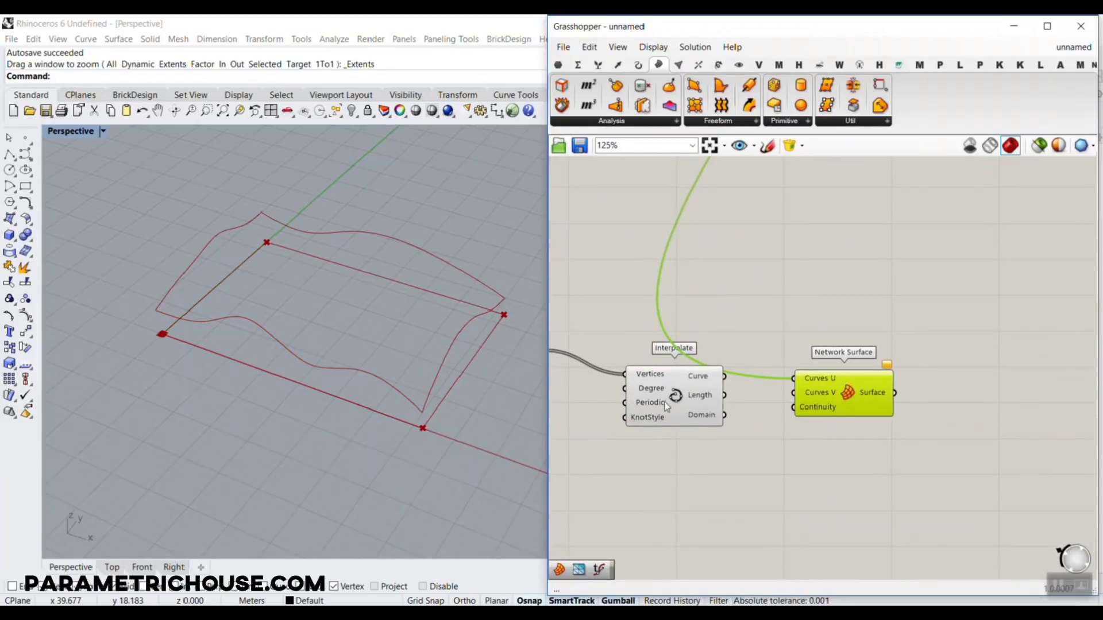
pyautogui.click(666, 407)
pyautogui.scroll(3, 742, 393)
pyautogui.moveTo(873, 397); pyautogui.dragTo(825, 331)
# Step: Connect the second branch's interpolated curve to the Network Surface's Curves V input
pyautogui.scroll(-7, 797, 455)
pyautogui.scroll(4, 835, 283)
pyautogui.scroll(3, 644, 374)
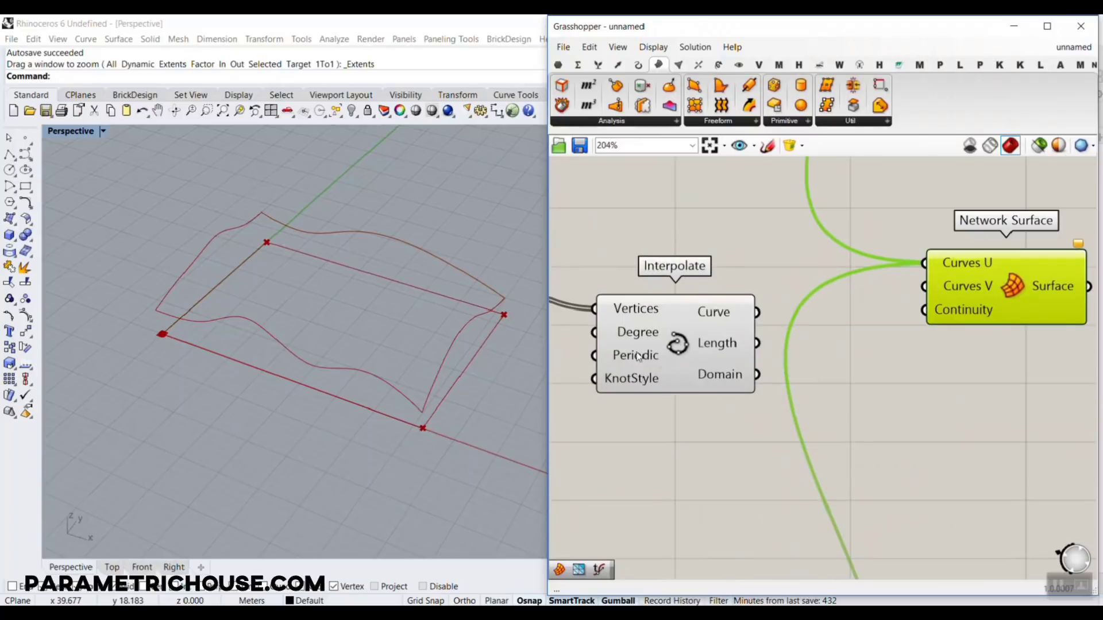
pyautogui.click(638, 357)
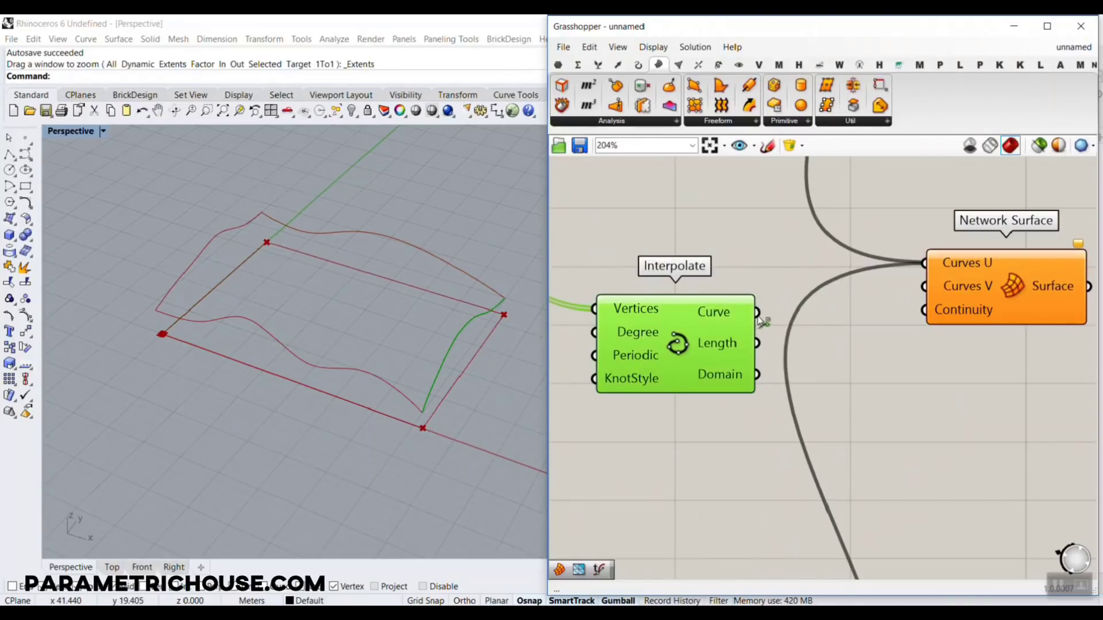
pyautogui.moveTo(757, 312); pyautogui.dragTo(923, 286)
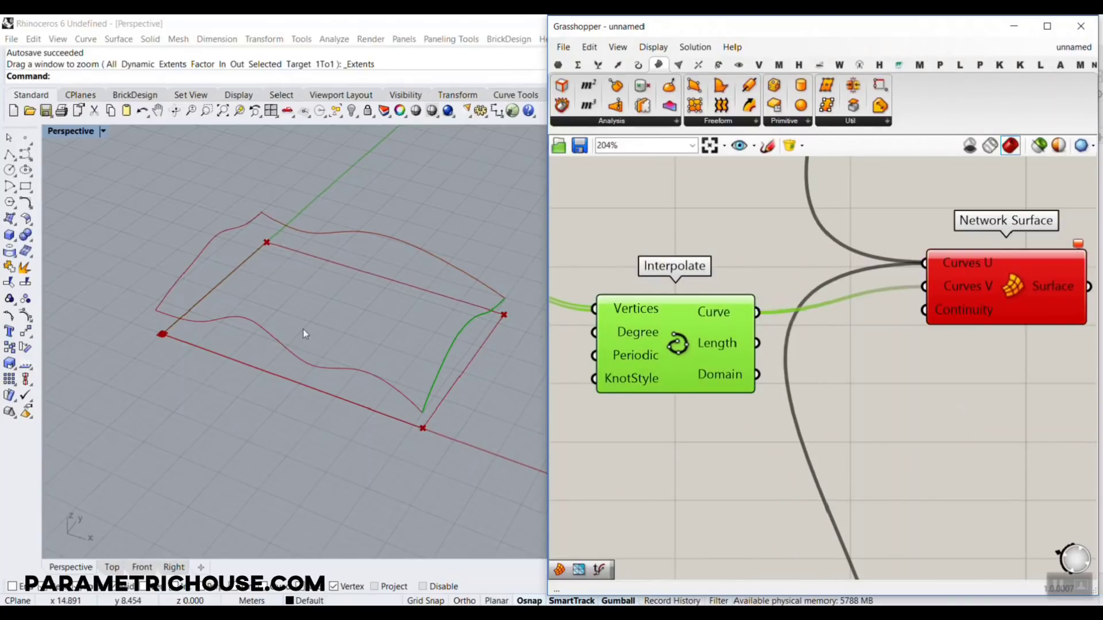
# Step: Reposition the Network Surface and add the fourth branch's interpolated curve to its Curves V input
pyautogui.click(939, 314)
pyautogui.scroll(-10, 894, 292)
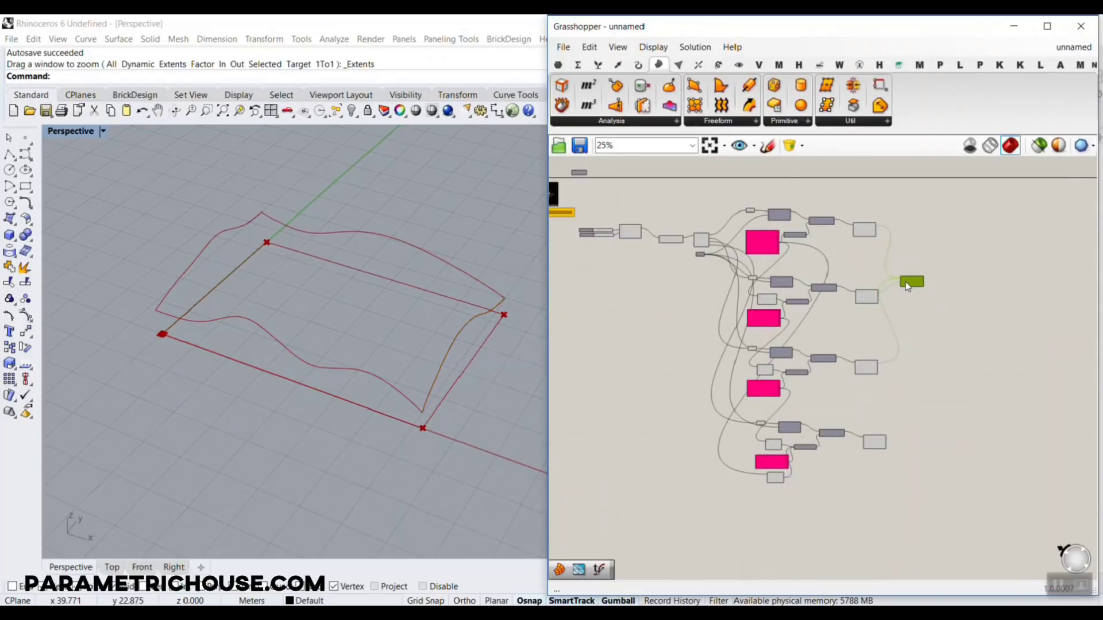
pyautogui.scroll(7, 907, 367)
pyautogui.moveTo(934, 373); pyautogui.dragTo(910, 319)
pyautogui.scroll(3, 839, 351)
pyautogui.keyDown('shift'); pyautogui.moveTo(798, 395); pyautogui.dragTo(920, 299); pyautogui.keyUp('shift')
pyautogui.click(890, 339)
pyautogui.scroll(-4, 326, 384)
pyautogui.moveTo(325, 384); pyautogui.dragTo(339, 336, button='right')
# Step: Add a Custom Preview component and connect the Network Surface's Surface output to its Geometry input
pyautogui.scroll(5, 339, 335)
pyautogui.moveTo(1014, 339); pyautogui.dragTo(754, 360, button='right')
pyautogui.click(738, 65)
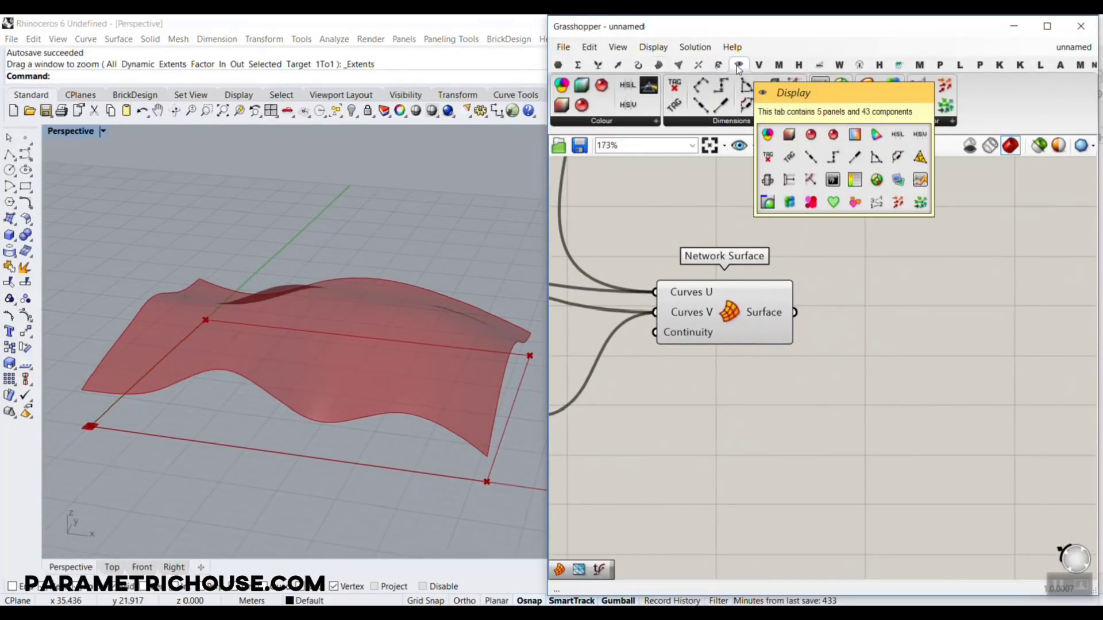
pyautogui.moveTo(866, 109); pyautogui.dragTo(856, 350)
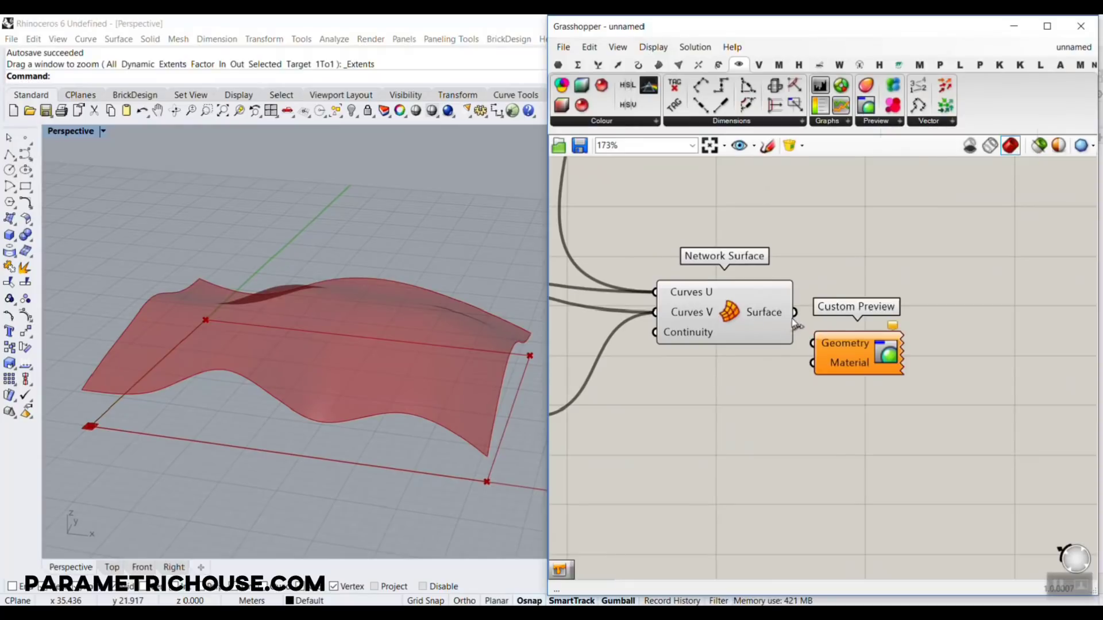
pyautogui.moveTo(794, 312); pyautogui.dragTo(811, 343)
pyautogui.click(374, 324)
pyautogui.moveTo(374, 323)
pyautogui.mouseDown(button='right')
pyautogui.moveTo(347, 308)
pyautogui.moveTo(361, 317)
pyautogui.mouseUp(button='right')
# Step: Set gene 0 to 2.81 and gene 1 to 4.95 in the first branch's Gene Pool
pyautogui.moveTo(765, 305); pyautogui.dragTo(978, 348, button='right')
pyautogui.scroll(-9, 978, 348)
pyautogui.scroll(3, 869, 212)
pyautogui.moveTo(868, 214); pyautogui.dragTo(820, 277, button='right')
pyautogui.scroll(8, 820, 277)
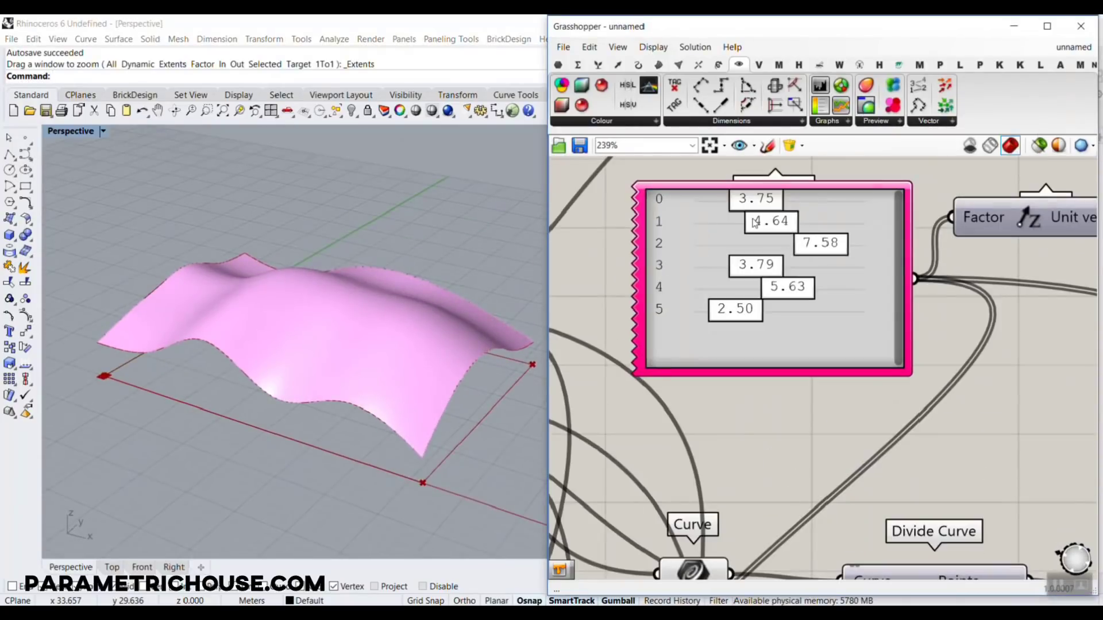
pyautogui.moveTo(728, 203); pyautogui.dragTo(766, 251)
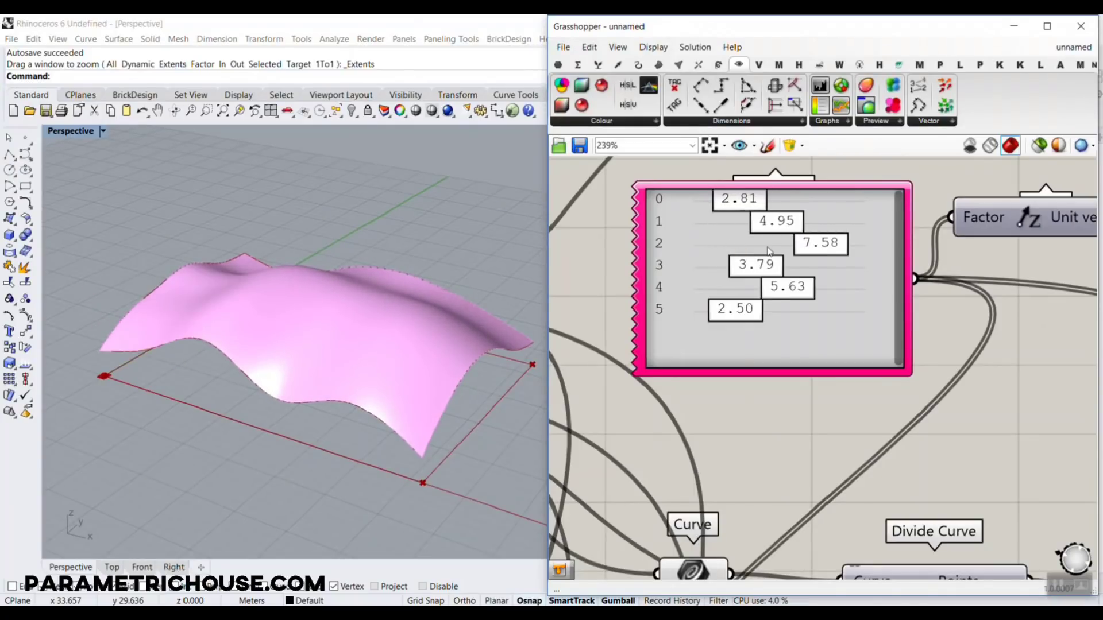
# Step: Randomize the first branch's Gene Pool by 100% twice to vary the surface's edge waves
pyautogui.moveTo(769, 251); pyautogui.dragTo(769, 301, button='right')
pyautogui.rightClick(822, 377)
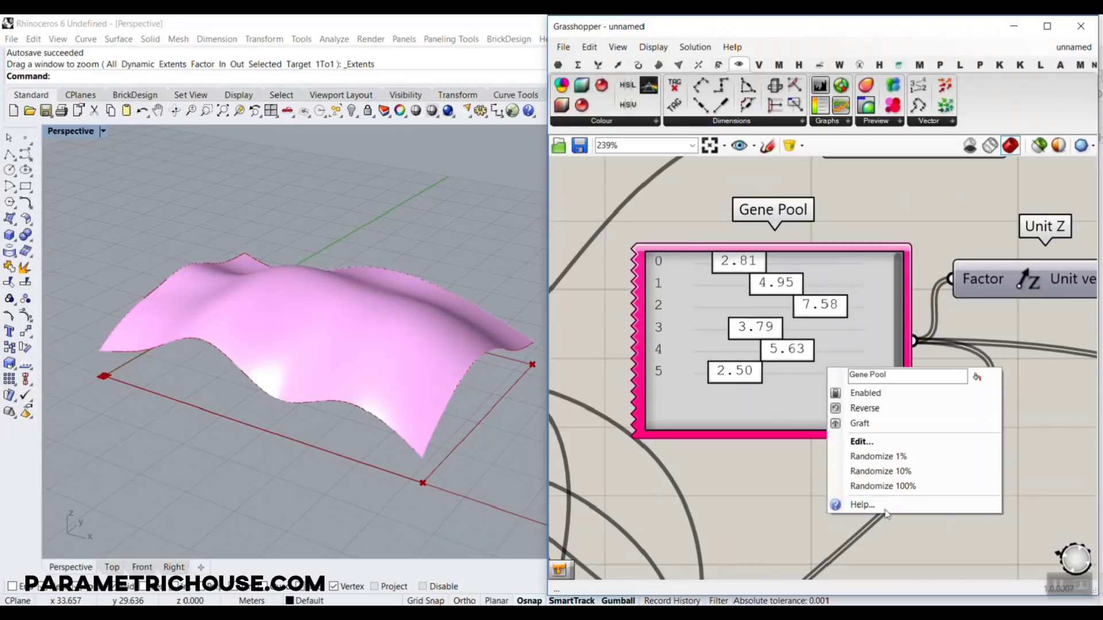
pyautogui.click(882, 486)
pyautogui.moveTo(331, 423); pyautogui.dragTo(520, 368, button='right')
pyautogui.rightClick(866, 337)
pyautogui.click(902, 459)
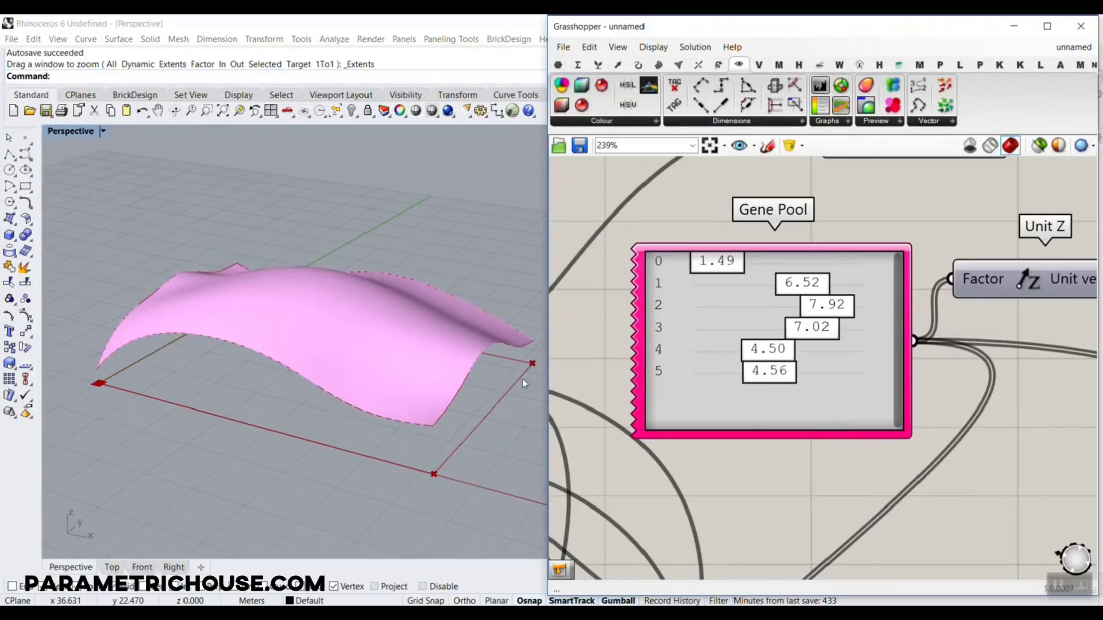
pyautogui.moveTo(396, 333); pyautogui.dragTo(355, 355, button='right')
# Step: Set the first Gene Pool's gene 1 to 3.25, gene 2 to 3.47, gene 3 to 8.62 and gene 4 to 4.19
pyautogui.moveTo(804, 284); pyautogui.dragTo(746, 283)
pyautogui.moveTo(827, 304); pyautogui.dragTo(751, 305)
pyautogui.moveTo(516, 337); pyautogui.dragTo(460, 298, button='right')
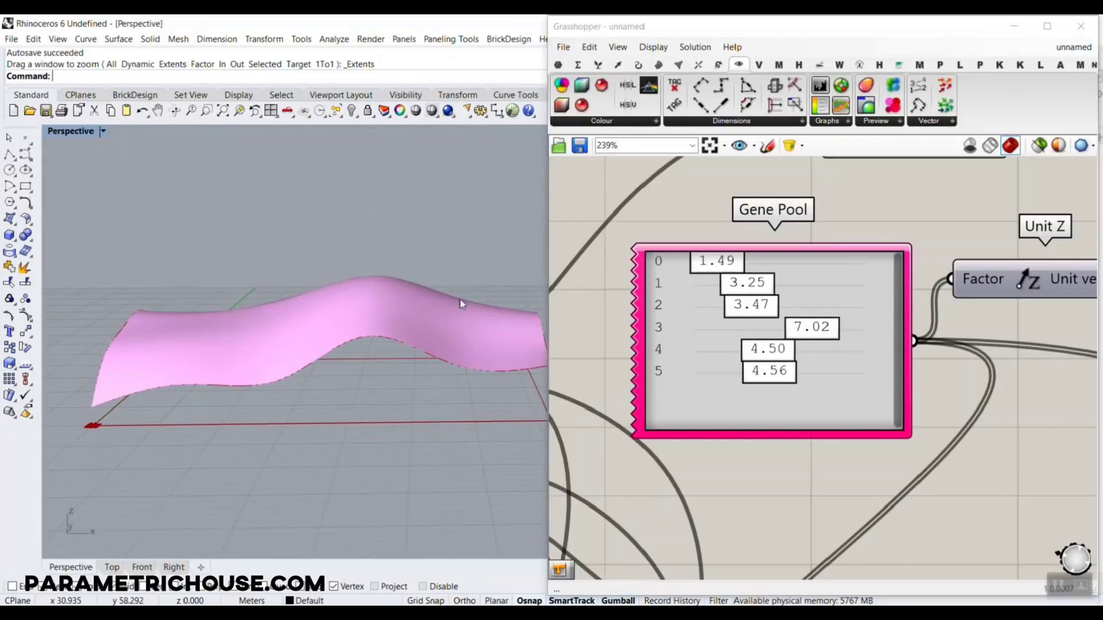
pyautogui.moveTo(796, 329); pyautogui.dragTo(827, 344)
pyautogui.moveTo(764, 357)
pyautogui.mouseDown()
pyautogui.moveTo(830, 356)
pyautogui.moveTo(758, 356)
pyautogui.mouseUp()
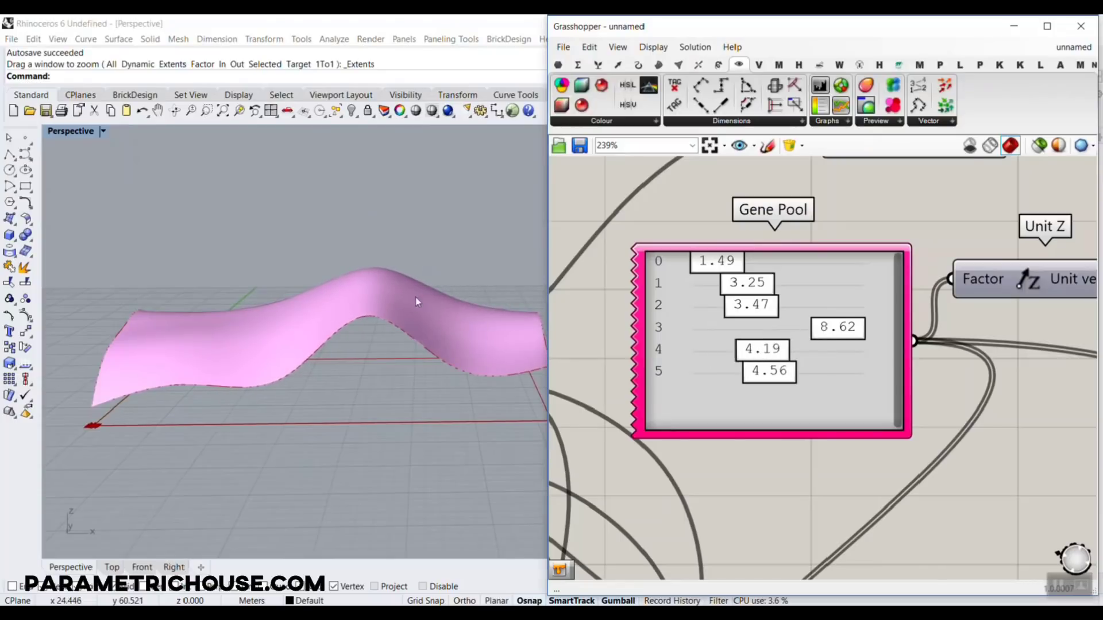
# Step: Examine from several viewpoints how the network surface's waves run between its opposite edges
pyautogui.moveTo(415, 298); pyautogui.dragTo(323, 386, button='right')
pyautogui.scroll(-7, 323, 310)
pyautogui.scroll(7, 323, 386)
pyautogui.scroll(-4, 262, 335)
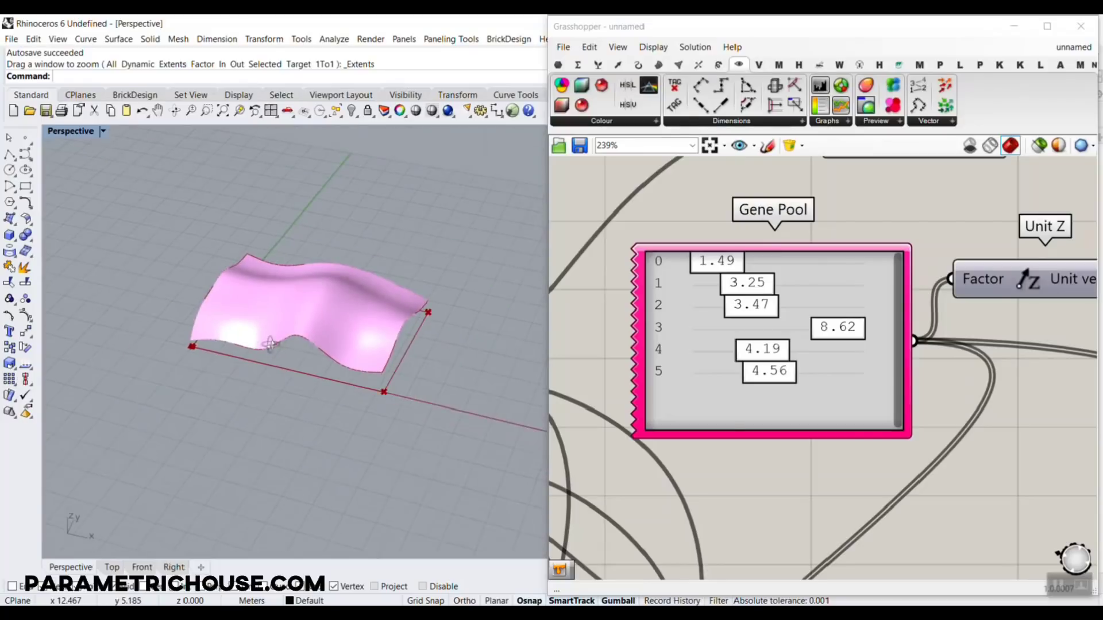
pyautogui.moveTo(267, 340); pyautogui.dragTo(241, 310, button='right')
pyautogui.scroll(7, 358, 309)
pyautogui.scroll(-3, 292, 331)
pyautogui.scroll(-3, 291, 331)
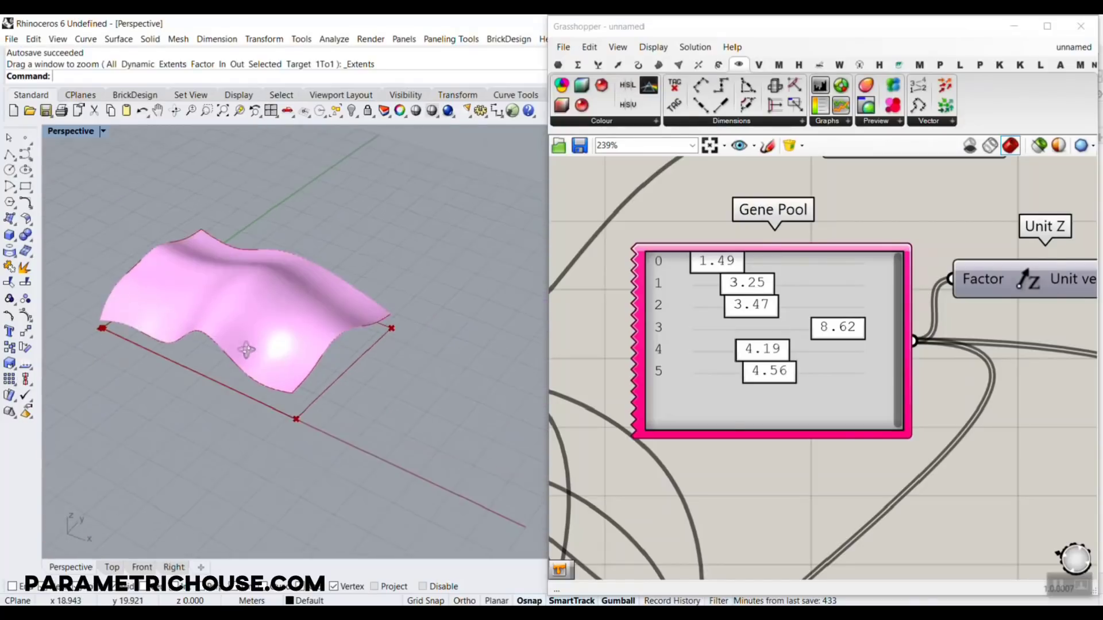
pyautogui.scroll(5, 223, 303)
pyautogui.moveTo(136, 330); pyautogui.dragTo(185, 336, button='right')
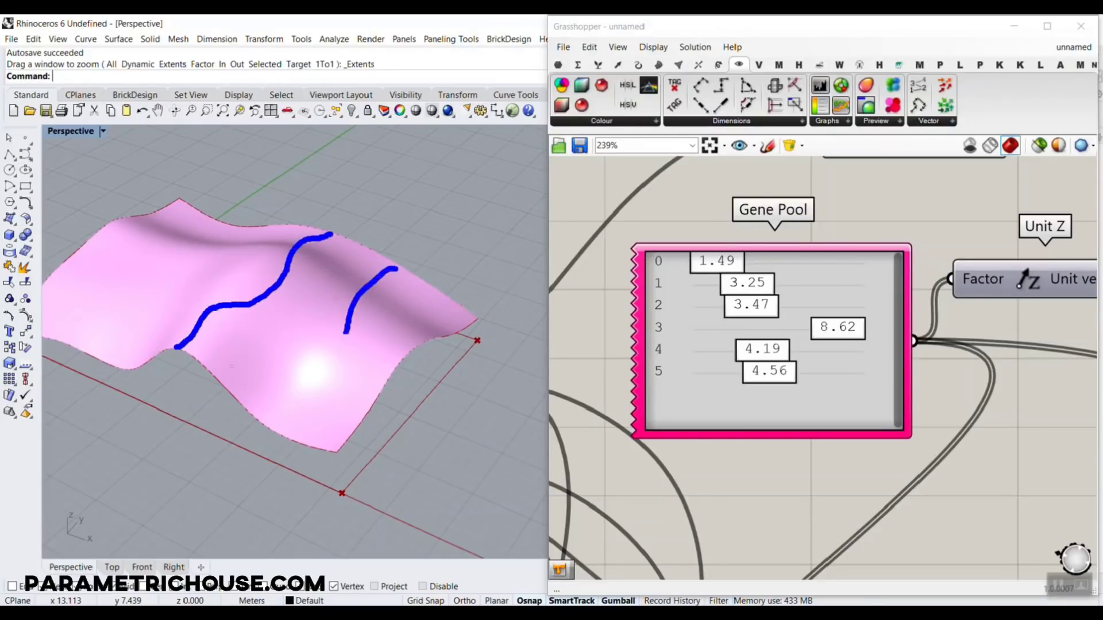
pyautogui.moveTo(213, 219); pyautogui.dragTo(107, 303)
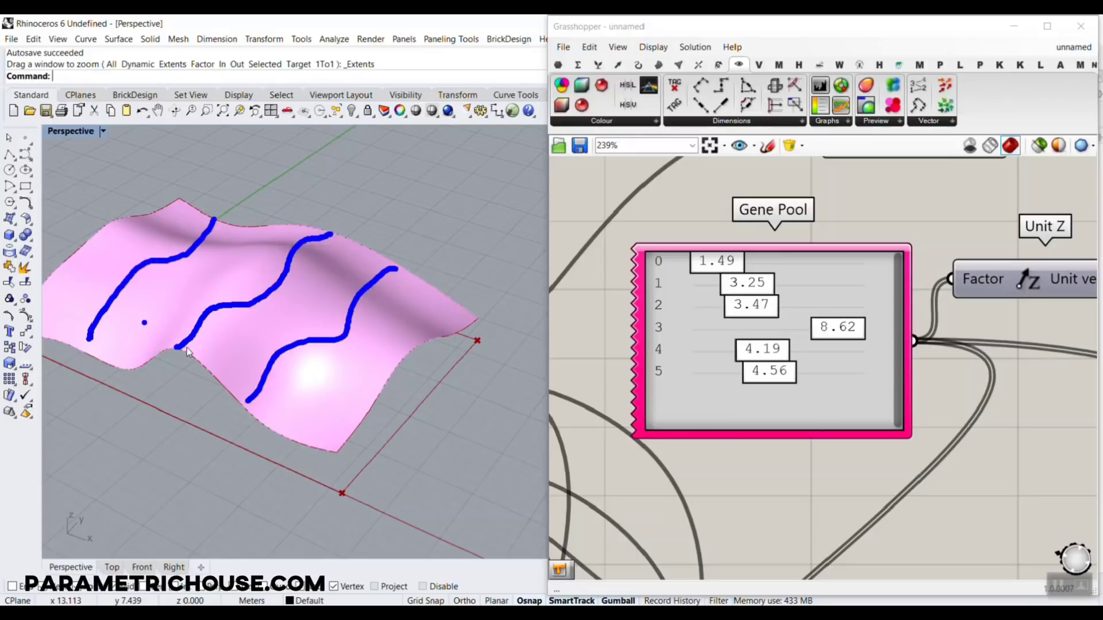
pyautogui.press('Escape')
pyautogui.scroll(-6, 253, 322)
pyautogui.moveTo(252, 323); pyautogui.dragTo(265, 280, button='right')
pyautogui.scroll(5, 264, 280)
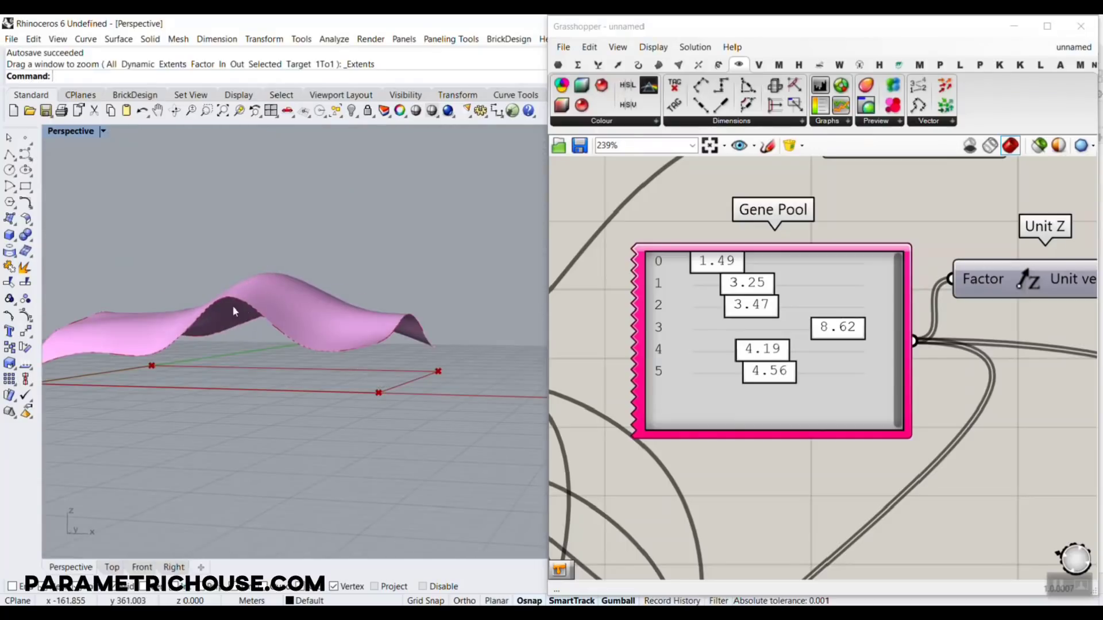
# Step: Set the first Gene Pool's gene 1 to 3.18, gene 2 to 6.53, gene 3 to 6.15 and gene 5 to 6.82
pyautogui.moveTo(747, 283); pyautogui.dragTo(798, 332)
pyautogui.moveTo(774, 377); pyautogui.dragTo(814, 381)
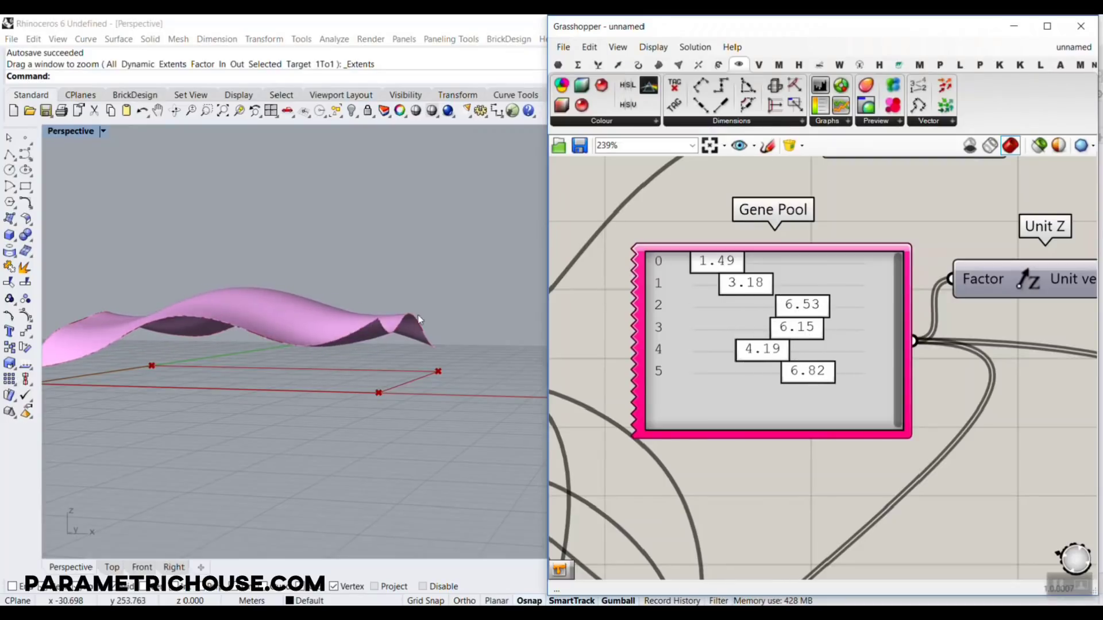
pyautogui.moveTo(402, 313)
pyautogui.mouseDown(button='right')
pyautogui.moveTo(283, 344)
pyautogui.moveTo(342, 284)
pyautogui.moveTo(414, 304)
pyautogui.mouseUp(button='right')
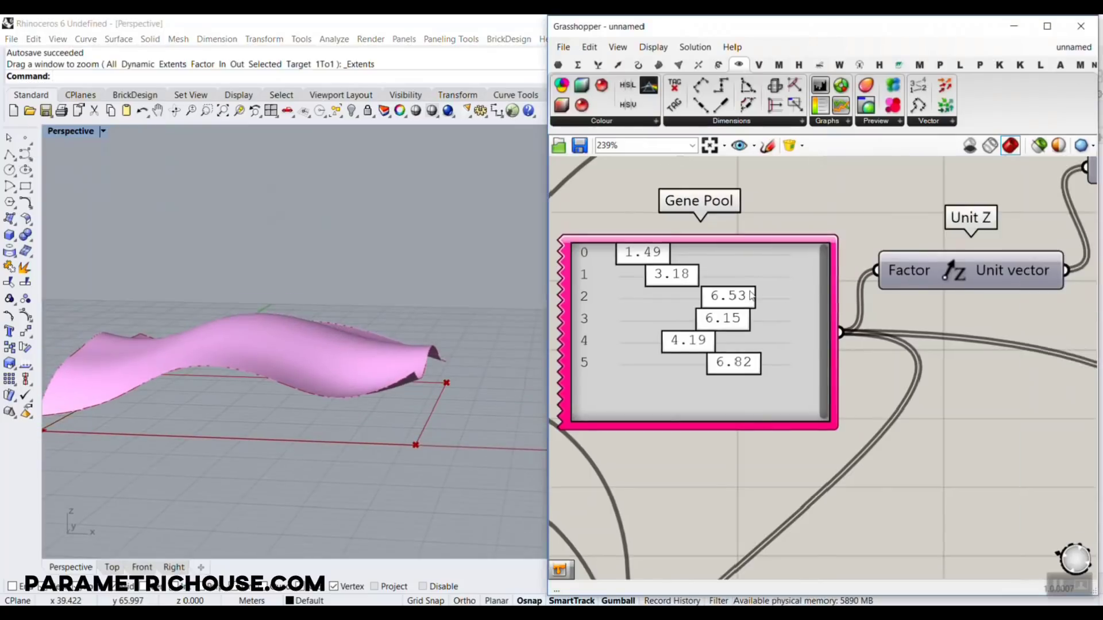
# Step: Add an Evaluate Curve component beside the first branch's Interpolate component
pyautogui.scroll(-6, 862, 334)
pyautogui.moveTo(368, 339); pyautogui.dragTo(244, 424, button='right')
pyautogui.scroll(3, 244, 423)
pyautogui.keyDown('shift'); pyautogui.moveTo(330, 416); pyautogui.dragTo(453, 312, button='right'); pyautogui.keyUp('shift')
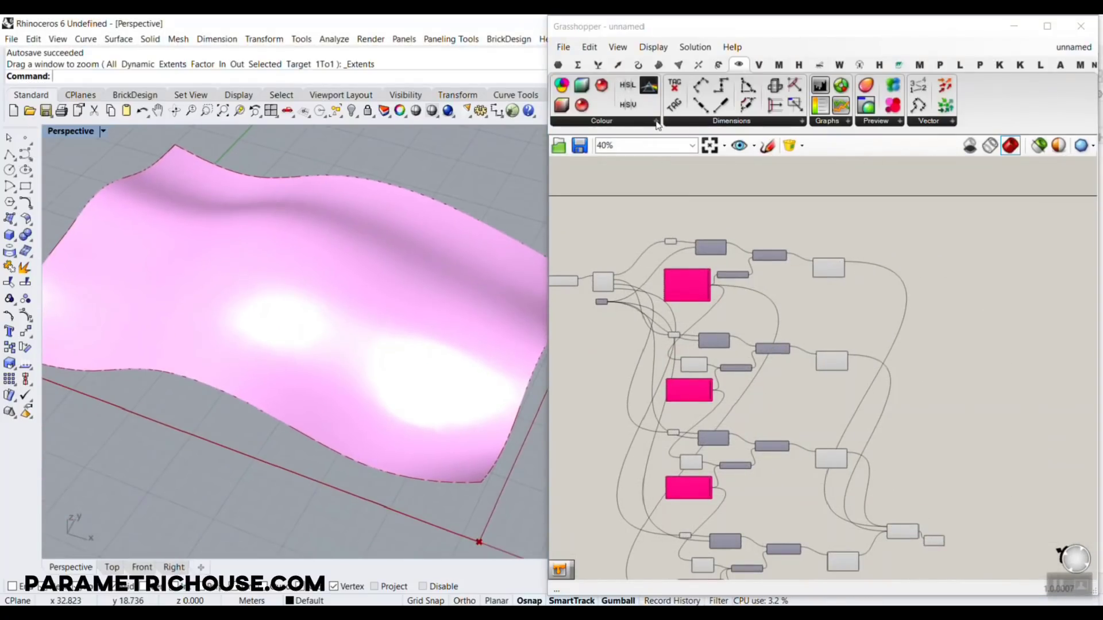
pyautogui.click(637, 64)
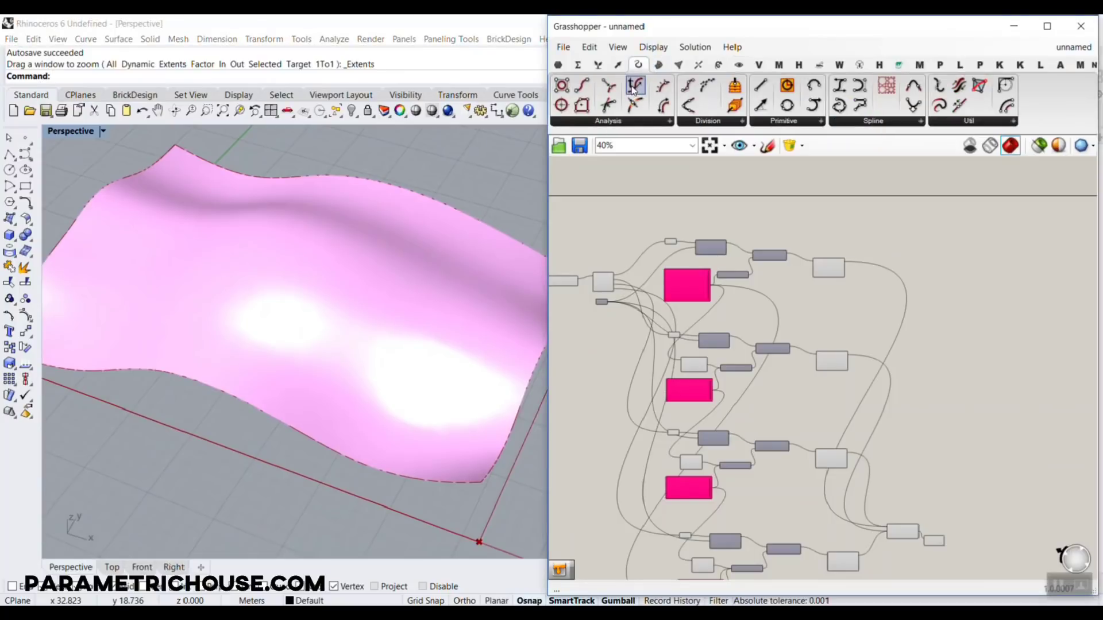
pyautogui.click(633, 88)
pyautogui.scroll(4, 809, 295)
pyautogui.click(913, 312)
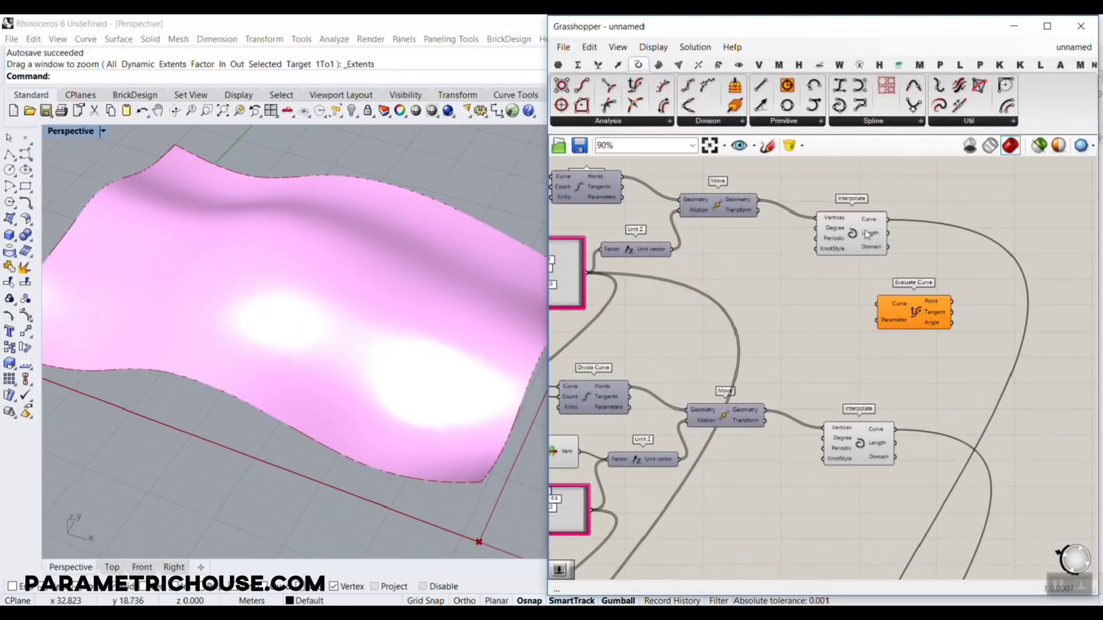
# Step: Connect the first branch's interpolated curve to the Evaluate Curve's Curve input
pyautogui.click(842, 224)
pyautogui.moveTo(247, 359); pyautogui.dragTo(321, 288, button='right')
pyautogui.scroll(3, 804, 316)
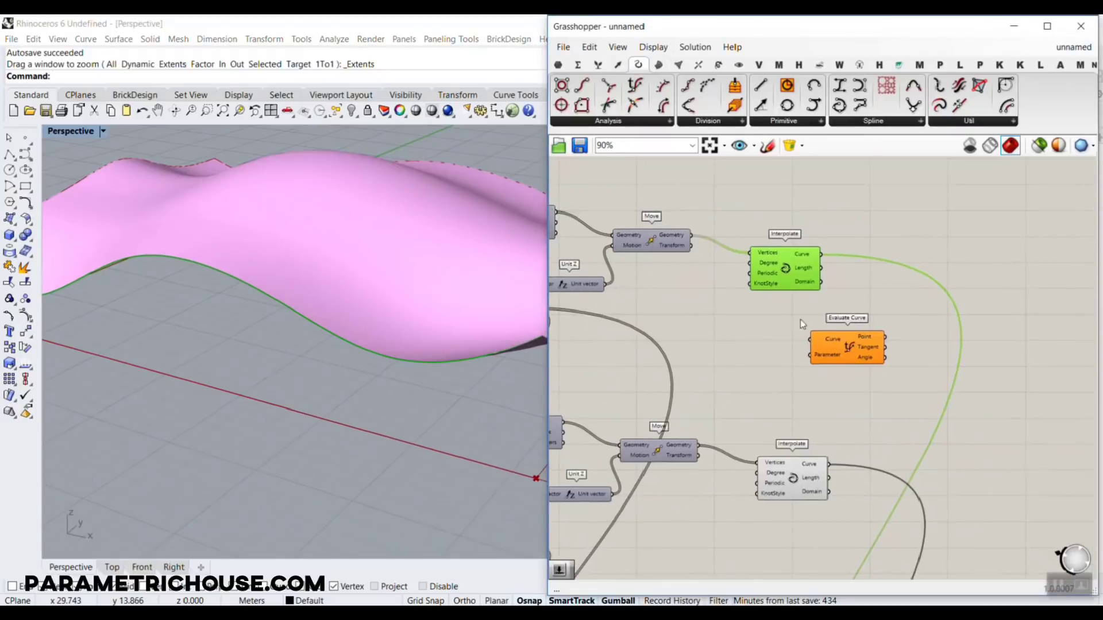
pyautogui.moveTo(823, 217); pyautogui.dragTo(802, 380)
pyautogui.moveTo(803, 379); pyautogui.dragTo(704, 320, button='right')
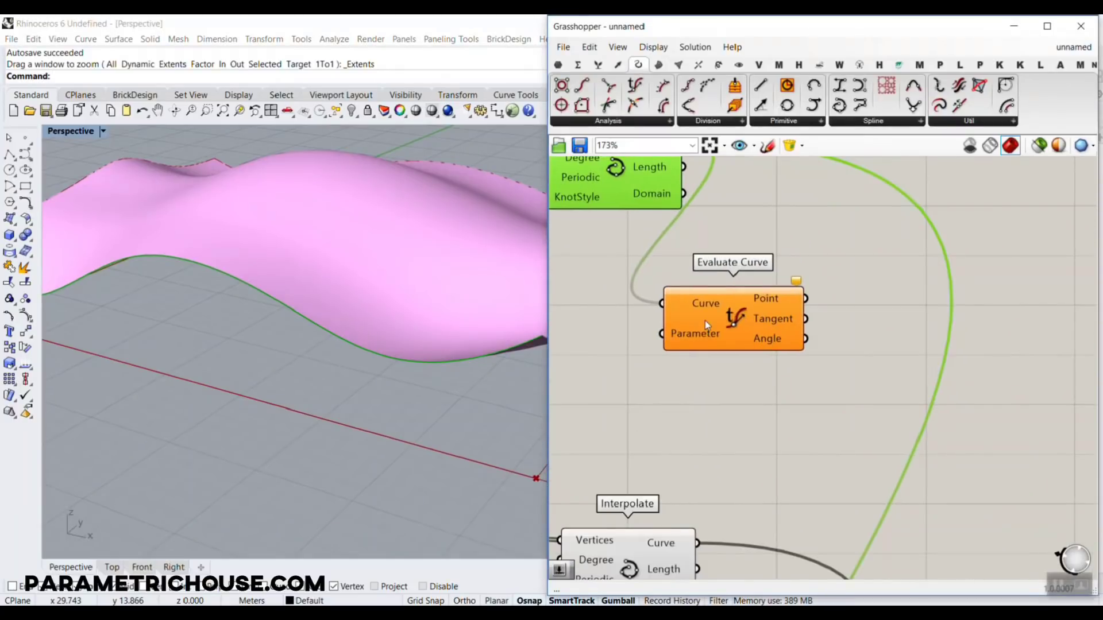
pyautogui.moveTo(704, 321); pyautogui.dragTo(767, 354)
pyautogui.scroll(3, 768, 354)
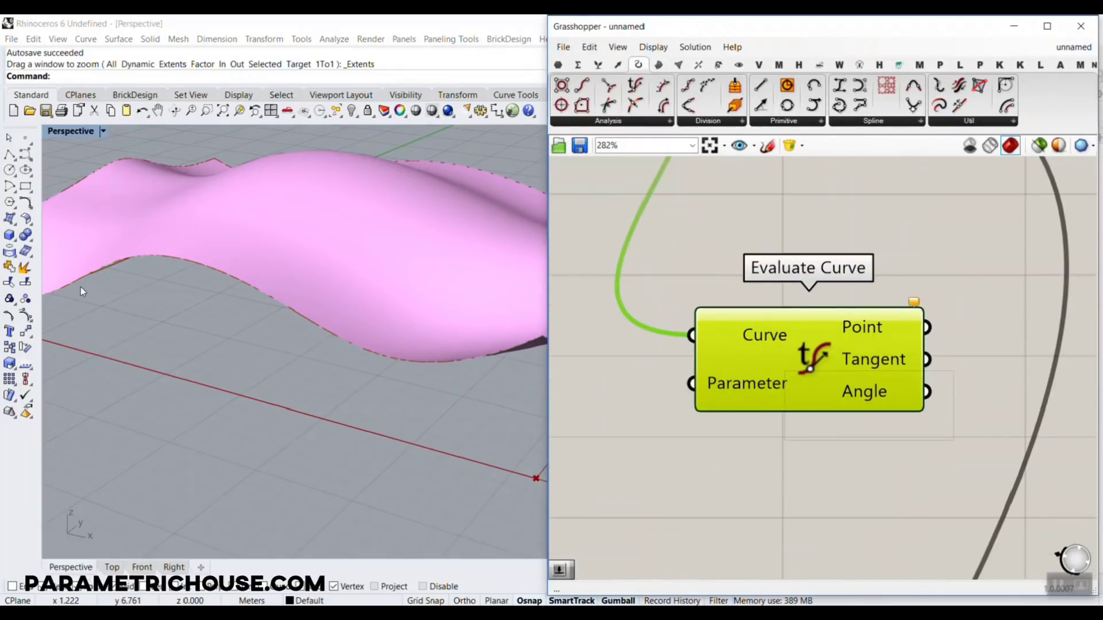
# Step: Reparameterize the Curve input of the Evaluate Curve component
pyautogui.scroll(-3, 177, 267)
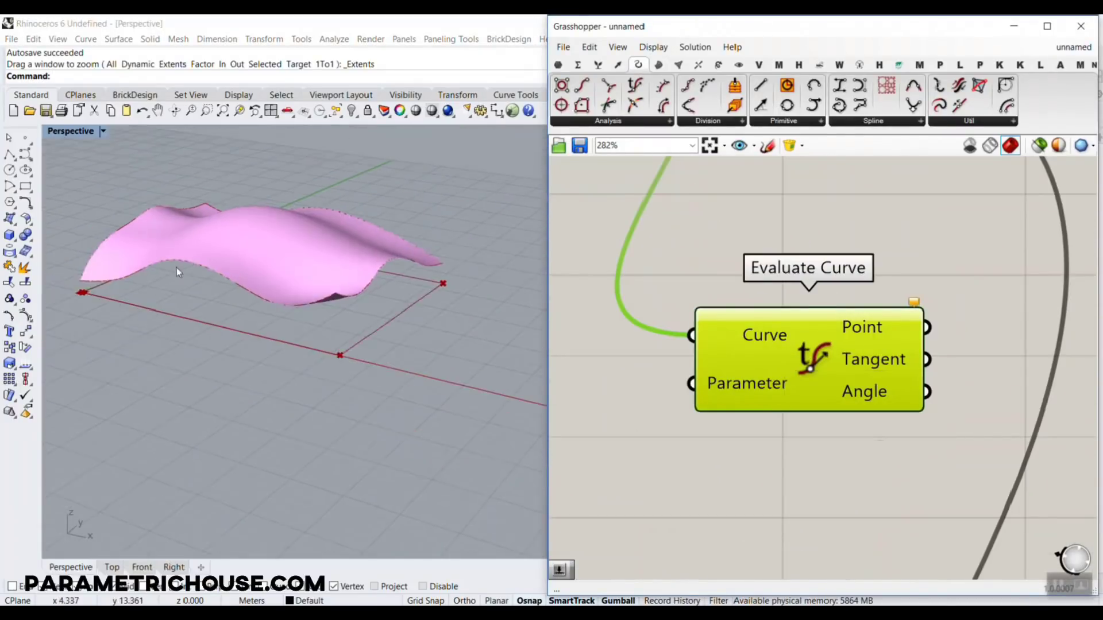
pyautogui.rightClick(776, 335)
pyautogui.click(815, 475)
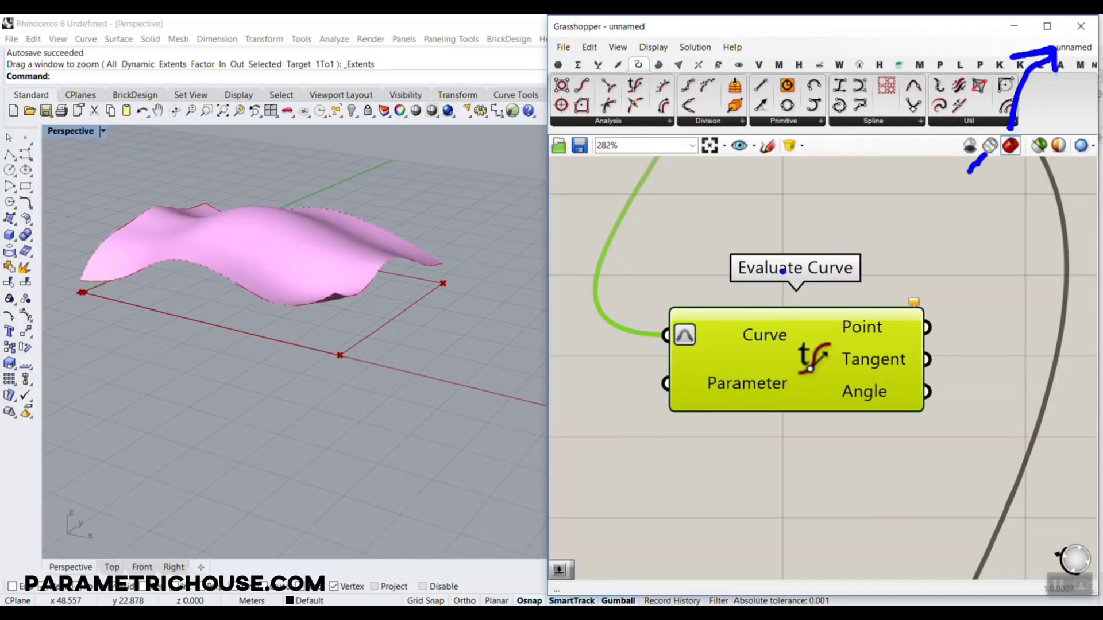
pyautogui.press('Escape')
pyautogui.click(947, 210)
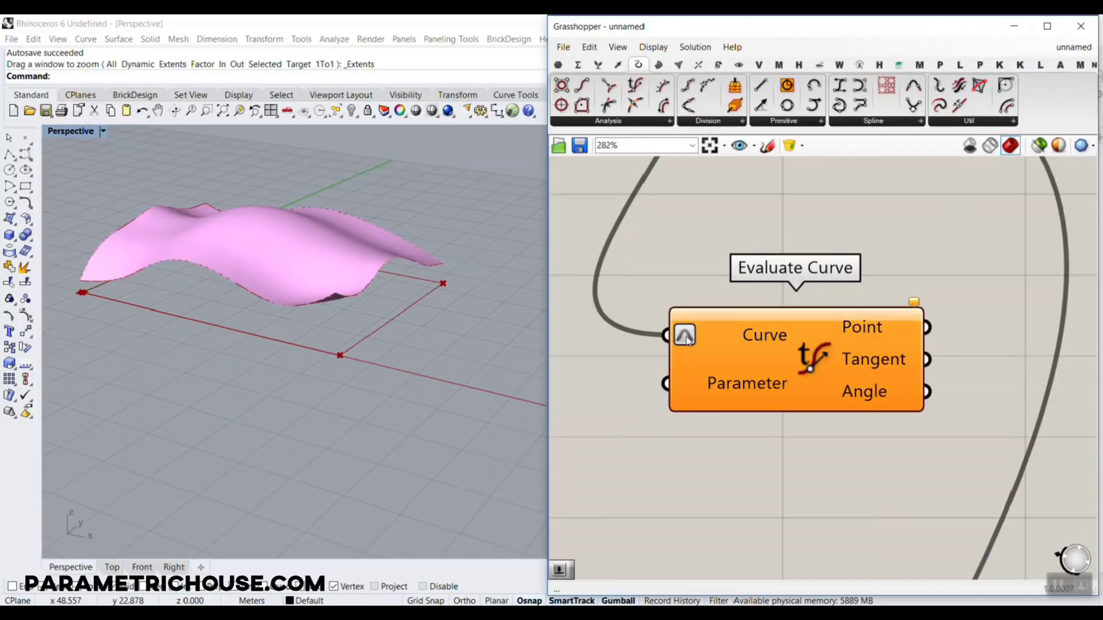
# Step: Add a number slider with value 0.256 and connect it to the Evaluate Curve's Parameter input
pyautogui.scroll(-3, 752, 294)
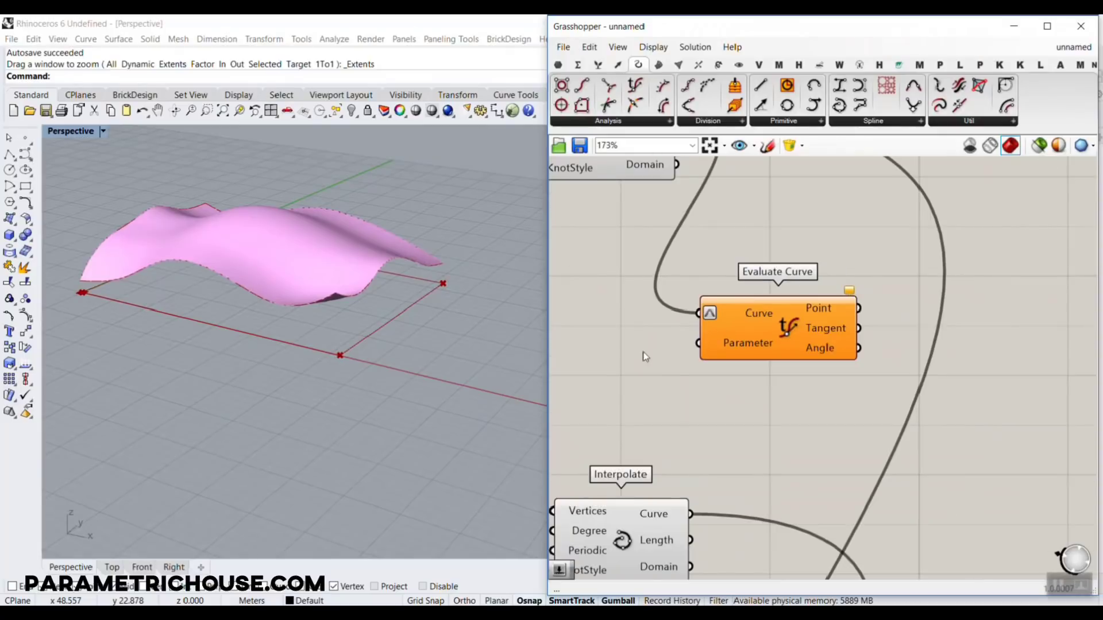
pyautogui.moveTo(643, 352); pyautogui.dragTo(841, 351, button='right')
pyautogui.doubleClick(751, 333)
pyautogui.write('0.256')
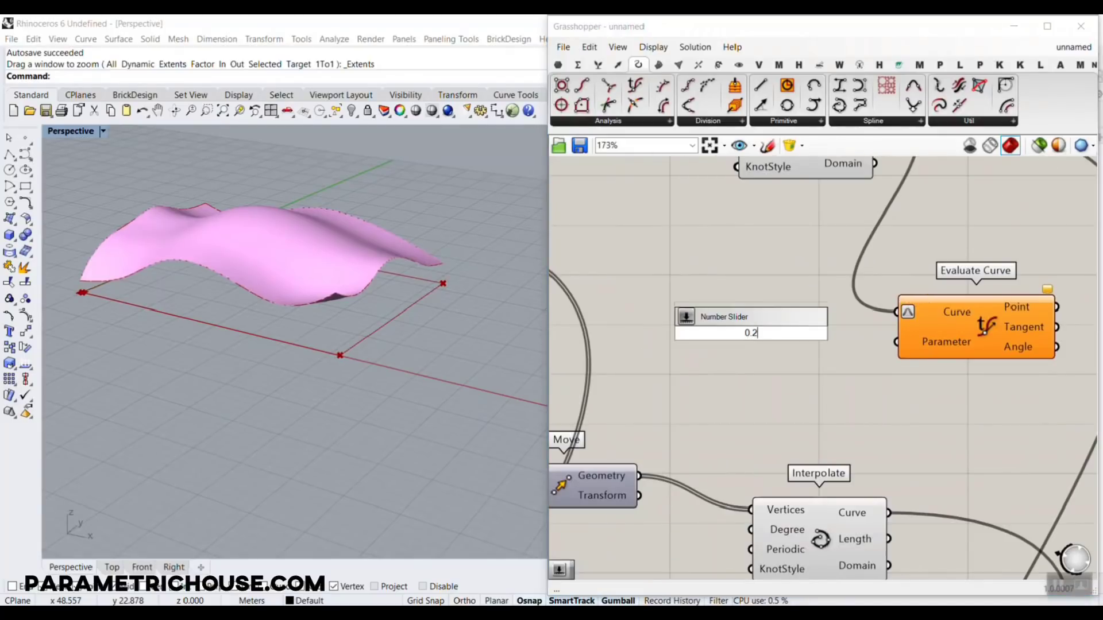
pyautogui.press('Return')
pyautogui.scroll(2, 909, 351)
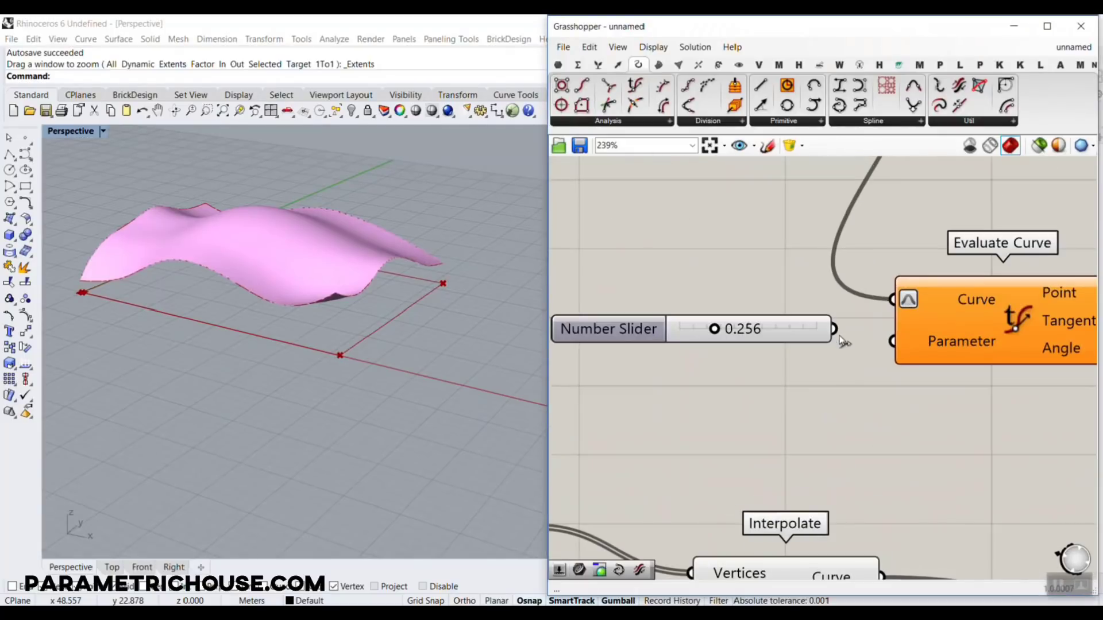
pyautogui.moveTo(875, 344); pyautogui.dragTo(878, 344)
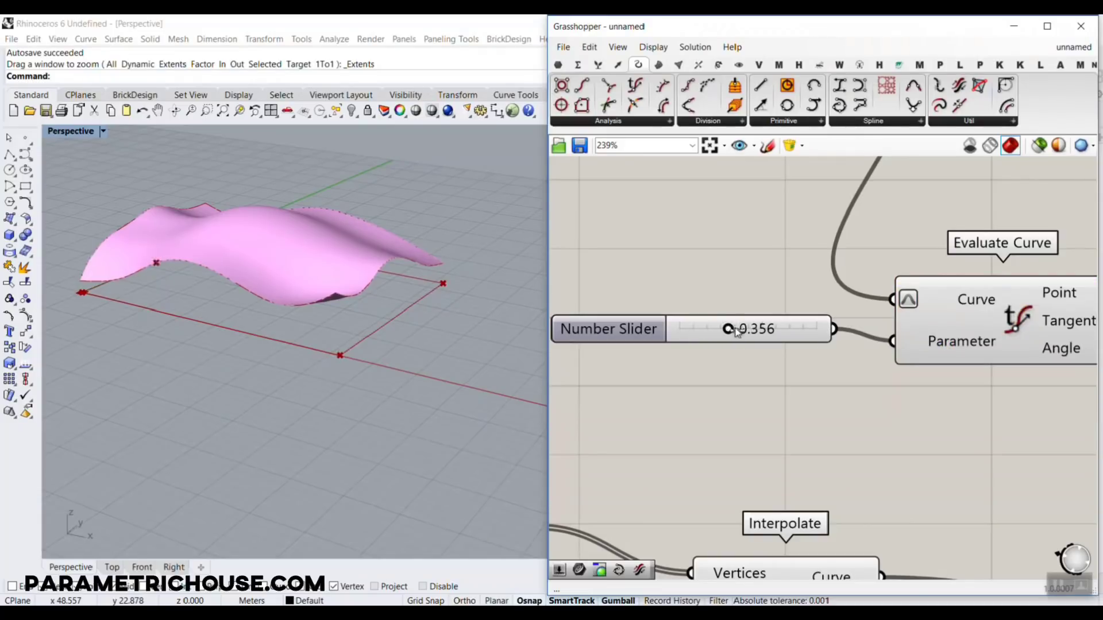
# Step: Set the Evaluate Curve's parameter slider to 0.198 to shift the point along the edge curve
pyautogui.moveTo(737, 332); pyautogui.dragTo(710, 334)
pyautogui.moveTo(356, 238); pyautogui.dragTo(368, 303, button='right')
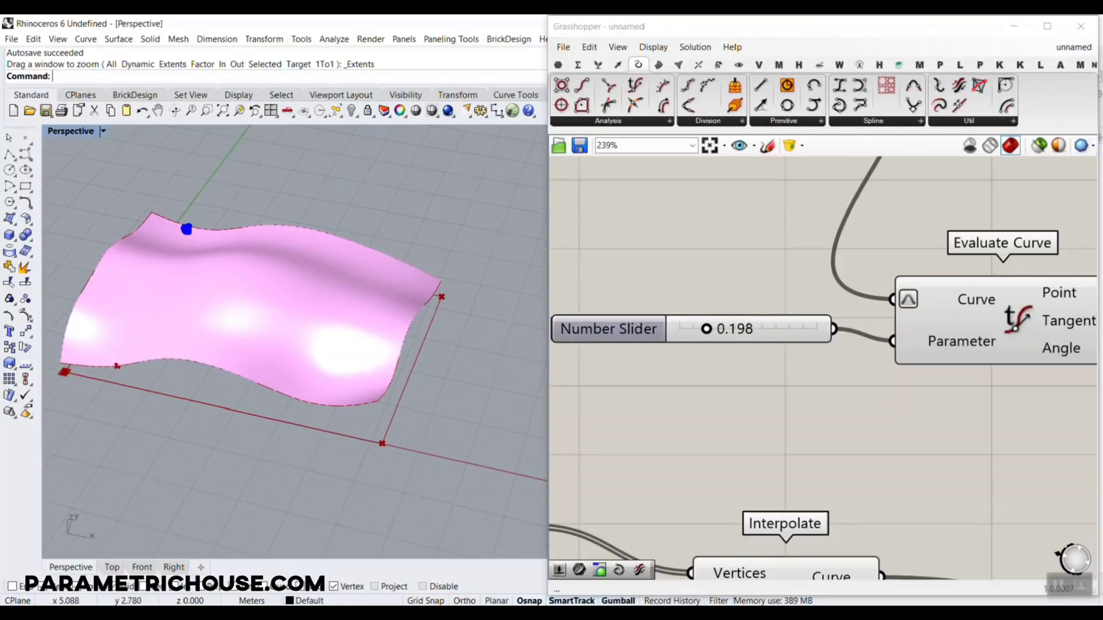
pyautogui.press('Escape')
# Step: Duplicate the Evaluate Curve component and place the copy near the third branch's Interpolate component
pyautogui.click(889, 364)
pyautogui.scroll(-4, 832, 339)
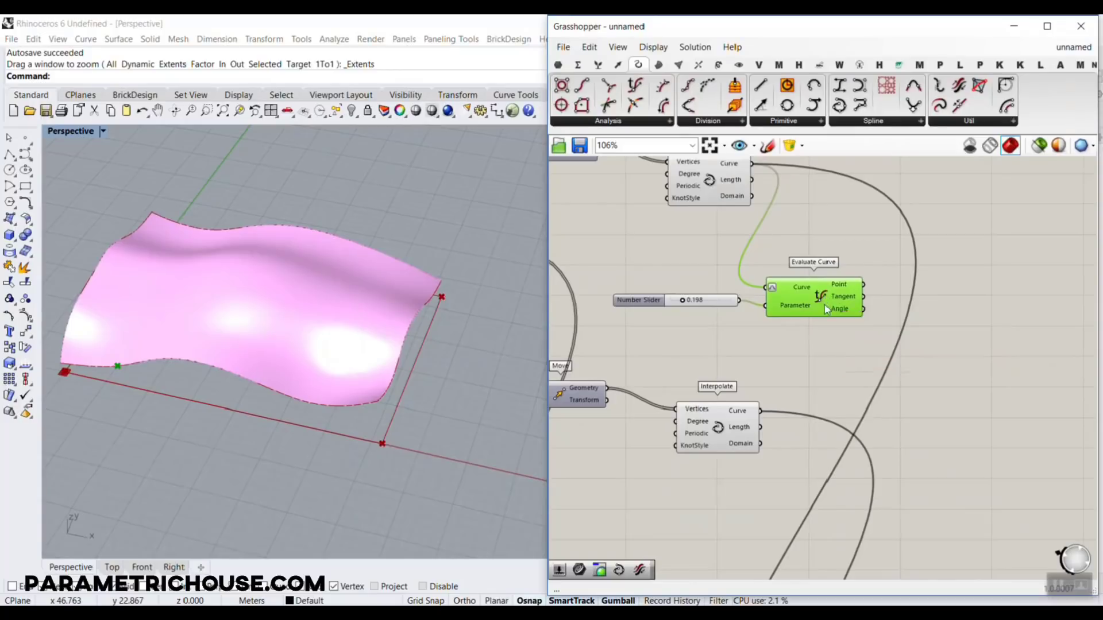
pyautogui.keyDown('alt'); pyautogui.moveTo(821, 312); pyautogui.dragTo(917, 427); pyautogui.keyUp('alt')
pyautogui.scroll(-6, 943, 341)
pyautogui.scroll(5, 913, 466)
# Step: Connect the third branch's interpolated curve to the copied Evaluate Curve's Curve input and move the copy below the original
pyautogui.click(792, 465)
pyautogui.scroll(3, 807, 472)
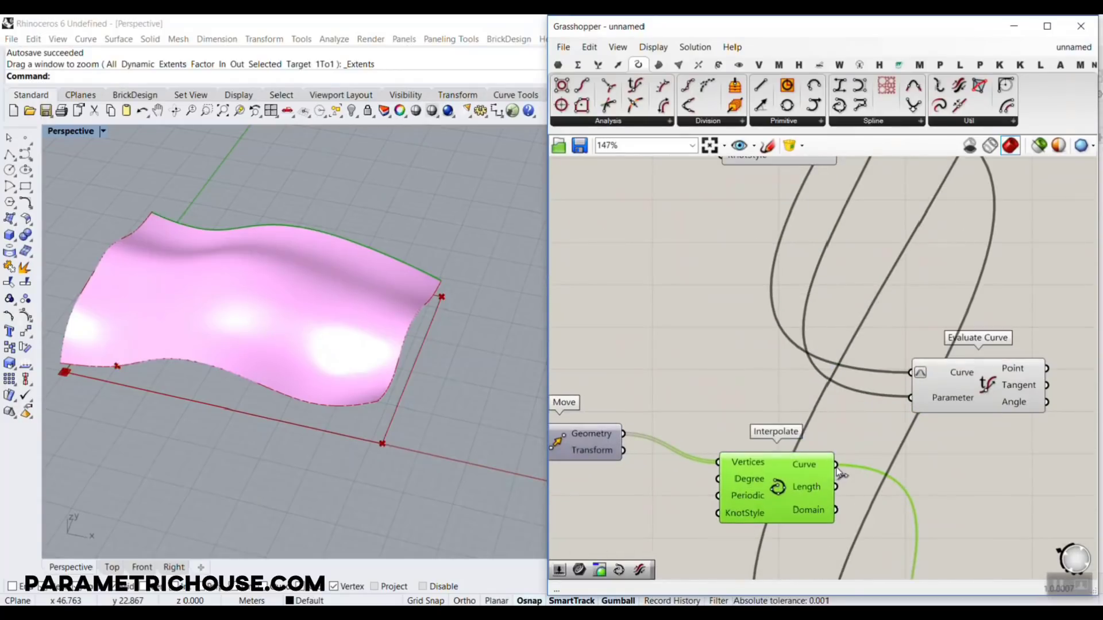
pyautogui.click(915, 378)
pyautogui.scroll(-6, 914, 379)
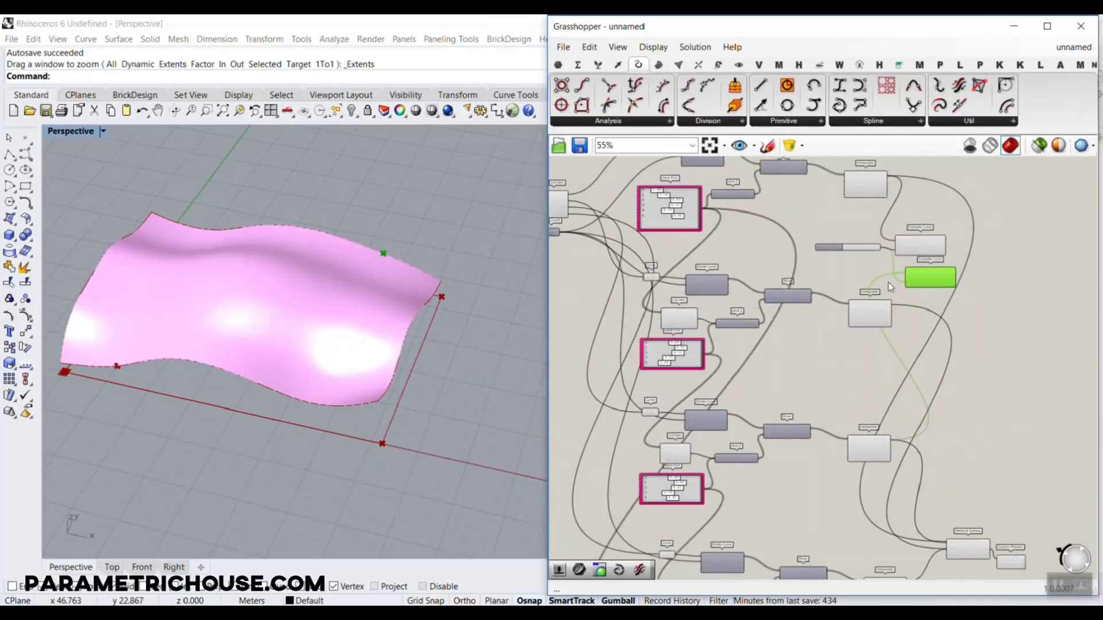
# Step: Move the shared parameter slider to 0.411 and back to a lower value to compare the points' directions on the opposite edges
pyautogui.scroll(9, 873, 266)
pyautogui.moveTo(778, 185); pyautogui.dragTo(814, 203)
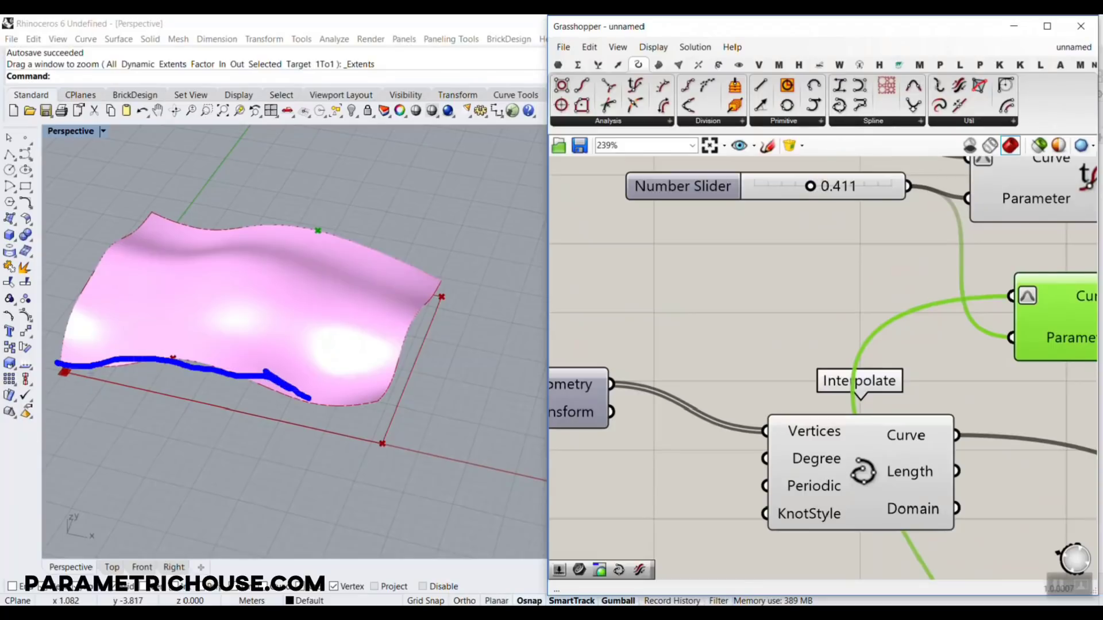
pyautogui.moveTo(344, 245); pyautogui.dragTo(244, 230)
pyautogui.moveTo(257, 220); pyautogui.dragTo(243, 230)
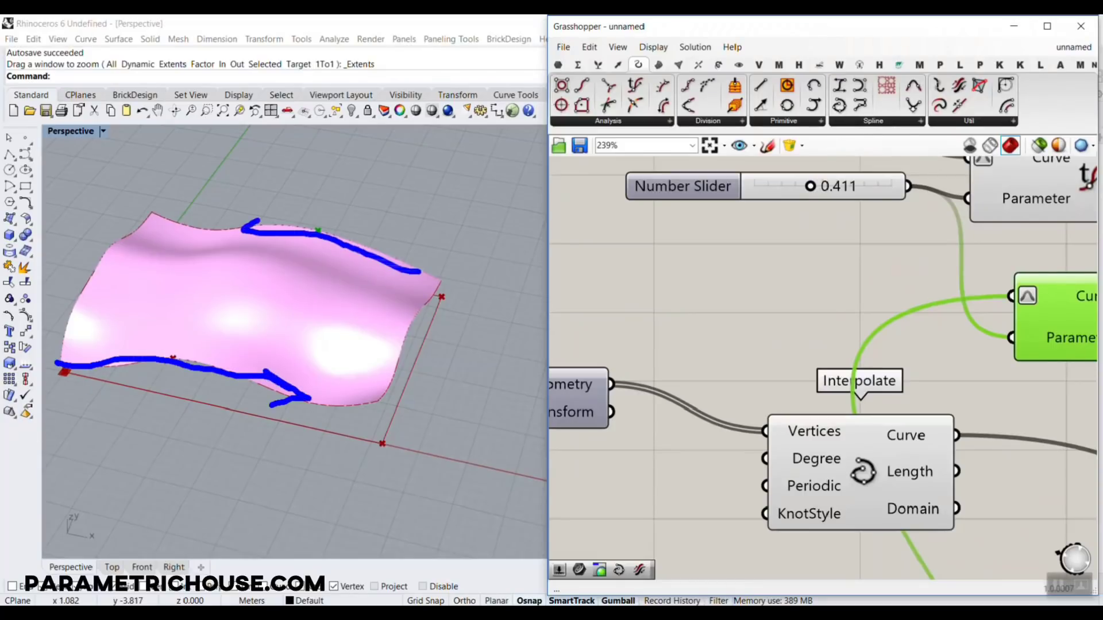
pyautogui.click(782, 210)
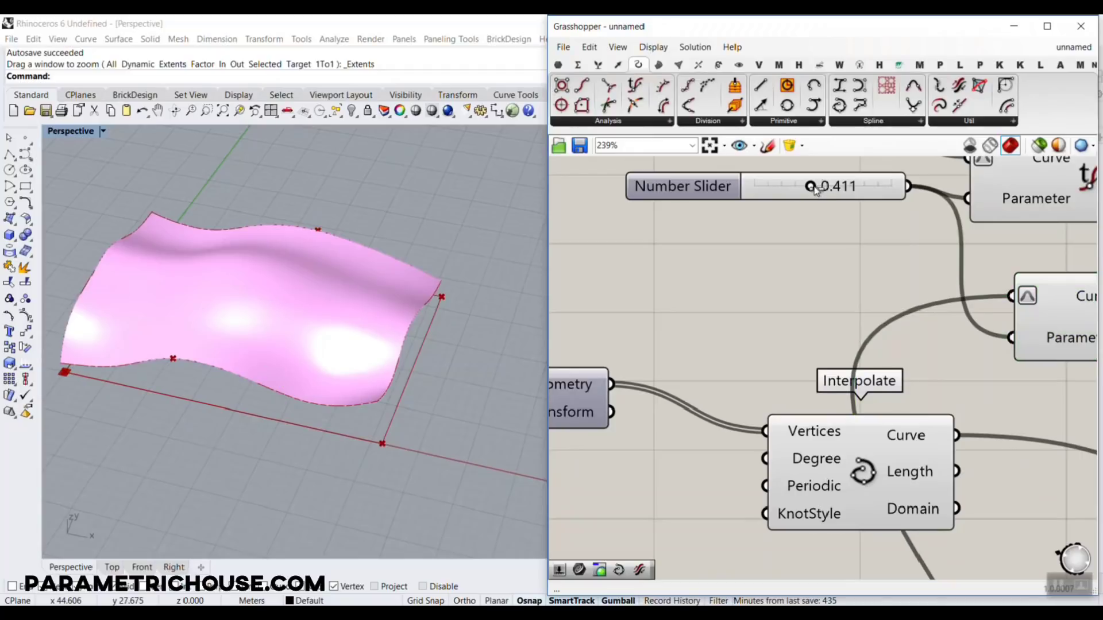
pyautogui.moveTo(814, 188); pyautogui.dragTo(783, 203)
# Step: Move the copied Evaluate Curve back down beside the third branch's Interpolate component
pyautogui.moveTo(920, 290); pyautogui.dragTo(801, 268, button='right')
pyautogui.scroll(-8, 801, 269)
pyautogui.moveTo(864, 283); pyautogui.dragTo(950, 461)
# Step: Add a Flip Curve component and wire it between the third branch's interpolated curve and the copied Evaluate Curve's Curve input
pyautogui.scroll(4, 867, 477)
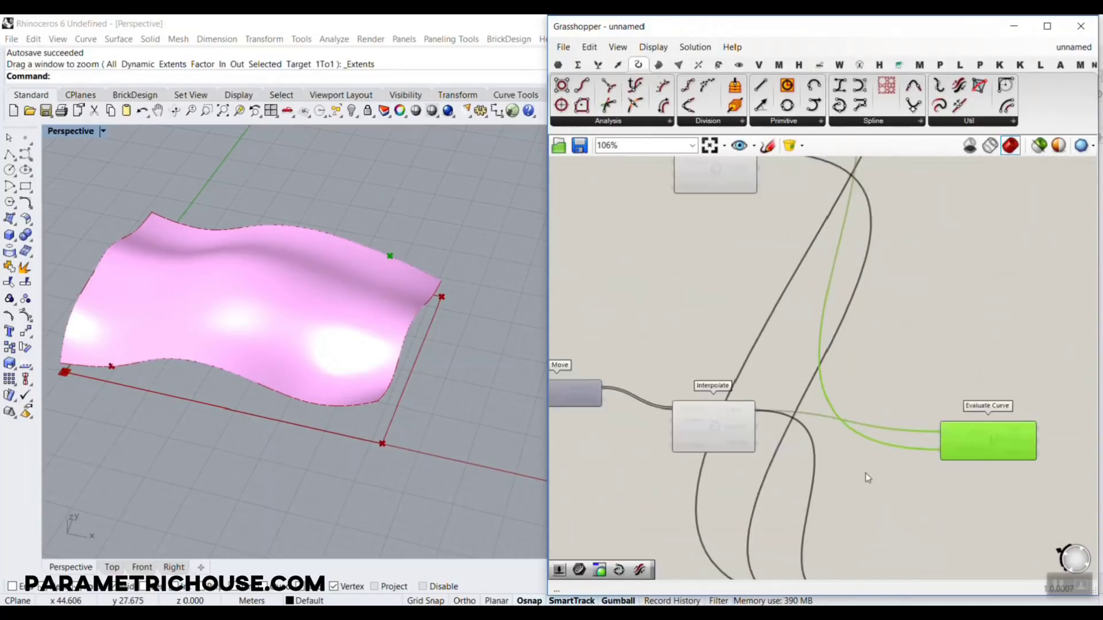
pyautogui.scroll(2, 867, 477)
pyautogui.click(638, 66)
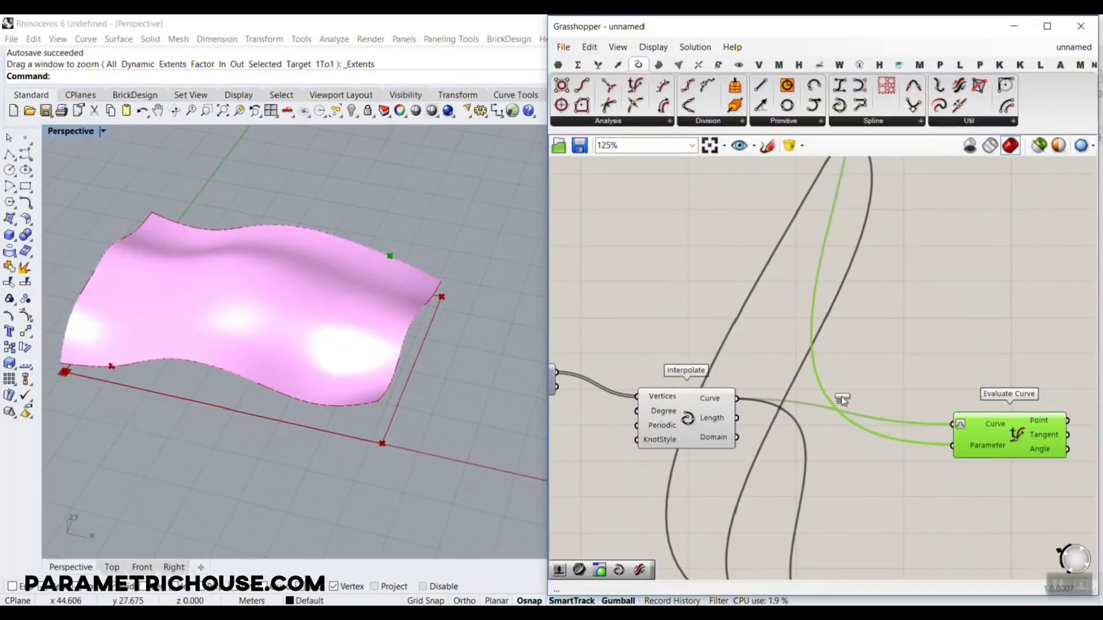
pyautogui.moveTo(842, 400); pyautogui.dragTo(850, 412)
pyautogui.scroll(3, 838, 417)
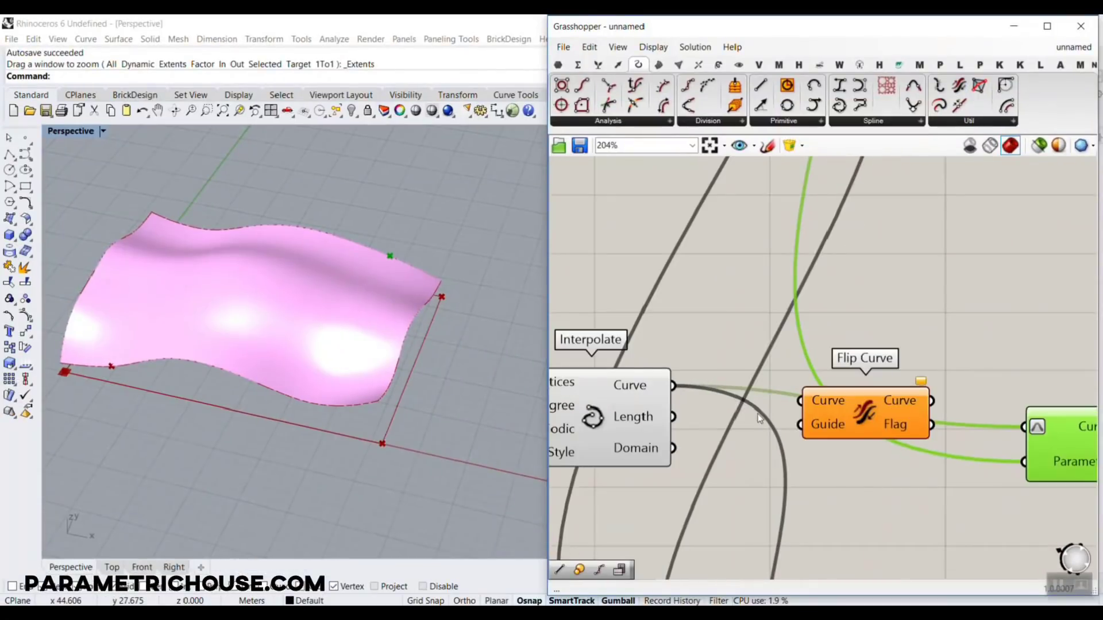
pyautogui.moveTo(681, 392); pyautogui.dragTo(675, 387)
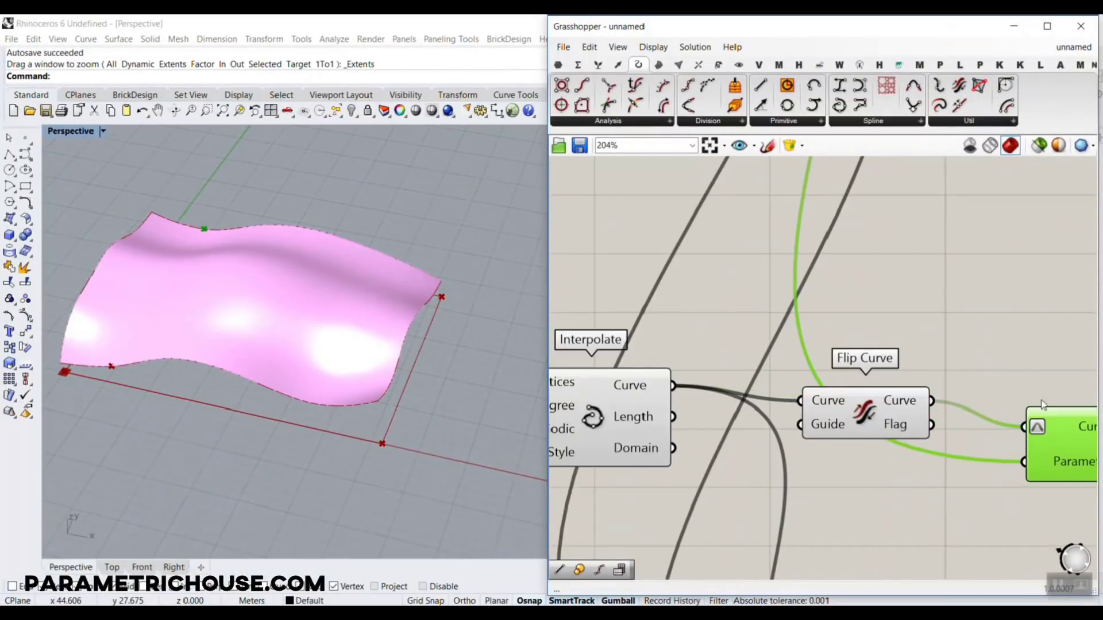
# Step: Move the Flip Curve and copied Evaluate Curve beneath the original Evaluate Curve and set the shared parameter slider to 0.131
pyautogui.moveTo(1053, 365); pyautogui.dragTo(879, 475)
pyautogui.scroll(-8, 875, 440)
pyautogui.moveTo(863, 418); pyautogui.dragTo(741, 351)
pyautogui.scroll(5, 866, 313)
pyautogui.click(974, 373)
pyautogui.moveTo(835, 272); pyautogui.dragTo(901, 313)
pyautogui.scroll(3, 678, 279)
pyautogui.moveTo(666, 283)
pyautogui.mouseDown()
pyautogui.moveTo(706, 294)
pyautogui.moveTo(658, 293)
pyautogui.mouseUp()
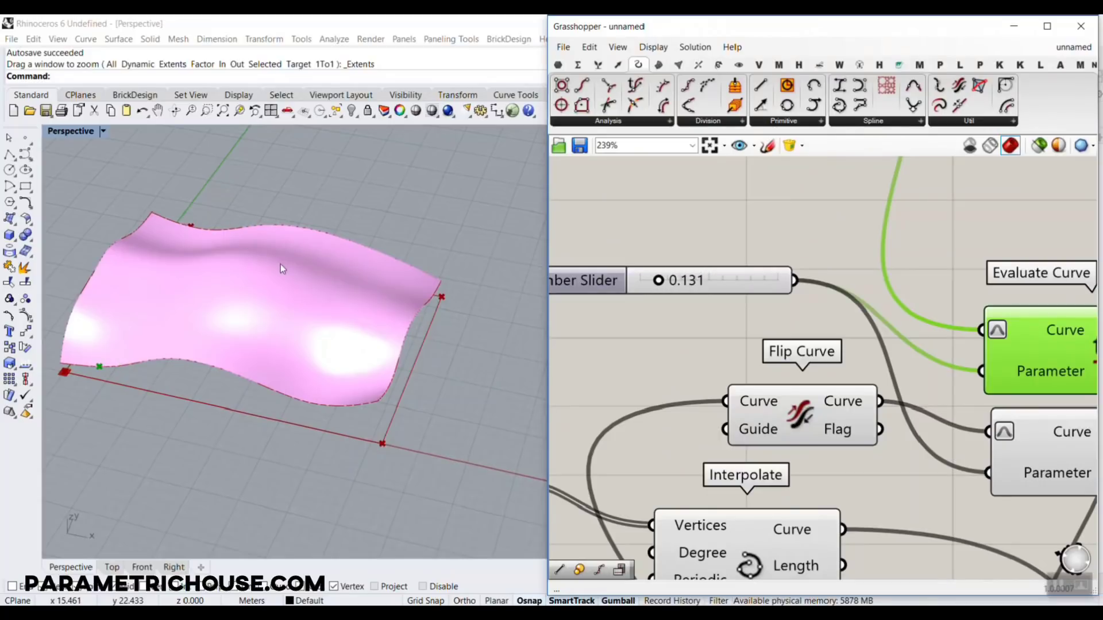
# Step: Move the slider, Flip Curve and both Evaluate Curve components clear of the branches and space the two Evaluate Curves apart
pyautogui.scroll(-4, 905, 299)
pyautogui.moveTo(954, 225); pyautogui.dragTo(766, 335)
pyautogui.scroll(-4, 827, 288)
pyautogui.moveTo(838, 285); pyautogui.dragTo(961, 274)
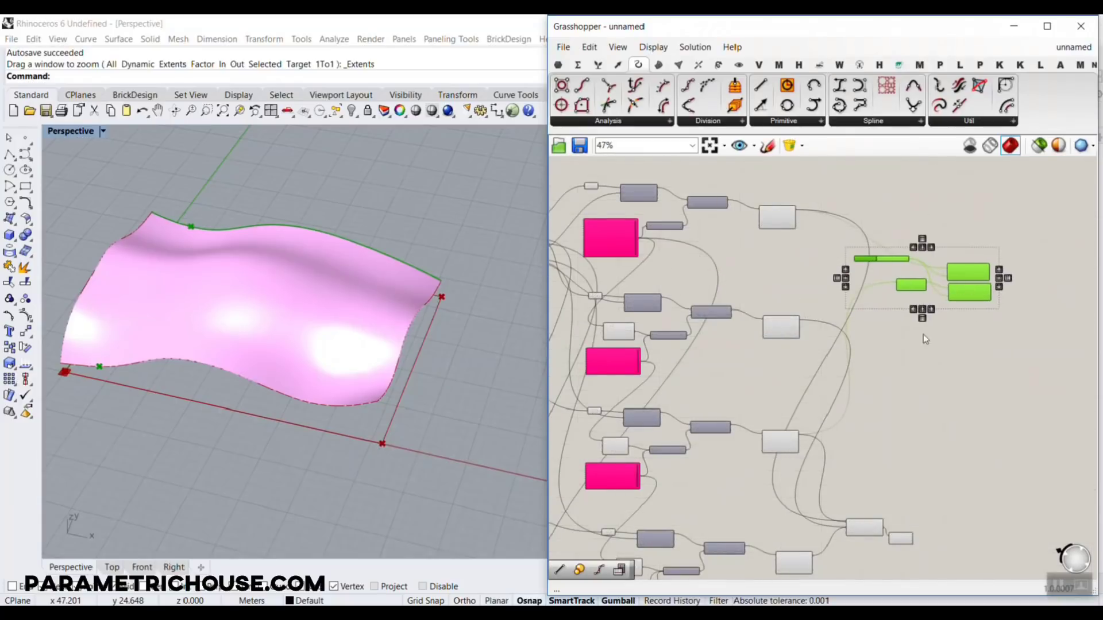
pyautogui.click(923, 334)
pyautogui.scroll(4, 933, 251)
pyautogui.moveTo(1054, 256); pyautogui.dragTo(1003, 383)
pyautogui.click(1005, 392)
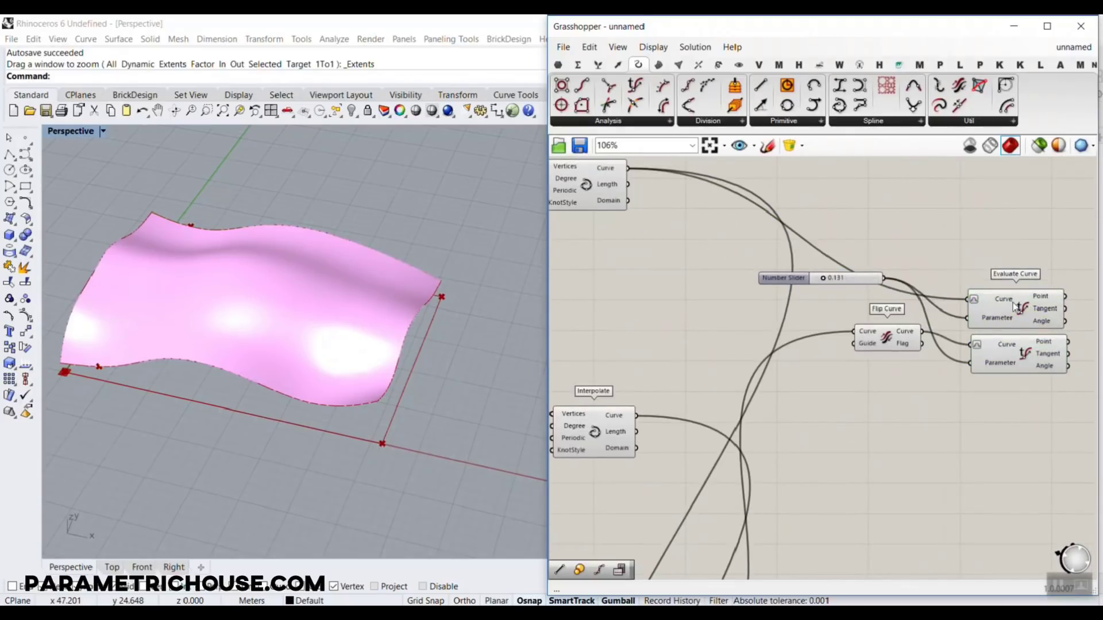
pyautogui.moveTo(1013, 305); pyautogui.dragTo(1006, 272)
# Step: Add a Line component with the two Evaluate Curve points as its Start Point and End Point
pyautogui.moveTo(1080, 346); pyautogui.dragTo(884, 329, button='right')
pyautogui.click(893, 279)
pyautogui.moveTo(893, 277); pyautogui.dragTo(833, 344, button='right')
pyautogui.scroll(3, 830, 342)
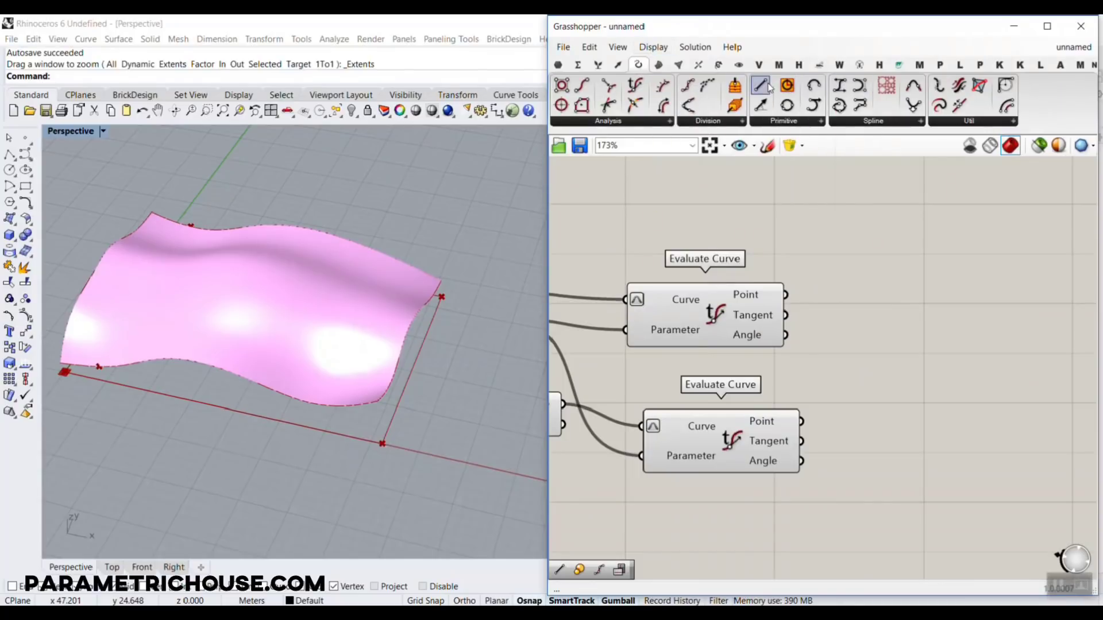
pyautogui.click(873, 383)
pyautogui.scroll(3, 796, 365)
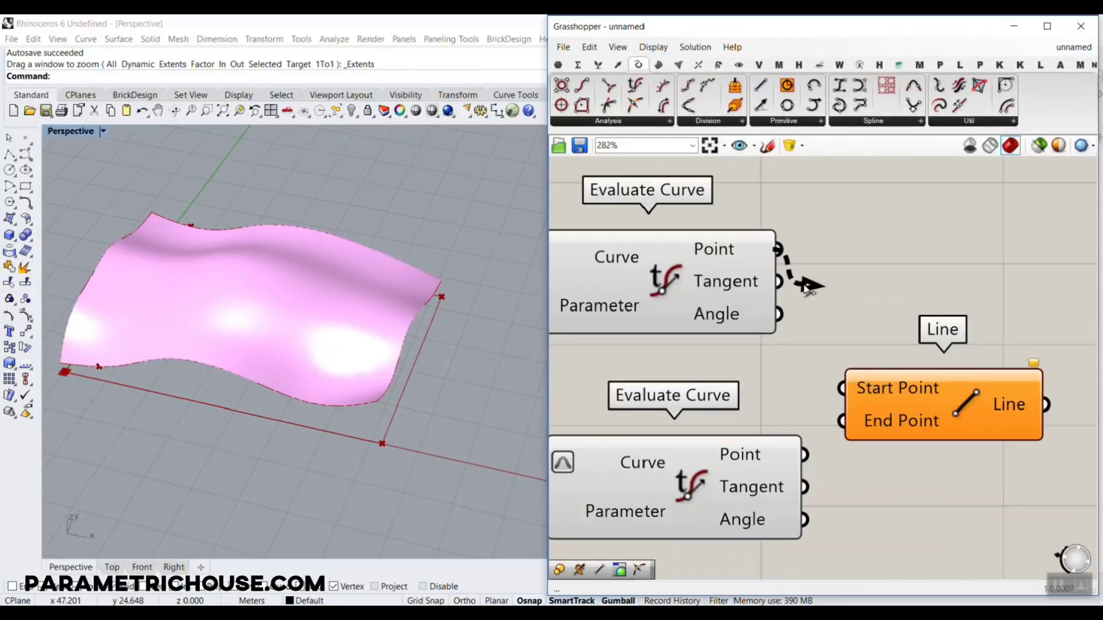
pyautogui.moveTo(779, 248); pyautogui.dragTo(842, 388)
pyautogui.moveTo(804, 454); pyautogui.dragTo(855, 416)
pyautogui.moveTo(918, 395); pyautogui.dragTo(967, 365)
pyautogui.moveTo(422, 371); pyautogui.dragTo(234, 266, button='right')
pyautogui.scroll(6, 138, 268)
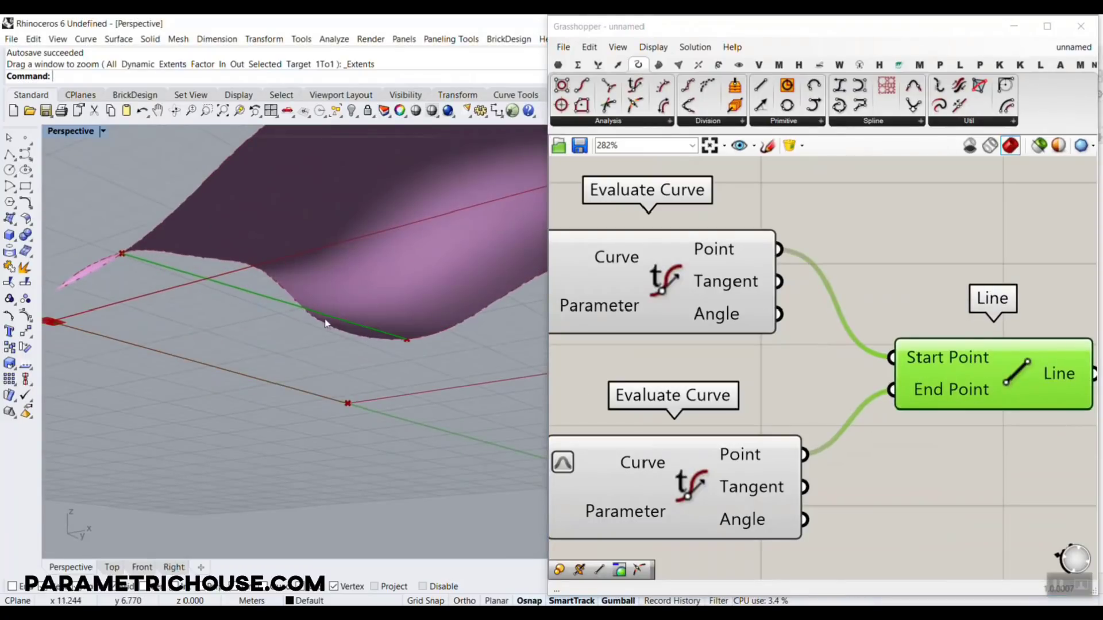
# Step: Add a Divide Curve component after the Line and connect the Line output to its Curve input
pyautogui.scroll(-3, 971, 380)
pyautogui.moveTo(908, 382); pyautogui.dragTo(848, 383, button='right')
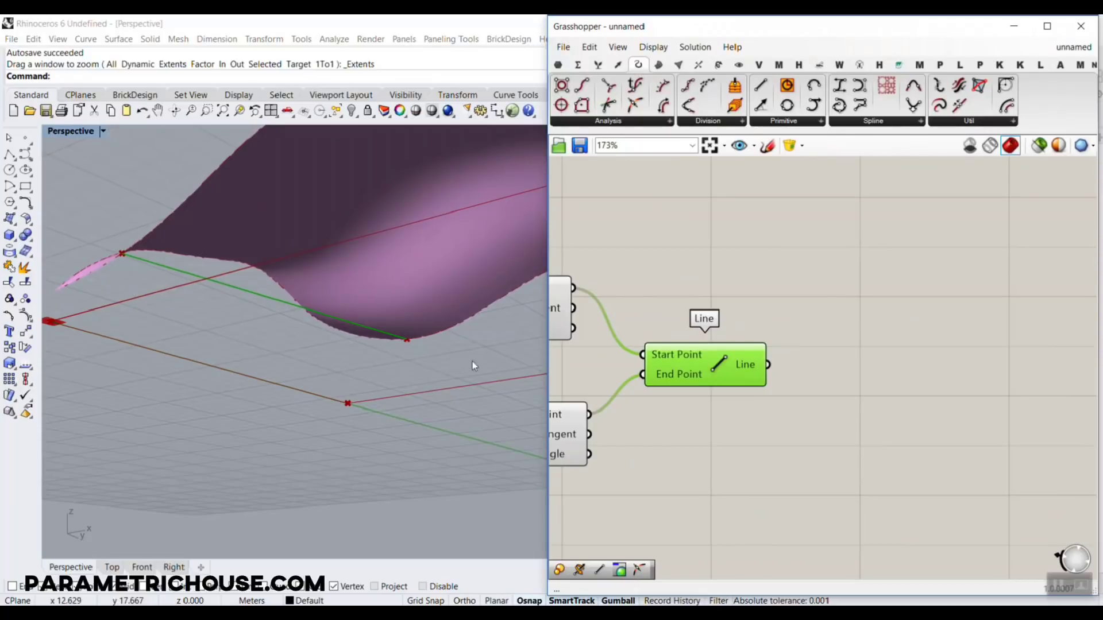
pyautogui.moveTo(440, 349); pyautogui.dragTo(197, 338, button='right')
pyautogui.scroll(-5, 198, 339)
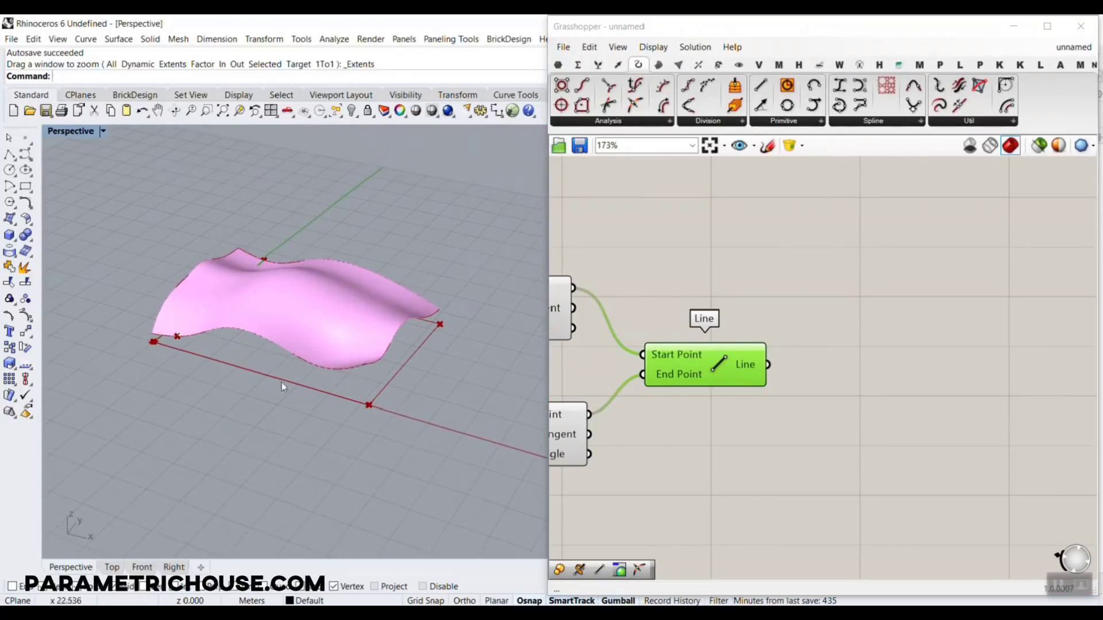
pyautogui.click(688, 86)
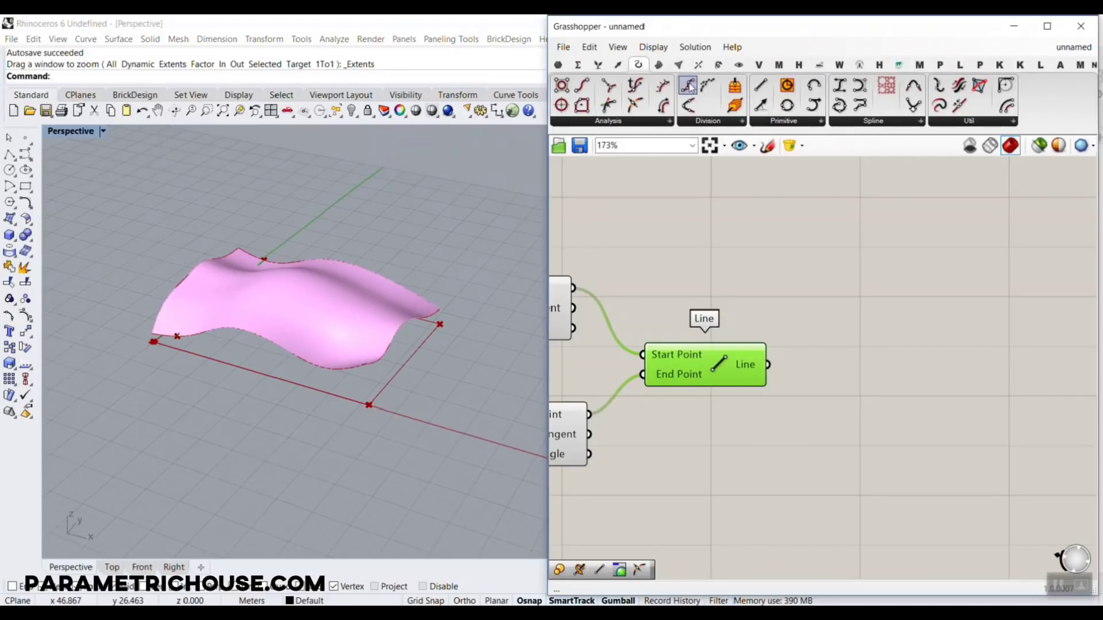
pyautogui.click(884, 409)
pyautogui.moveTo(754, 355); pyautogui.dragTo(815, 388)
pyautogui.scroll(2, 754, 418)
# Step: Set the Divide Curve Count to 6 and check the division points along the line below the surface
pyautogui.rightClick(944, 390)
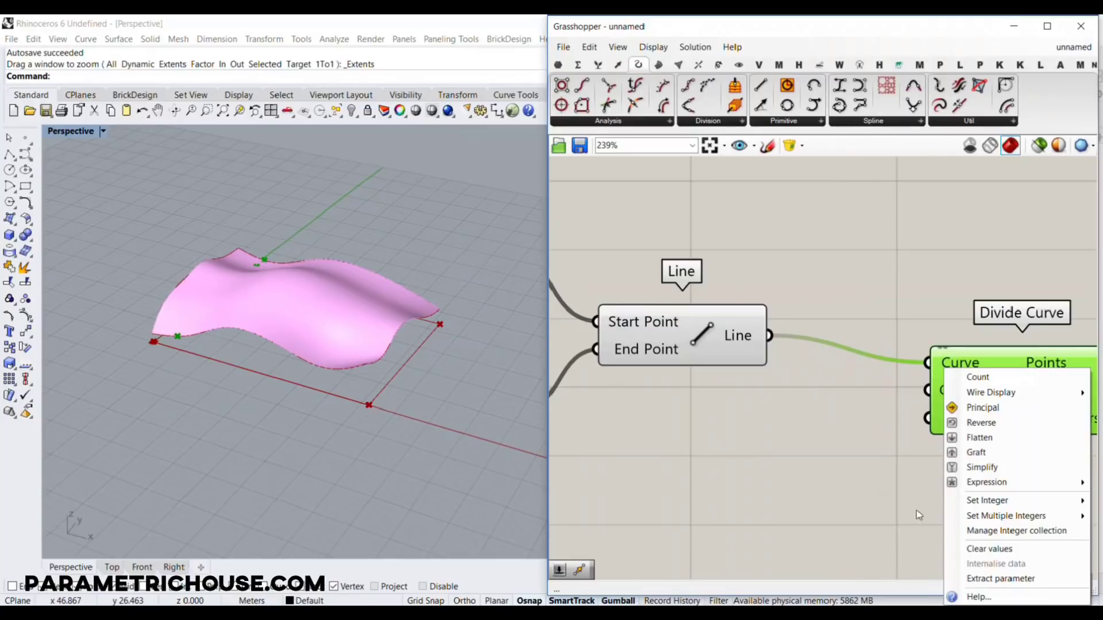
pyautogui.moveTo(976, 501)
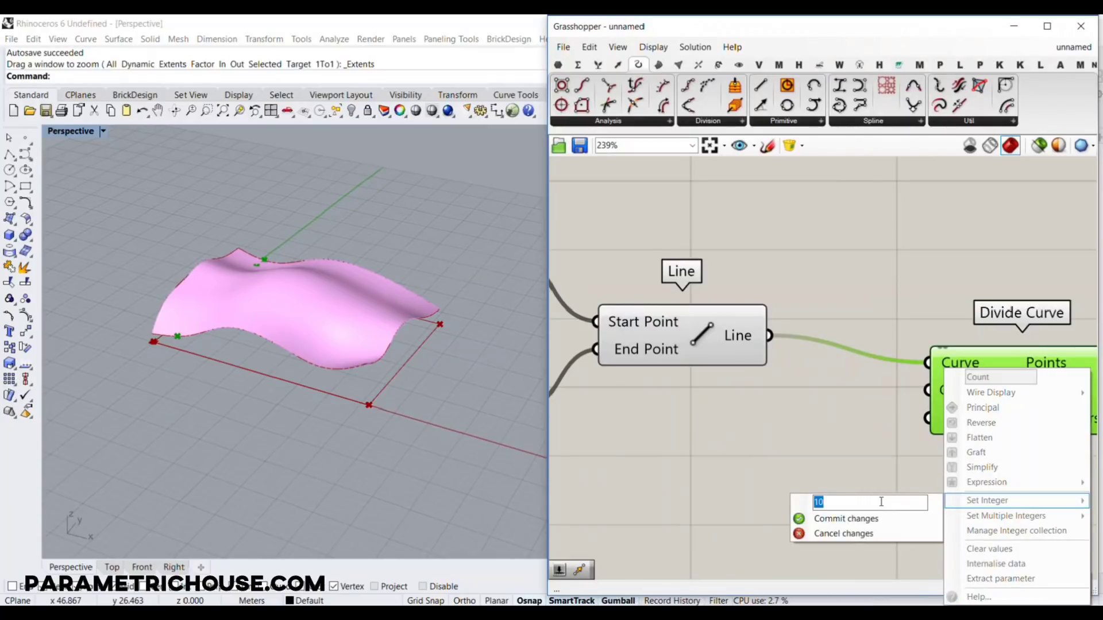
pyautogui.click(854, 518)
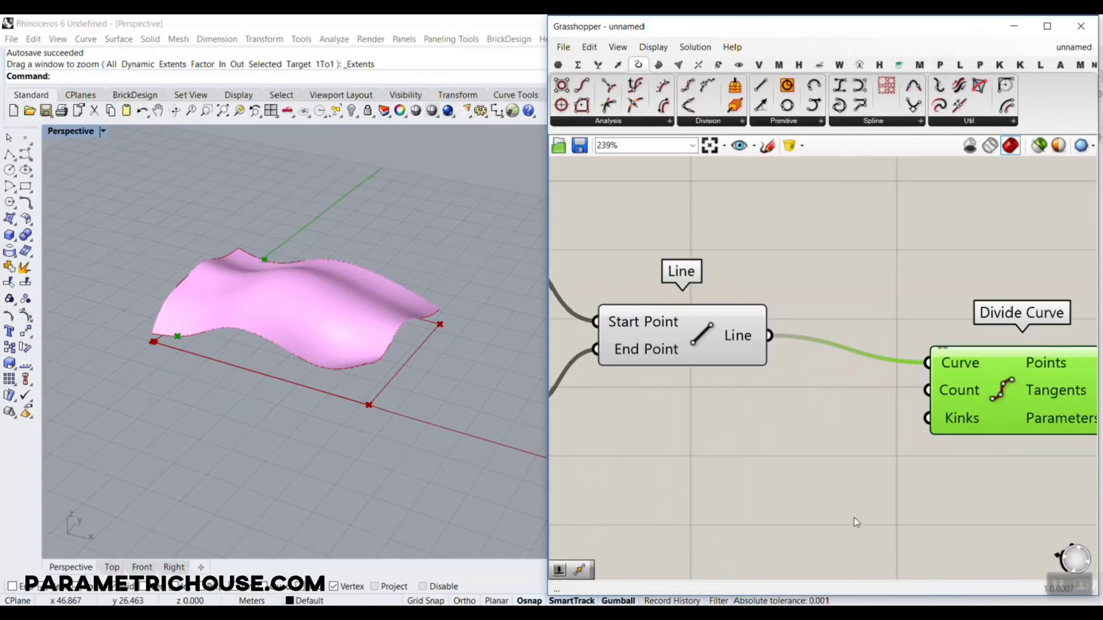
pyautogui.moveTo(293, 377); pyautogui.dragTo(254, 313, button='right')
pyautogui.scroll(5, 251, 333)
pyautogui.moveTo(184, 310)
pyautogui.mouseDown(button='right')
pyautogui.moveTo(155, 315)
pyautogui.moveTo(283, 318)
pyautogui.mouseUp(button='right')
# Step: Add a Move component, connect the division Points to its Geometry input and place it clear of Divide Curve
pyautogui.moveTo(1037, 373); pyautogui.dragTo(732, 294, button='right')
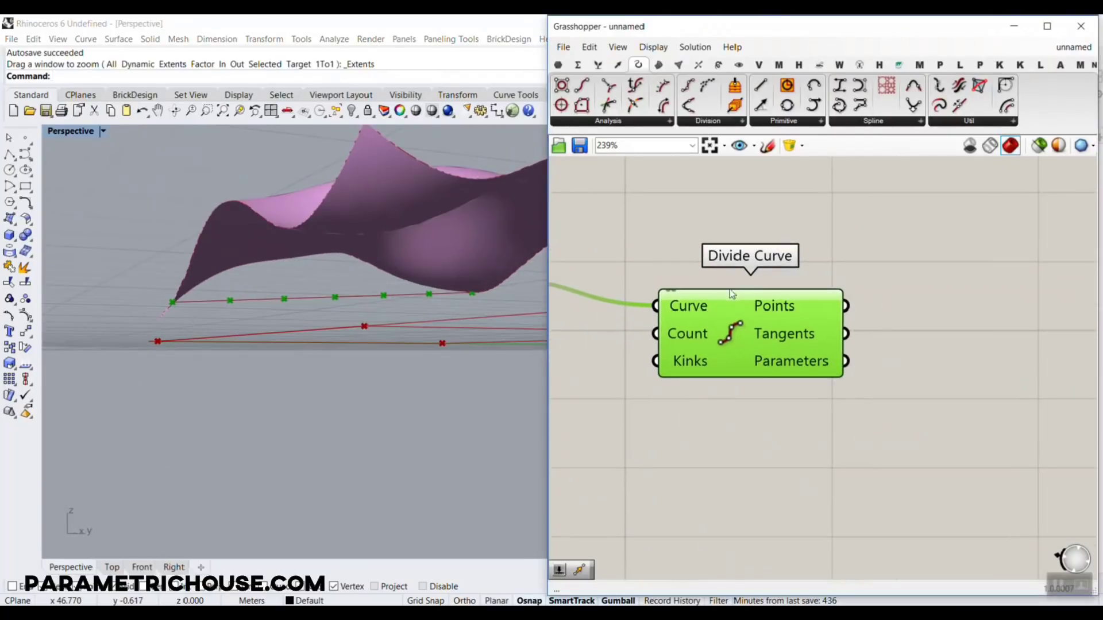
pyautogui.doubleClick(976, 306)
pyautogui.write('move')
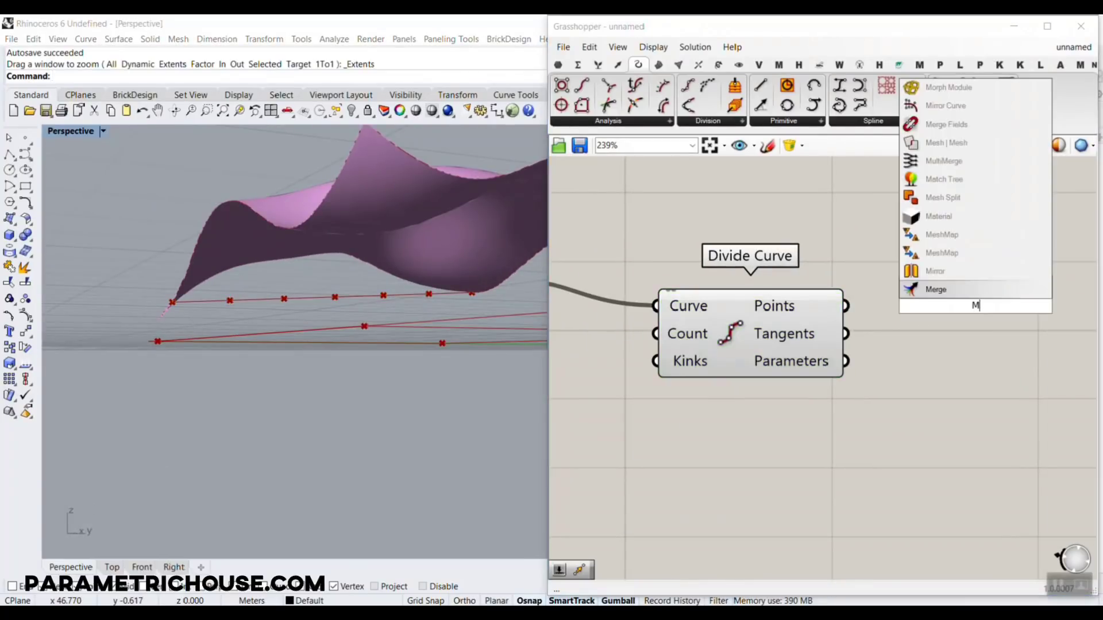
pyautogui.press('Return')
pyautogui.moveTo(871, 299); pyautogui.dragTo(872, 297)
pyautogui.moveTo(941, 316); pyautogui.dragTo(790, 296, button='right')
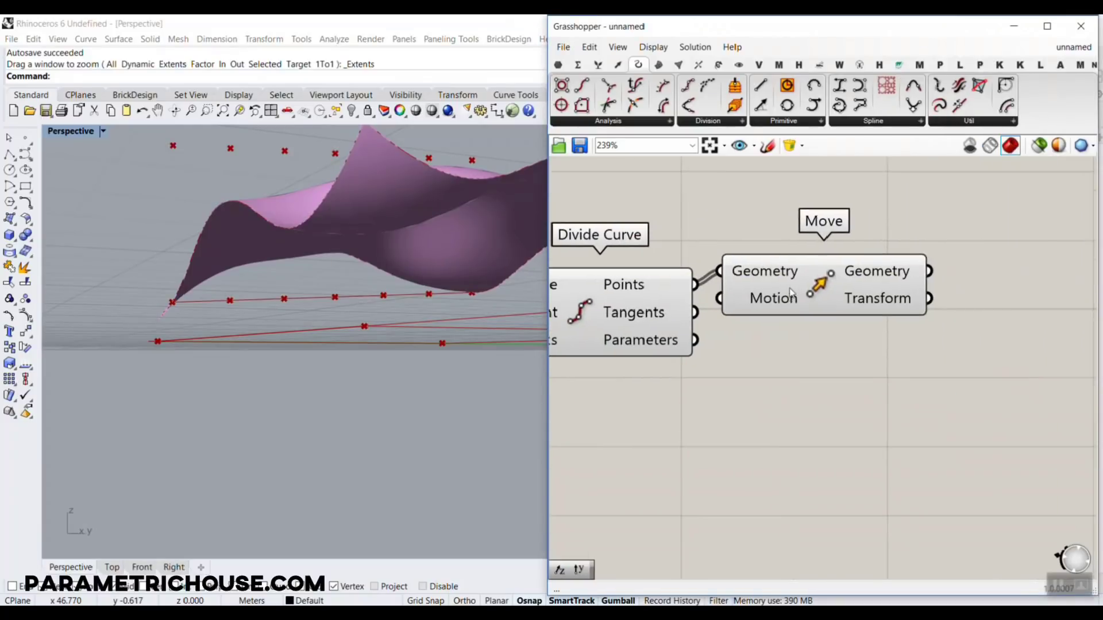
pyautogui.moveTo(790, 295); pyautogui.dragTo(992, 329)
# Step: Add a Unit Z vector below the Move component and connect it to the Motion input
pyautogui.doubleClick(795, 392)
pyautogui.write('z')
pyautogui.click(790, 375)
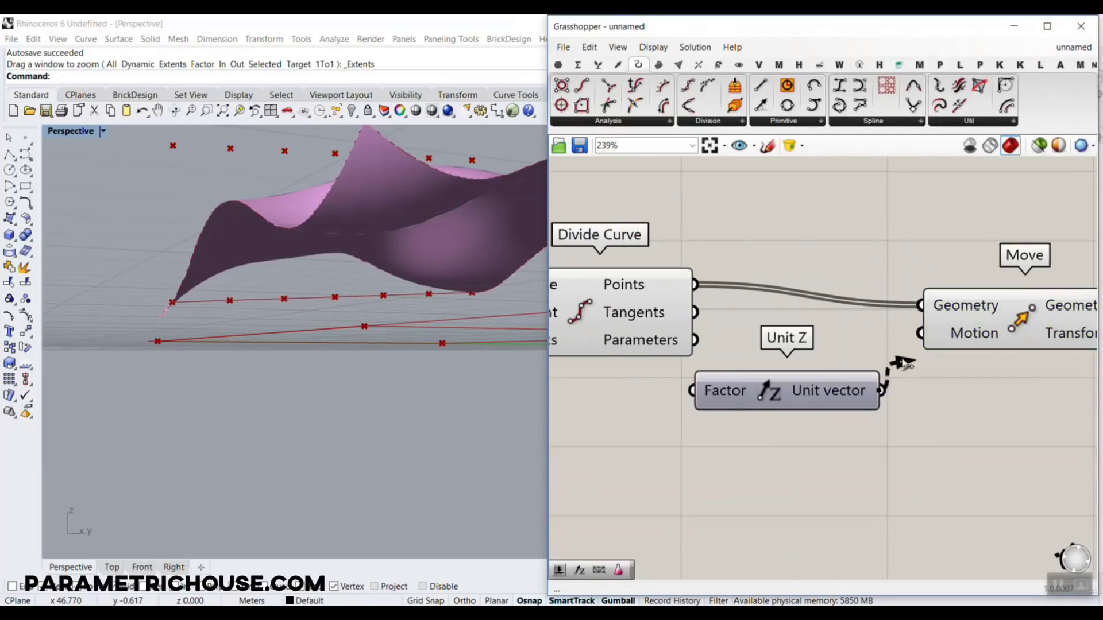
pyautogui.moveTo(902, 361); pyautogui.dragTo(921, 335)
pyautogui.moveTo(788, 398); pyautogui.dragTo(826, 427)
pyautogui.moveTo(381, 306); pyautogui.dragTo(82, 315, button='right')
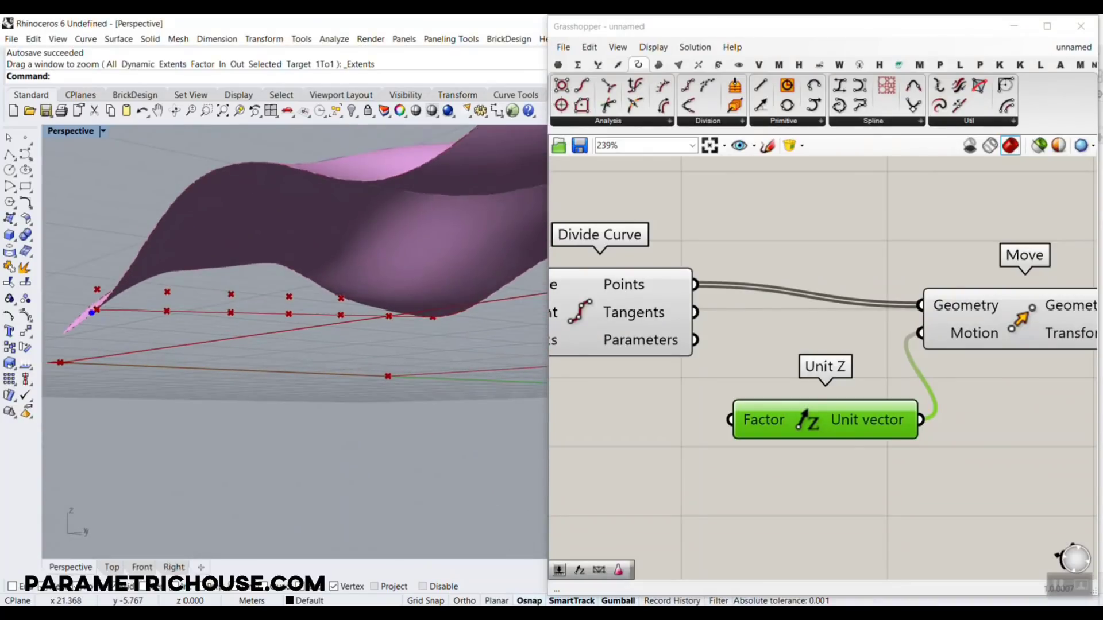
pyautogui.click(97, 309)
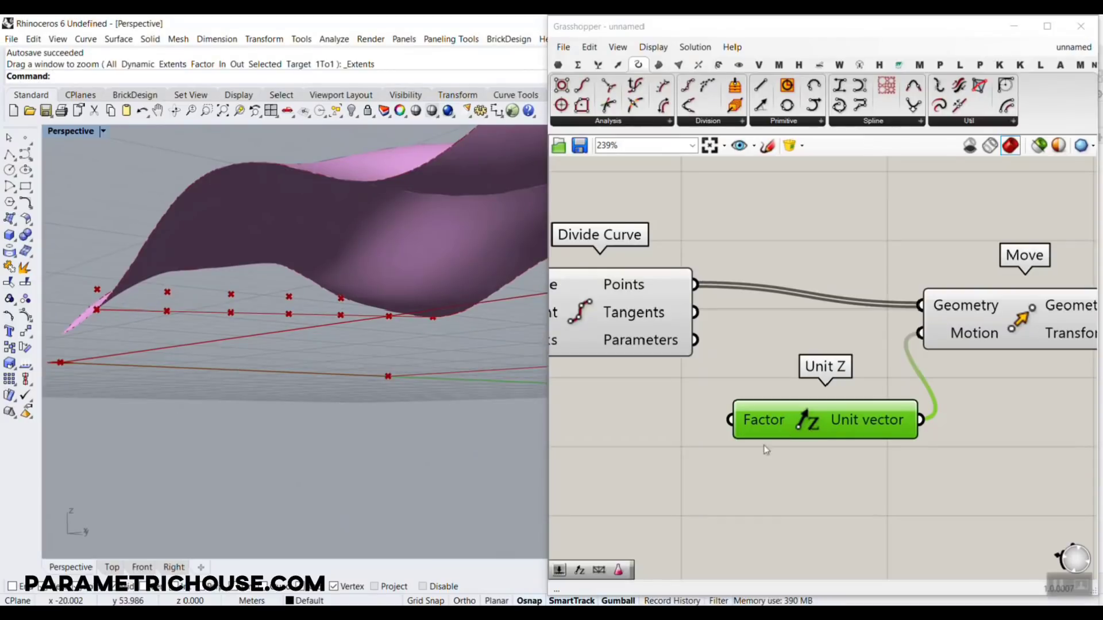
# Step: Add a Gene Pool before the Unit Z component, set its Gene Count to 5 and position it below Divide Curve
pyautogui.scroll(-3, 766, 449)
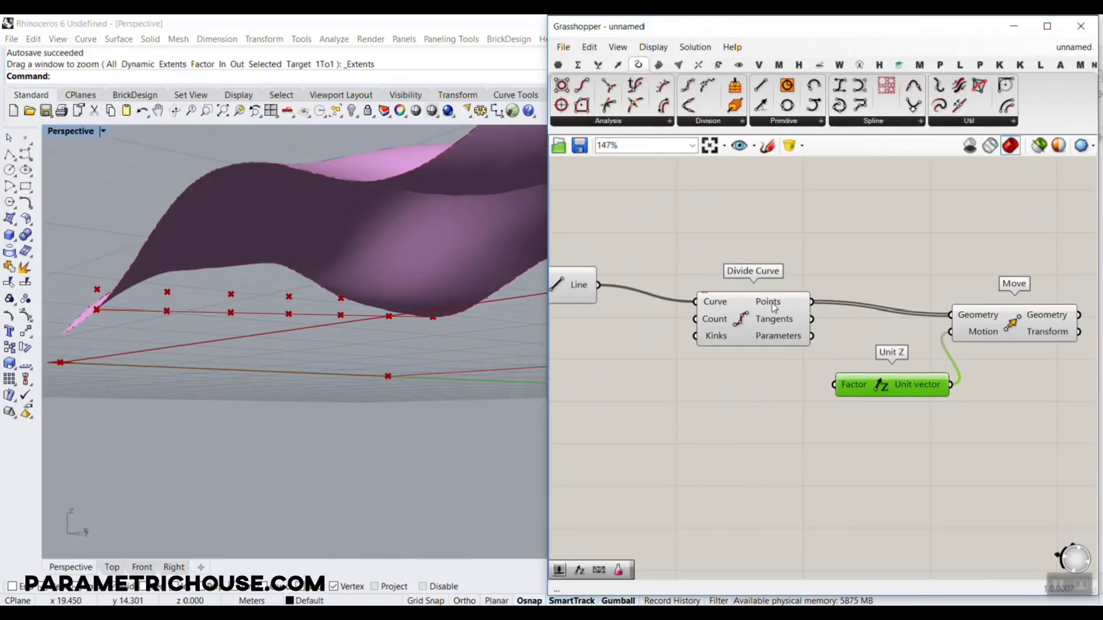
pyautogui.moveTo(773, 308)
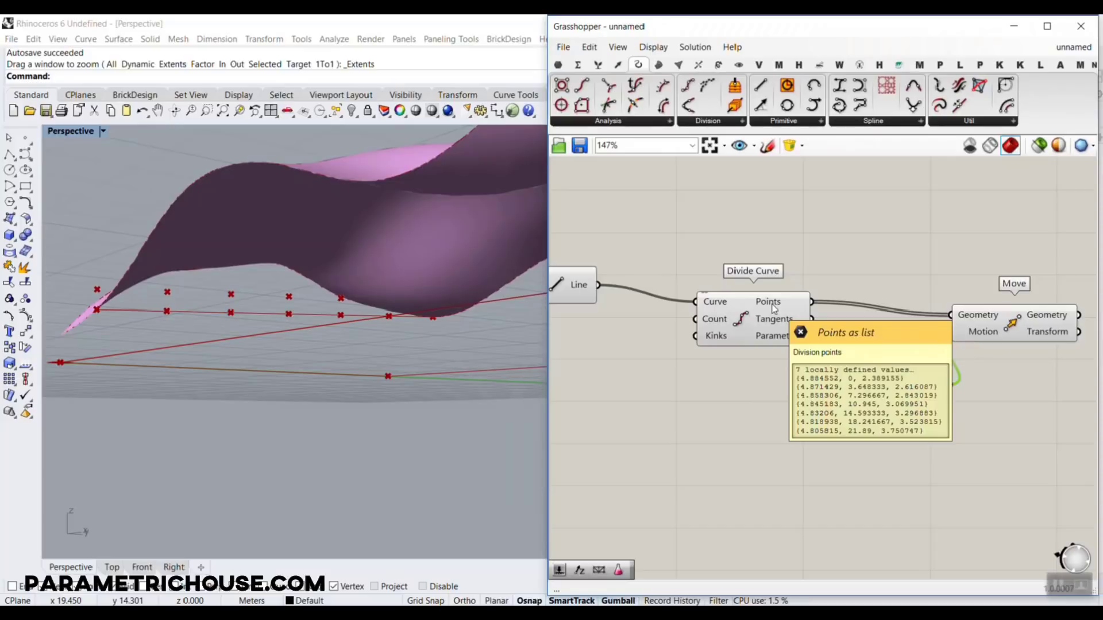
pyautogui.click(558, 64)
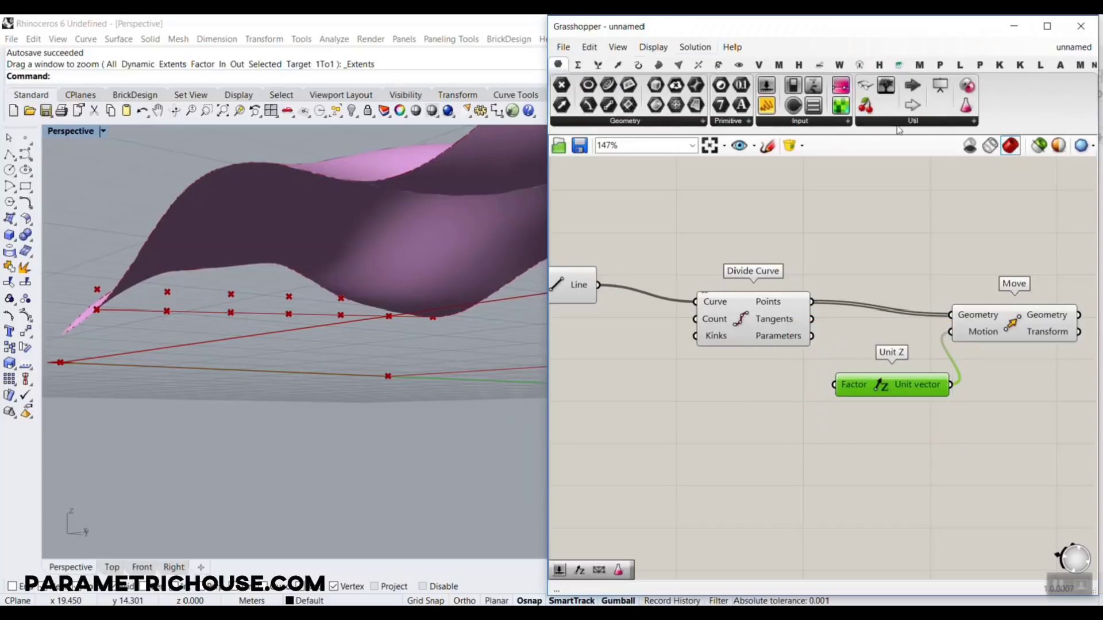
pyautogui.moveTo(767, 418); pyautogui.dragTo(750, 413)
pyautogui.scroll(2, 750, 412)
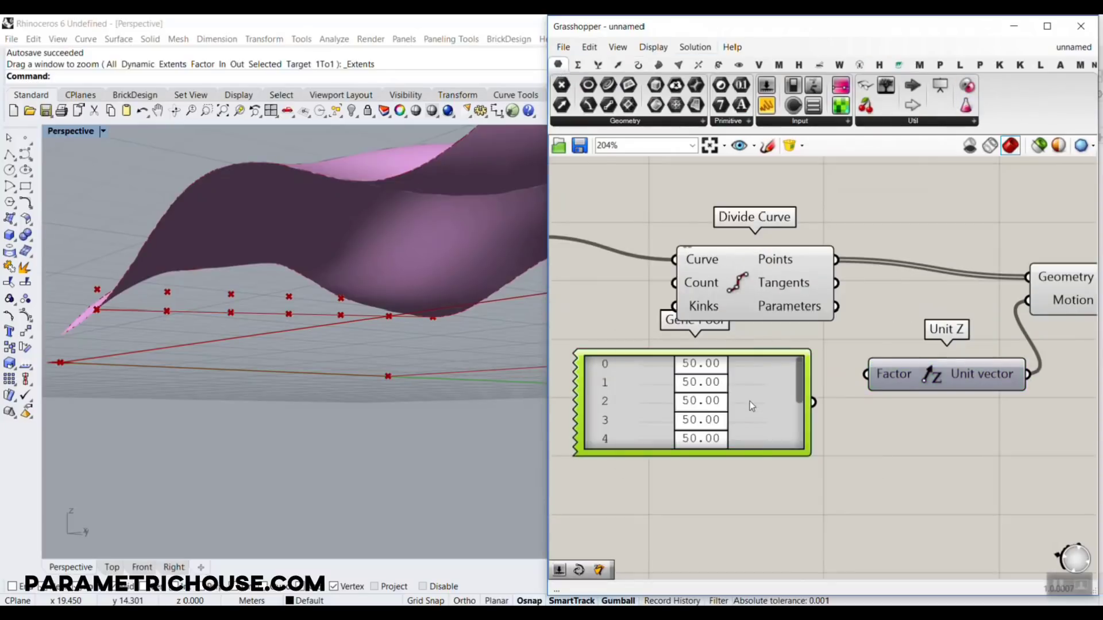
pyautogui.doubleClick(750, 401)
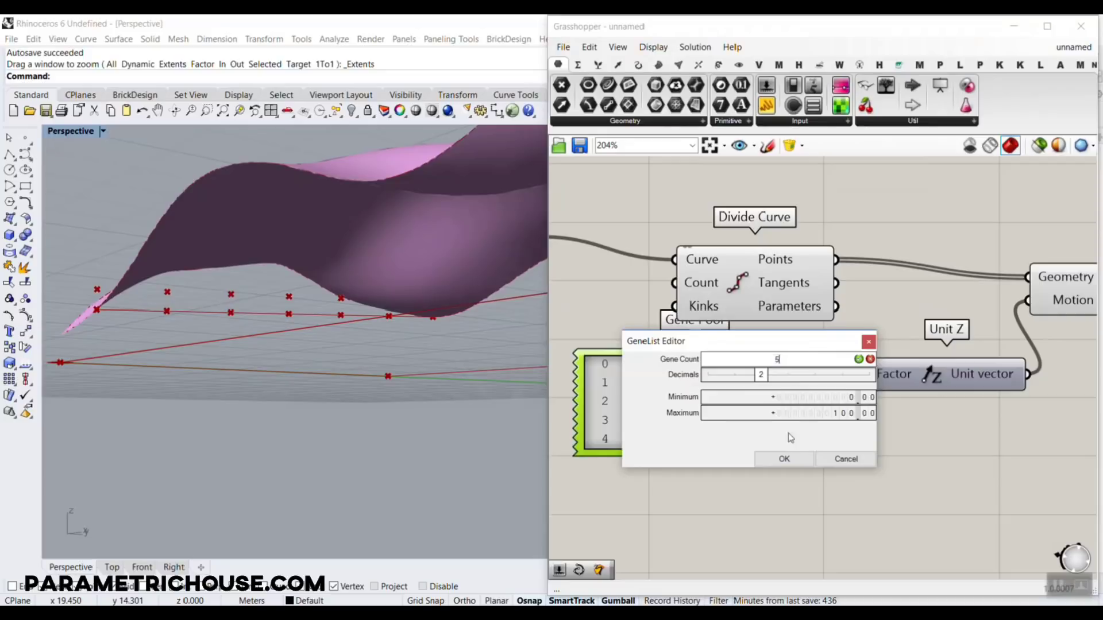
pyautogui.click(783, 459)
pyautogui.moveTo(761, 402); pyautogui.dragTo(781, 430)
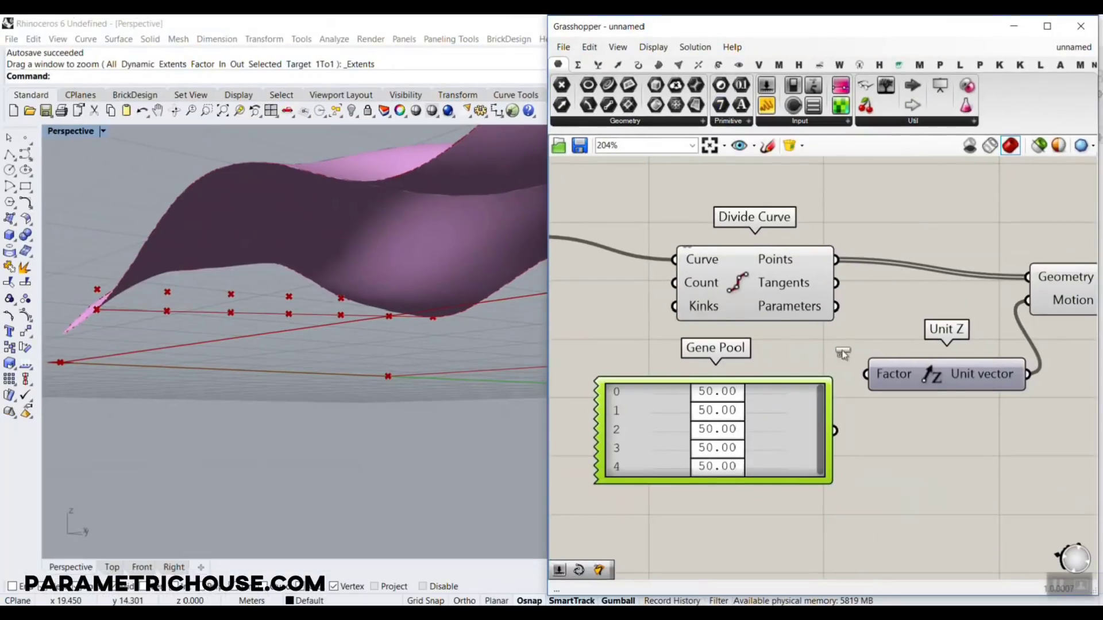
# Step: Add an Integer parameter above the new Gene Pool and set its value to 0
pyautogui.moveTo(762, 353); pyautogui.dragTo(784, 351)
pyautogui.rightClick(787, 347)
pyautogui.moveTo(946, 503)
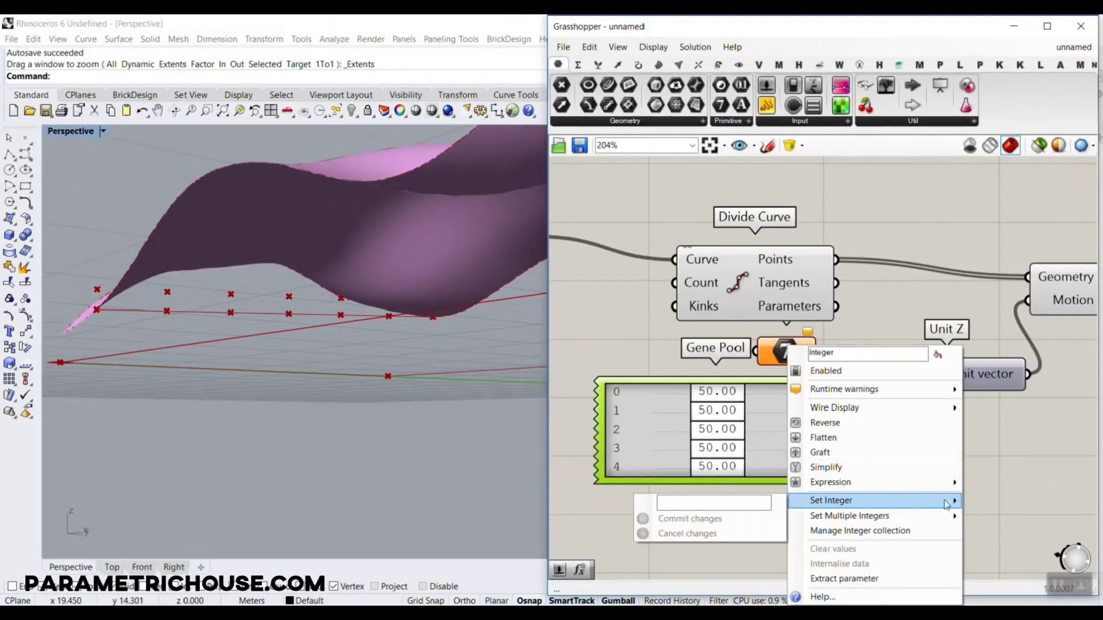
pyautogui.click(713, 500)
pyautogui.write('4')
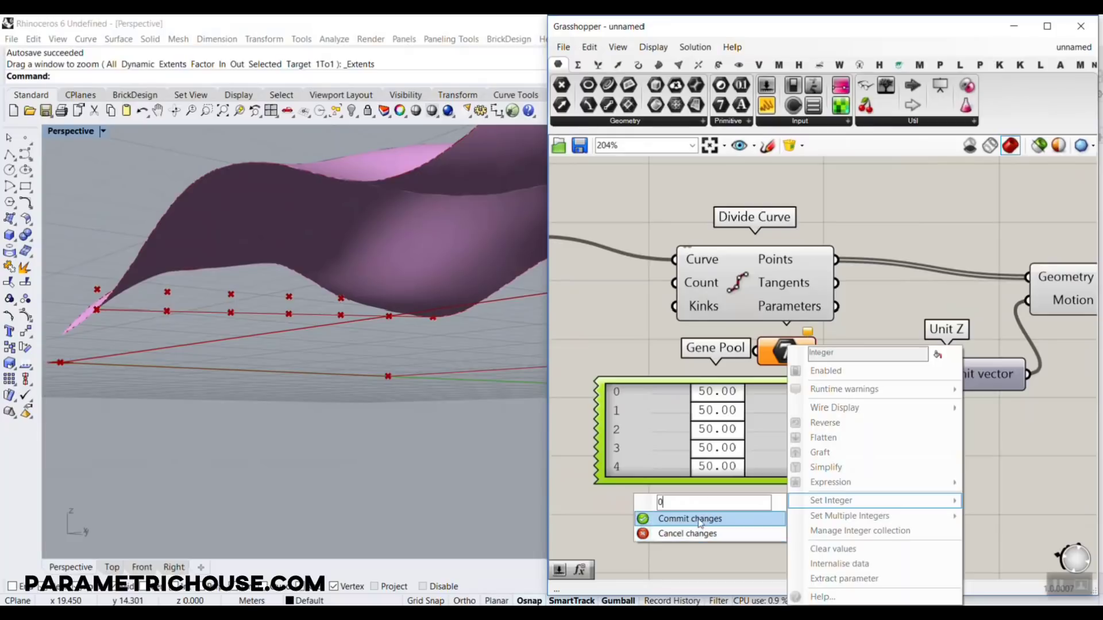
pyautogui.click(701, 520)
# Step: Duplicate the Integer parameter and arrange the two so one sits above and the other below the Gene Pool
pyautogui.moveTo(783, 350); pyautogui.dragTo(793, 540)
pyautogui.moveTo(795, 414); pyautogui.dragTo(791, 456)
pyautogui.moveTo(785, 359); pyautogui.dragTo(778, 388)
pyautogui.click(768, 375)
pyautogui.moveTo(768, 375); pyautogui.dragTo(749, 295, button='right')
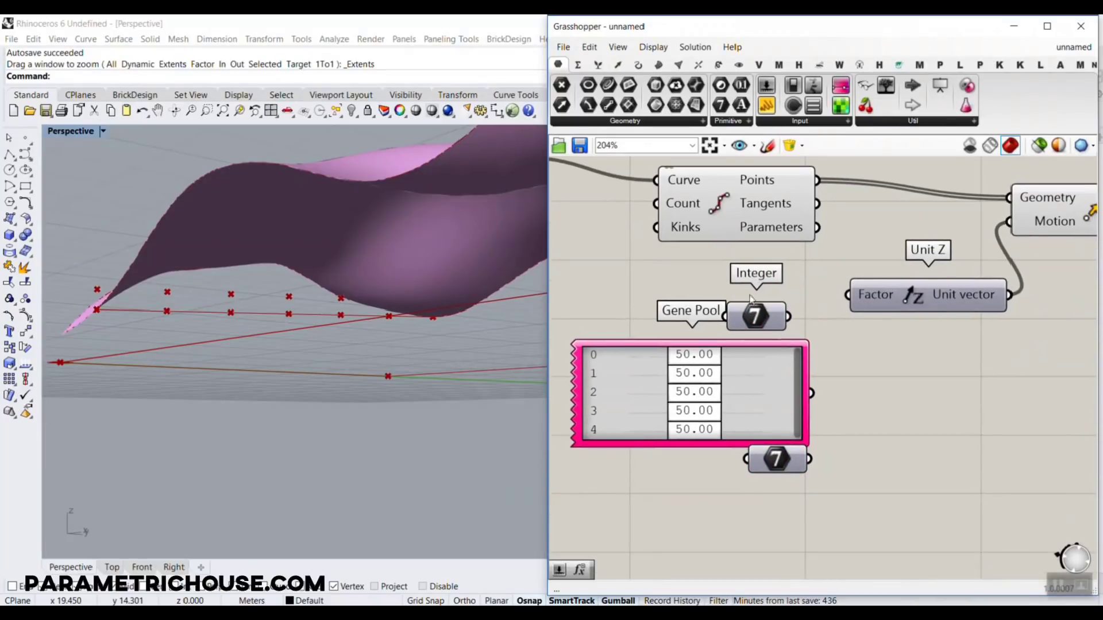
pyautogui.moveTo(787, 462); pyautogui.dragTo(779, 475)
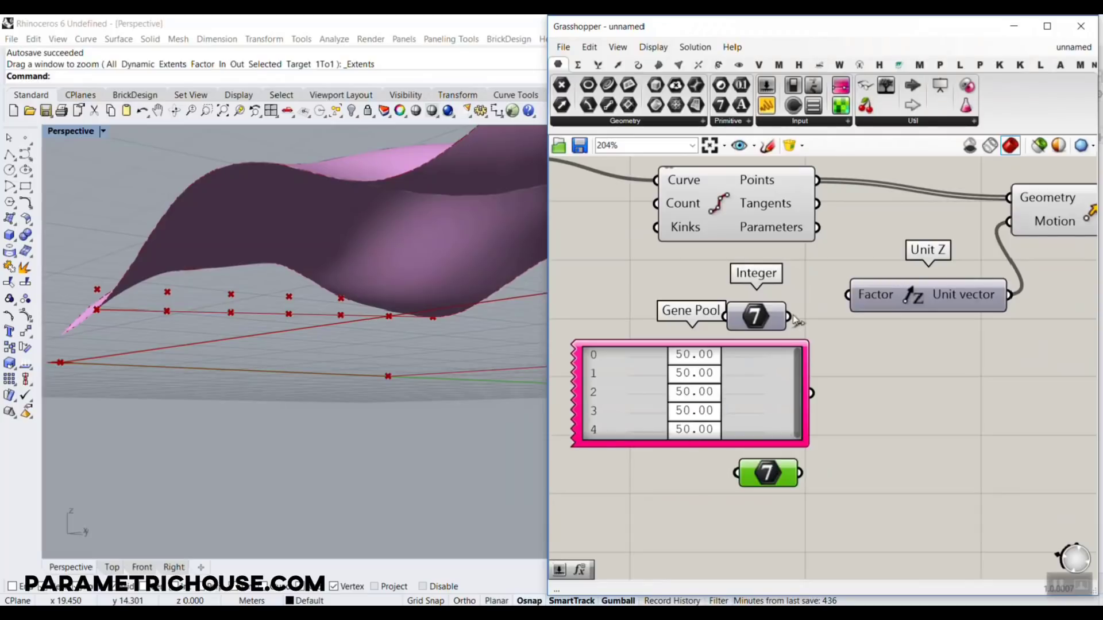
# Step: Connect the upper Integer, the Gene Pool and the lower Integer, in that order, to the Unit Z Factor input
pyautogui.moveTo(789, 316); pyautogui.dragTo(827, 298)
pyautogui.keyDown('shift'); pyautogui.moveTo(830, 349); pyautogui.dragTo(848, 295); pyautogui.keyUp('shift')
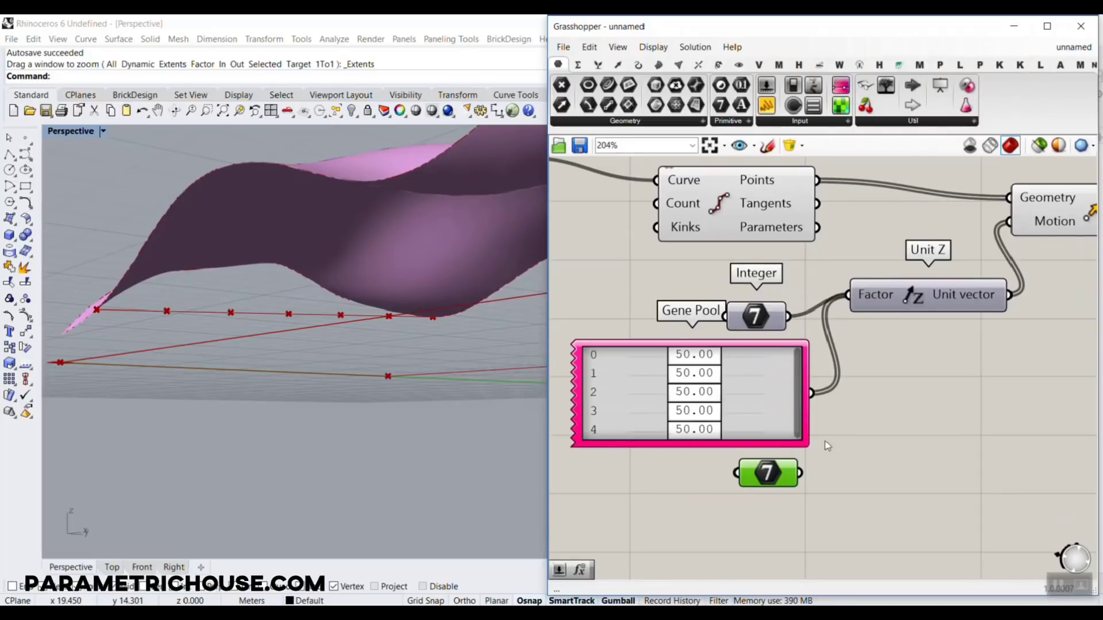
pyautogui.keyDown('shift'); pyautogui.moveTo(804, 470); pyautogui.dragTo(849, 296); pyautogui.keyUp('shift')
# Step: Lower the Gene Pool's first gene to 18.42 to bring its moved division point down toward the surface
pyautogui.scroll(-6, 223, 288)
pyautogui.moveTo(223, 288); pyautogui.dragTo(239, 305, button='right')
pyautogui.scroll(-5, 225, 332)
pyautogui.moveTo(692, 355); pyautogui.dragTo(665, 370)
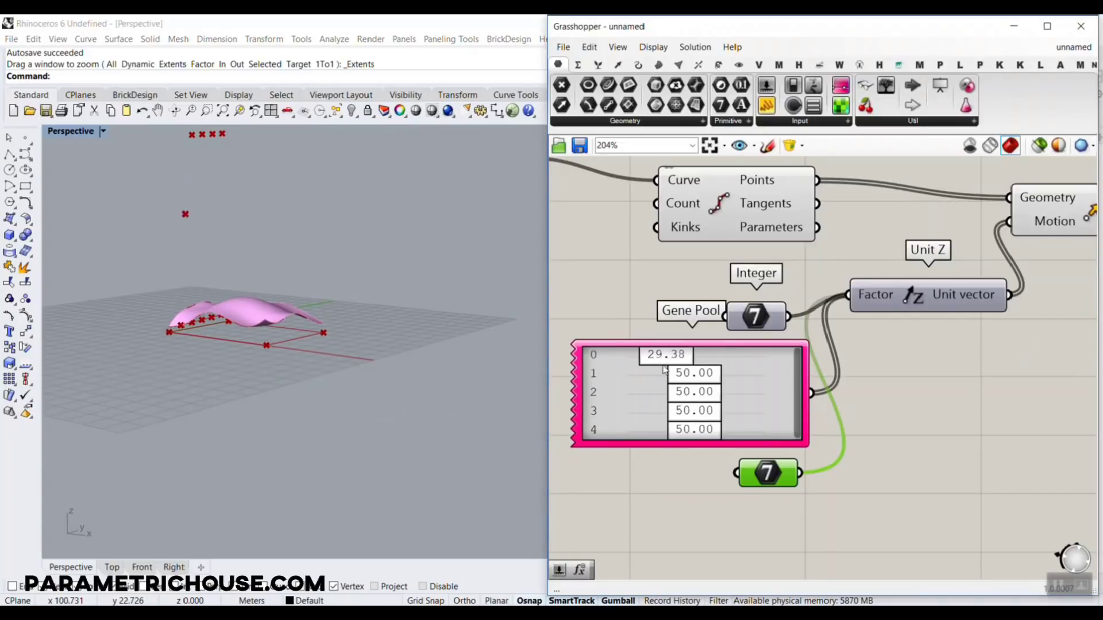
pyautogui.scroll(8, 168, 332)
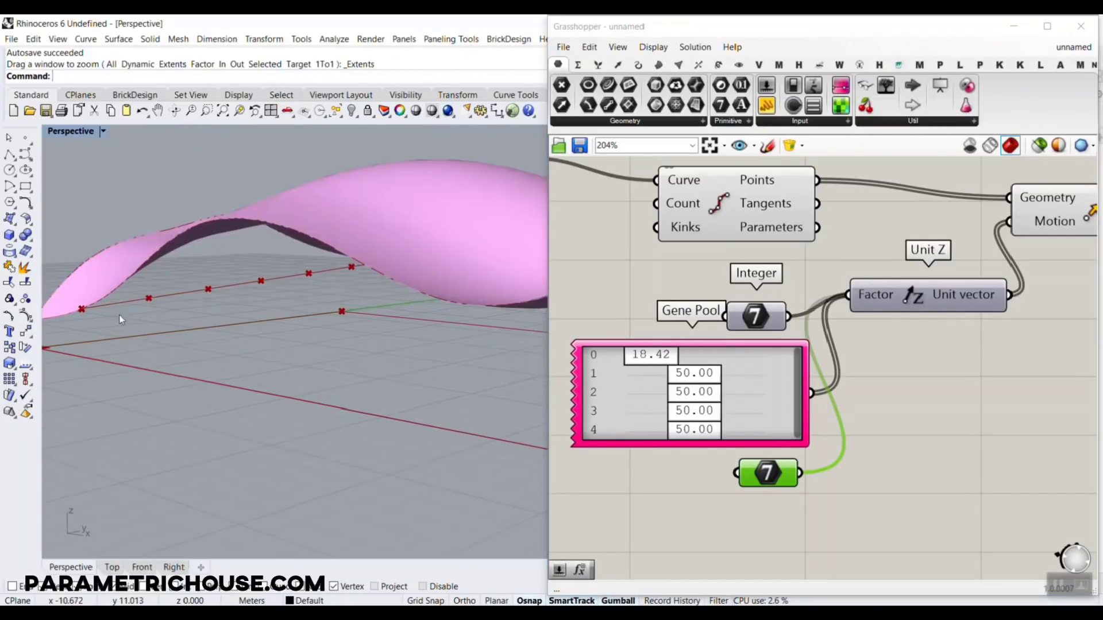
# Step: Set the minimum of the Gene Pool feeding Unit Z to -2 and its maximum to 3
pyautogui.moveTo(143, 284); pyautogui.dragTo(139, 315, button='right')
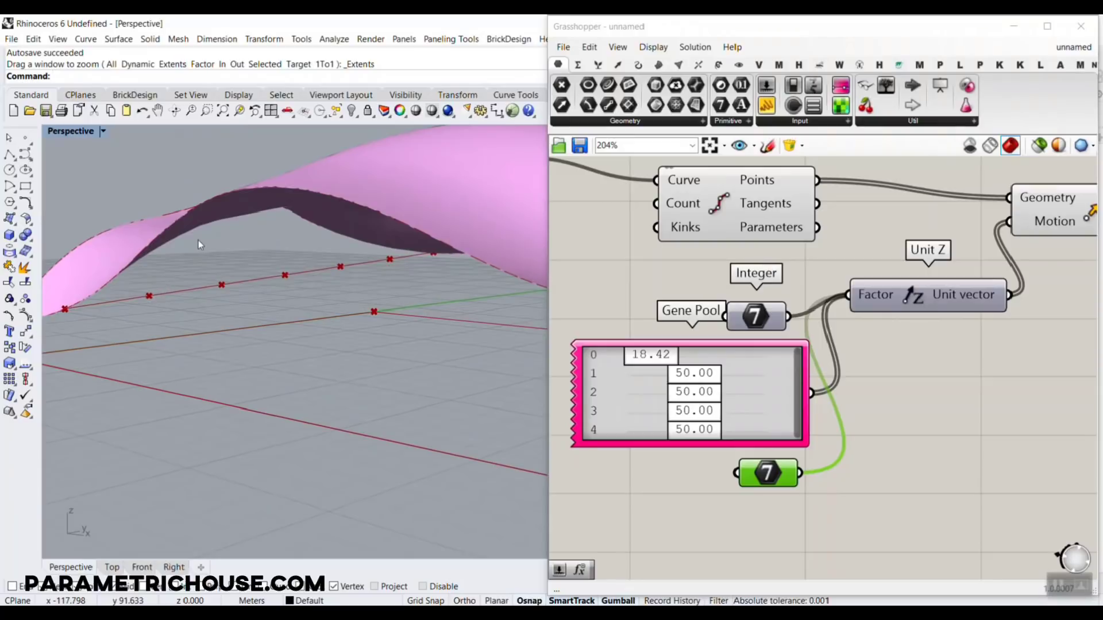
pyautogui.doubleClick(754, 413)
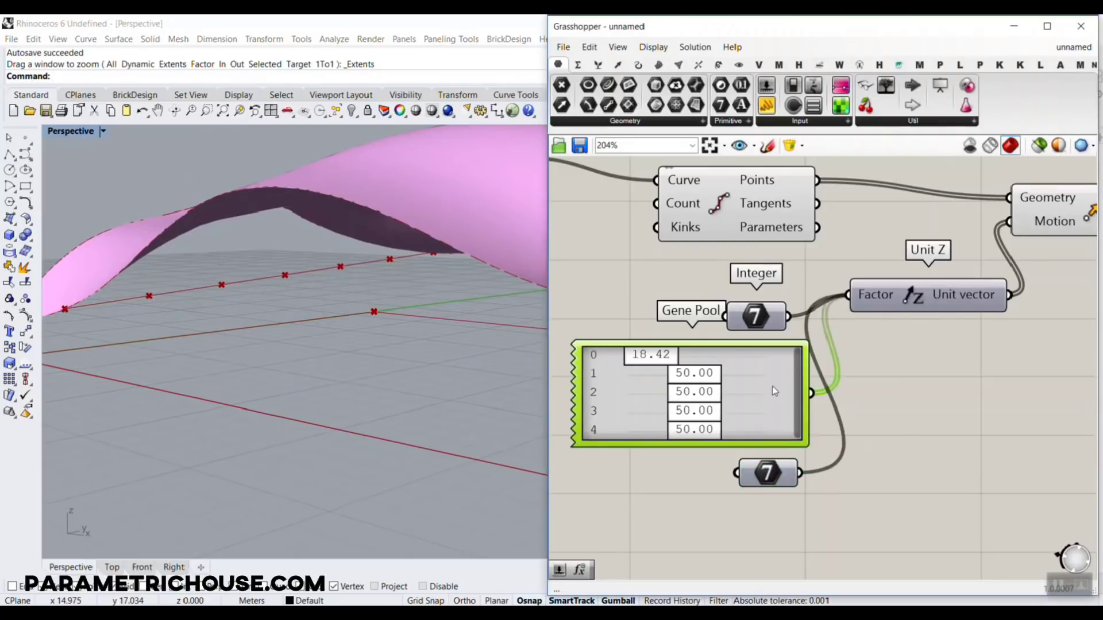
pyautogui.doubleClick(856, 383)
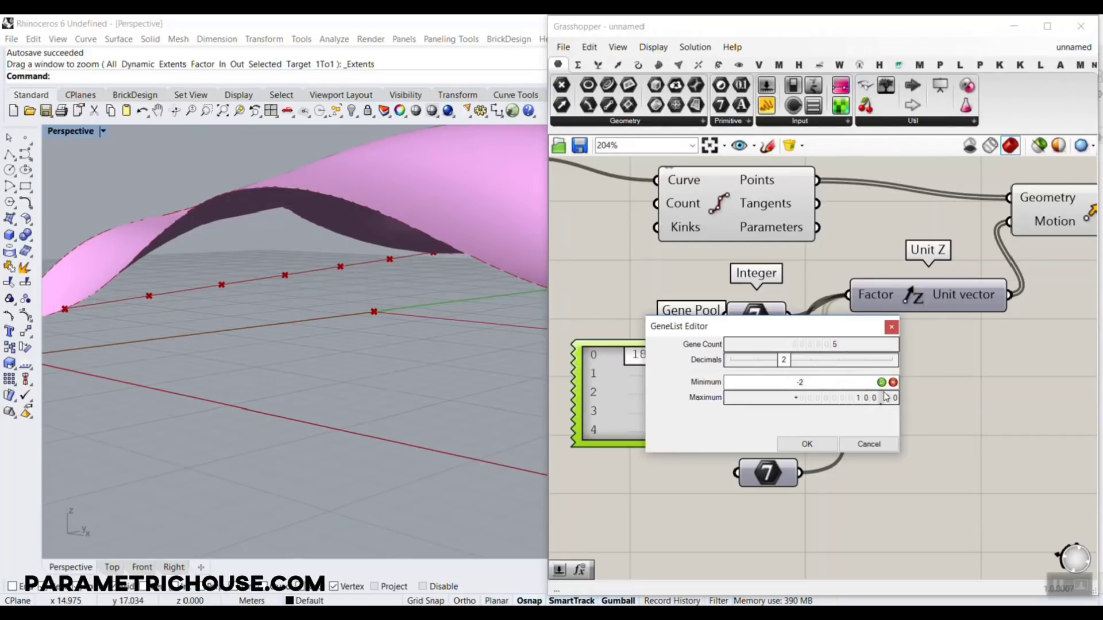
pyautogui.doubleClick(860, 401)
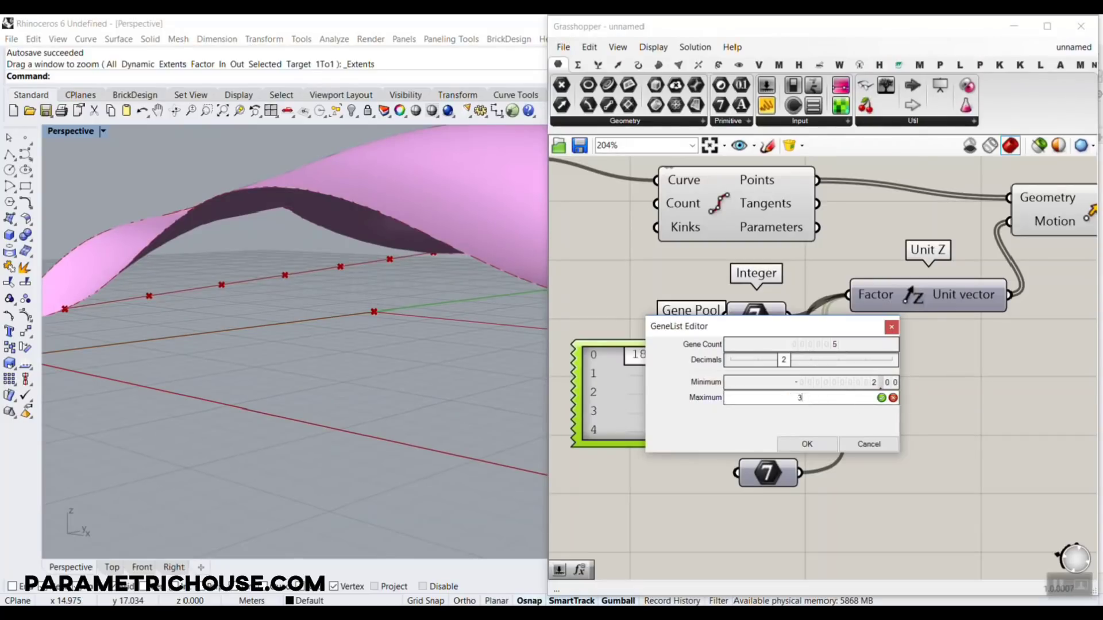
pyautogui.write('3')
pyautogui.click(820, 446)
pyautogui.moveTo(353, 281); pyautogui.dragTo(373, 280, button='right')
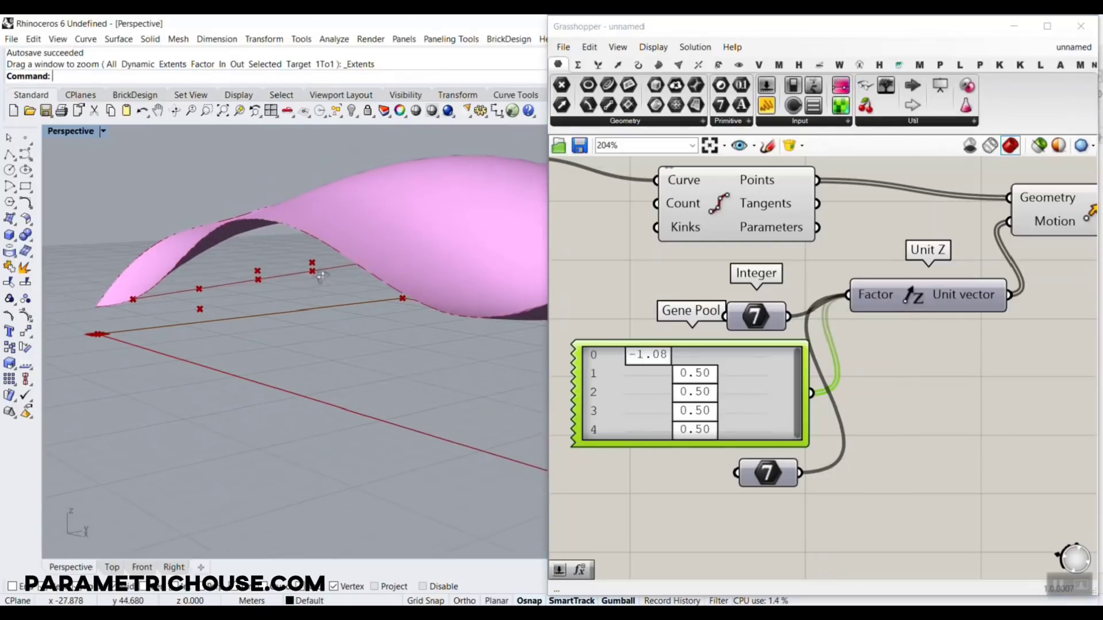
# Step: Set the same Gene Pool's maximum to 5 and raise its first gene to 4.17
pyautogui.moveTo(644, 355); pyautogui.dragTo(771, 380)
pyautogui.doubleClick(726, 391)
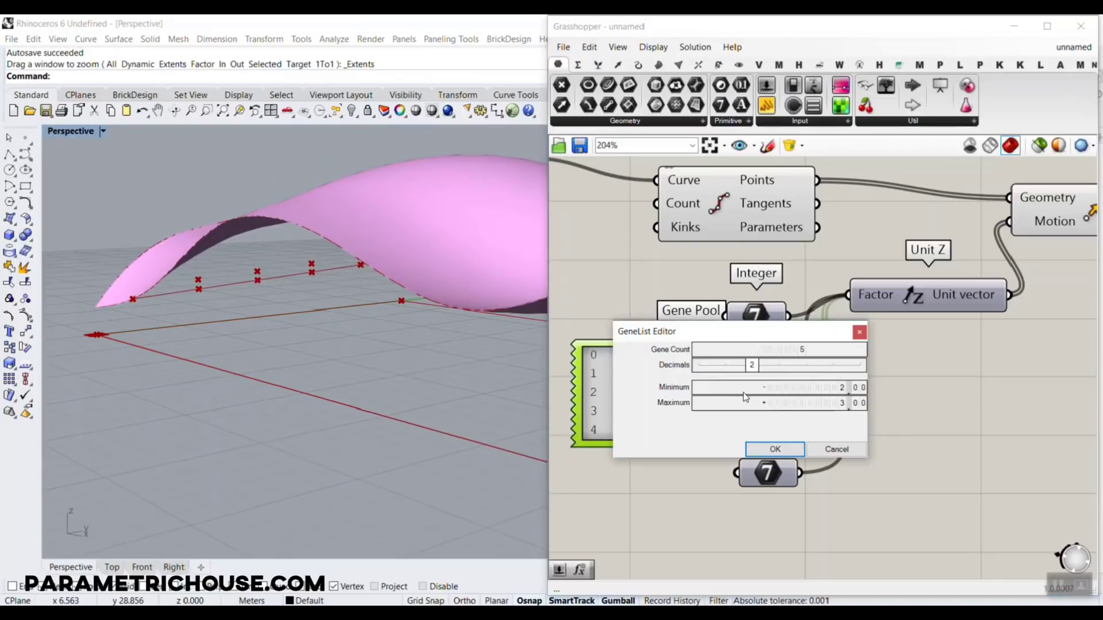
pyautogui.doubleClick(841, 404)
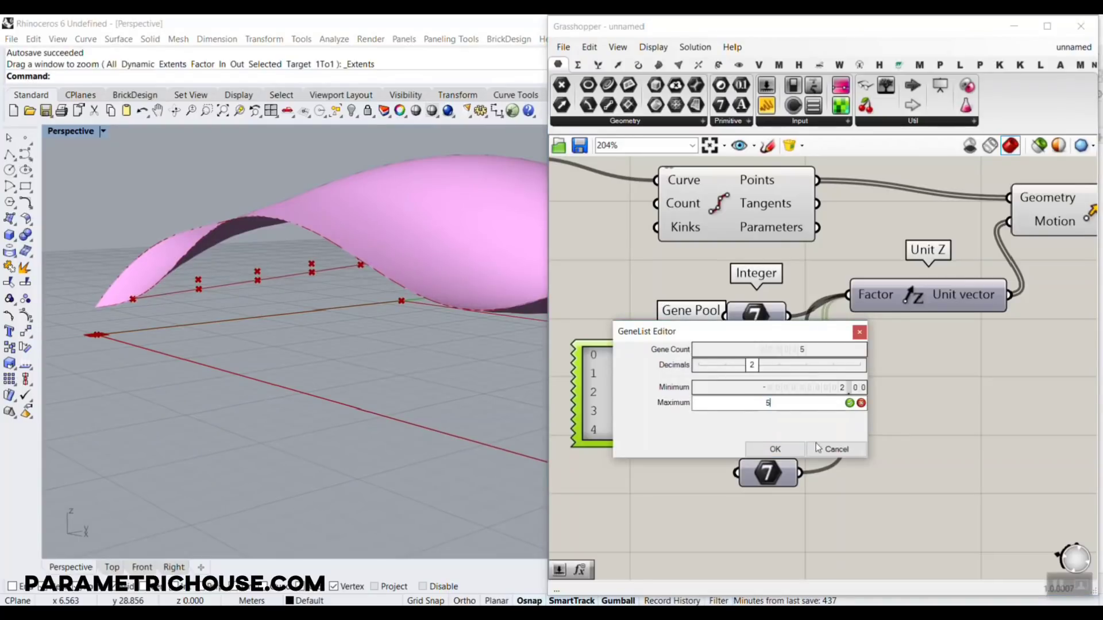
pyautogui.click(775, 449)
pyautogui.moveTo(697, 362); pyautogui.dragTo(804, 378)
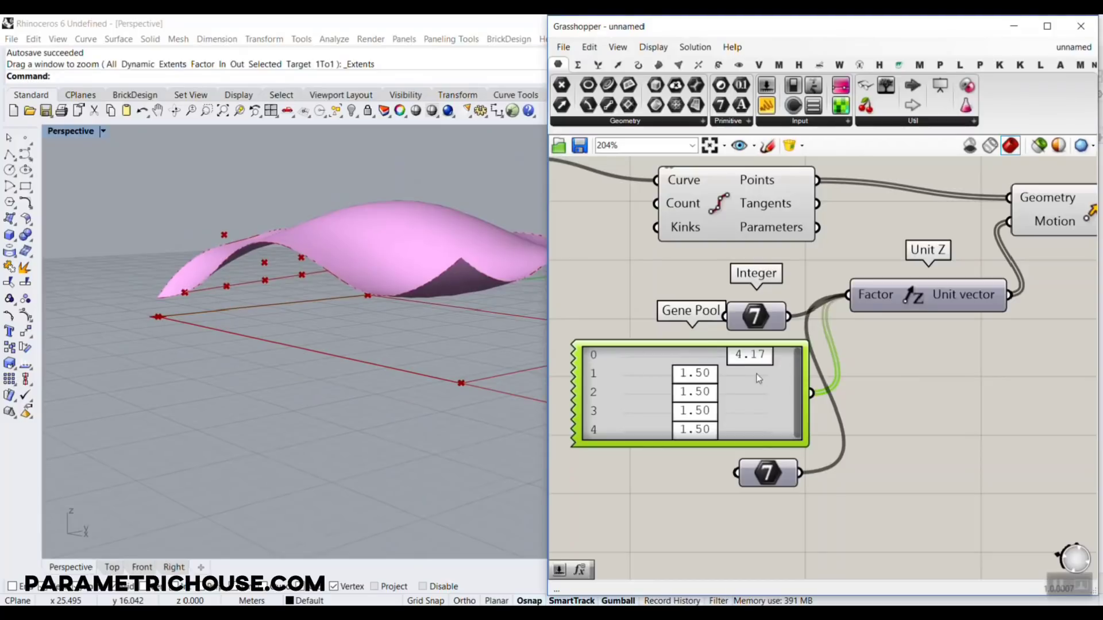
# Step: Add an Interpolate component after Move and connect the moved Geometry to its Vertices input
pyautogui.scroll(-5, 782, 373)
pyautogui.moveTo(905, 310); pyautogui.dragTo(734, 320, button='right')
pyautogui.click(638, 64)
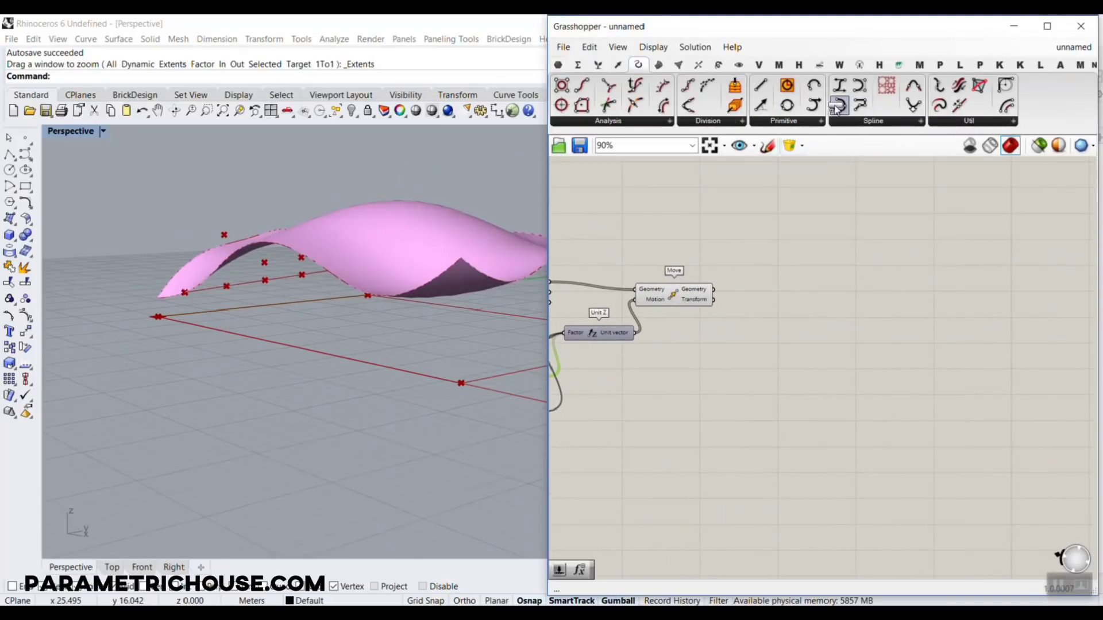
pyautogui.click(838, 109)
pyautogui.scroll(4, 805, 320)
pyautogui.click(804, 318)
pyautogui.moveTo(689, 277); pyautogui.dragTo(737, 285)
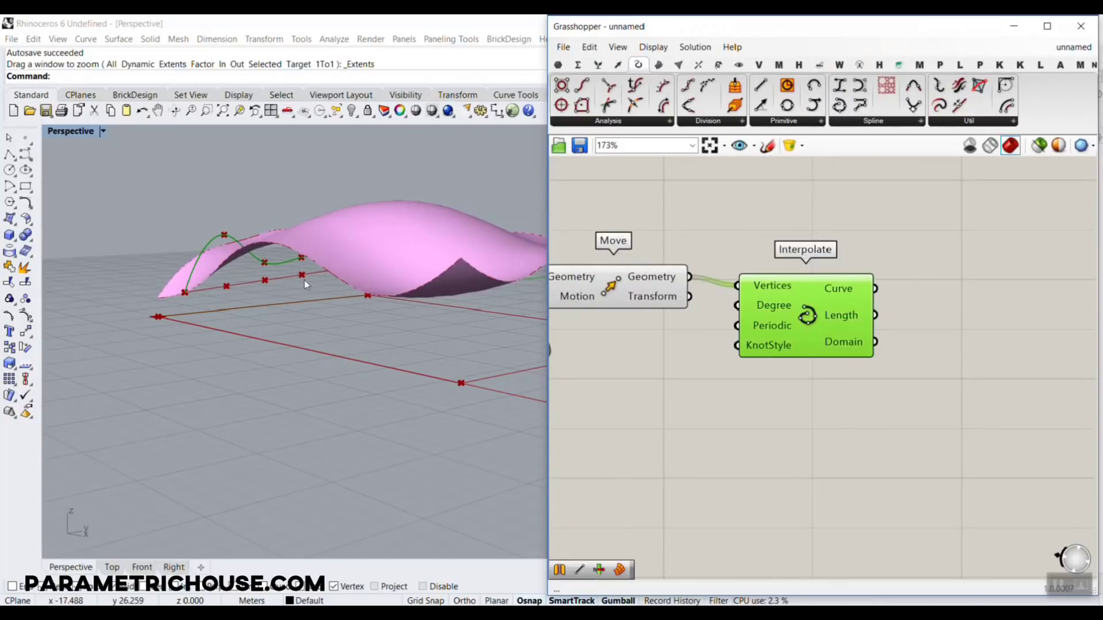
pyautogui.moveTo(305, 284); pyautogui.dragTo(442, 297, button='right')
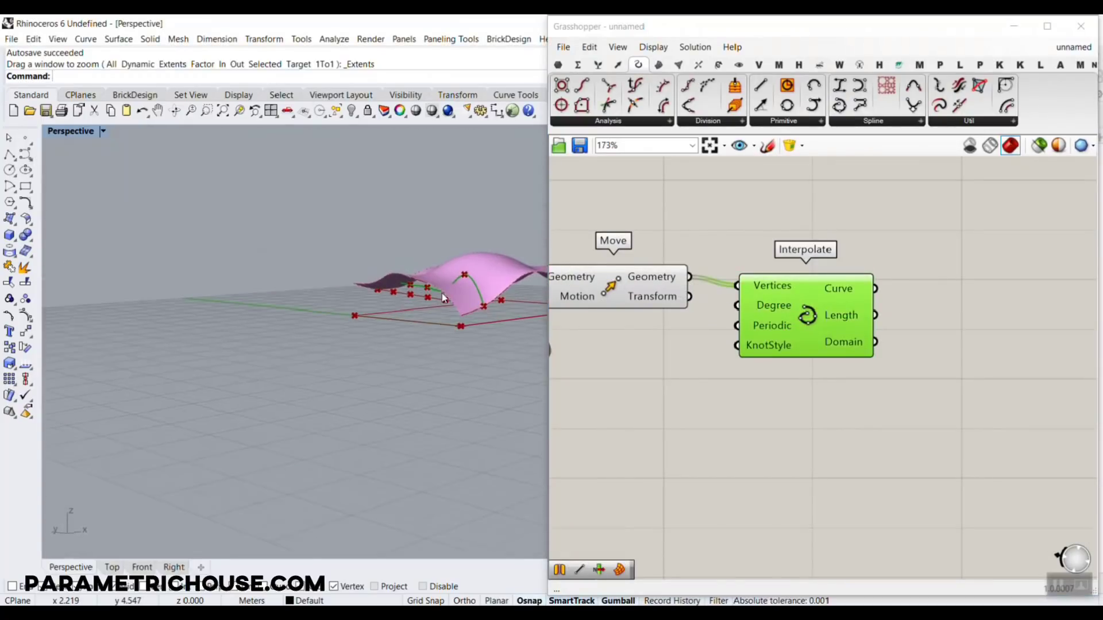
# Step: Turn off the preview of the intermediate curve's components from Evaluate Curve through Move, excluding the Interpolate component
pyautogui.moveTo(721, 321); pyautogui.dragTo(853, 338, button='right')
pyautogui.scroll(-8, 853, 338)
pyautogui.moveTo(832, 301); pyautogui.dragTo(650, 410)
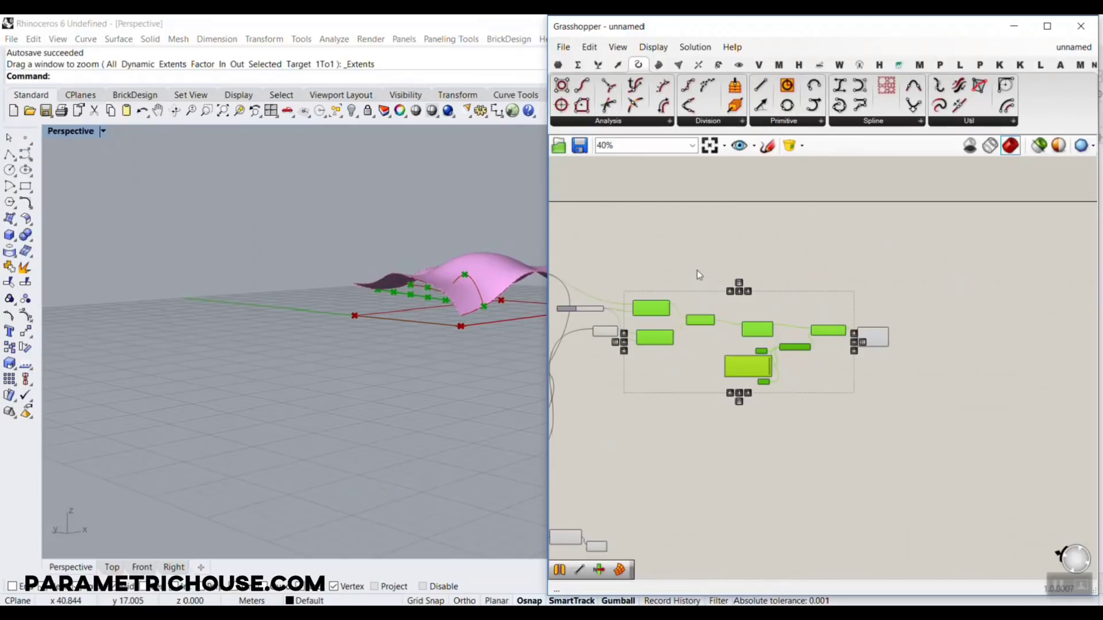
pyautogui.rightClick(697, 275)
pyautogui.click(732, 291)
pyautogui.scroll(6, 442, 326)
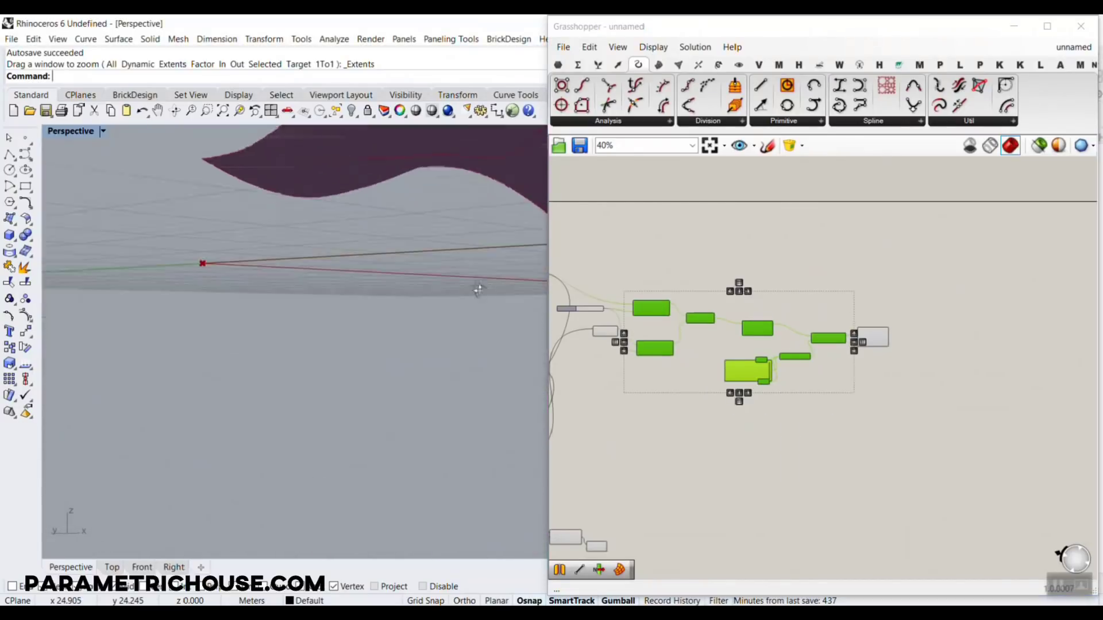
pyautogui.moveTo(478, 289); pyautogui.dragTo(428, 295, button='right')
# Step: Duplicate the whole intermediate-curve chain, from the Number Slider and Flip Curve to Interpolate, and place the copy below the original
pyautogui.moveTo(761, 321); pyautogui.dragTo(895, 293, button='right')
pyautogui.scroll(4, 804, 294)
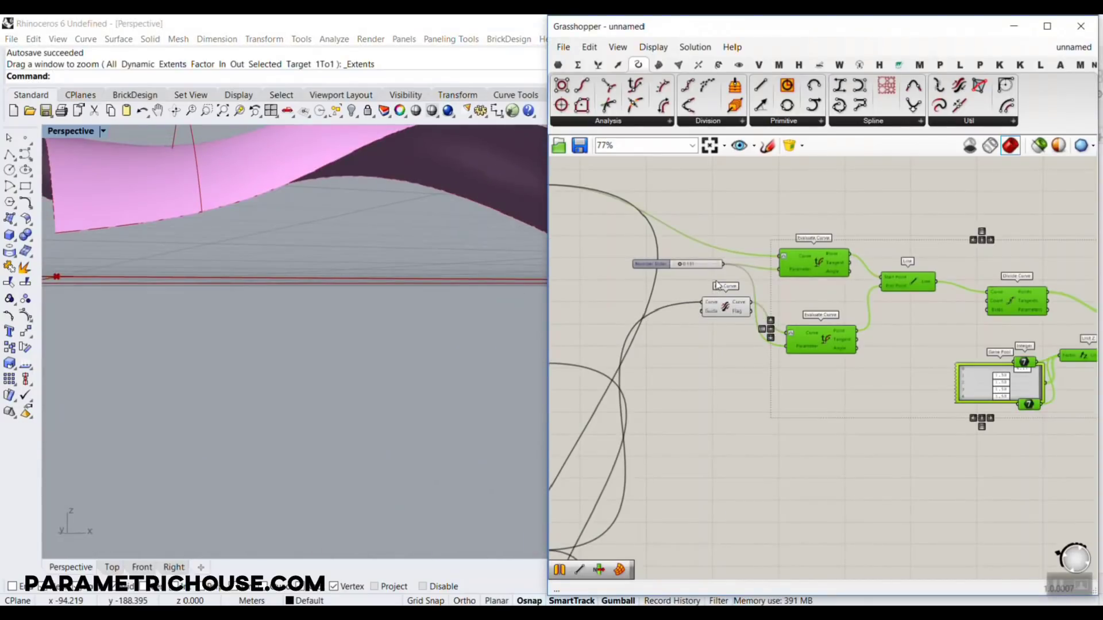
pyautogui.scroll(-2, 841, 300)
pyautogui.moveTo(1057, 260); pyautogui.dragTo(907, 201, button='right')
pyautogui.click(907, 201)
pyautogui.scroll(-2, 935, 227)
pyautogui.moveTo(989, 202)
pyautogui.mouseDown()
pyautogui.moveTo(953, 281)
pyautogui.moveTo(694, 303)
pyautogui.mouseUp()
pyautogui.scroll(-2, 782, 260)
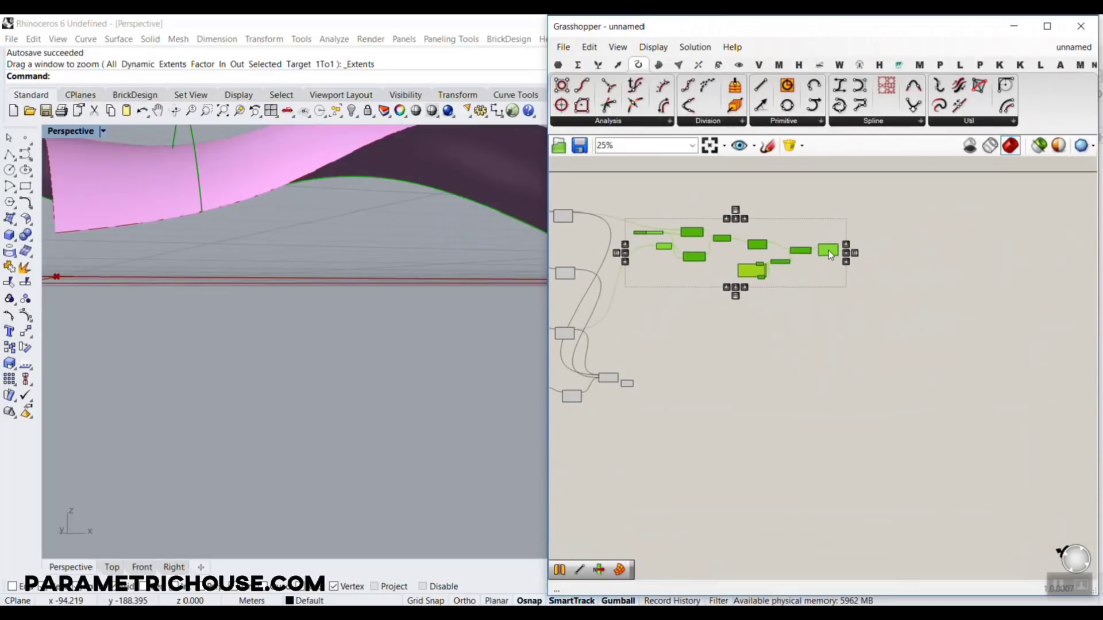
pyautogui.keyDown('alt'); pyautogui.moveTo(829, 255); pyautogui.dragTo(853, 311); pyautogui.keyUp('alt')
# Step: Set the Number Slider of the duplicated chain to 0.738 to shift the second intermediate curve along the edges
pyautogui.scroll(7, 660, 285)
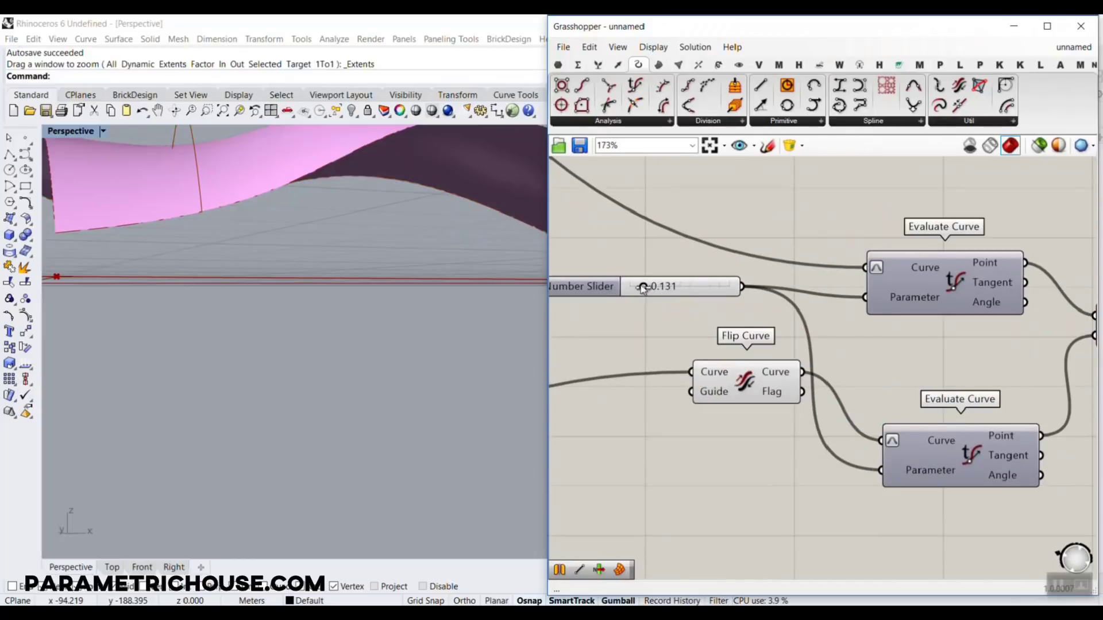
pyautogui.moveTo(673, 288); pyautogui.dragTo(703, 286)
pyautogui.moveTo(350, 321); pyautogui.dragTo(401, 246, button='right')
pyautogui.moveTo(221, 289); pyautogui.dragTo(250, 291, button='right')
pyautogui.moveTo(843, 404); pyautogui.dragTo(874, 434, button='right')
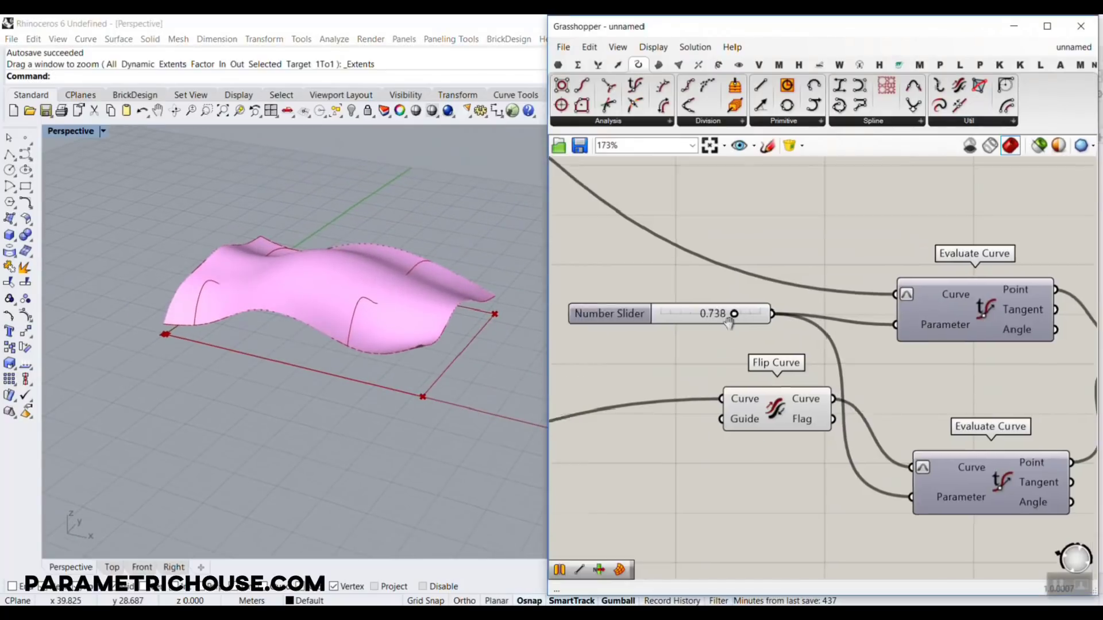
# Step: Set the Number Slider of the original intermediate-curve chain to 0.218
pyautogui.scroll(-6, 874, 433)
pyautogui.scroll(5, 791, 249)
pyautogui.scroll(2, 790, 249)
pyautogui.moveTo(769, 249); pyautogui.dragTo(781, 249)
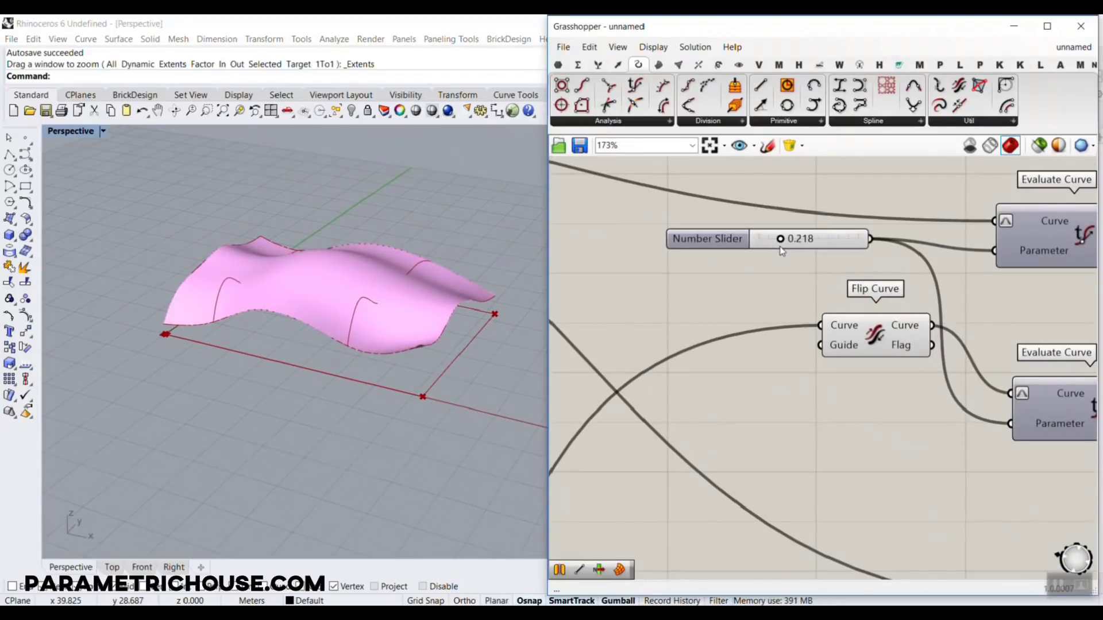
pyautogui.moveTo(779, 371); pyautogui.dragTo(750, 342, button='right')
pyautogui.moveTo(315, 376); pyautogui.dragTo(313, 301, button='right')
# Step: Lower the first gene of the duplicated chain's Gene Pool to reshape the second intermediate curve
pyautogui.moveTo(856, 374); pyautogui.dragTo(640, 311, button='right')
pyautogui.scroll(-6, 641, 312)
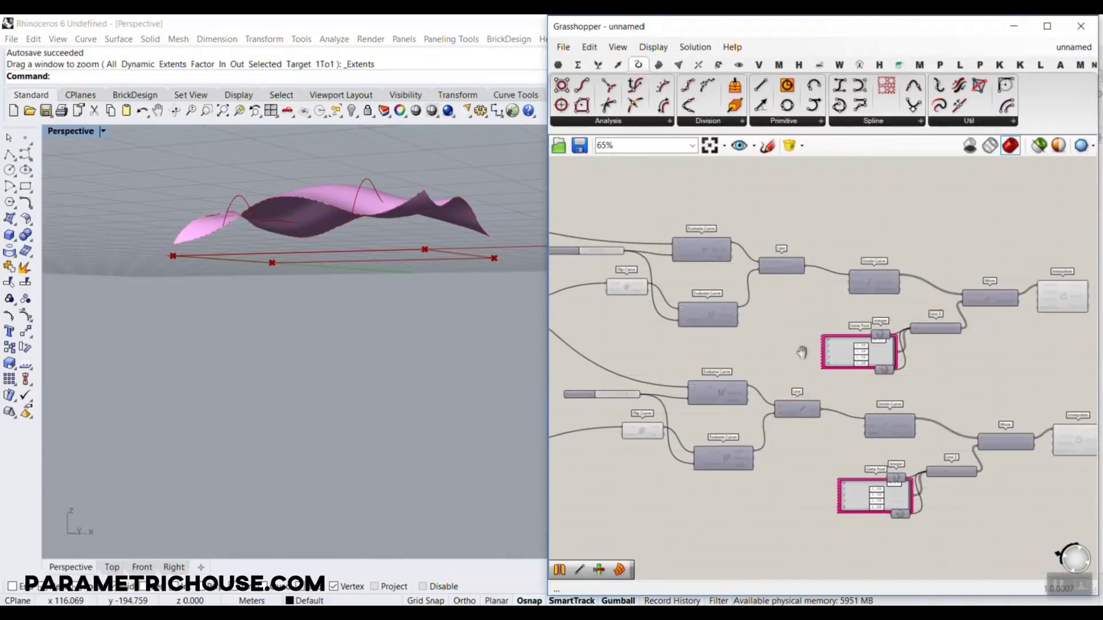
pyautogui.scroll(5, 872, 479)
pyautogui.scroll(8, 882, 507)
pyautogui.moveTo(893, 404); pyautogui.dragTo(867, 412)
pyautogui.moveTo(339, 291); pyautogui.dragTo(317, 402, button='right')
# Step: Select Network Surface and Custom Preview together and move them to a new spot on the canvas
pyautogui.scroll(-10, 654, 295)
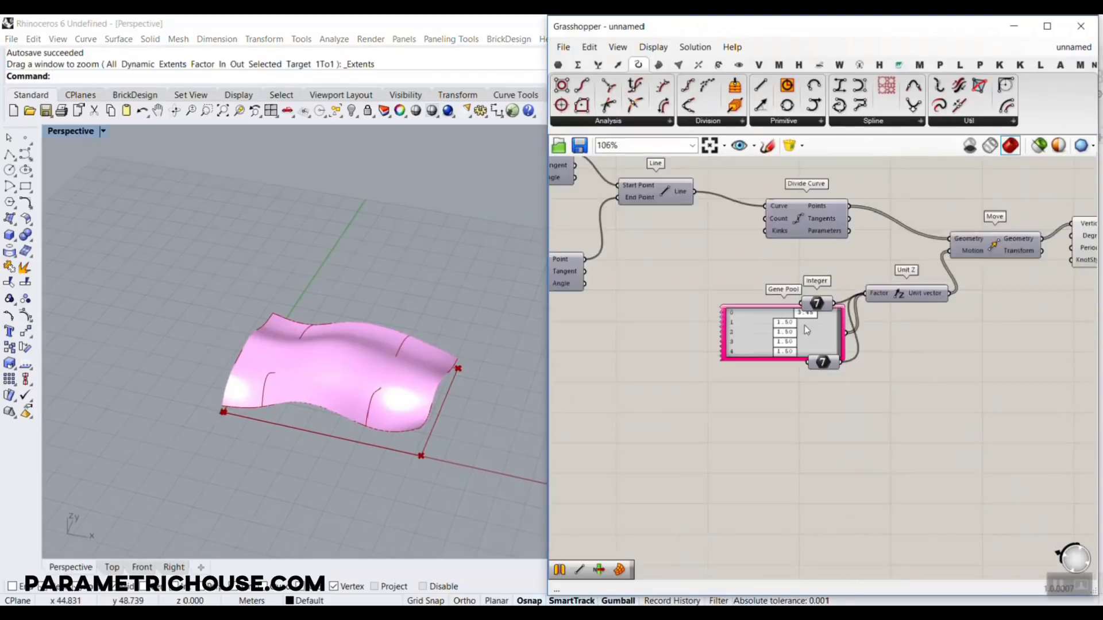
pyautogui.scroll(4, 776, 392)
pyautogui.scroll(3, 776, 392)
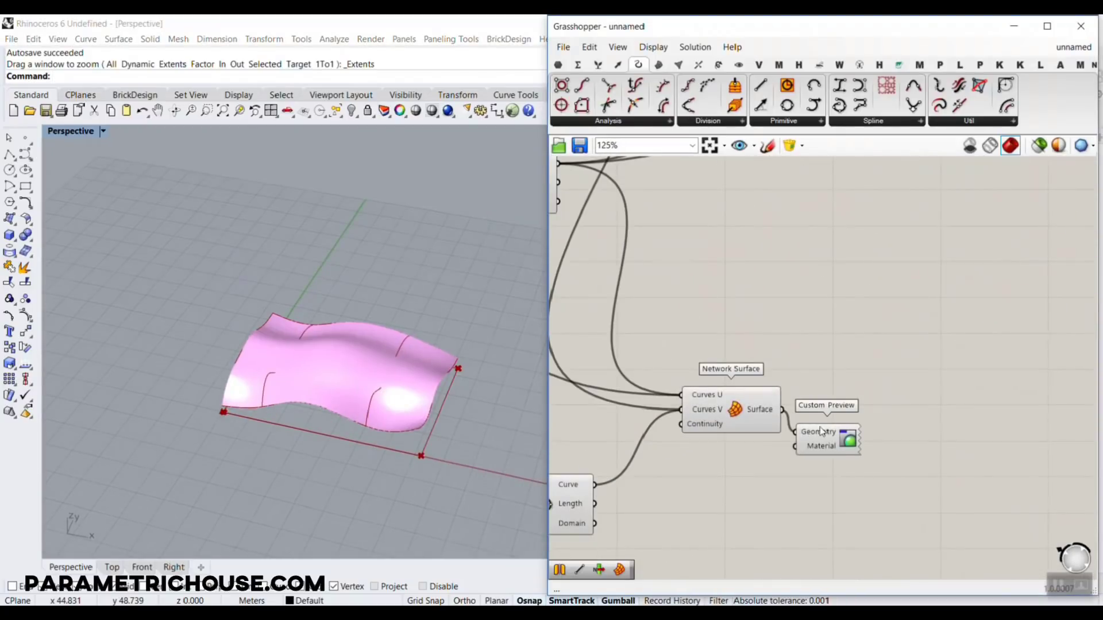
pyautogui.moveTo(726, 374); pyautogui.dragTo(847, 489)
pyautogui.scroll(-3, 671, 396)
pyautogui.scroll(-2, 671, 395)
pyautogui.moveTo(671, 395); pyautogui.dragTo(763, 333)
pyautogui.click(611, 223)
# Step: Examine which edge curve each Interpolate component produces and which curves feed Network Surface's Curves V input
pyautogui.scroll(3, 609, 216)
pyautogui.moveTo(623, 170); pyautogui.dragTo(649, 276, button='right')
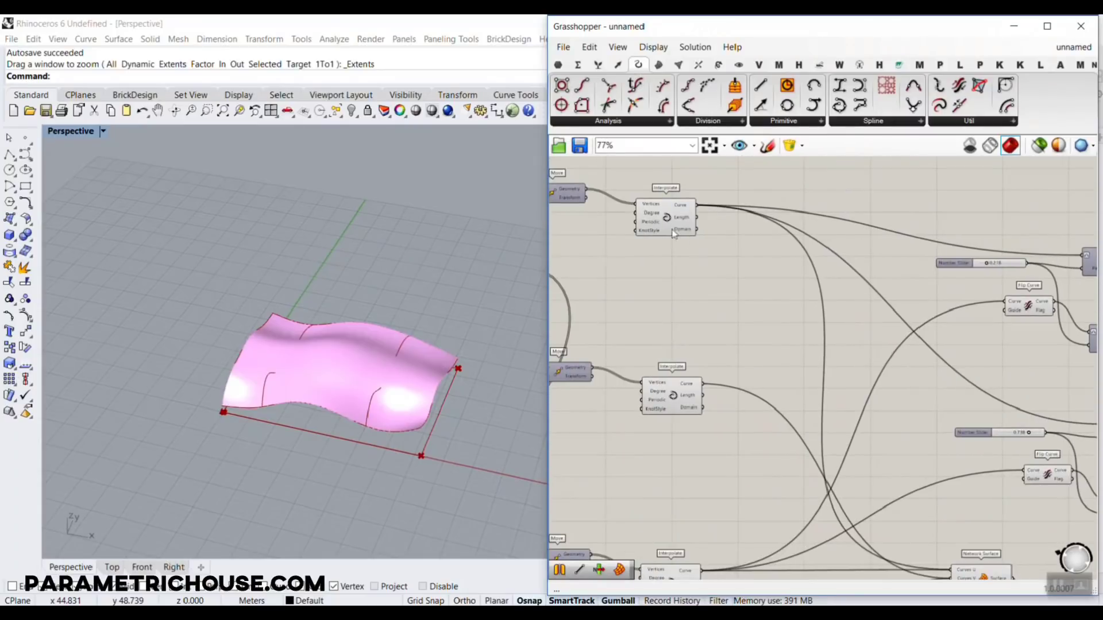
pyautogui.click(667, 222)
pyautogui.moveTo(691, 376); pyautogui.dragTo(695, 288, button='right')
pyautogui.scroll(-3, 697, 293)
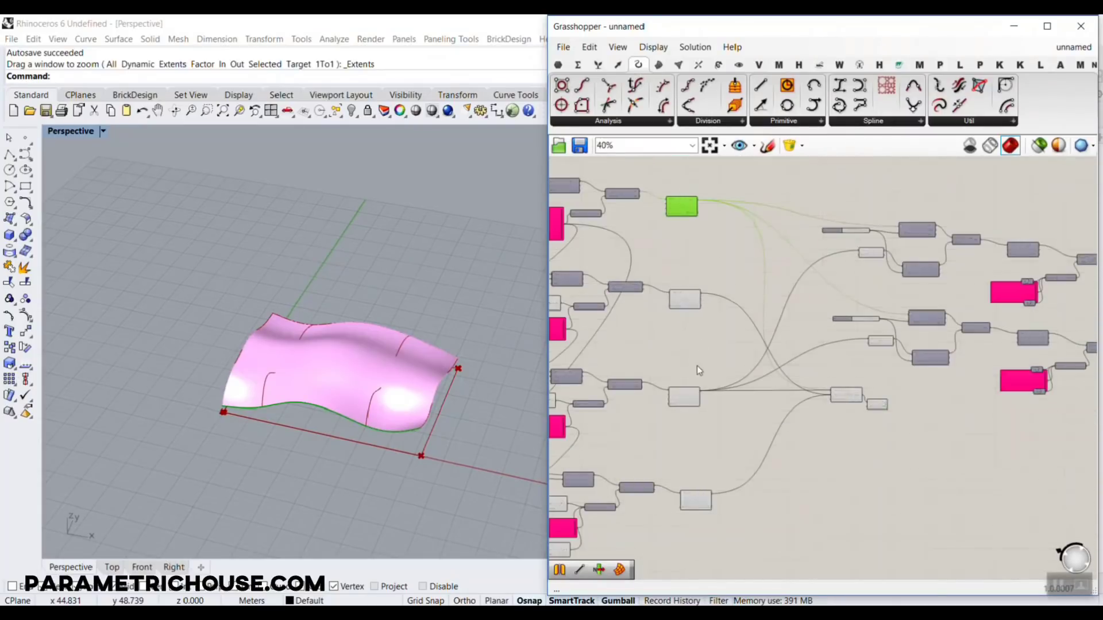
pyautogui.scroll(3, 697, 366)
pyautogui.click(672, 398)
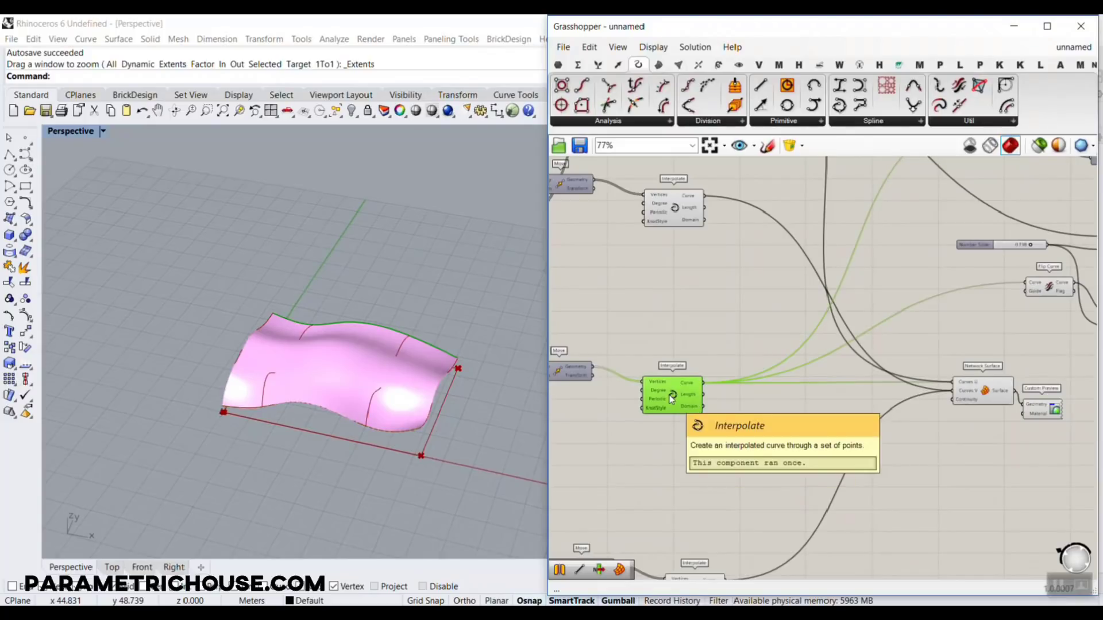
pyautogui.scroll(-2, 690, 345)
pyautogui.click(687, 279)
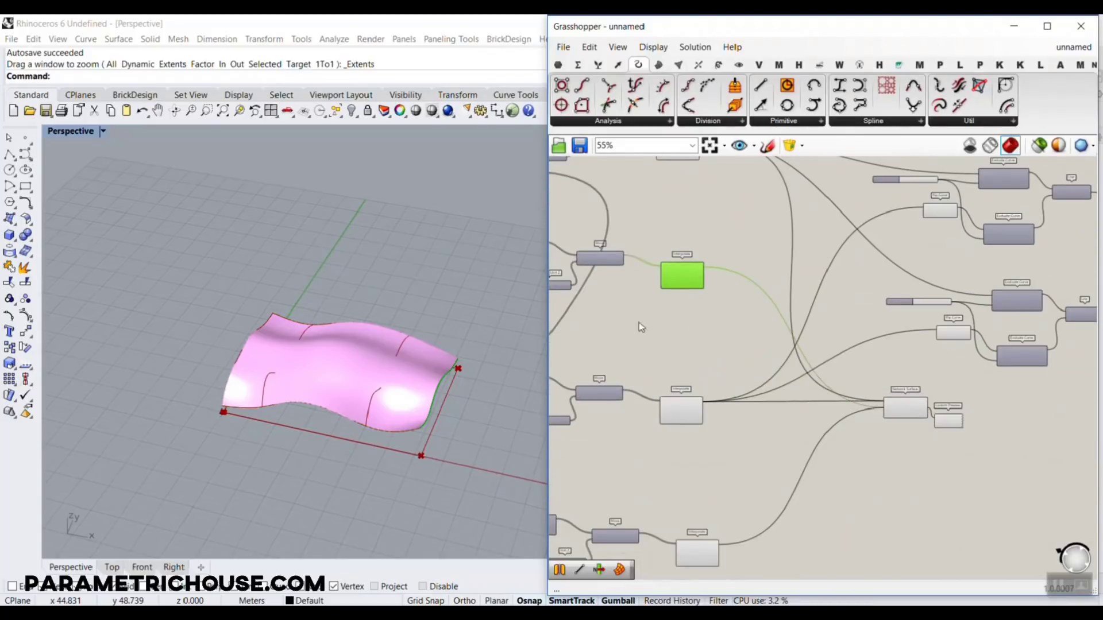
pyautogui.scroll(5, 439, 347)
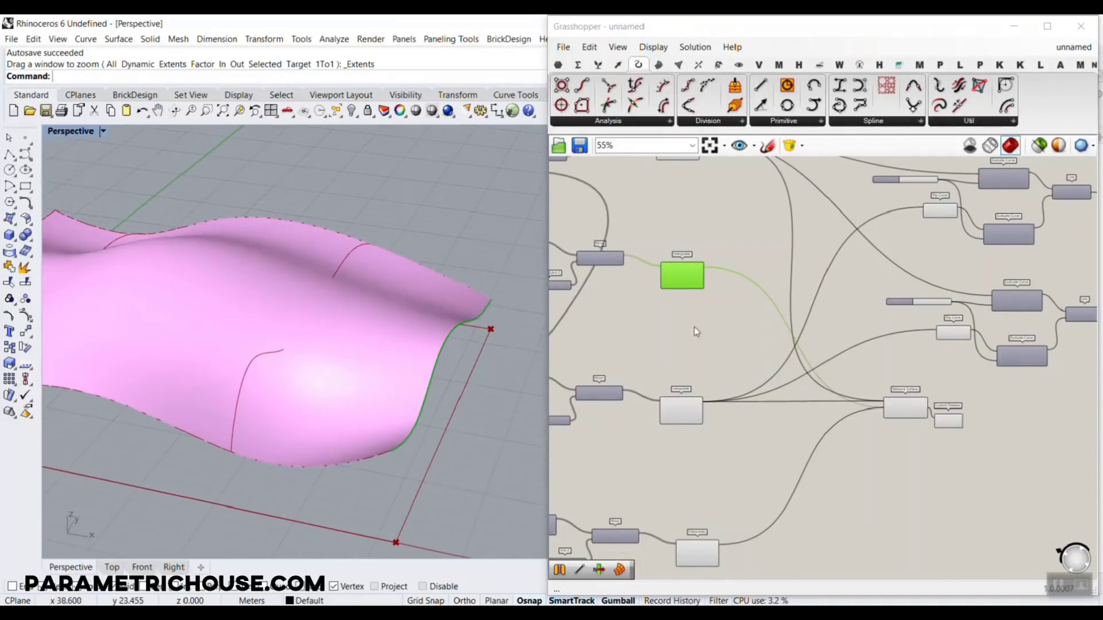
pyautogui.scroll(6, 901, 390)
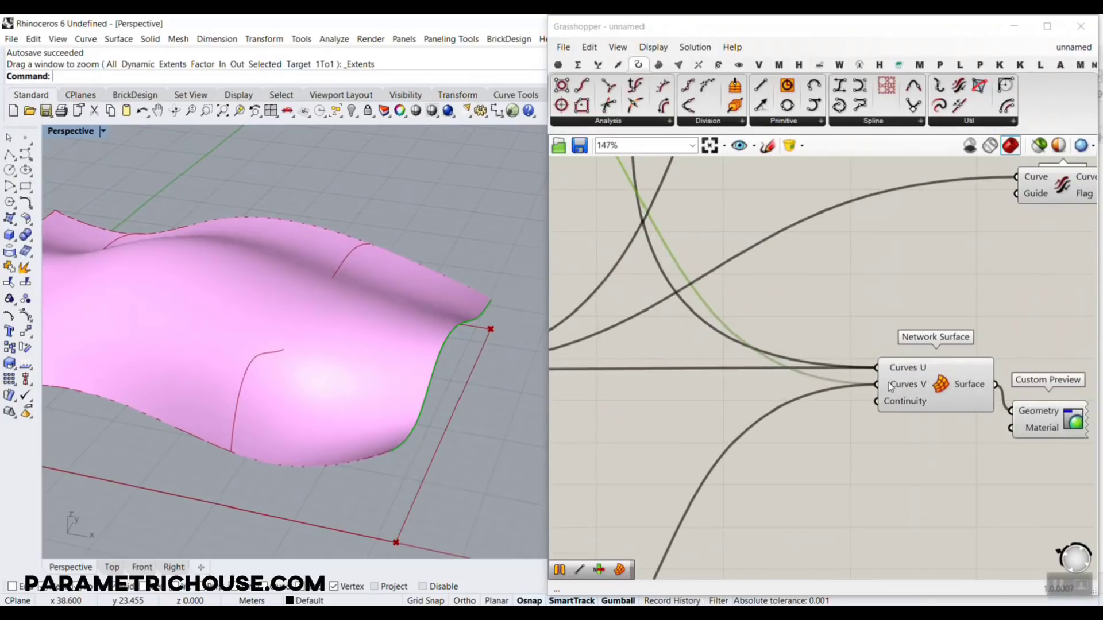
pyautogui.moveTo(888, 381)
pyautogui.scroll(-4, 888, 381)
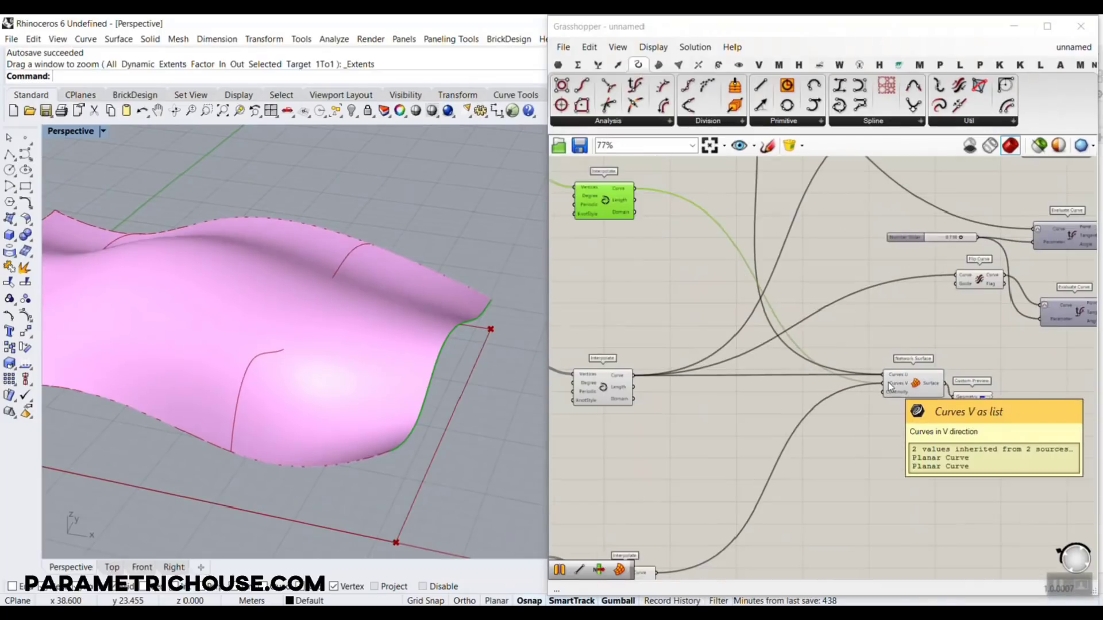
# Step: Reconnect only the second edge's Interpolate curve to Network Surface's Curves V input and delete the Custom Preview component
pyautogui.click(602, 219)
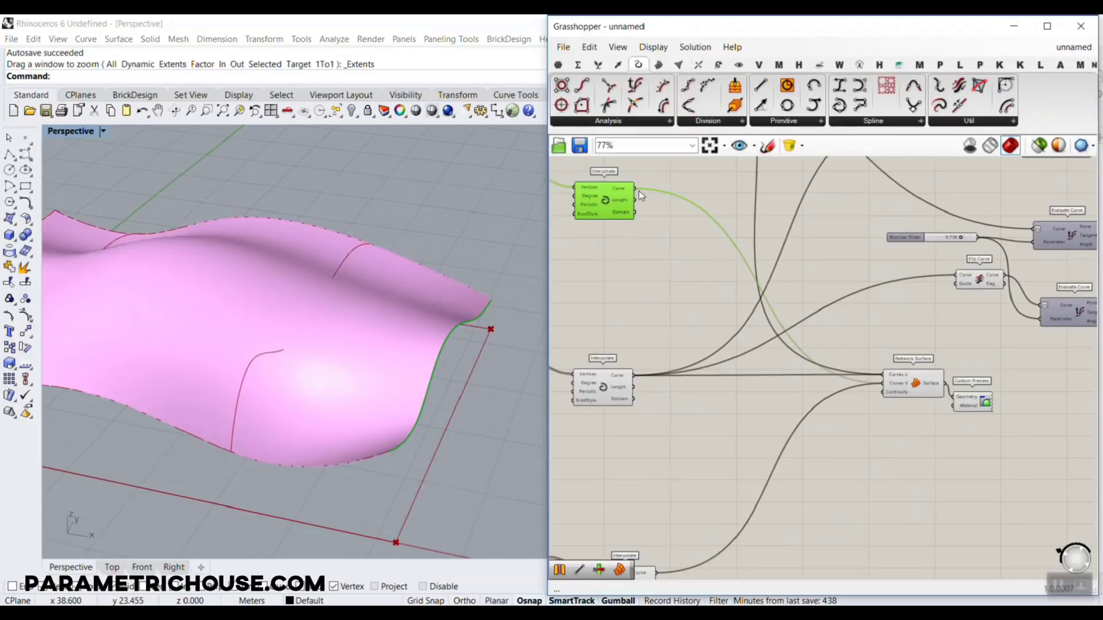
pyautogui.moveTo(640, 193); pyautogui.dragTo(883, 388)
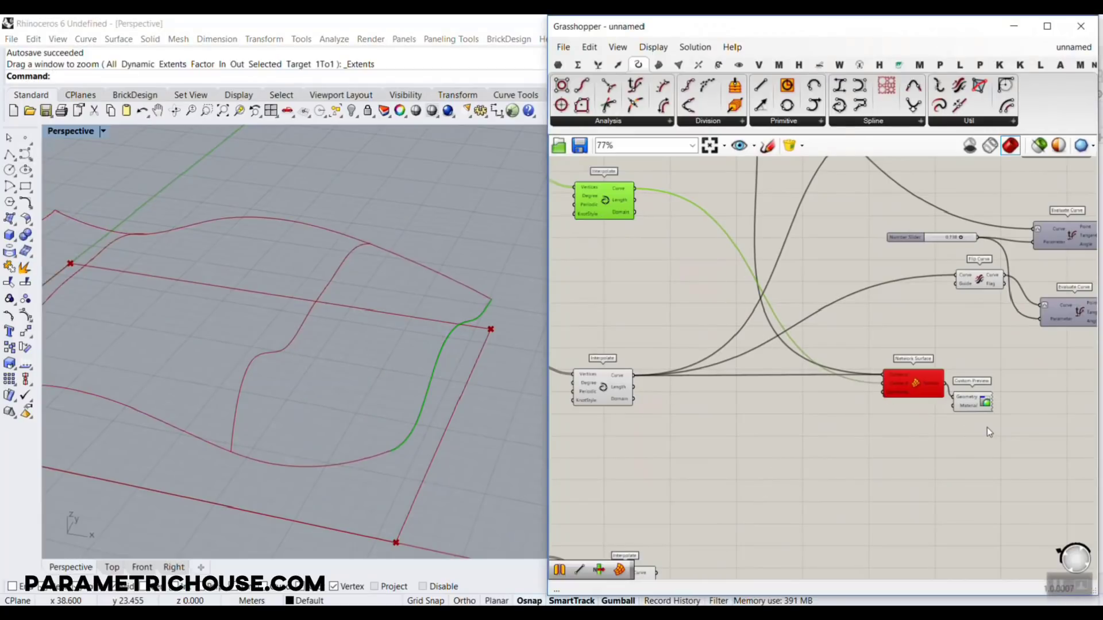
pyautogui.click(980, 409)
pyautogui.press('Delete')
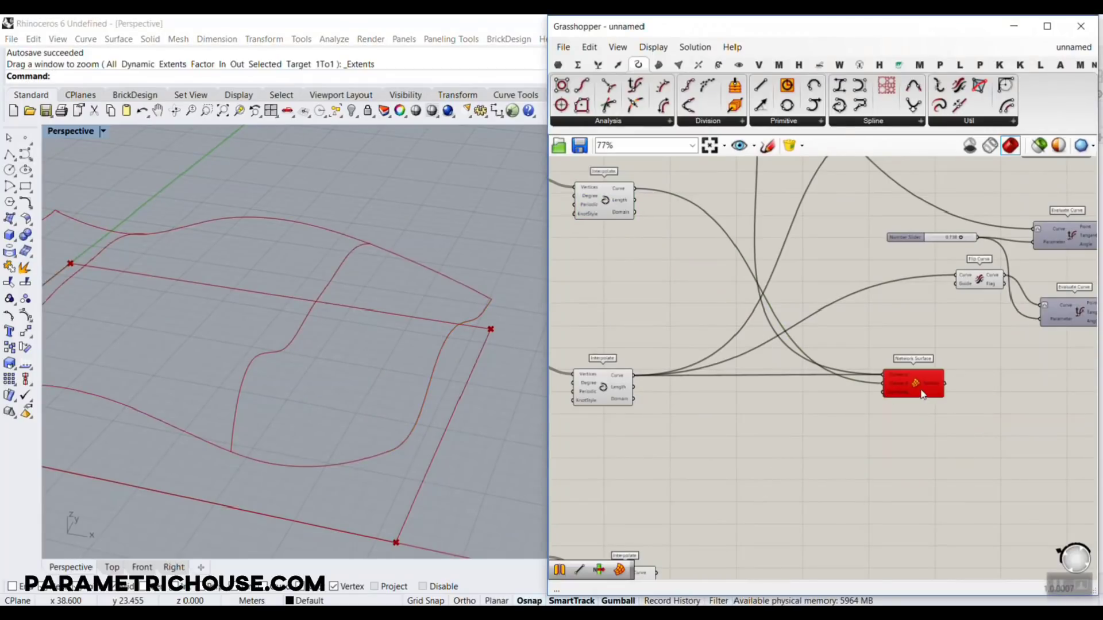
# Step: Move the Network Surface component past the ends of the two intermediate-curve chains
pyautogui.moveTo(922, 393); pyautogui.dragTo(989, 325)
pyautogui.scroll(-3, 890, 449)
pyautogui.click(752, 333)
pyautogui.scroll(-3, 808, 430)
# Step: Add both intermediate Interpolate curves to Network Surface's Curves V input, the original chain first and the duplicate second
pyautogui.scroll(5, 1028, 372)
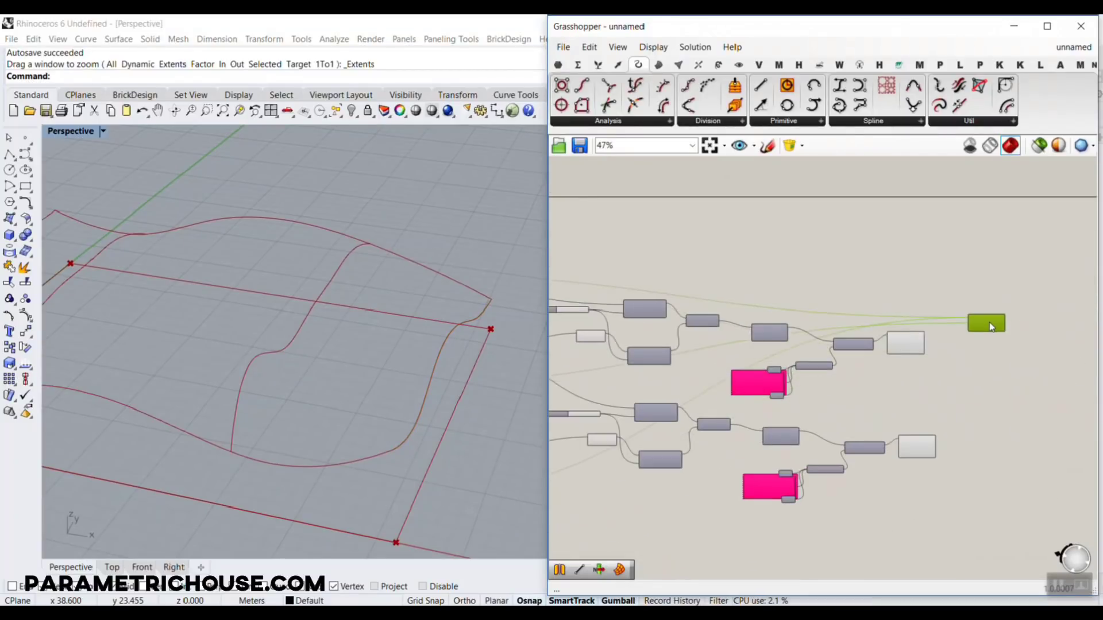
pyautogui.scroll(4, 935, 340)
pyautogui.keyDown('shift'); pyautogui.moveTo(910, 337); pyautogui.dragTo(1001, 314); pyautogui.keyUp('shift')
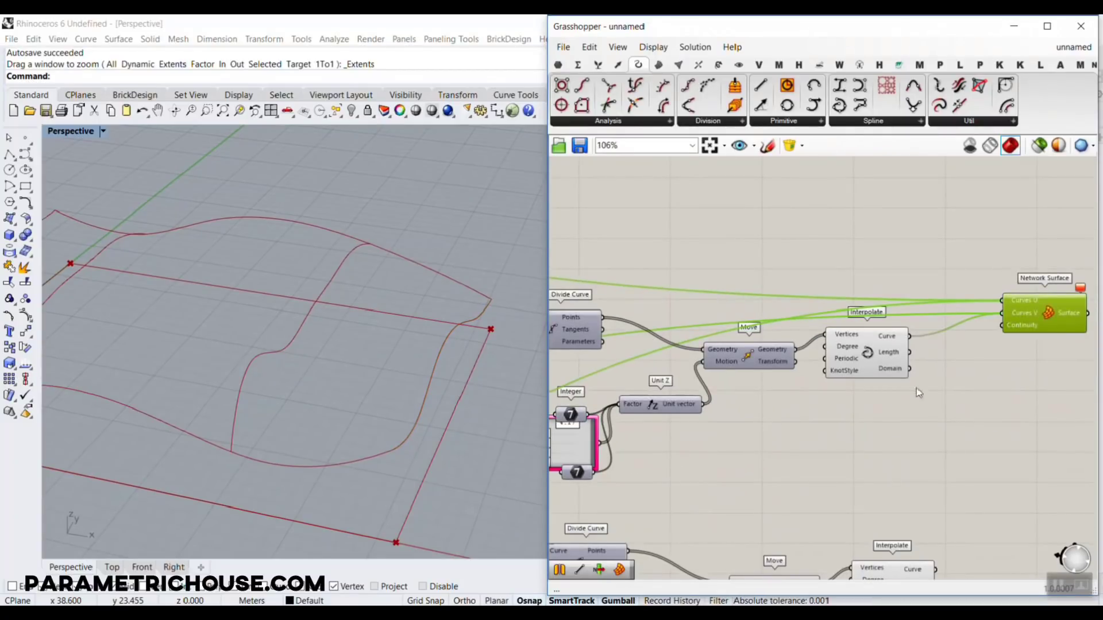
pyautogui.moveTo(917, 390); pyautogui.dragTo(870, 324, button='right')
pyautogui.keyDown('shift'); pyautogui.moveTo(888, 502); pyautogui.dragTo(953, 245); pyautogui.keyUp('shift')
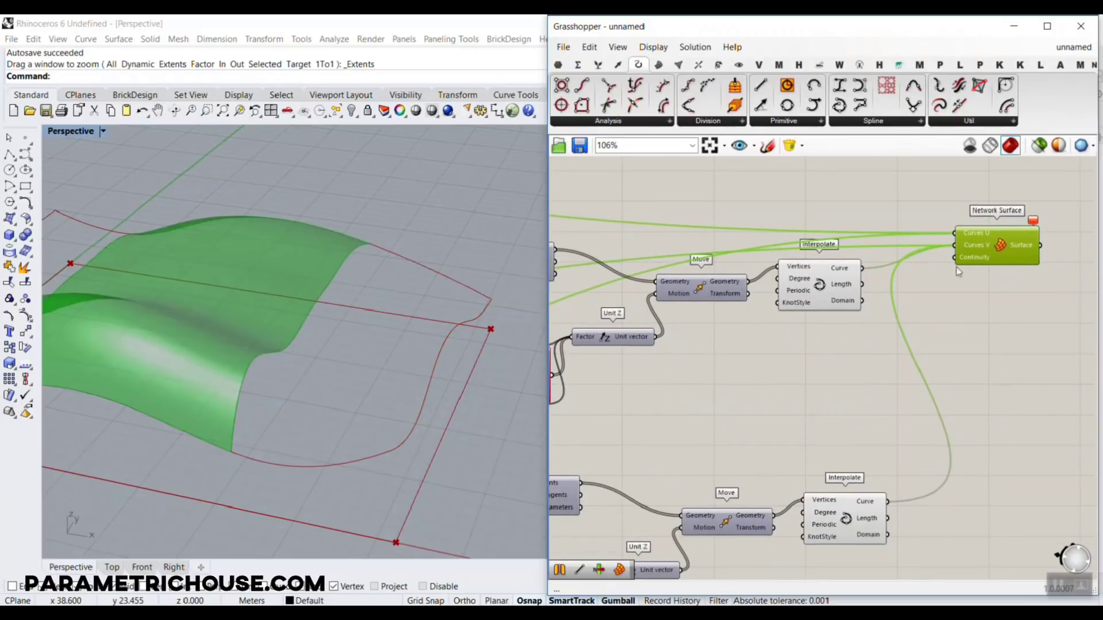
# Step: Move the Network Surface component back toward the edge-curve chains, before the intermediate-curve chains and near the remaining edge's Interpolate component
pyautogui.scroll(-5, 1047, 296)
pyautogui.scroll(-4, 1062, 385)
pyautogui.moveTo(1047, 296); pyautogui.dragTo(908, 426)
pyautogui.scroll(4, 827, 446)
pyautogui.scroll(3, 741, 425)
# Step: Add the remaining opposite edge's Interpolate curve as the last source of Network Surface's Curves V input
pyautogui.click(737, 446)
pyautogui.moveTo(283, 377); pyautogui.dragTo(298, 254, button='right')
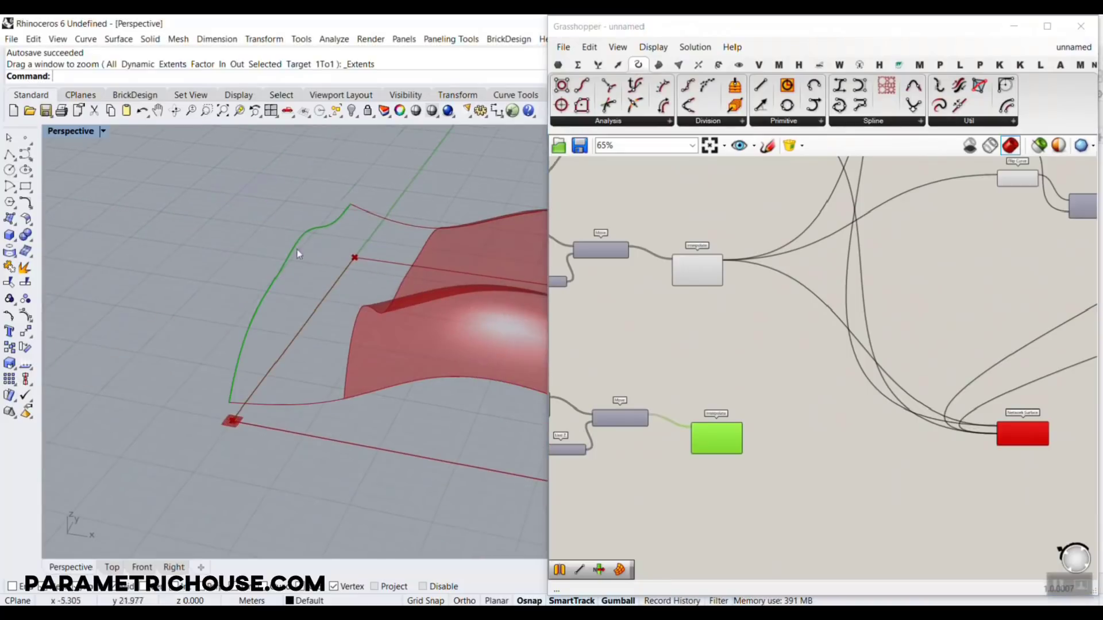
pyautogui.scroll(4, 756, 442)
pyautogui.scroll(-4, 715, 404)
pyautogui.keyDown('shift'); pyautogui.moveTo(725, 411); pyautogui.dragTo(936, 411); pyautogui.keyUp('shift')
pyautogui.scroll(4, 935, 411)
pyautogui.scroll(-4, 264, 300)
pyautogui.moveTo(310, 337); pyautogui.dragTo(373, 310, button='right')
pyautogui.scroll(4, 264, 299)
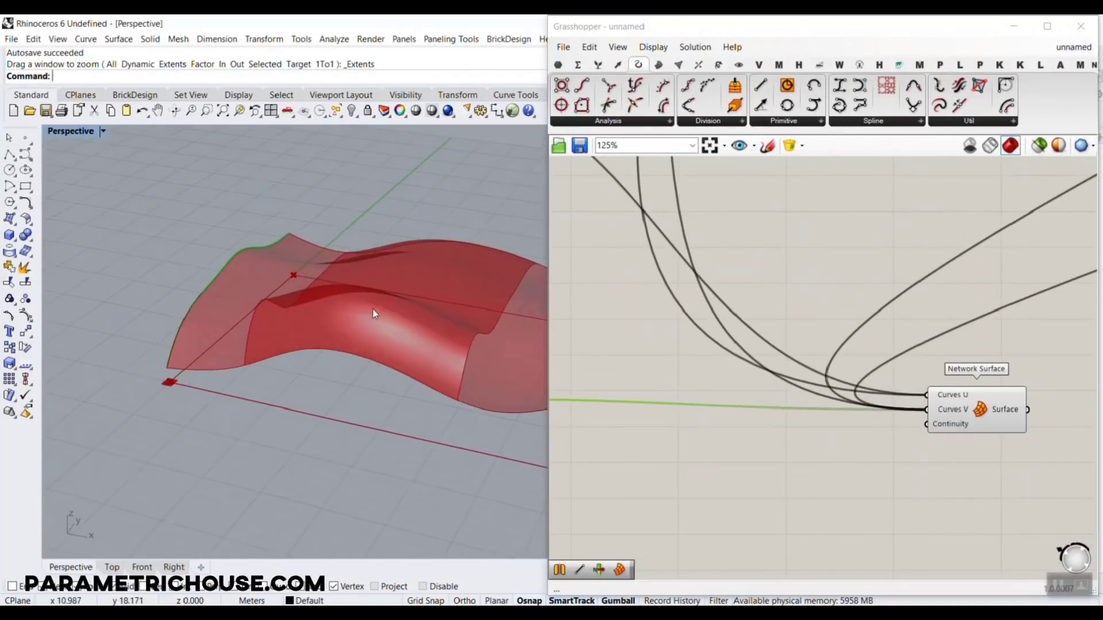
# Step: Inspect the data-tree branches of the curves feeding Network Surface's Curves V input
pyautogui.moveTo(924, 368); pyautogui.dragTo(789, 281, button='right')
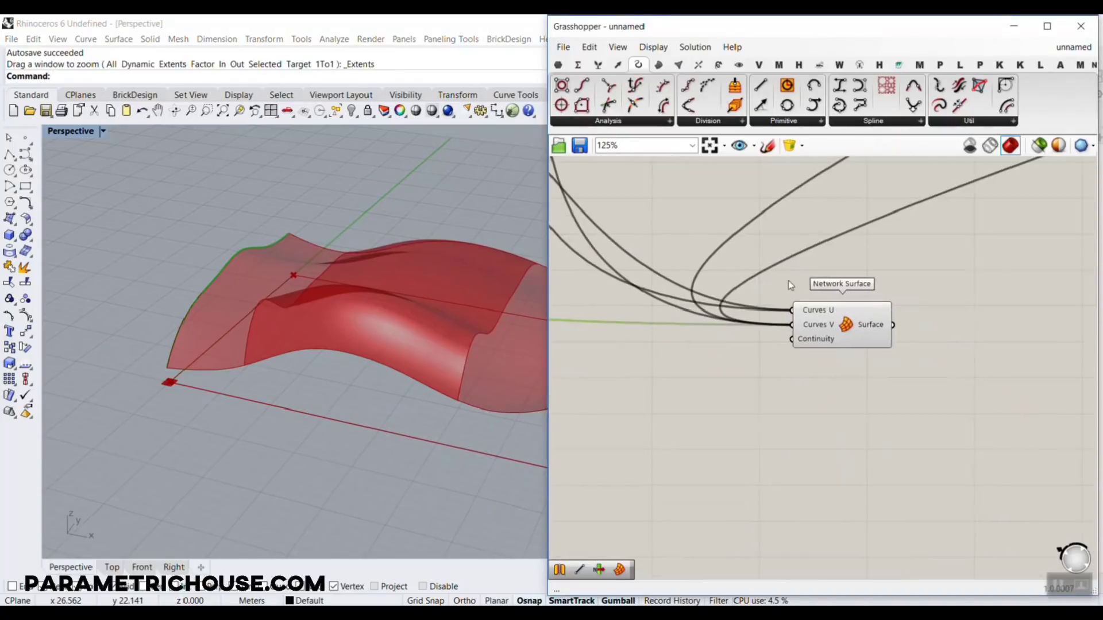
pyautogui.scroll(4, 827, 339)
pyautogui.moveTo(801, 295)
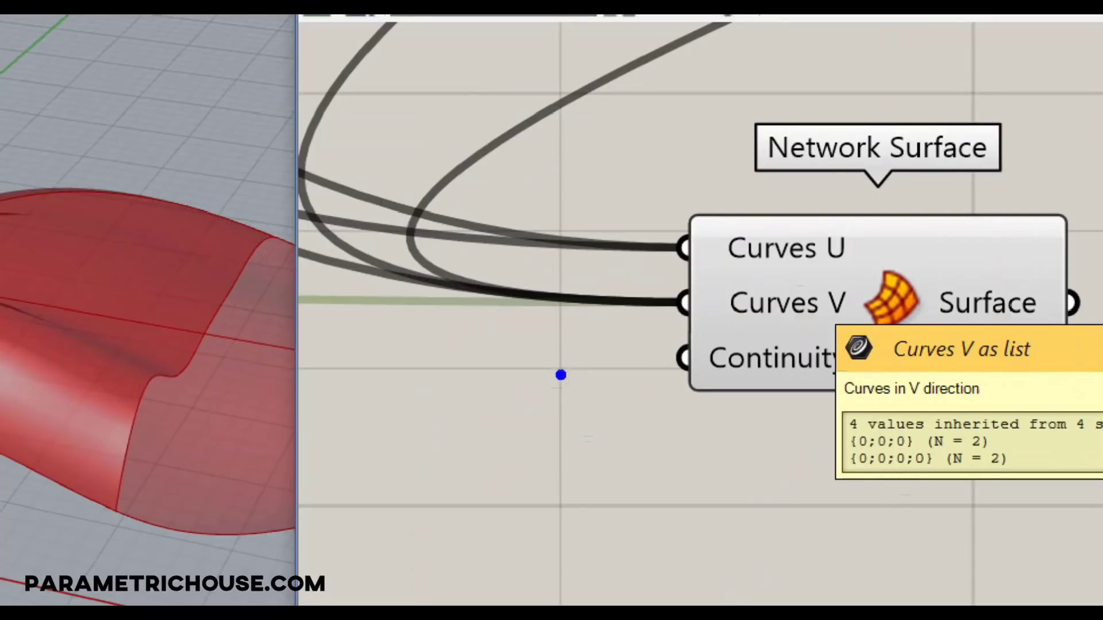
pyautogui.moveTo(433, 492)
pyautogui.mouseDown()
pyautogui.moveTo(574, 476)
pyautogui.moveTo(718, 524)
pyautogui.mouseUp()
pyautogui.moveTo(472, 334)
pyautogui.mouseDown()
pyautogui.moveTo(721, 370)
pyautogui.moveTo(775, 347)
pyautogui.mouseUp()
pyautogui.moveTo(522, 460); pyautogui.dragTo(597, 329)
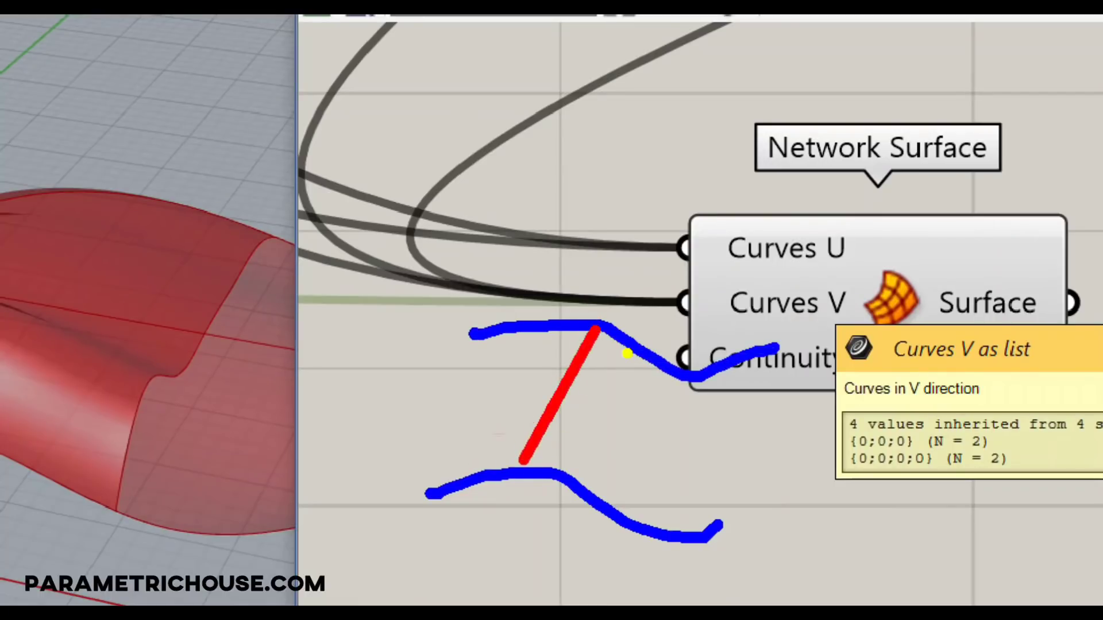
pyautogui.moveTo(598, 332)
pyautogui.mouseDown()
pyautogui.moveTo(548, 325)
pyautogui.moveTo(522, 457)
pyautogui.mouseUp()
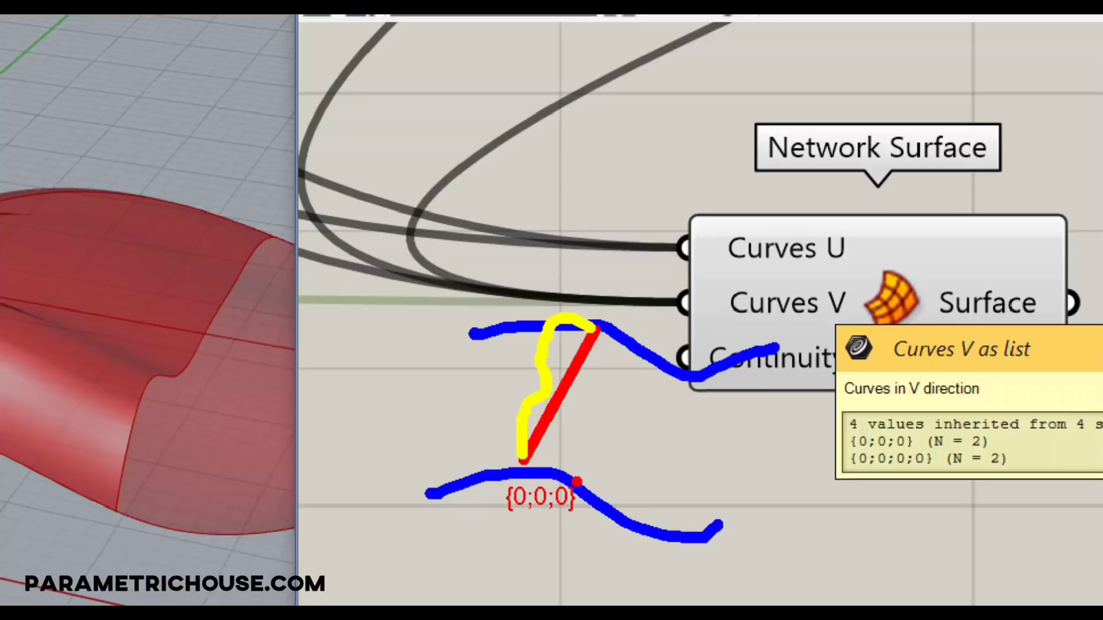
pyautogui.moveTo(412, 398); pyautogui.dragTo(526, 391)
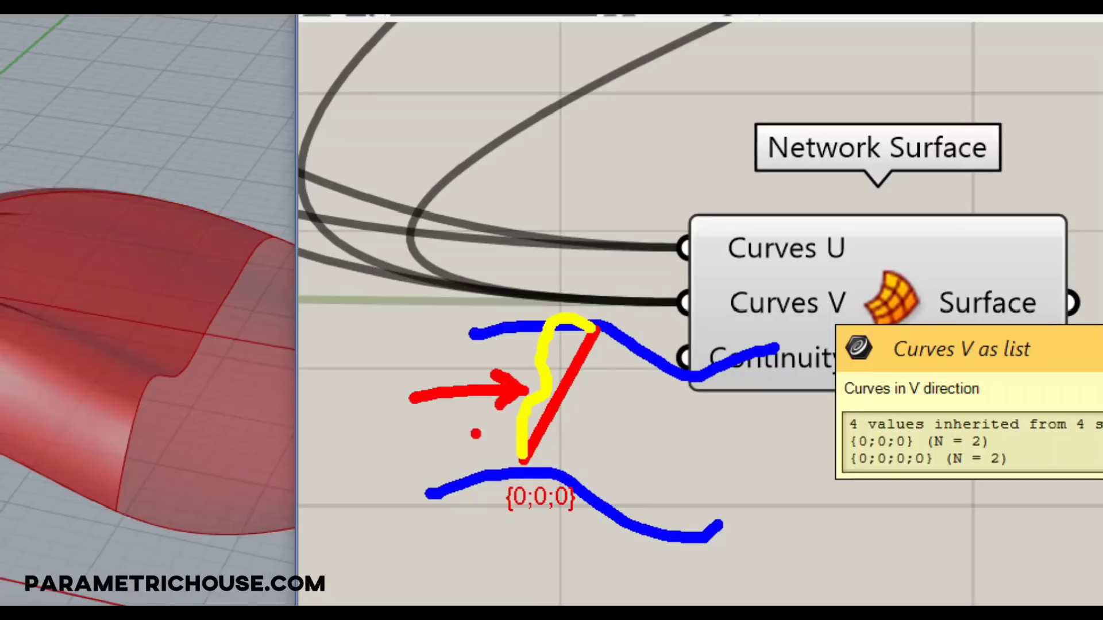
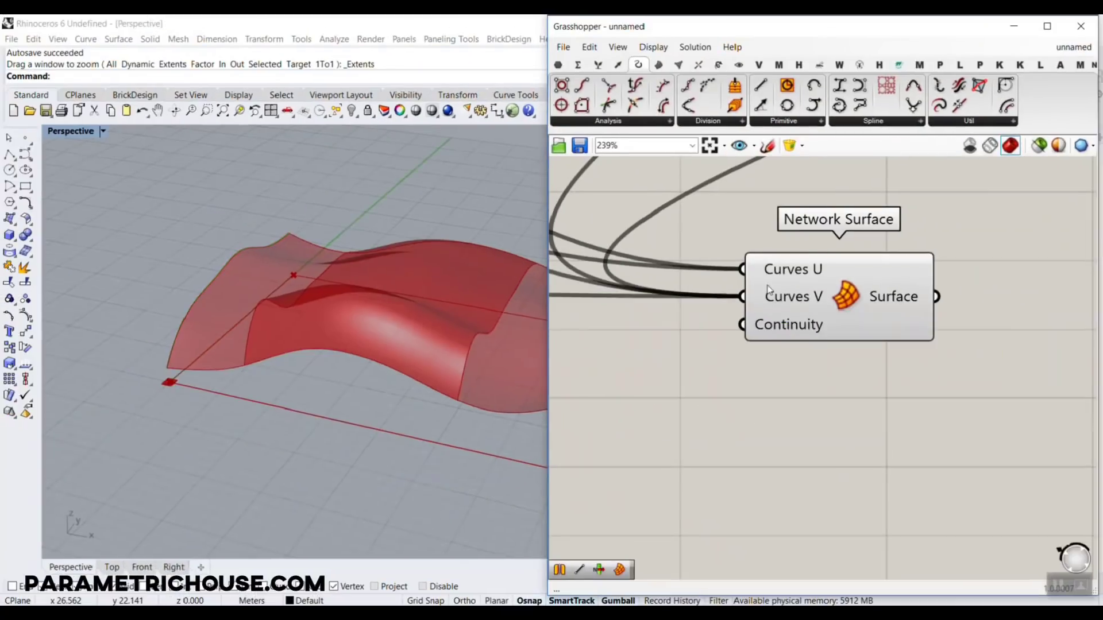
# Step: Try flattening the Curves V input of the Network Surface component and check the effect on the surface
pyautogui.rightClick(760, 307)
pyautogui.click(796, 398)
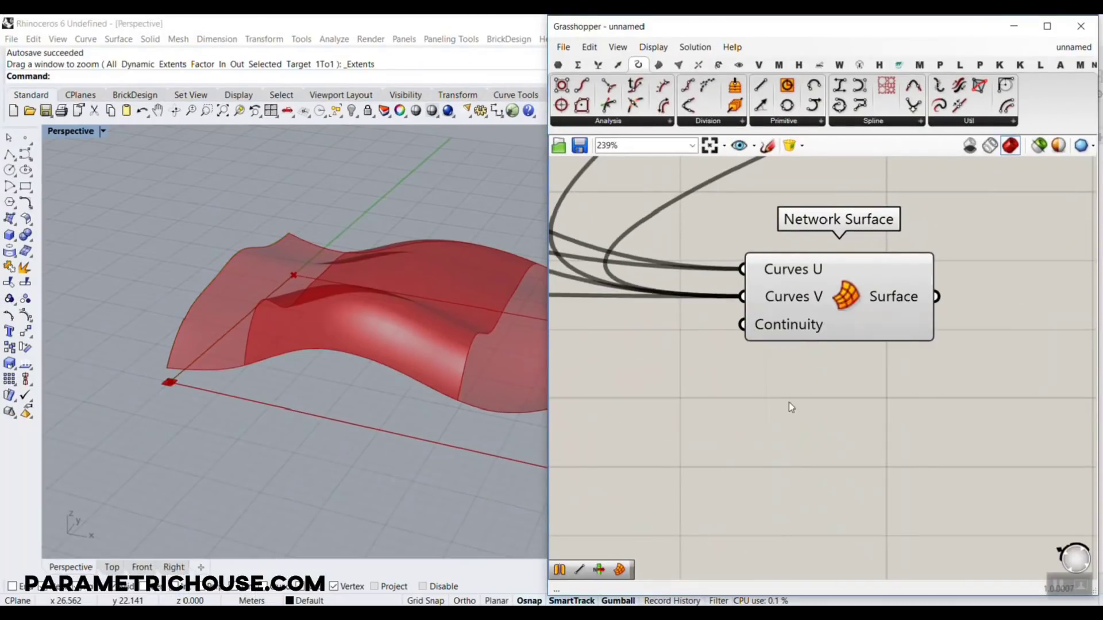
pyautogui.moveTo(404, 327)
pyautogui.mouseDown(button='right')
pyautogui.moveTo(360, 322)
pyautogui.moveTo(395, 344)
pyautogui.mouseUp(button='right')
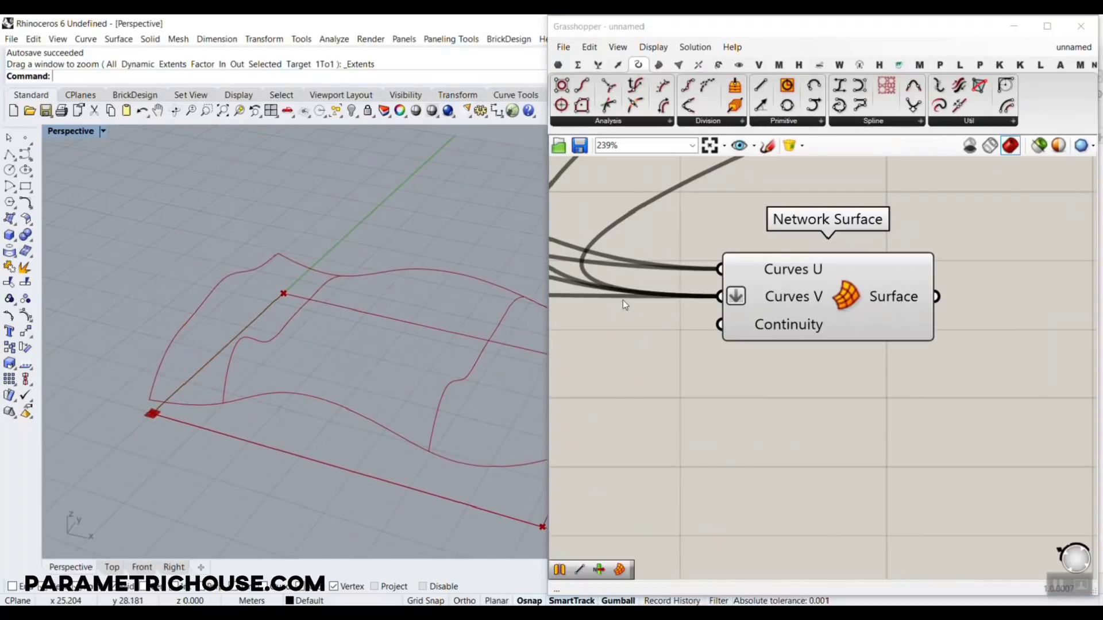
pyautogui.moveTo(763, 297)
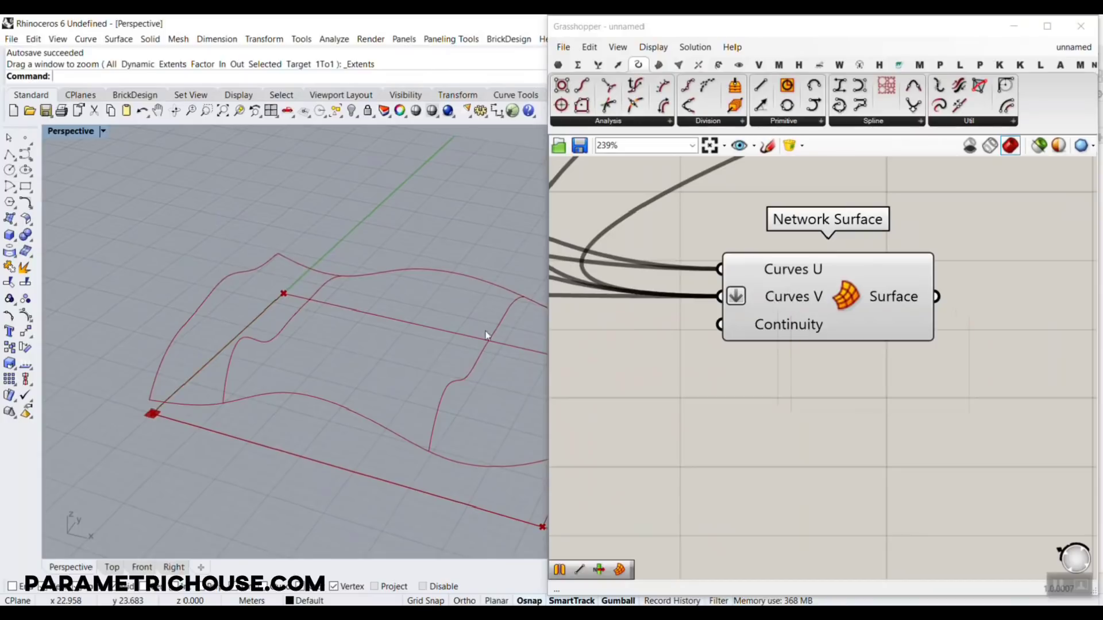
pyautogui.scroll(-3, 425, 316)
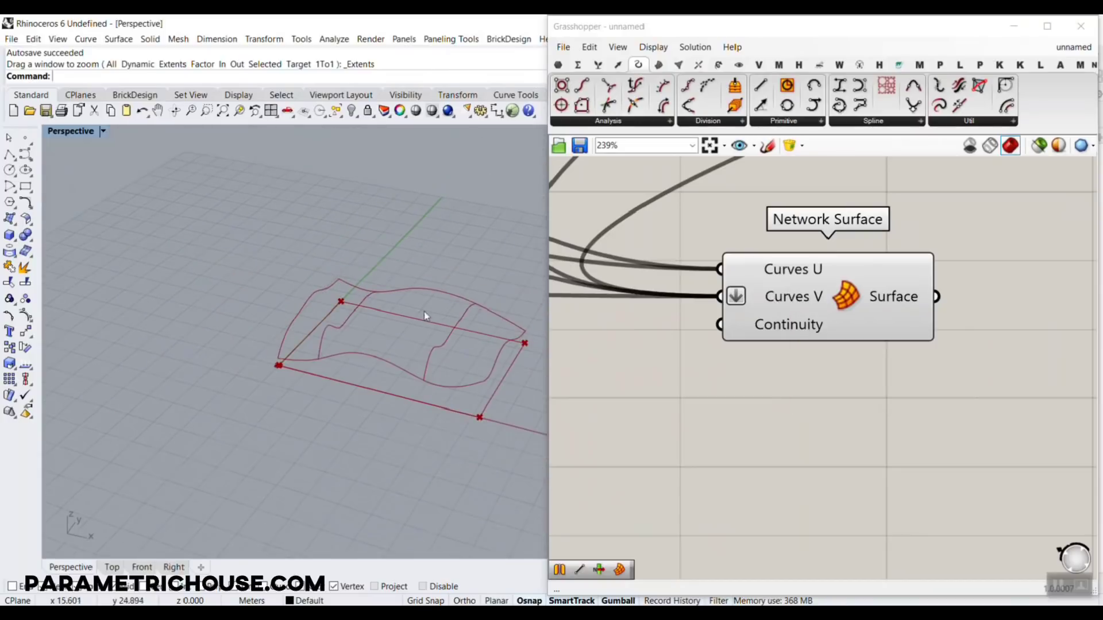
# Step: Disconnect all sources from the Network Surface's Curves V input and turn off flattening on that input
pyautogui.rightClick(810, 296)
pyautogui.moveTo(855, 352)
pyautogui.click(739, 354)
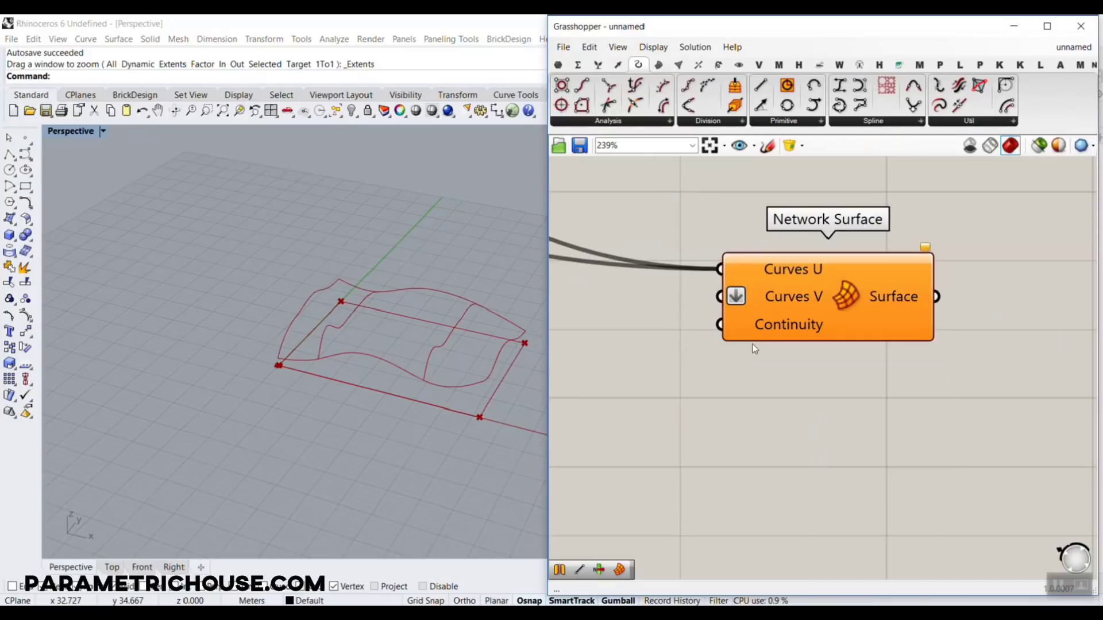
pyautogui.rightClick(783, 297)
pyautogui.click(796, 404)
# Step: Move the Network Surface component up, level with the topmost Interpolate component
pyautogui.scroll(-7, 754, 356)
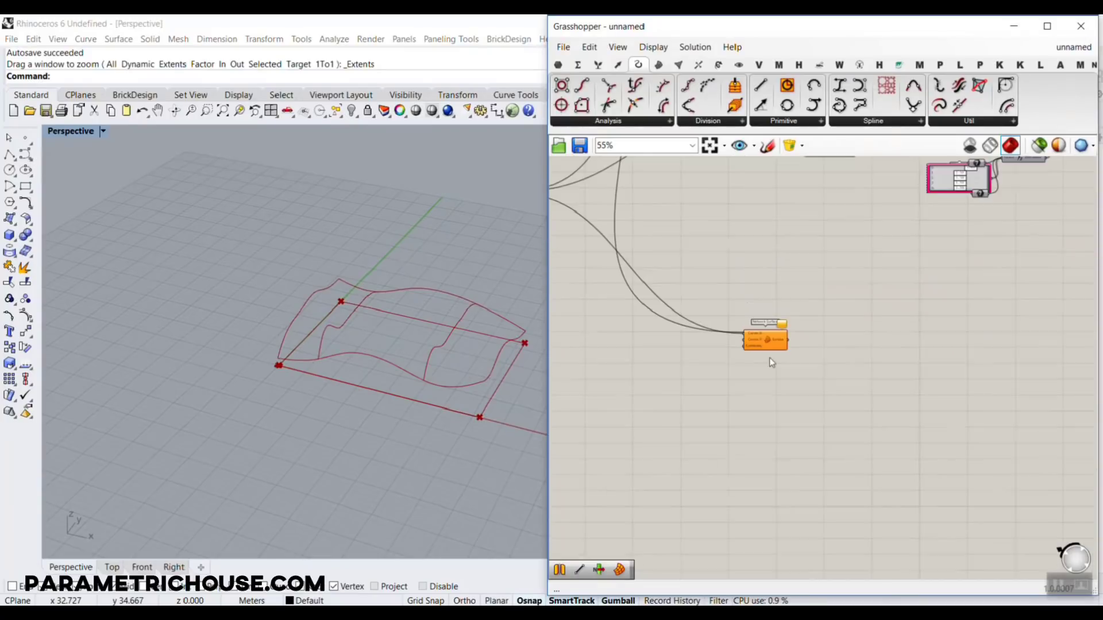
pyautogui.moveTo(772, 348); pyautogui.dragTo(834, 261)
pyautogui.scroll(-5, 785, 384)
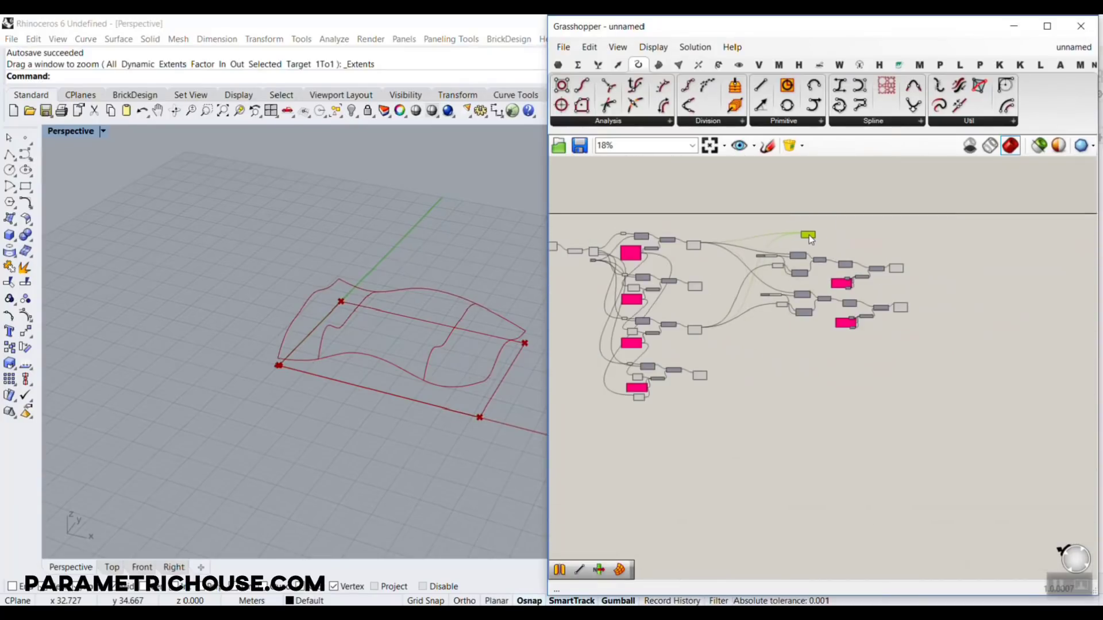
# Step: Flatten the Curve outputs of the second and fourth Interpolate components, which form the right and left end curves
pyautogui.scroll(10, 702, 247)
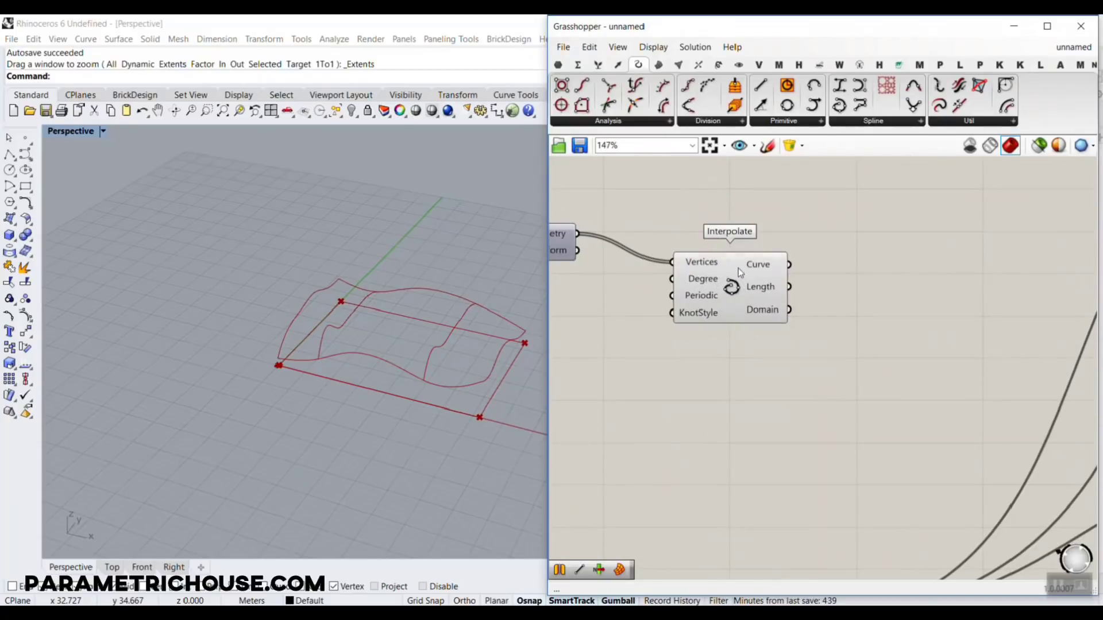
pyautogui.click(740, 272)
pyautogui.rightClick(758, 266)
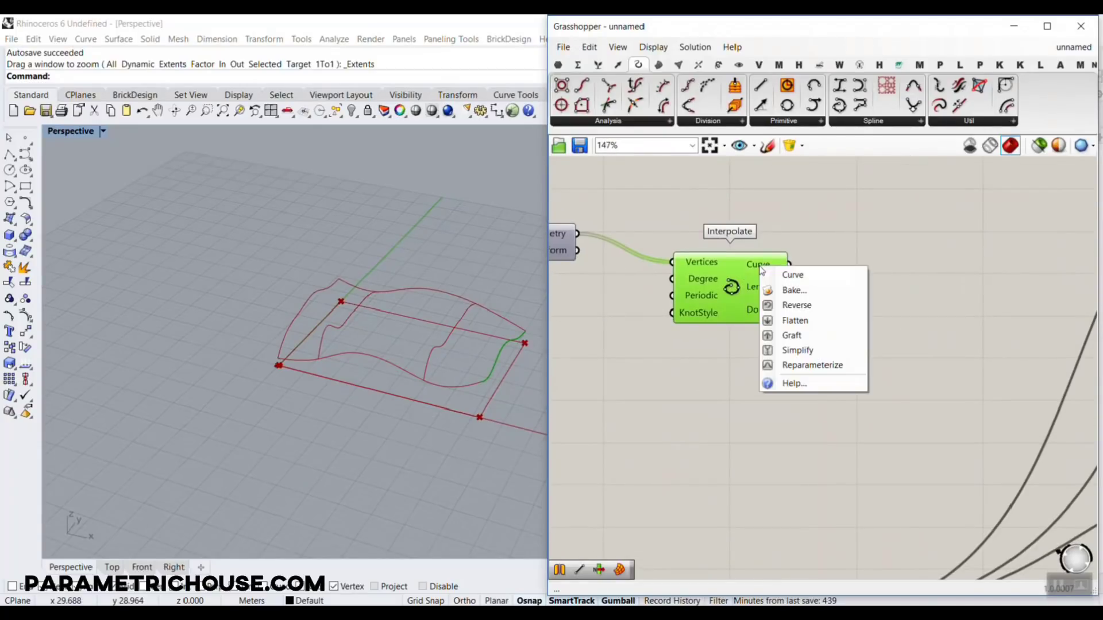
pyautogui.click(781, 333)
pyautogui.scroll(-10, 782, 379)
pyautogui.scroll(12, 779, 323)
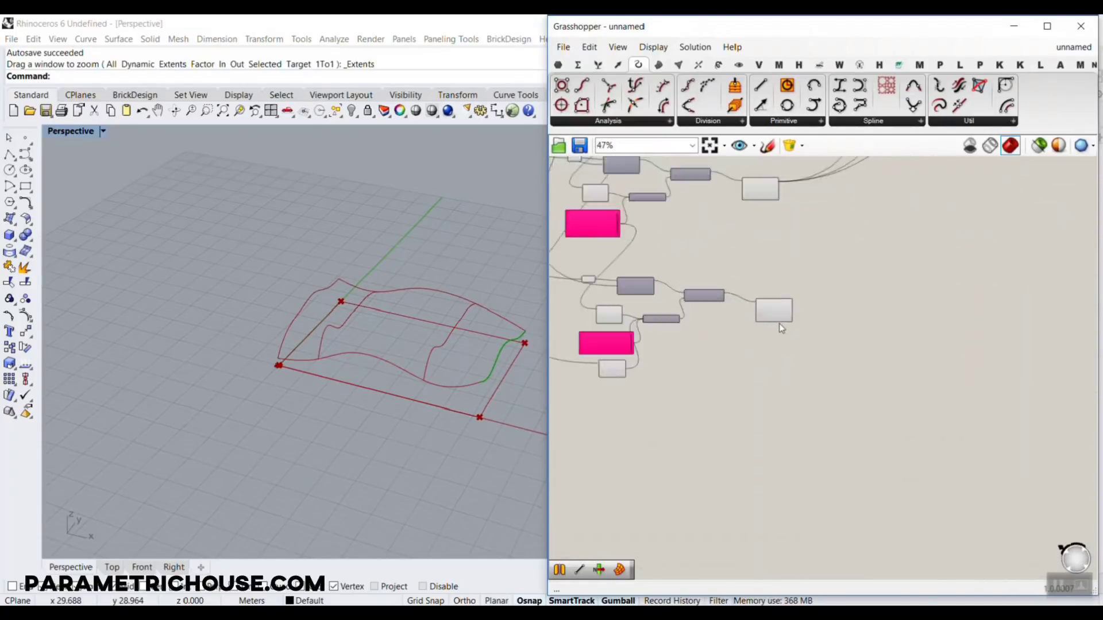
pyautogui.rightClick(795, 283)
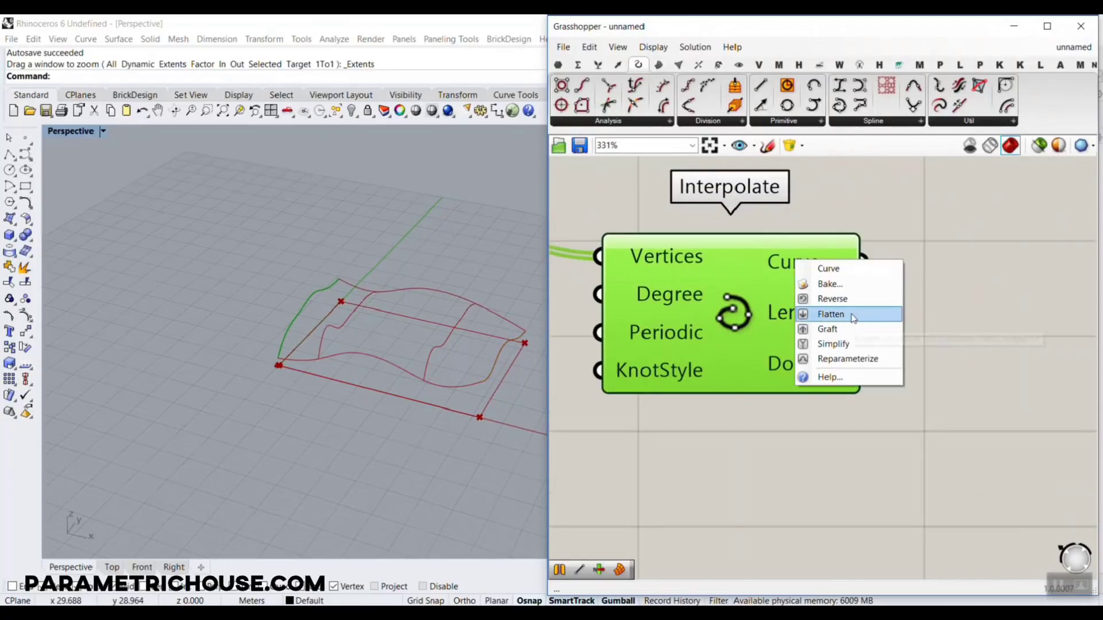
pyautogui.click(830, 314)
# Step: Flatten the Curve outputs of the two Interpolate components that form the inner cross curves
pyautogui.scroll(-10, 781, 360)
pyautogui.scroll(8, 794, 248)
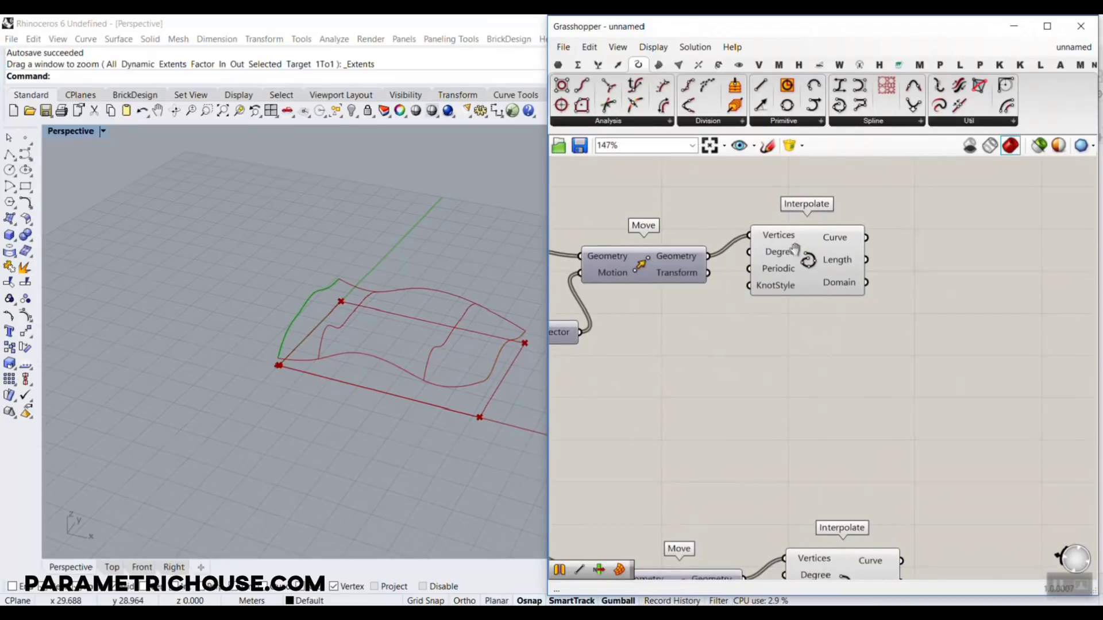
pyautogui.rightClick(843, 238)
pyautogui.click(868, 292)
pyautogui.scroll(-4, 843, 383)
pyautogui.scroll(2, 843, 383)
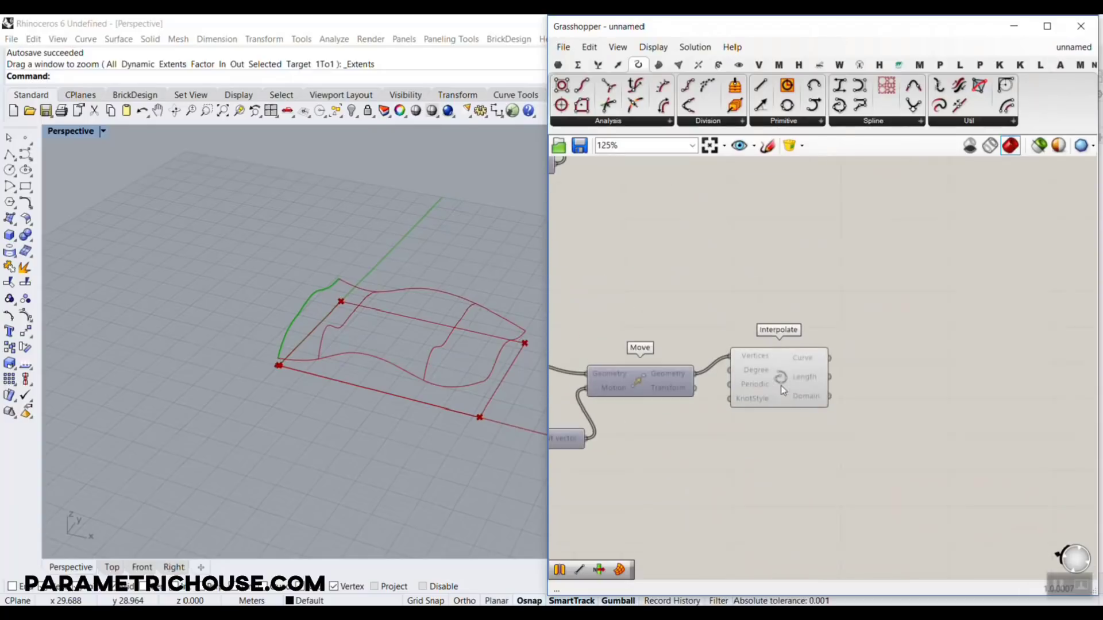
pyautogui.rightClick(804, 354)
pyautogui.click(827, 409)
pyautogui.scroll(-3, 793, 356)
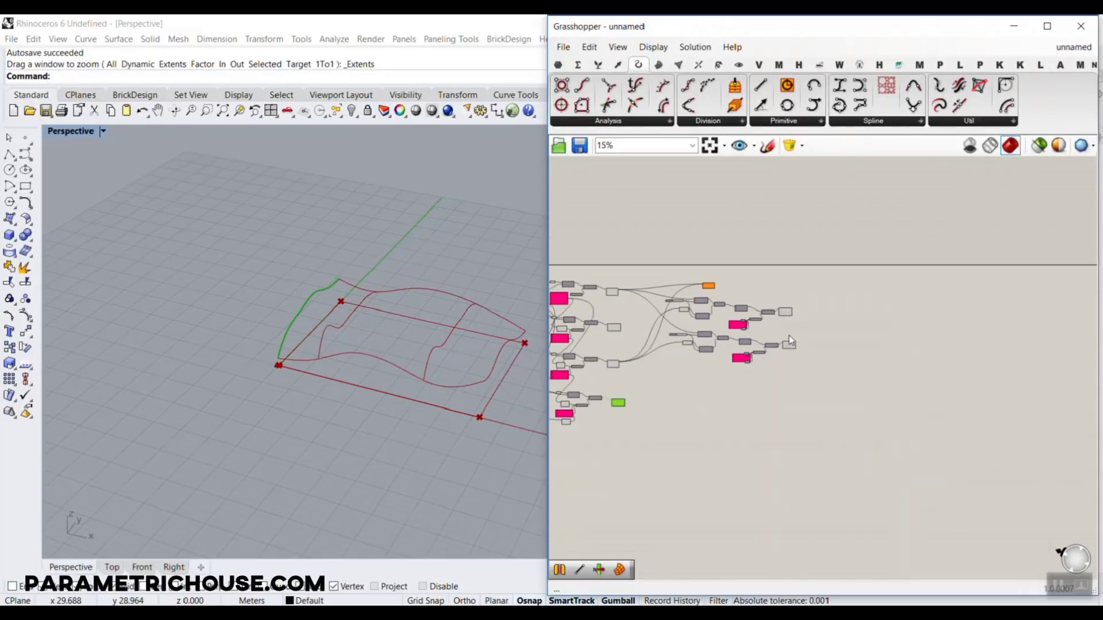
# Step: Move Network Surface beside the second Interpolate component and connect that right-end curve to Curves V
pyautogui.scroll(3, 914, 263)
pyautogui.moveTo(1007, 195); pyautogui.dragTo(950, 266, button='right')
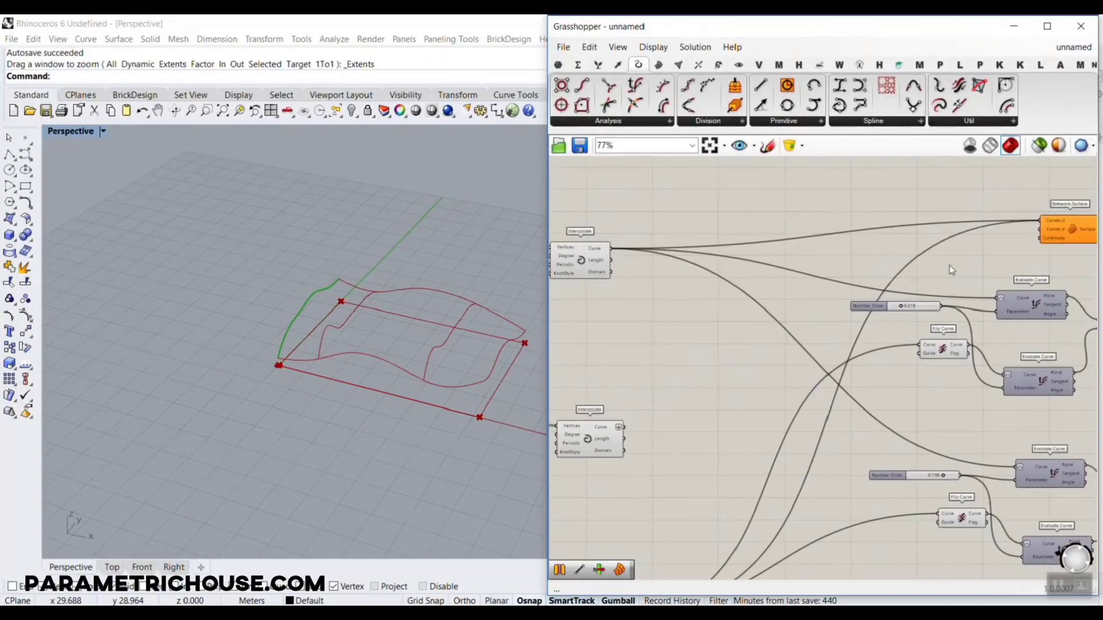
pyautogui.moveTo(1067, 233); pyautogui.dragTo(753, 404)
pyautogui.scroll(4, 603, 425)
pyautogui.moveTo(653, 429); pyautogui.dragTo(876, 368)
# Step: Try adding the upper and then the lower inner Interpolate curve to the Network Surface's Curves V input
pyautogui.scroll(-6, 876, 367)
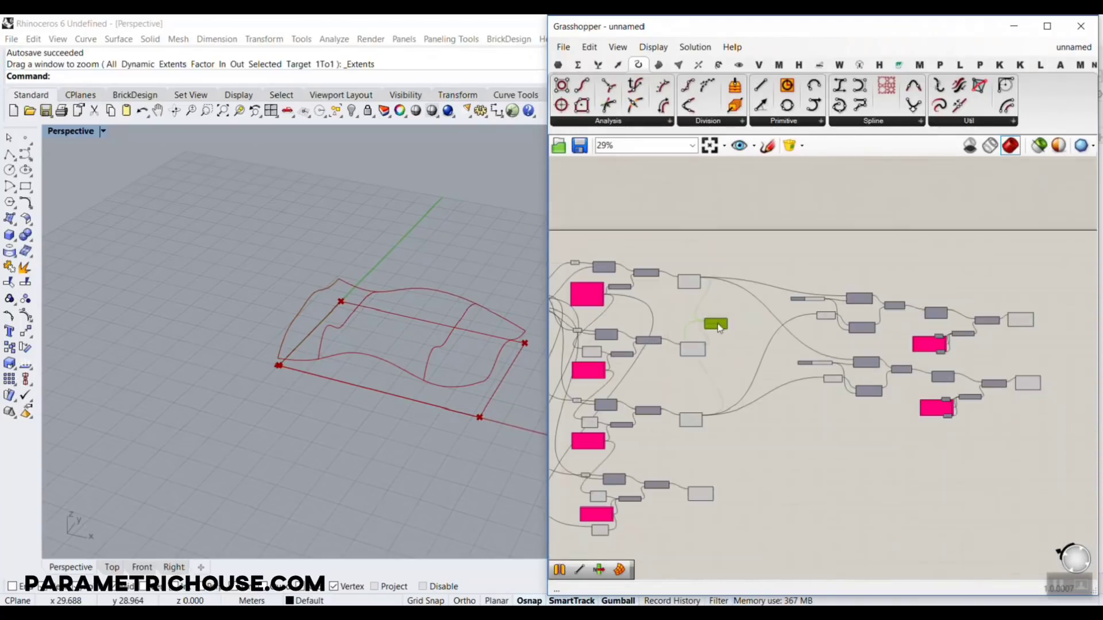
pyautogui.scroll(5, 967, 333)
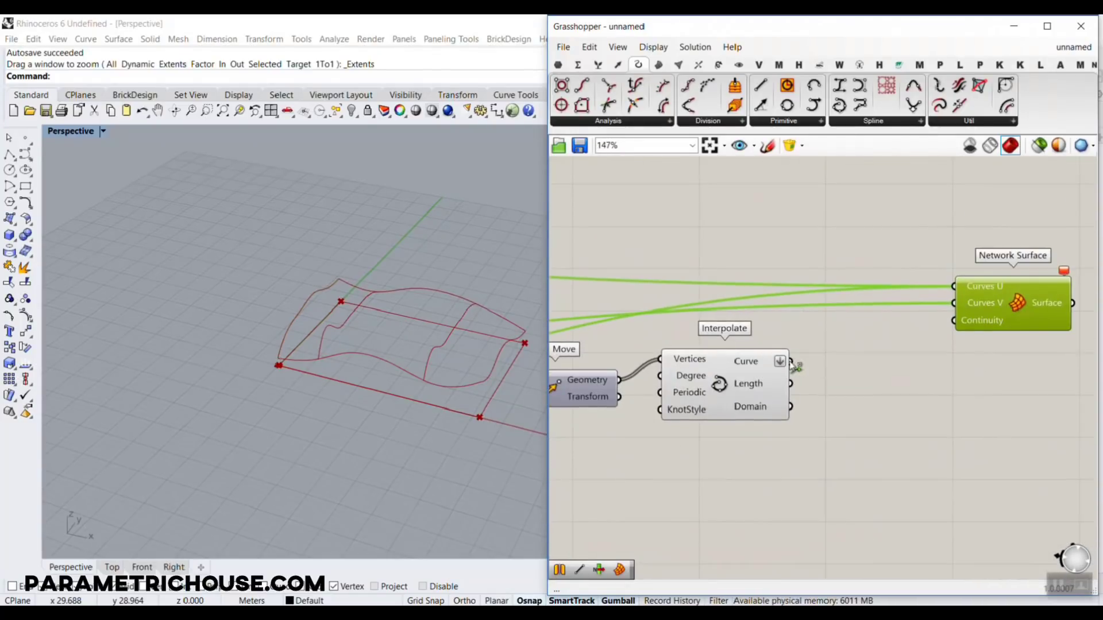
pyautogui.moveTo(792, 365); pyautogui.dragTo(955, 304)
pyautogui.scroll(-3, 954, 310)
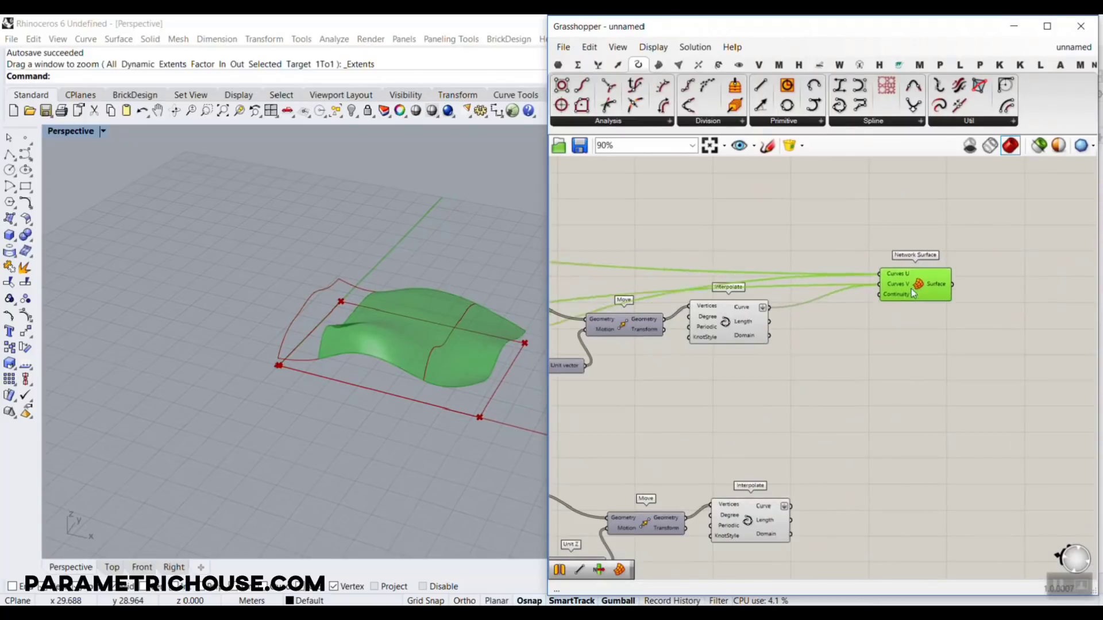
pyautogui.scroll(-4, 890, 316)
pyautogui.scroll(5, 890, 310)
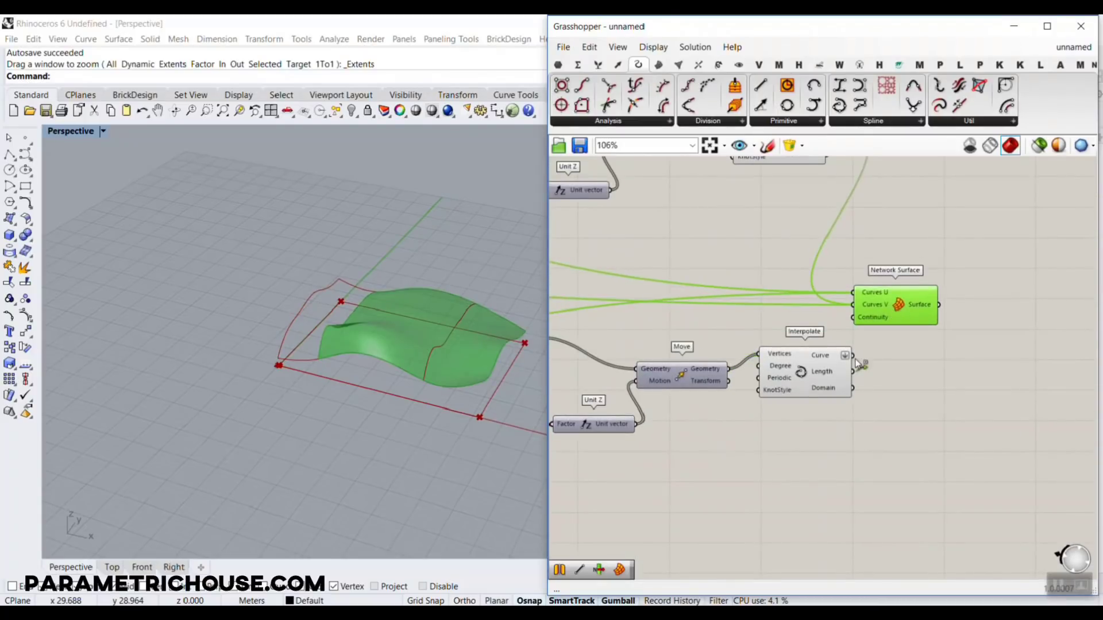
pyautogui.keyDown('shift'); pyautogui.moveTo(855, 358); pyautogui.dragTo(938, 292); pyautogui.keyUp('shift')
pyautogui.click(912, 347)
pyautogui.click(790, 381)
pyautogui.click(887, 356)
pyautogui.moveTo(843, 340); pyautogui.dragTo(868, 339, button='right')
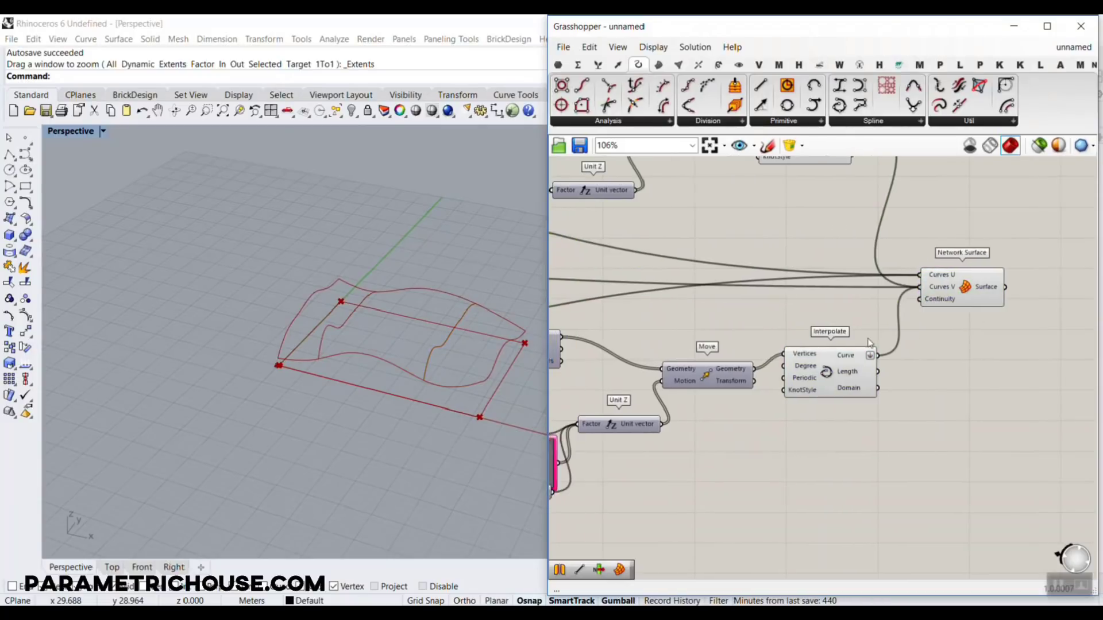
# Step: Replace all Curves V sources of Network Surface with only the right-end curve from the second Interpolate component
pyautogui.scroll(-5, 850, 334)
pyautogui.scroll(3, 832, 325)
pyautogui.click(646, 353)
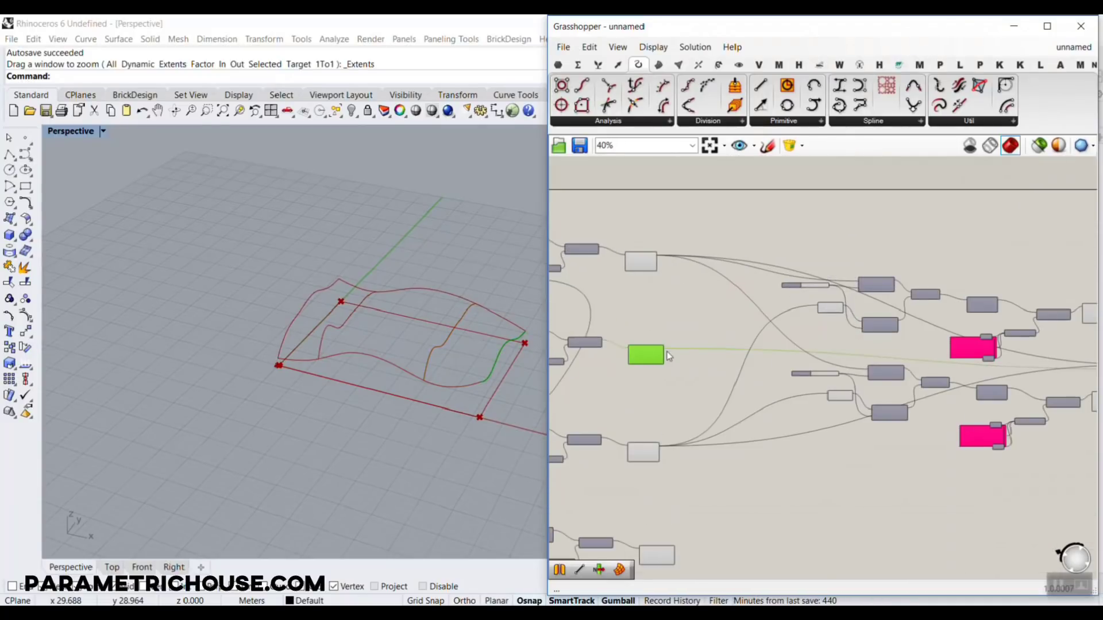
pyautogui.moveTo(665, 351); pyautogui.dragTo(864, 359)
pyautogui.scroll(-5, 676, 336)
pyautogui.scroll(6, 910, 343)
# Step: Add the lower inner Interpolate curve and then the upper inner one to the Network Surface's Curves V input
pyautogui.scroll(5, 864, 359)
pyautogui.click(741, 428)
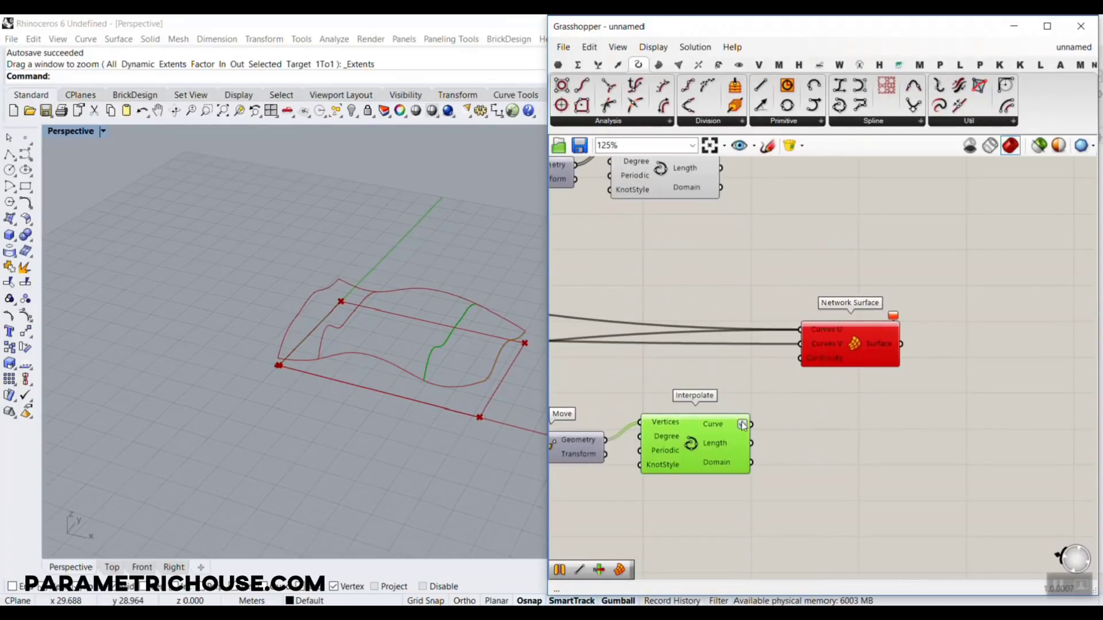
pyautogui.keyDown('shift'); pyautogui.moveTo(750, 424); pyautogui.dragTo(800, 346); pyautogui.keyUp('shift')
pyautogui.moveTo(805, 347); pyautogui.dragTo(794, 415, button='right')
pyautogui.moveTo(798, 415); pyautogui.dragTo(810, 349)
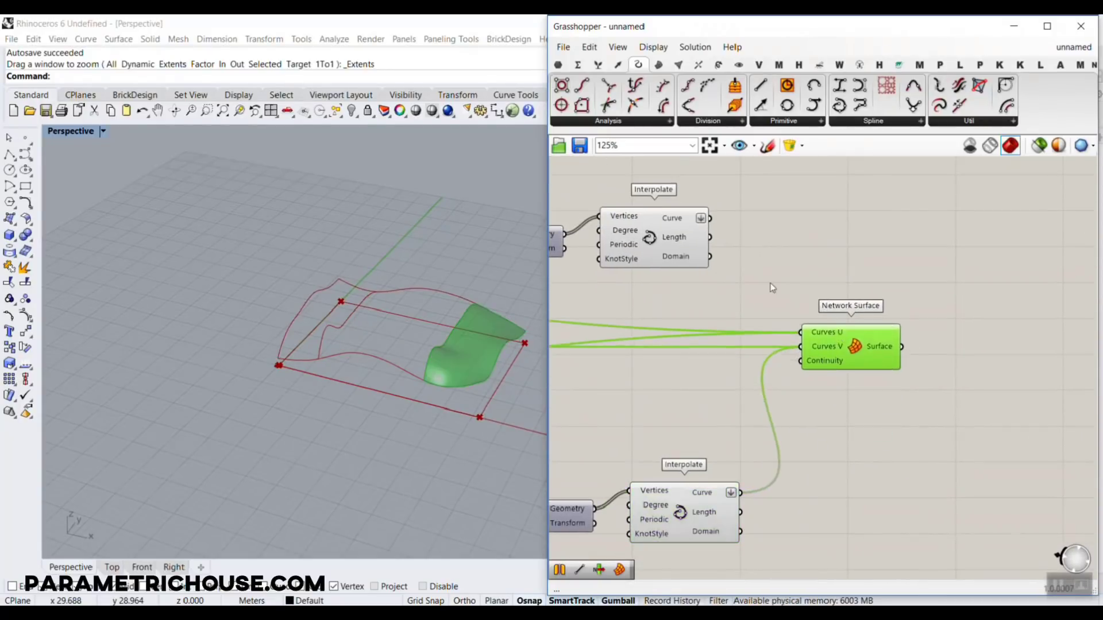
pyautogui.click(686, 241)
pyautogui.moveTo(711, 219); pyautogui.dragTo(800, 332)
pyautogui.click(850, 346)
pyautogui.scroll(-4, 844, 345)
# Step: Increase the upper Number Slider feeding the Evaluate Curve parameters to shift the first inner cross curve
pyautogui.moveTo(645, 348); pyautogui.dragTo(878, 362, button='right')
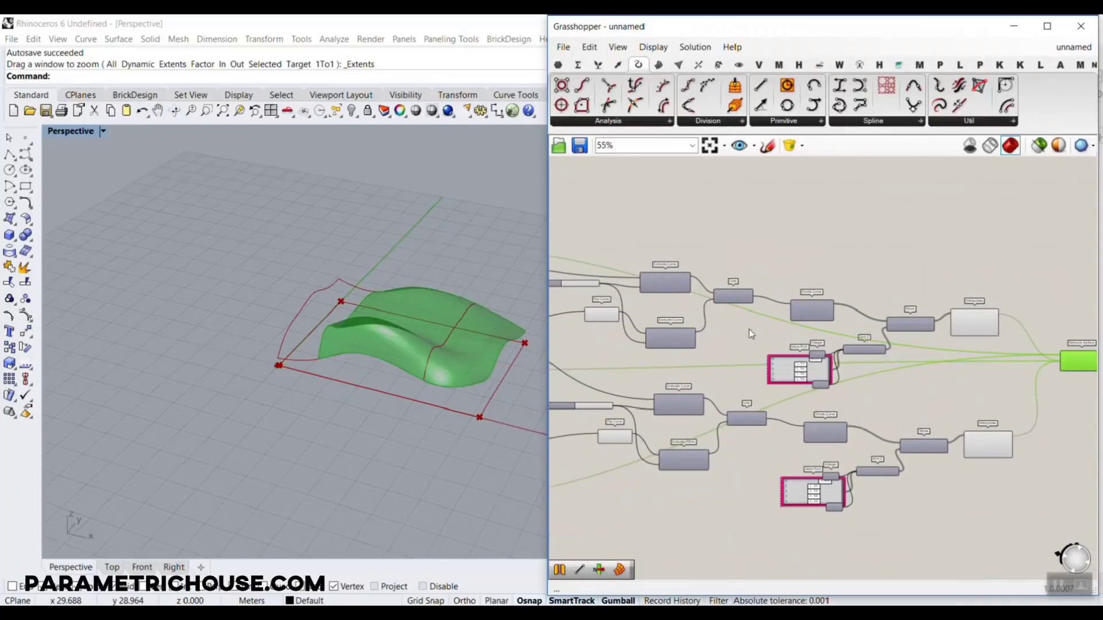
pyautogui.moveTo(749, 331); pyautogui.dragTo(866, 331, button='right')
pyautogui.scroll(6, 691, 282)
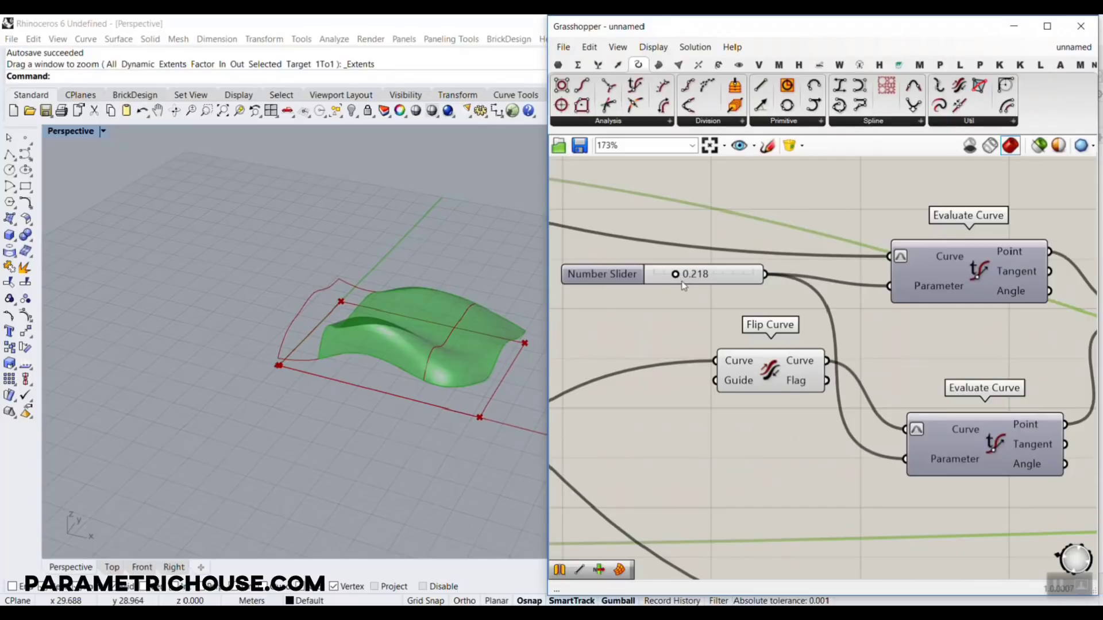
pyautogui.moveTo(675, 277); pyautogui.dragTo(718, 275)
pyautogui.scroll(-5, 741, 293)
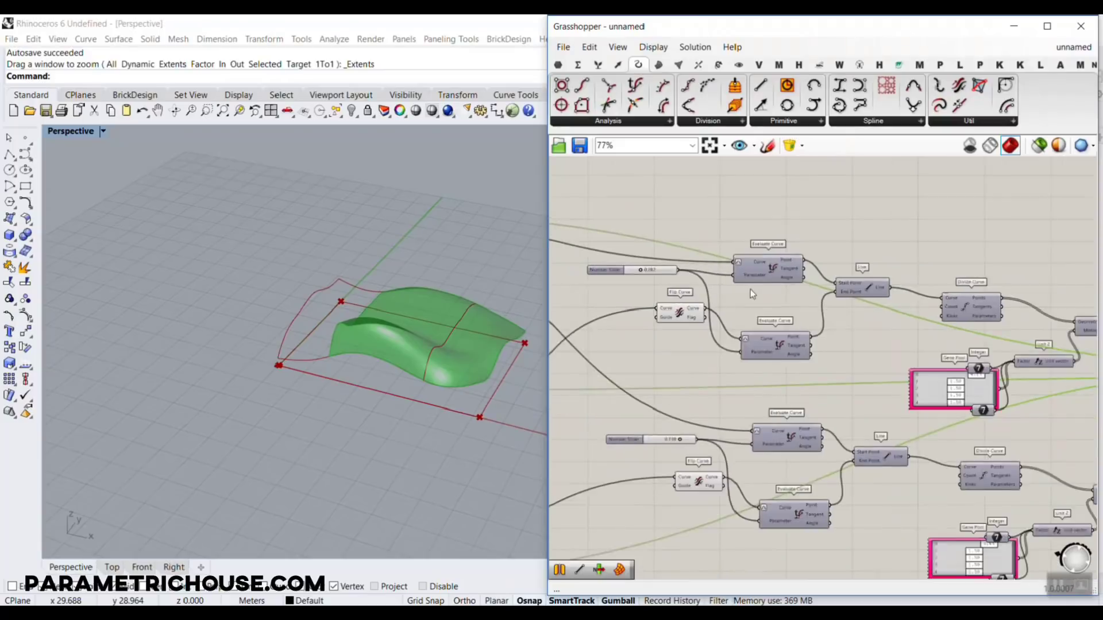
# Step: Bring Network Surface beside the bottom Interpolate component and add that left-end curve to Curves V
pyautogui.scroll(-6, 919, 310)
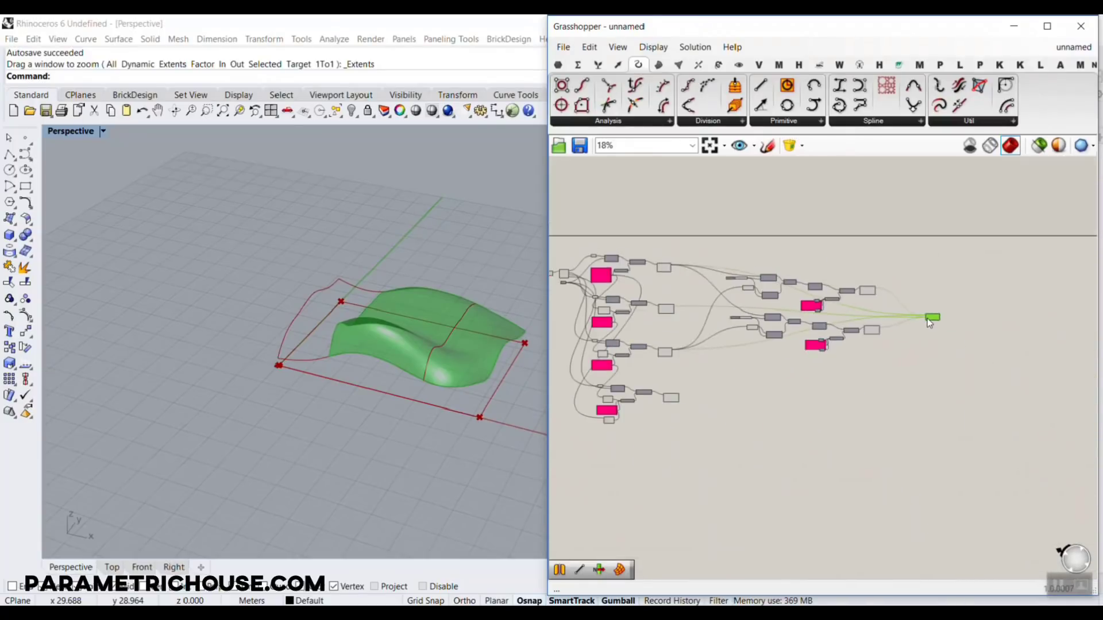
pyautogui.scroll(10, 906, 350)
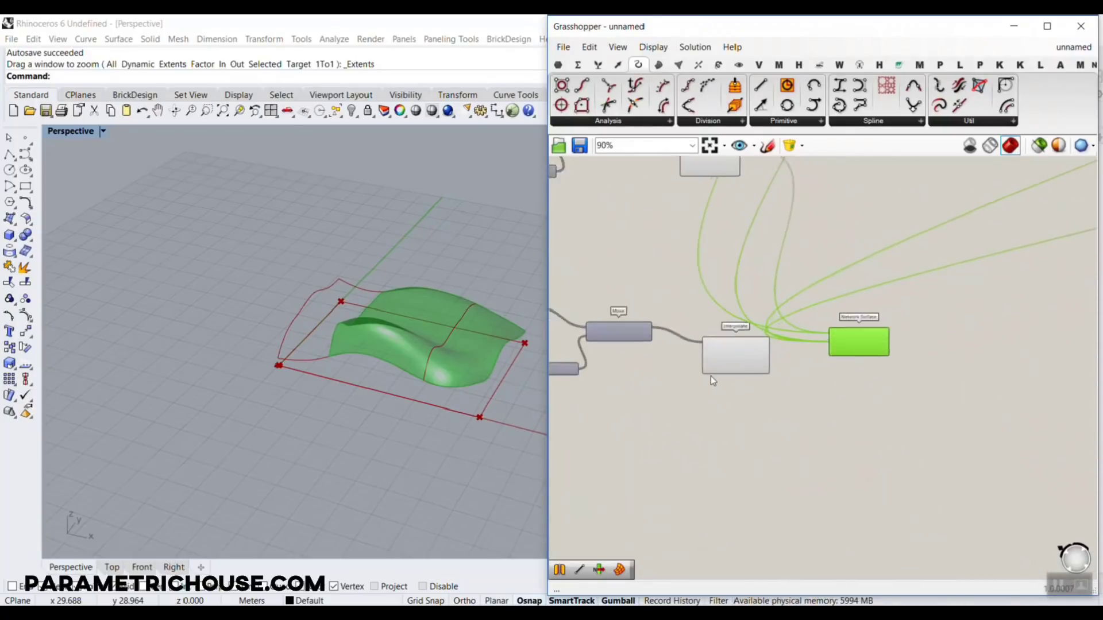
pyautogui.click(754, 343)
pyautogui.moveTo(794, 359); pyautogui.dragTo(754, 392, button='right')
pyautogui.keyDown('shift'); pyautogui.moveTo(786, 344); pyautogui.dragTo(893, 344); pyautogui.keyUp('shift')
pyautogui.moveTo(896, 373); pyautogui.dragTo(712, 403, button='right')
# Step: Move the Network Surface component back to the far side of the two inner curve groups
pyautogui.scroll(-3, 711, 404)
pyautogui.moveTo(741, 377); pyautogui.dragTo(915, 303)
pyautogui.scroll(-7, 673, 381)
pyautogui.click(850, 299)
# Step: Raise the row 1 height value in the upper inner curve's Gene Pool to reshape the surface
pyautogui.scroll(2, 805, 302)
pyautogui.scroll(1, 805, 302)
pyautogui.moveTo(379, 267)
pyautogui.mouseDown(button='right')
pyautogui.moveTo(315, 349)
pyautogui.moveTo(386, 252)
pyautogui.mouseUp(button='right')
pyautogui.scroll(6, 328, 395)
pyautogui.moveTo(819, 299); pyautogui.dragTo(790, 303, button='right')
pyautogui.scroll(7, 768, 294)
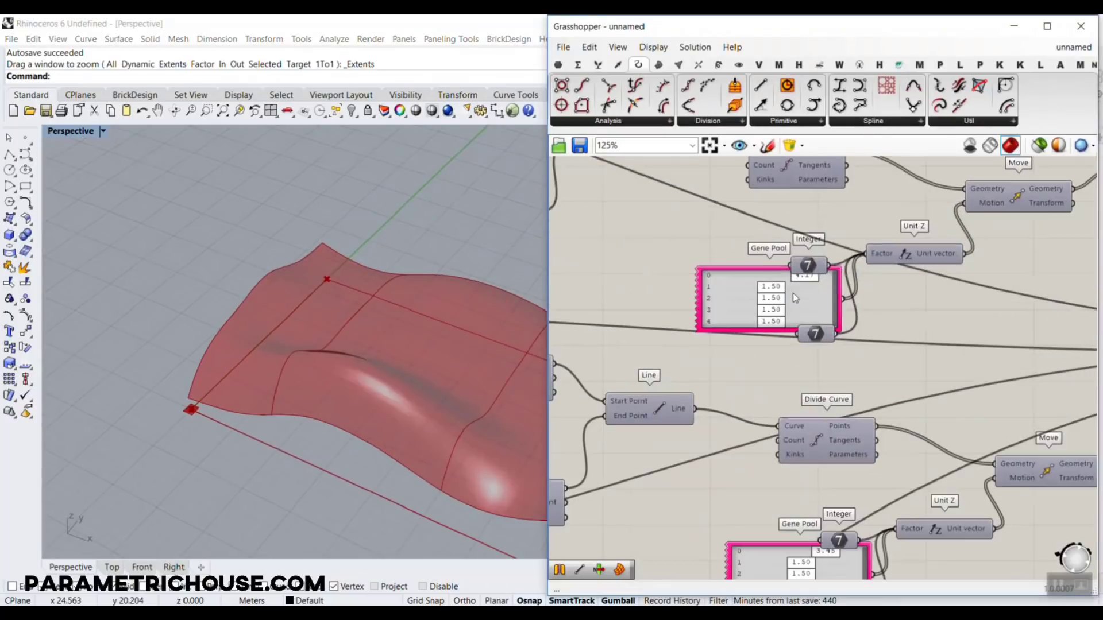
pyautogui.moveTo(776, 288)
pyautogui.mouseDown()
pyautogui.moveTo(811, 302)
pyautogui.moveTo(786, 306)
pyautogui.mouseUp()
pyautogui.scroll(-8, 930, 325)
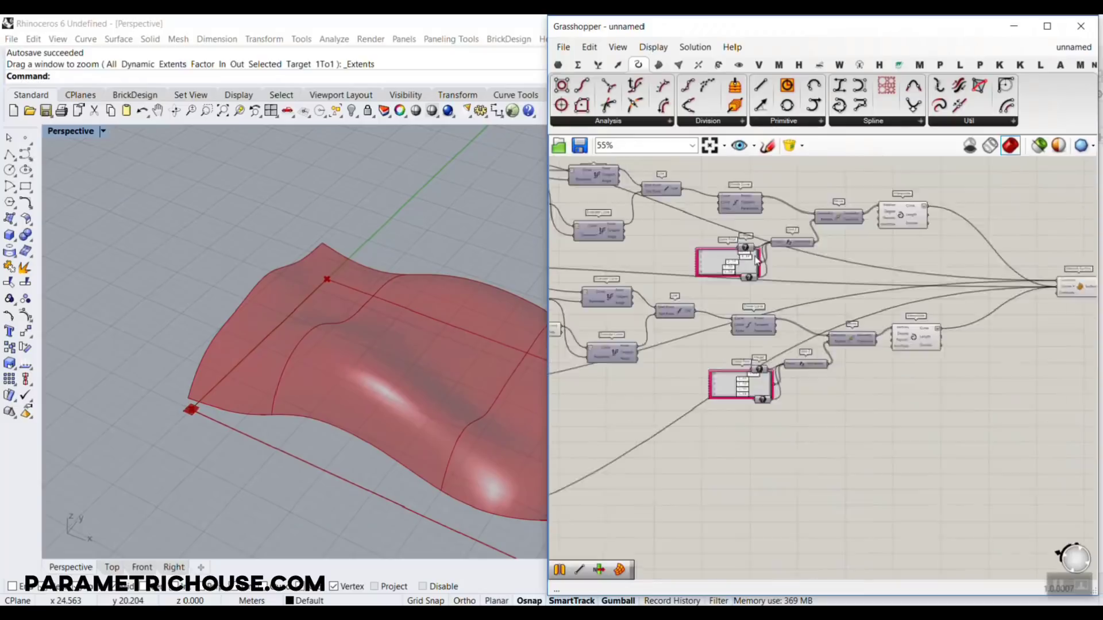
# Step: Add a Custom Preview component, connect the network surface to its Geometry input, and fit the model in the perspective view
pyautogui.moveTo(918, 317); pyautogui.dragTo(726, 313, button='right')
pyautogui.scroll(9, 792, 321)
pyautogui.moveTo(792, 321); pyautogui.dragTo(735, 328, button='right')
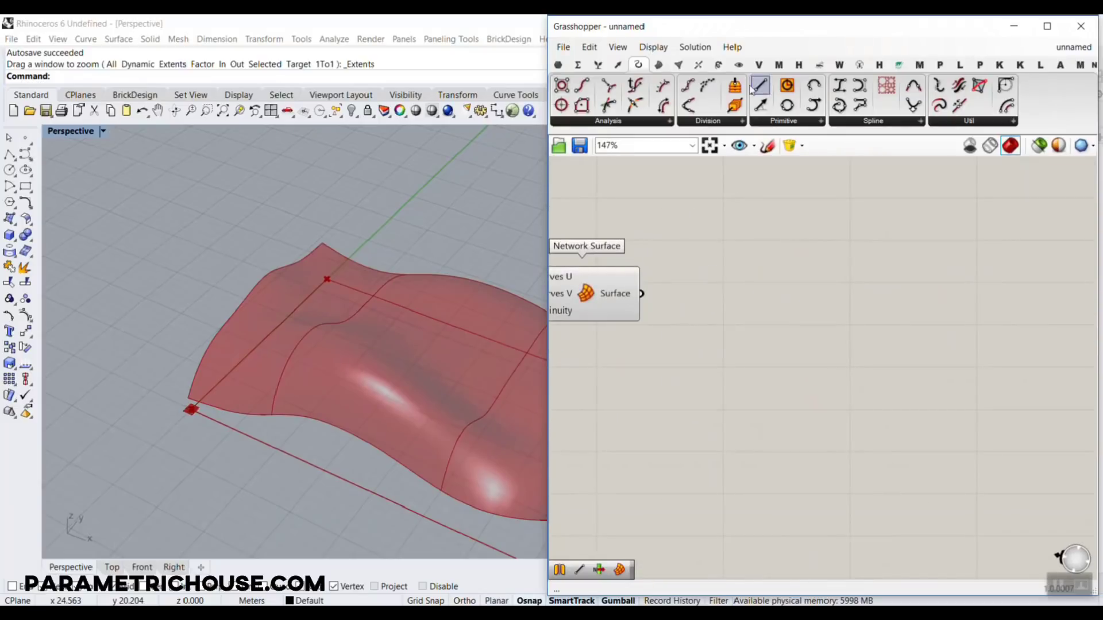
pyautogui.click(739, 64)
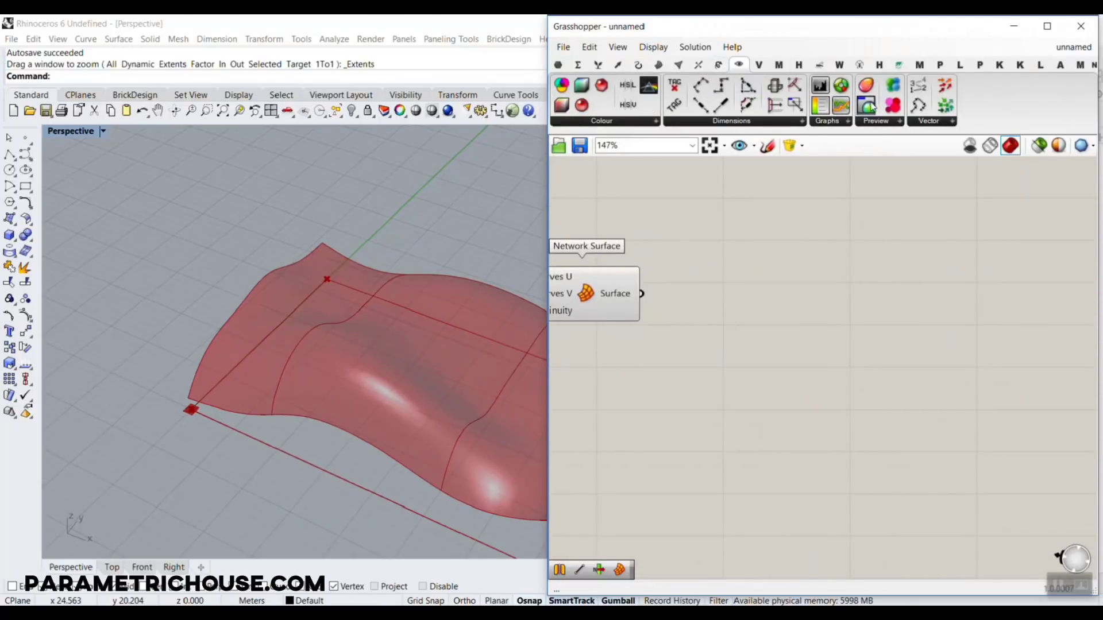
pyautogui.click(728, 291)
pyautogui.moveTo(643, 293); pyautogui.dragTo(737, 326)
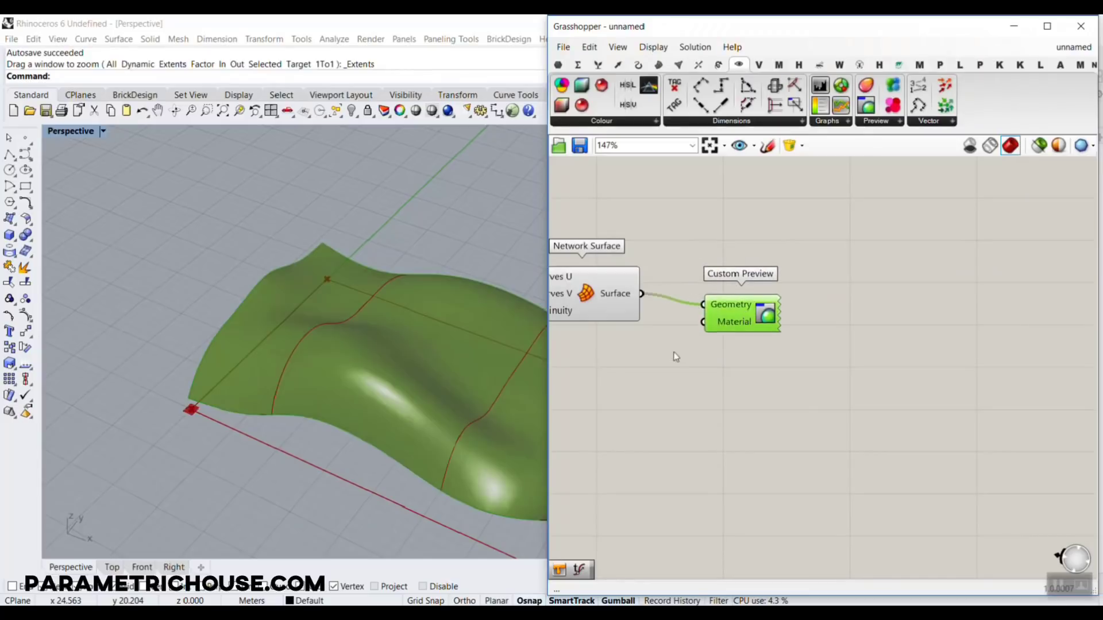
pyautogui.click(674, 353)
pyautogui.moveTo(459, 373); pyautogui.dragTo(345, 305, button='right')
pyautogui.click(224, 111)
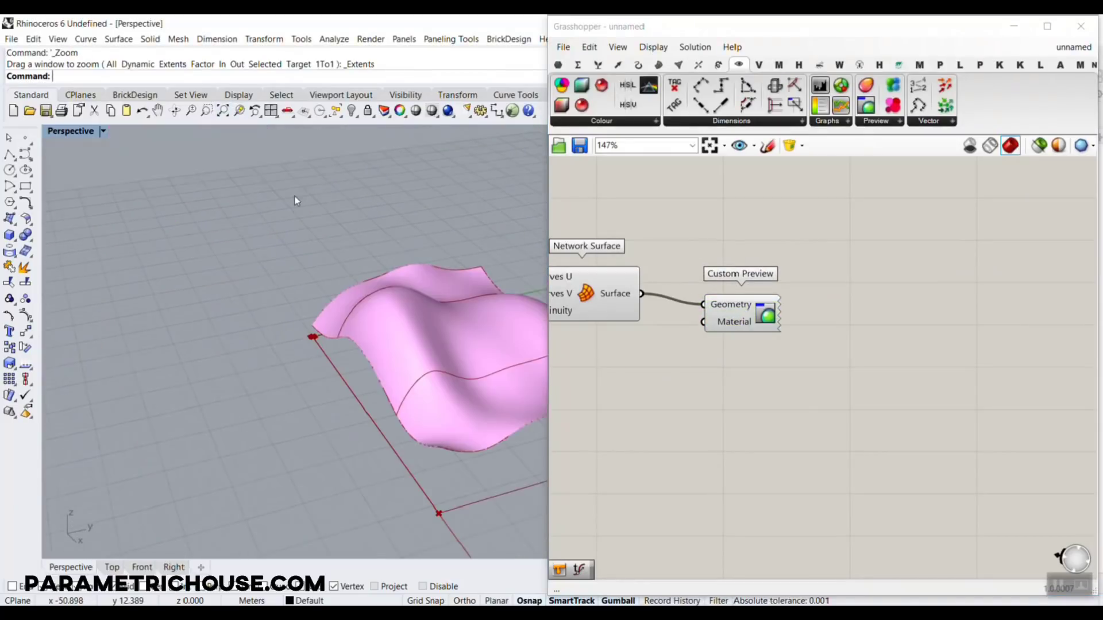
# Step: Lower the row 5 height value in the edge curve's Gene Pool beside Unit Z to reshape the surface corner
pyautogui.moveTo(323, 269); pyautogui.dragTo(296, 362, button='right')
pyautogui.scroll(-3, 399, 333)
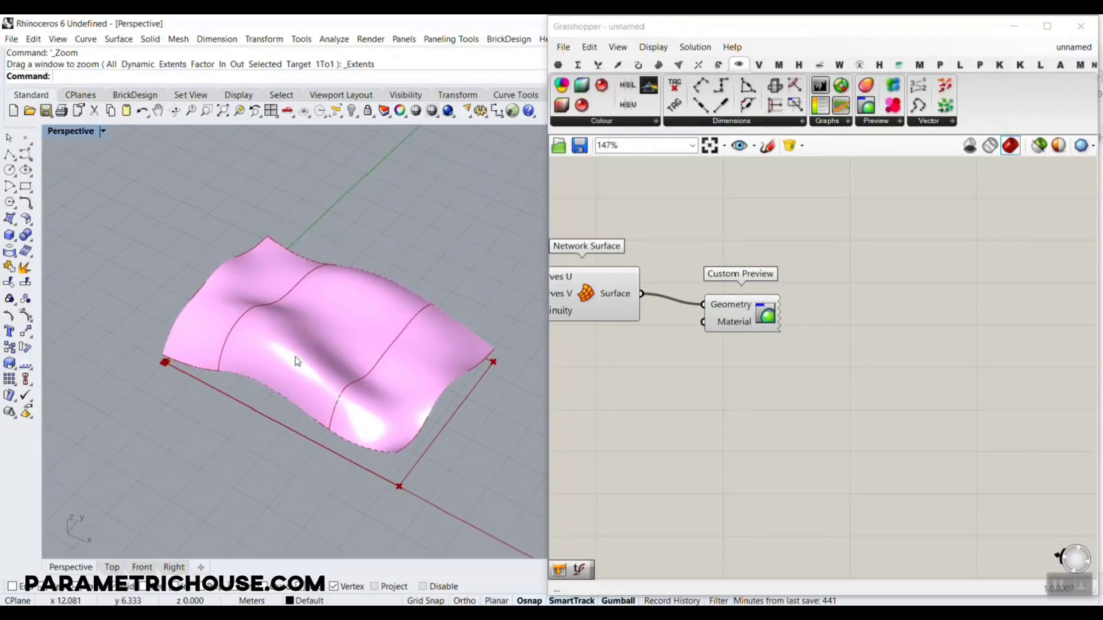
pyautogui.scroll(4, 301, 363)
pyautogui.moveTo(303, 401); pyautogui.dragTo(355, 374, button='right')
pyautogui.scroll(-5, 359, 374)
pyautogui.scroll(-10, 899, 350)
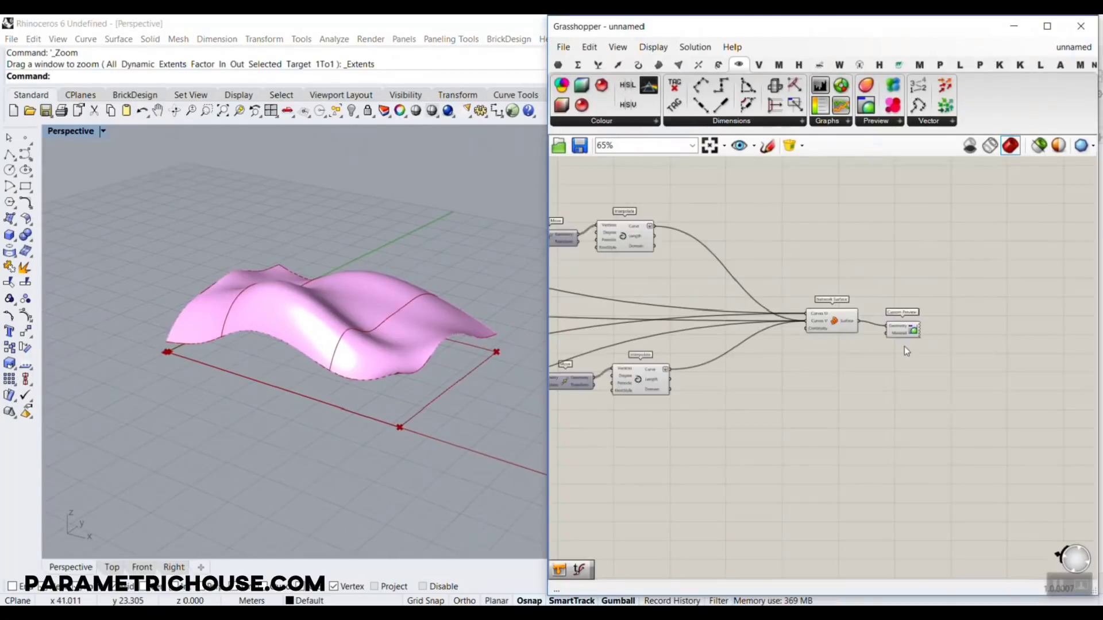
pyautogui.moveTo(649, 325); pyautogui.dragTo(770, 315, button='right')
pyautogui.scroll(6, 770, 316)
pyautogui.scroll(6, 765, 316)
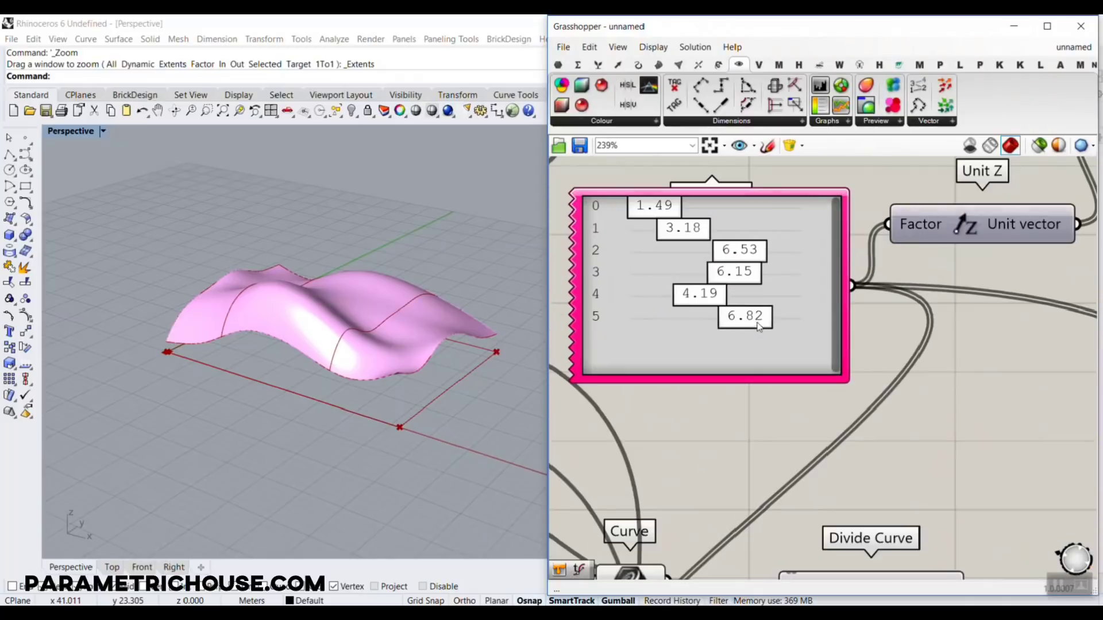
pyautogui.moveTo(750, 317); pyautogui.dragTo(681, 317)
pyautogui.moveTo(317, 340)
pyautogui.mouseDown(button='right')
pyautogui.moveTo(338, 379)
pyautogui.moveTo(277, 334)
pyautogui.moveTo(316, 349)
pyautogui.mouseUp(button='right')
# Step: Turn off the preview of the curve components feeding the Network Surface so only the surface is displayed
pyautogui.scroll(-6, 778, 350)
pyautogui.scroll(-5, 778, 343)
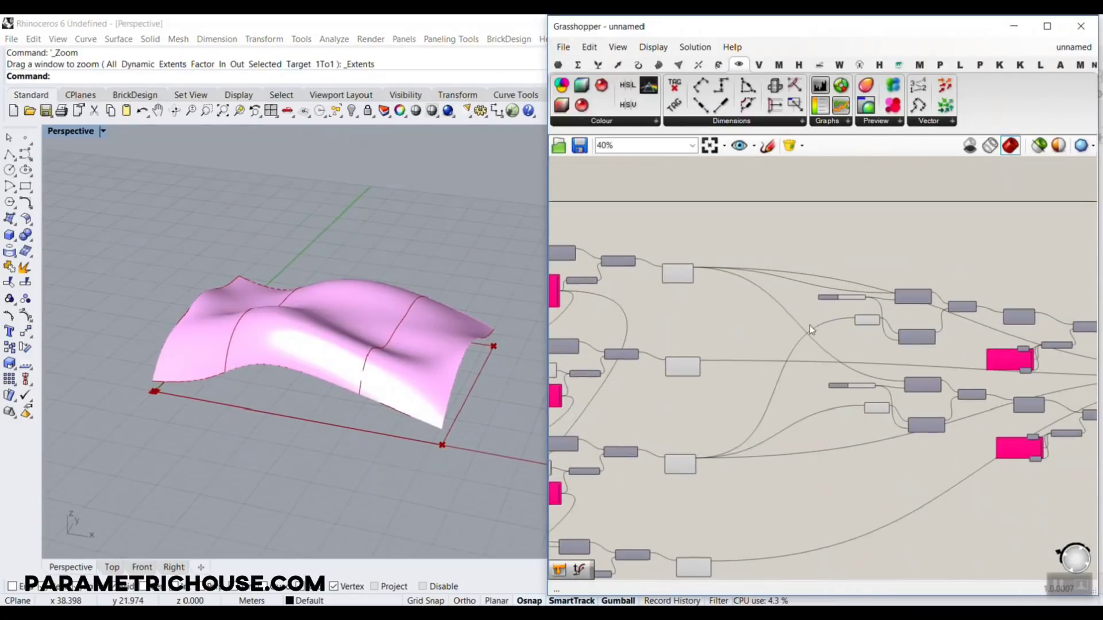
pyautogui.moveTo(945, 262); pyautogui.dragTo(735, 423)
pyautogui.rightClick(825, 222)
pyautogui.click(845, 241)
pyautogui.moveTo(436, 352); pyautogui.dragTo(385, 350, button='right')
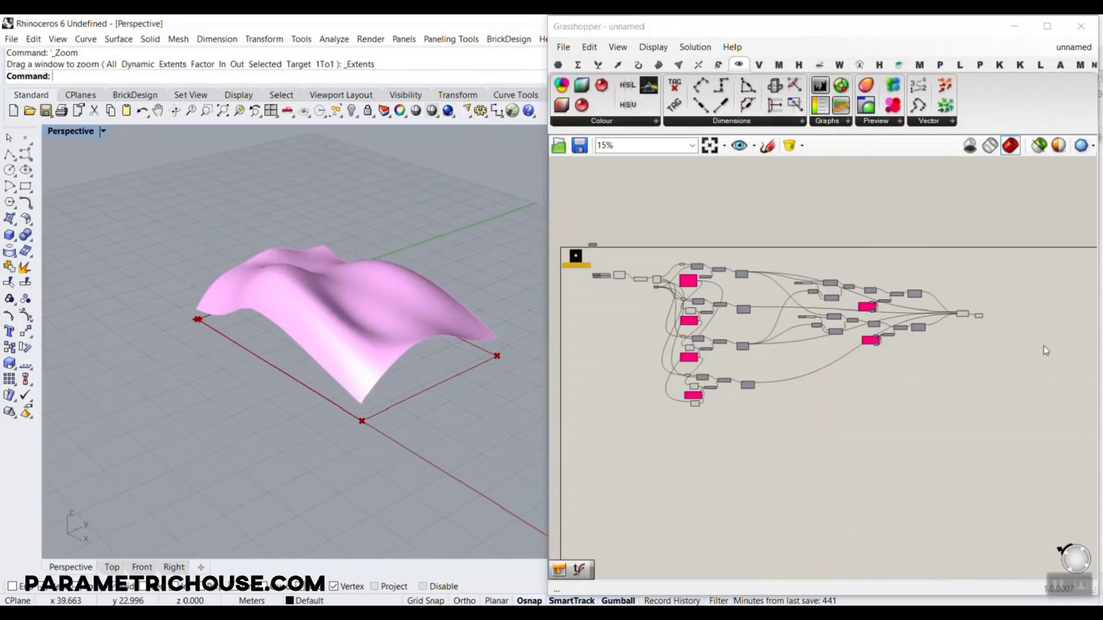
# Step: Move the Custom Preview component farther away from Network Surface to make room between them
pyautogui.scroll(10, 818, 318)
pyautogui.moveTo(745, 321); pyautogui.dragTo(976, 302)
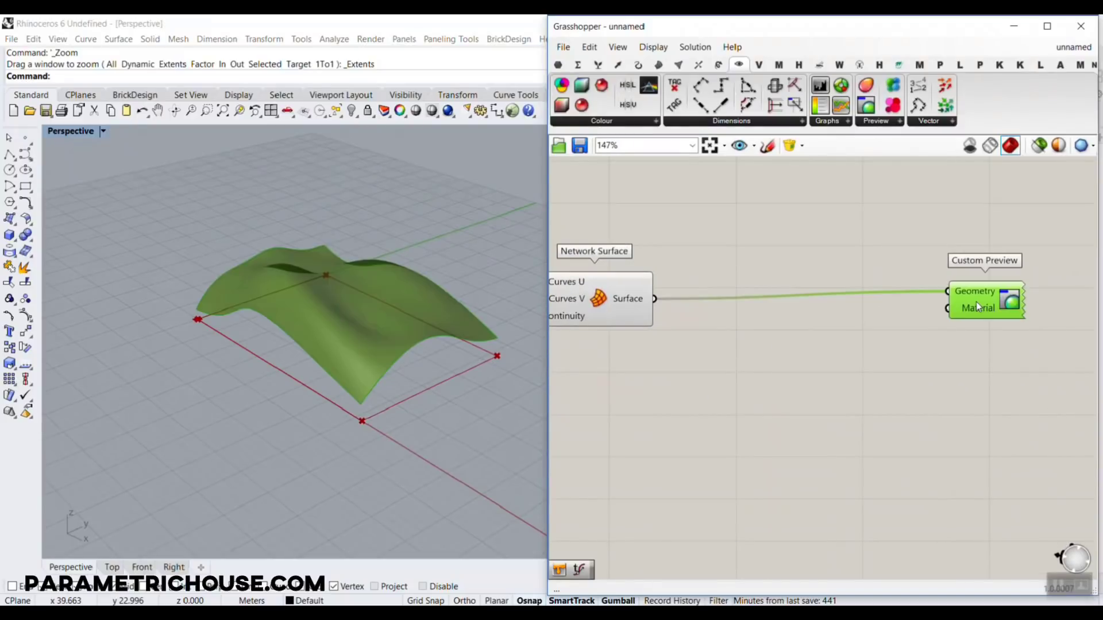
pyautogui.click(737, 369)
pyautogui.moveTo(737, 369); pyautogui.dragTo(899, 386, button='right')
pyautogui.keyDown('shift'); pyautogui.moveTo(322, 390); pyautogui.dragTo(387, 432, button='right'); pyautogui.keyUp('shift')
pyautogui.scroll(4, 386, 432)
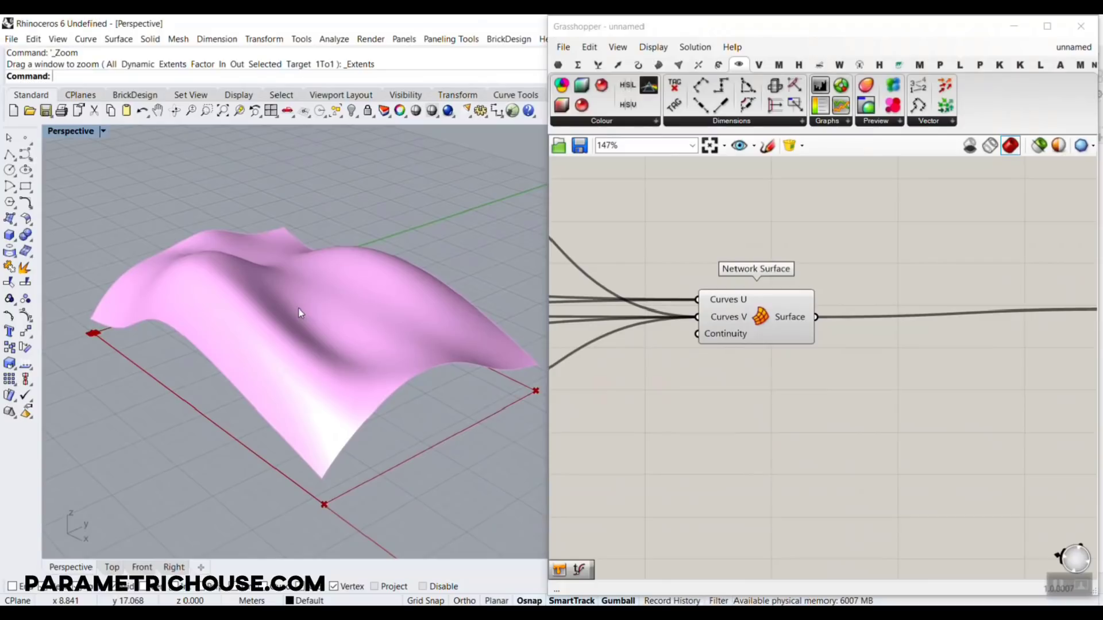
pyautogui.moveTo(288, 324); pyautogui.dragTo(282, 348, button='right')
pyautogui.click(915, 223)
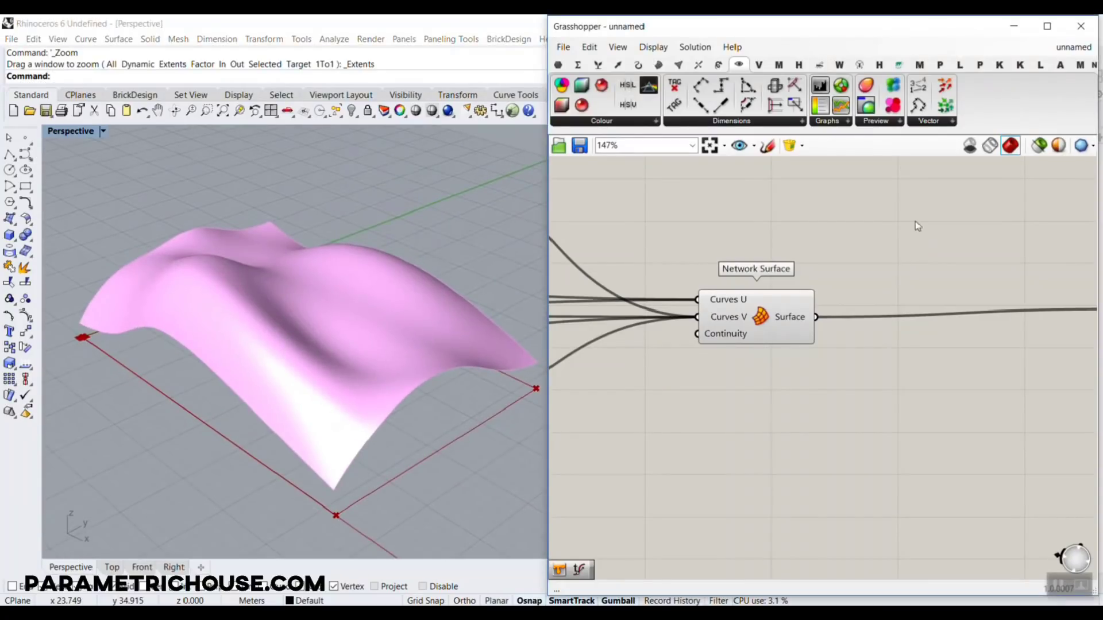
# Step: Add LunchBox's Triangular Panels A component below the wire and connect the network surface to its Surface input
pyautogui.click(1039, 67)
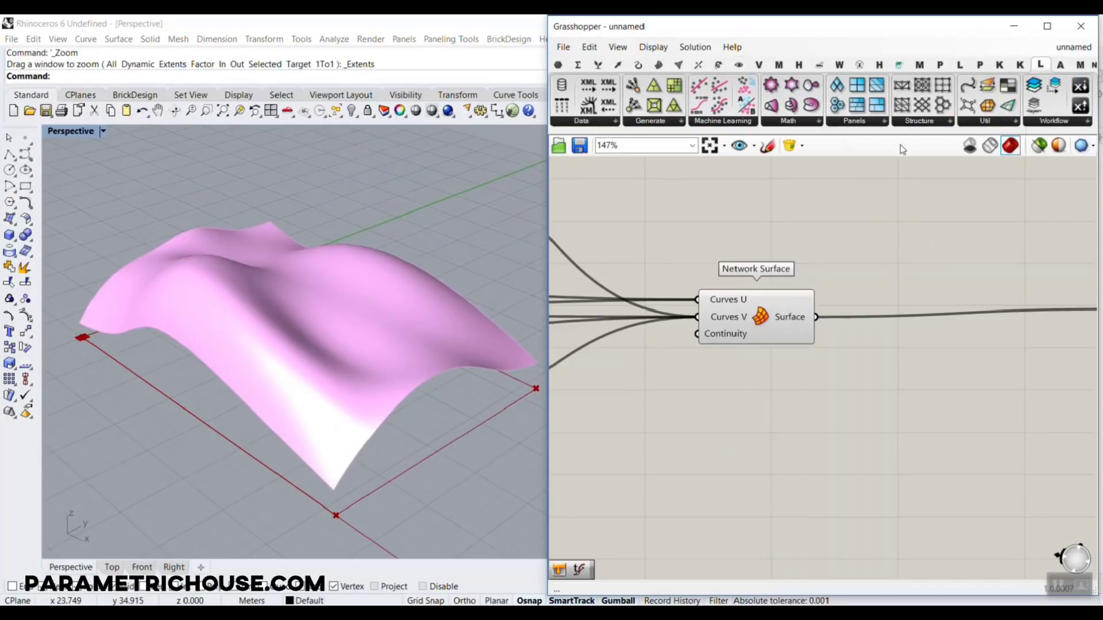
pyautogui.click(874, 122)
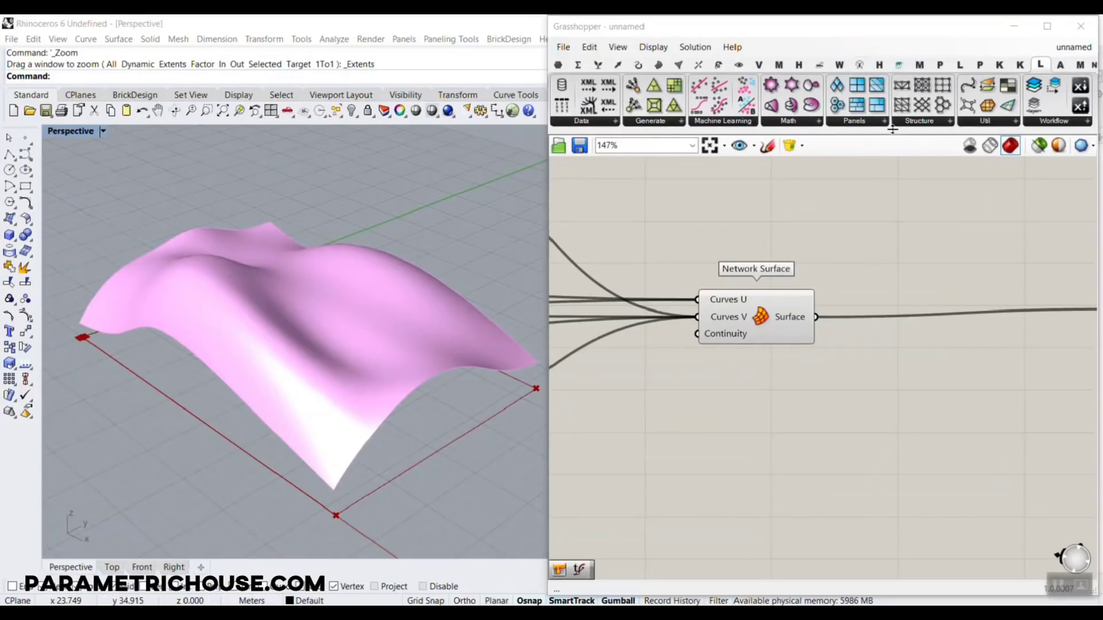
pyautogui.click(866, 121)
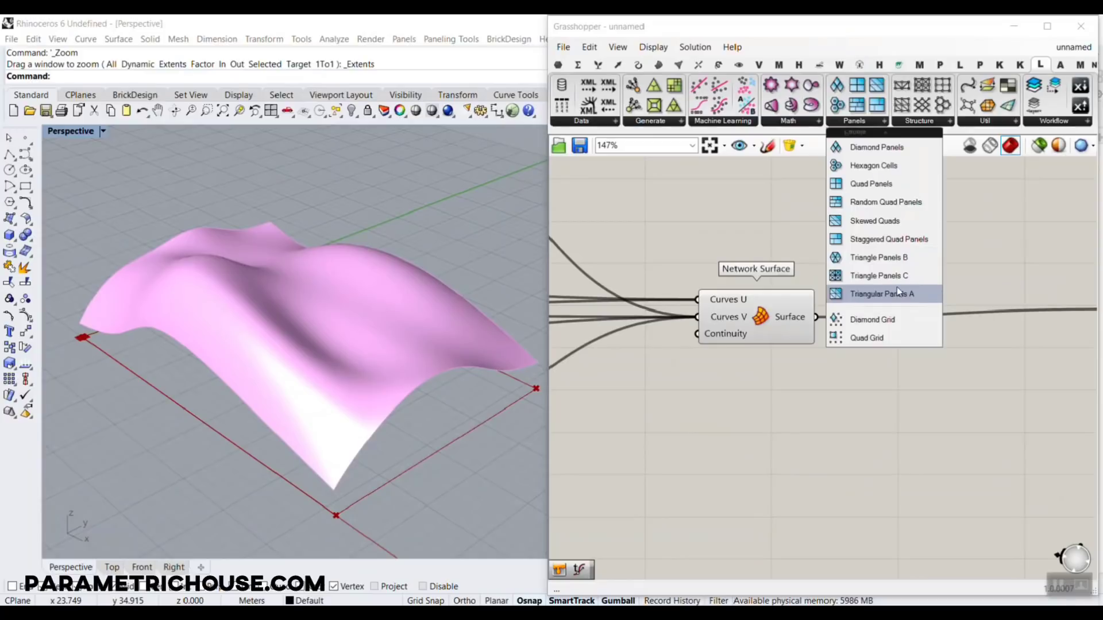
pyautogui.click(898, 295)
pyautogui.click(864, 122)
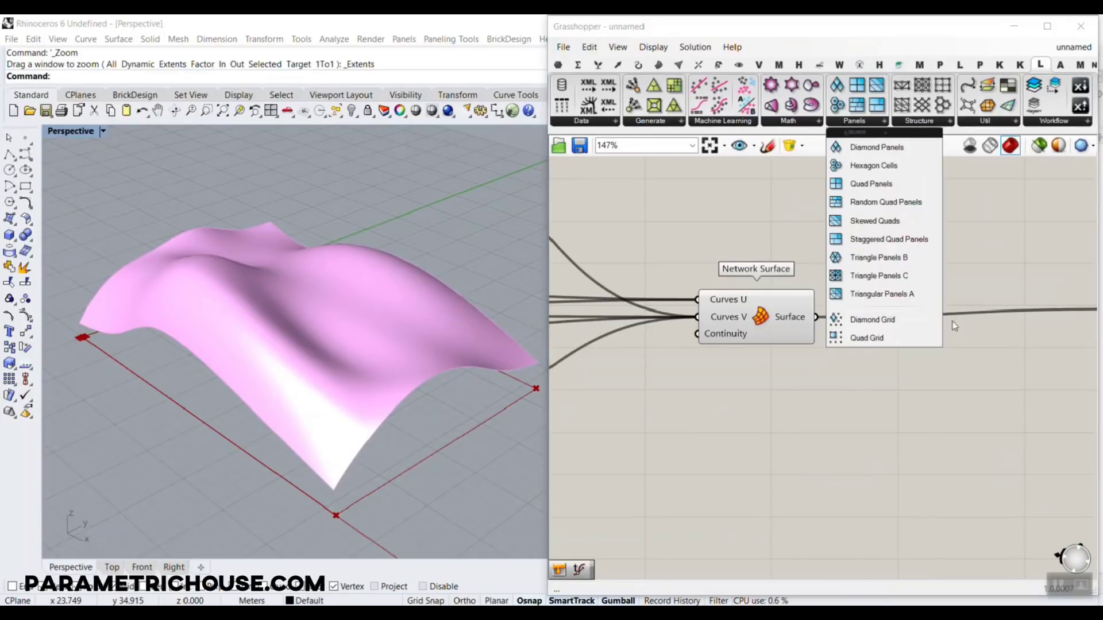
pyautogui.click(910, 295)
pyautogui.click(983, 419)
pyautogui.moveTo(877, 378); pyautogui.dragTo(784, 349, button='right')
pyautogui.scroll(2, 721, 297)
pyautogui.moveTo(721, 299); pyautogui.dragTo(888, 428)
# Step: Hide the Network Surface preview and connect the Panels output of Triangular Panels A to Custom Preview's Geometry input
pyautogui.scroll(1, 722, 290)
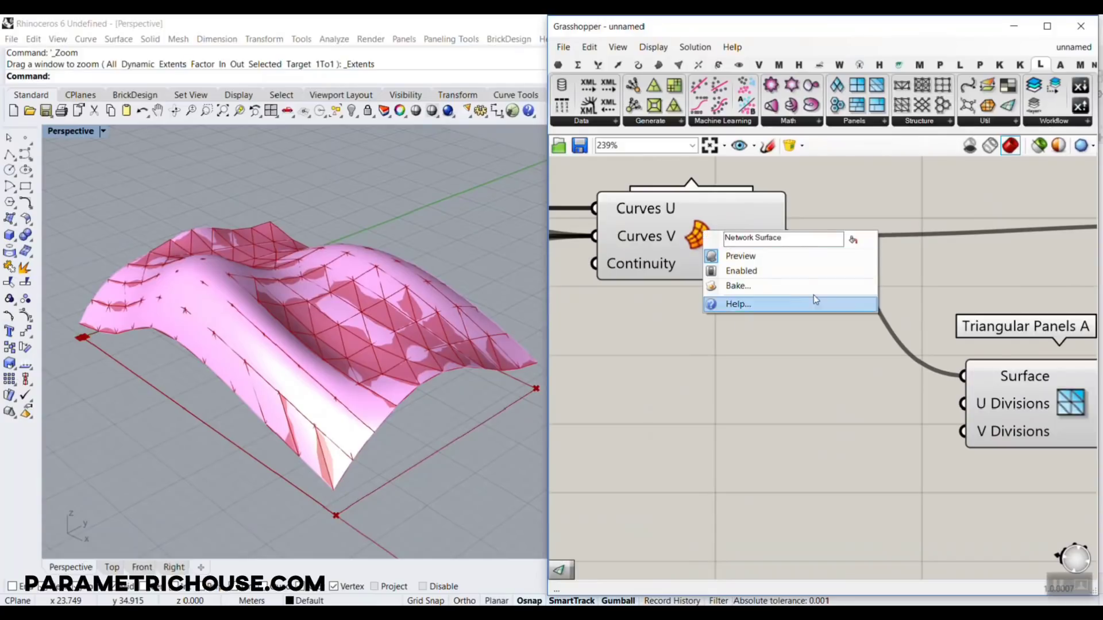
pyautogui.click(740, 255)
pyautogui.scroll(-2, 932, 312)
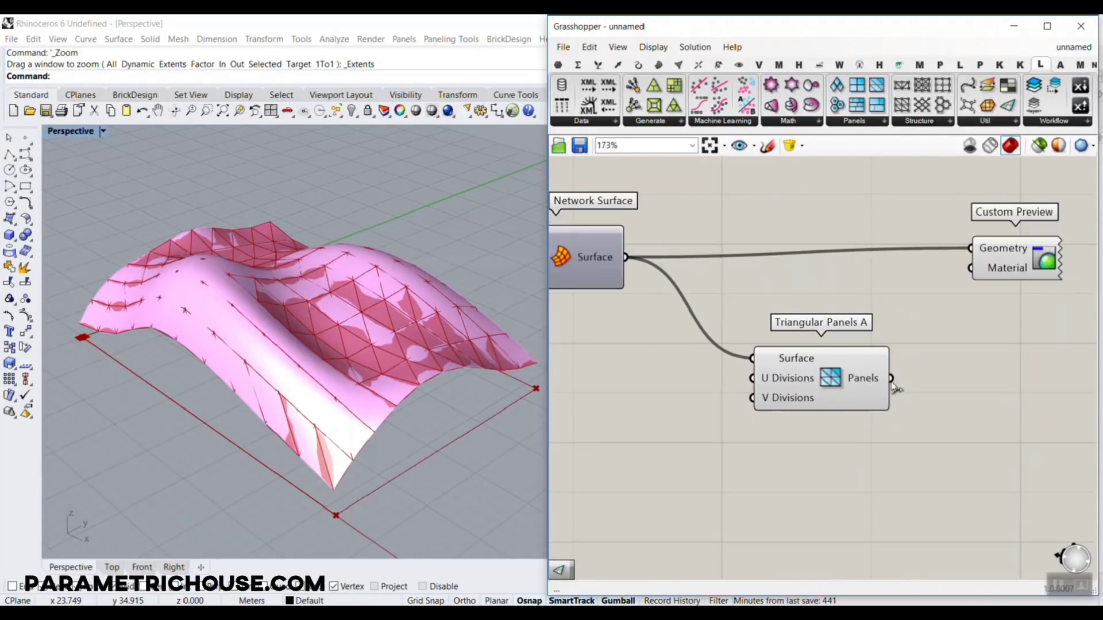
pyautogui.moveTo(891, 382); pyautogui.dragTo(973, 250)
pyautogui.moveTo(793, 383); pyautogui.dragTo(826, 348)
pyautogui.click(816, 280)
pyautogui.moveTo(667, 329); pyautogui.dragTo(741, 347, button='right')
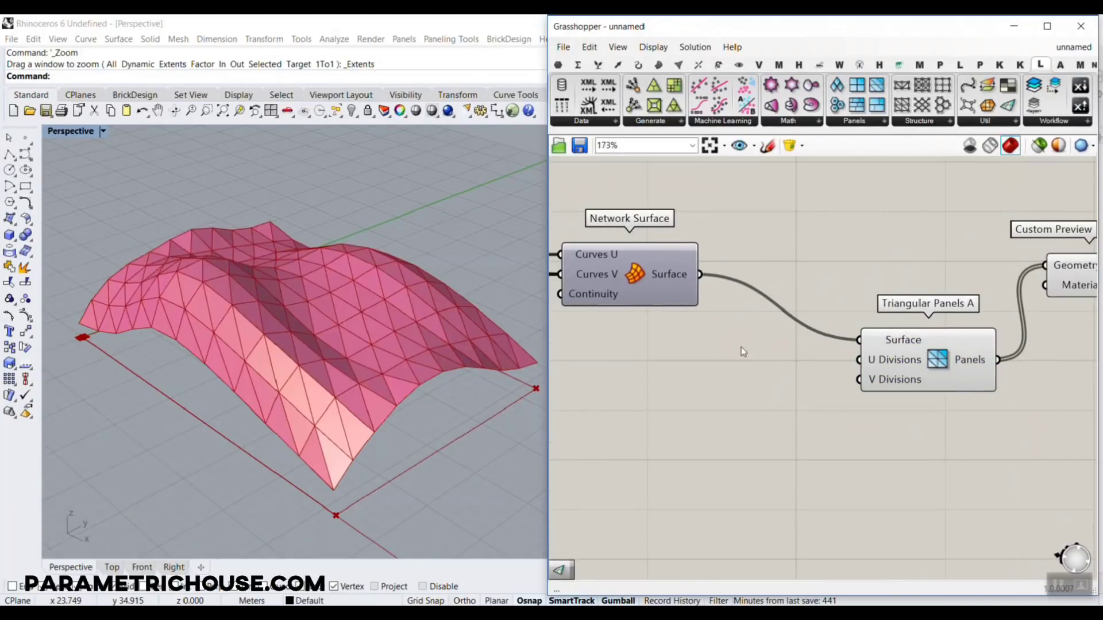
# Step: Add a Number Slider ranging from 8 to 18, connect it to U Divisions, and set it to 11
pyautogui.doubleClick(711, 354)
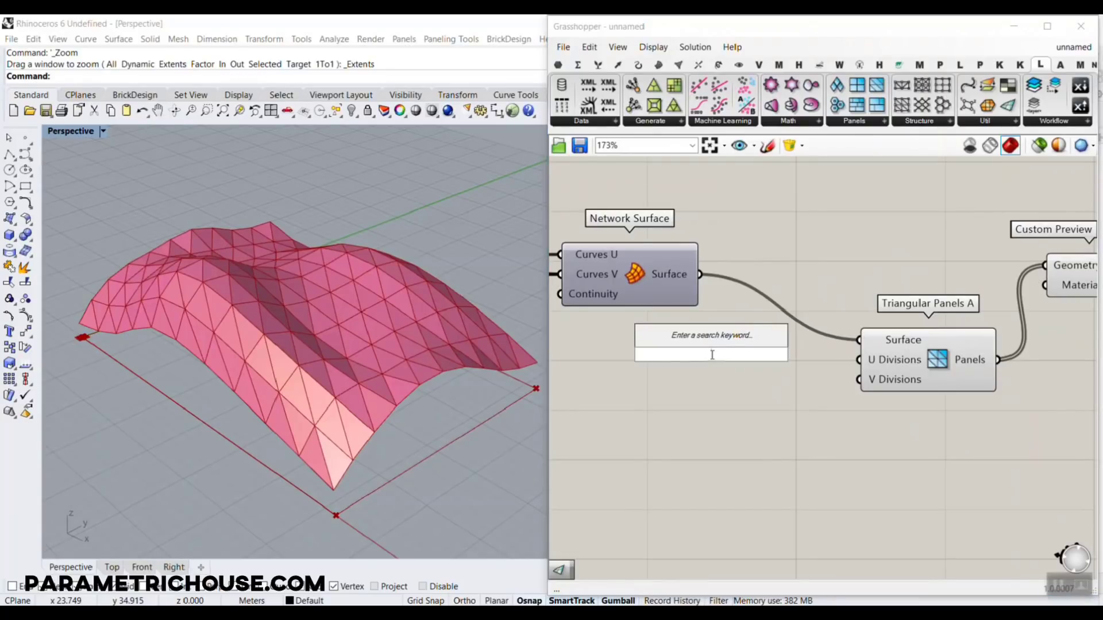
pyautogui.write('8..18')
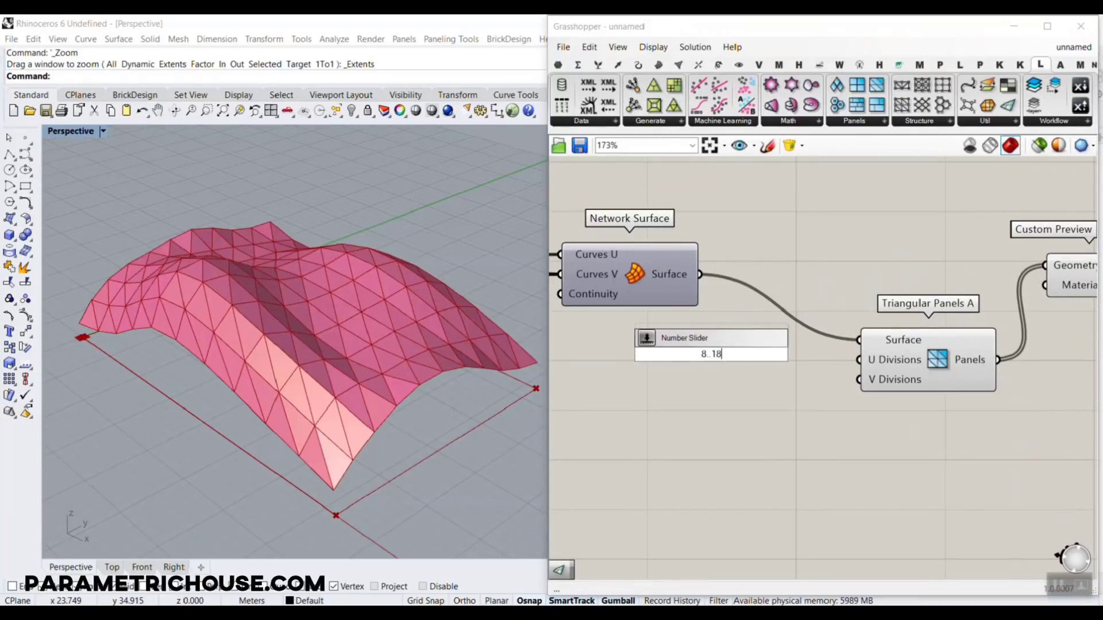
pyautogui.press('Return')
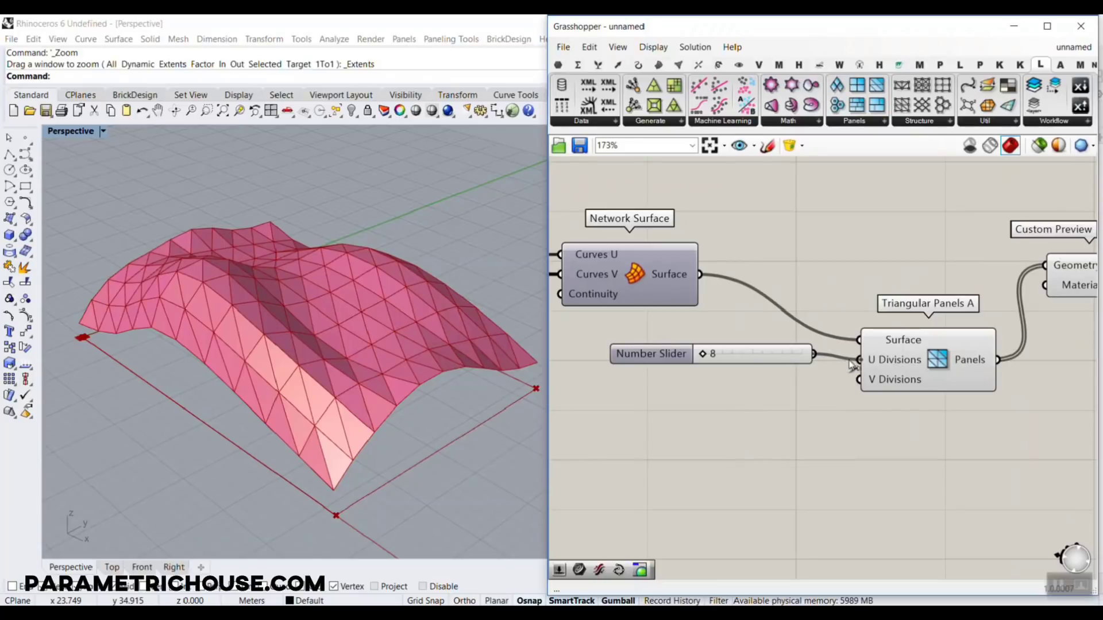
pyautogui.moveTo(852, 365); pyautogui.dragTo(858, 359)
pyautogui.moveTo(703, 355); pyautogui.dragTo(777, 378)
# Step: Duplicate the U Divisions slider, connect the copy to V Divisions, and set it to 12
pyautogui.hotkey('ctrl', 'c')
pyautogui.hotkey('ctrl', 'v')
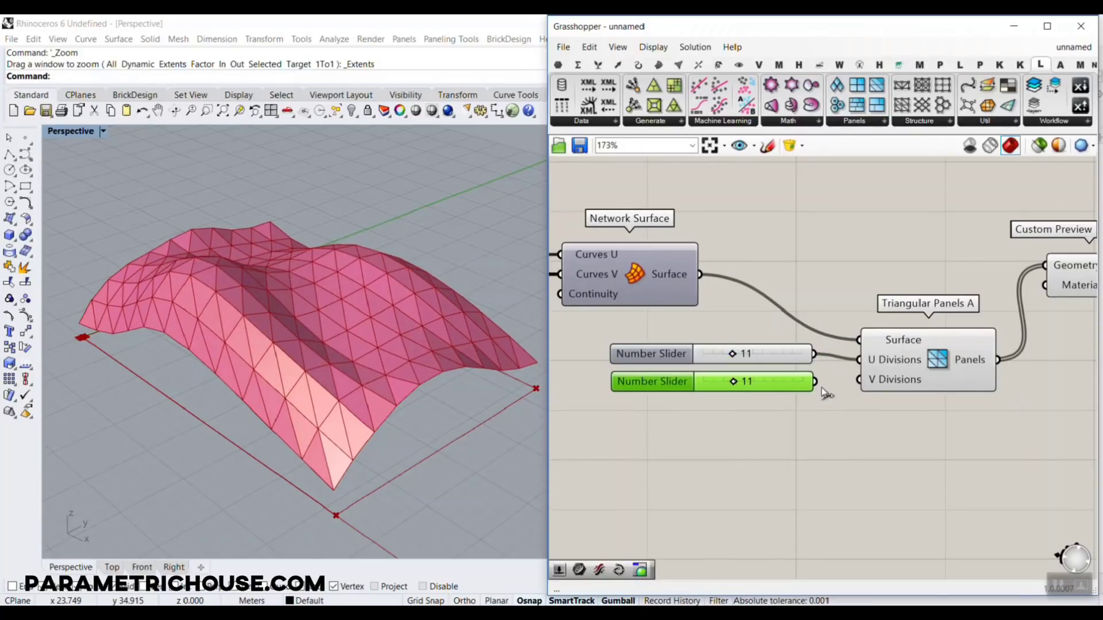
pyautogui.moveTo(846, 380); pyautogui.dragTo(858, 379)
pyautogui.moveTo(734, 382); pyautogui.dragTo(744, 385)
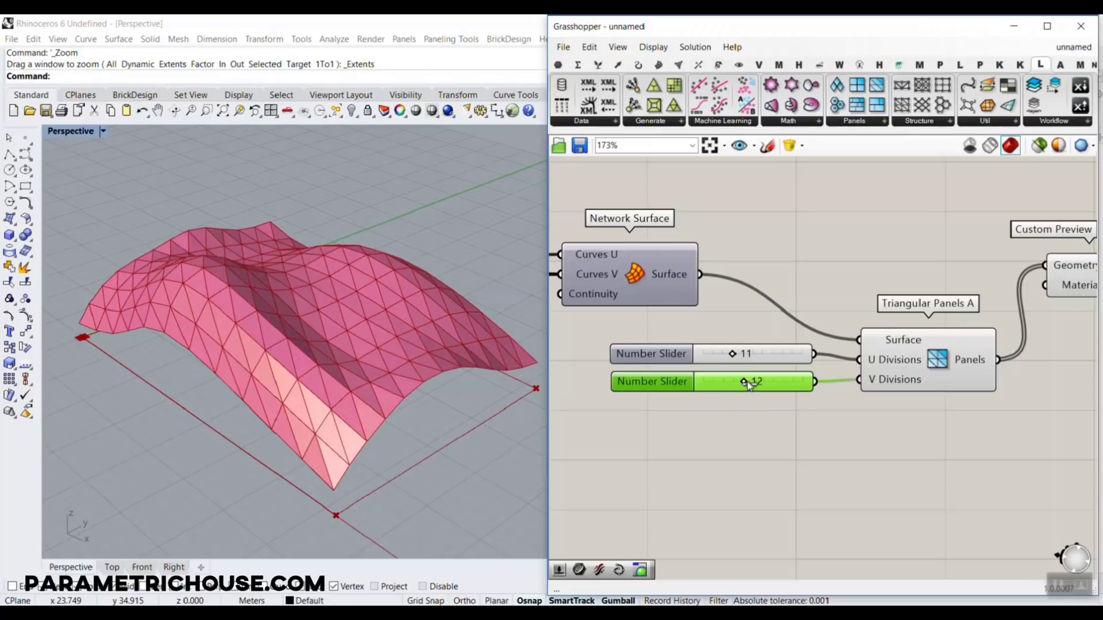
# Step: Bake the network surface into Rhino and move the baked copy beside the panelled model
pyautogui.moveTo(372, 314); pyautogui.dragTo(311, 348, button='right')
pyautogui.scroll(-3, 263, 354)
pyautogui.scroll(6, 220, 370)
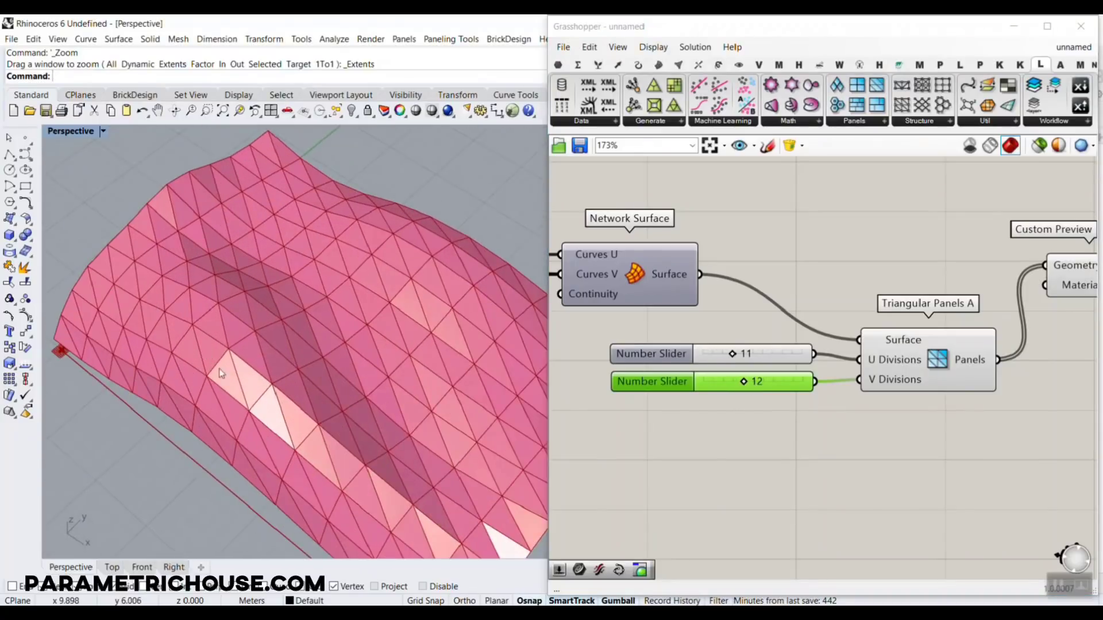
pyautogui.moveTo(221, 374); pyautogui.dragTo(308, 338, button='right')
pyautogui.scroll(-4, 310, 336)
pyautogui.rightClick(663, 271)
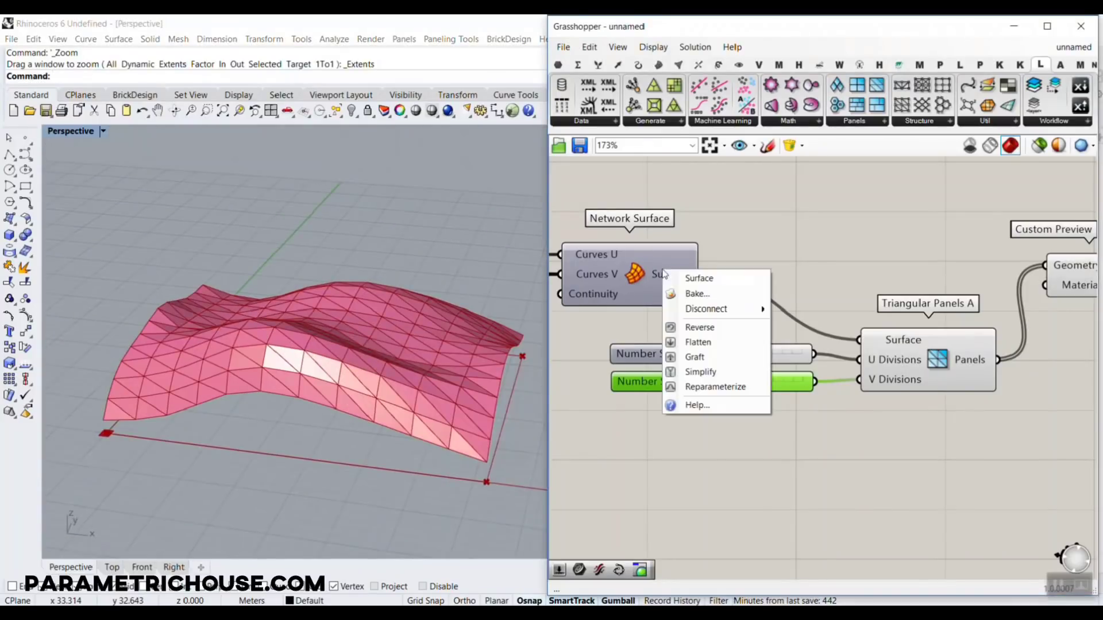
pyautogui.click(696, 294)
pyautogui.click(696, 426)
pyautogui.scroll(-3, 242, 254)
pyautogui.moveTo(292, 296); pyautogui.dragTo(356, 375)
pyautogui.scroll(6, 187, 344)
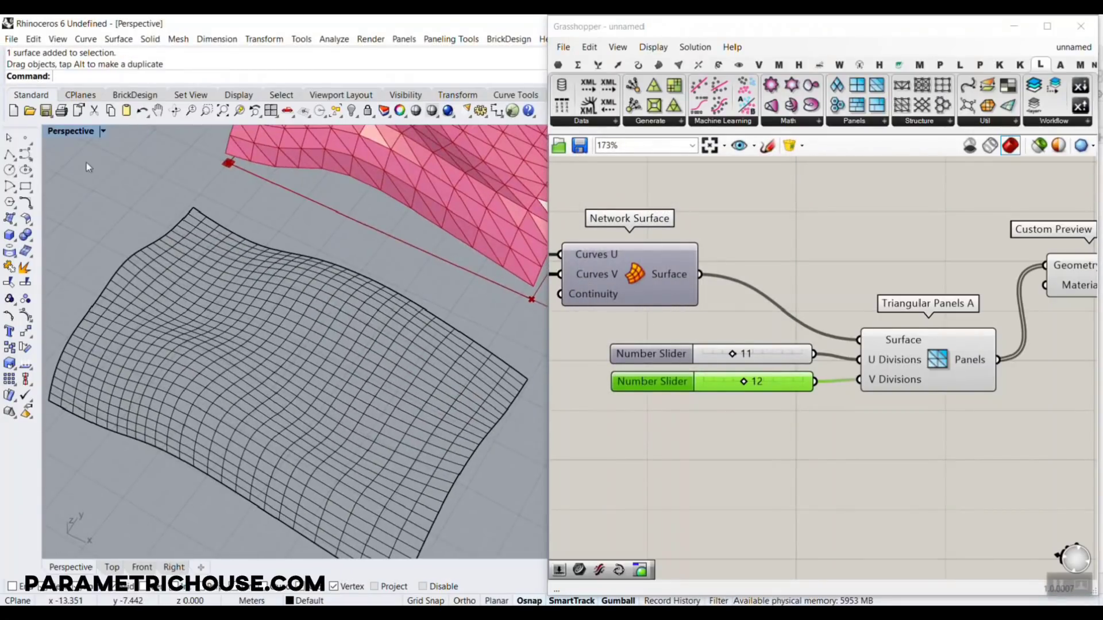
# Step: Set the perspective viewport to Shaded display and examine the baked surface's isocurve layout up close
pyautogui.rightClick(85, 132)
pyautogui.click(89, 180)
pyautogui.scroll(-7, 310, 254)
pyautogui.scroll(5, 289, 287)
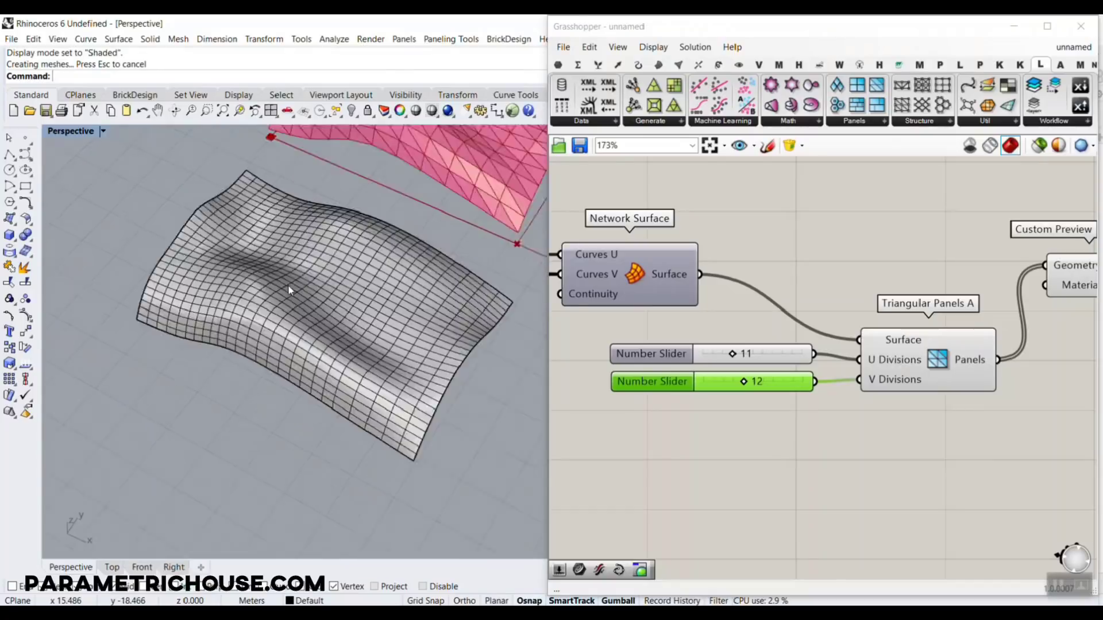
pyautogui.scroll(2, 289, 290)
pyautogui.moveTo(289, 290); pyautogui.dragTo(454, 257, button='right')
pyautogui.scroll(-6, 348, 279)
pyautogui.scroll(5, 463, 392)
pyautogui.scroll(4, 494, 333)
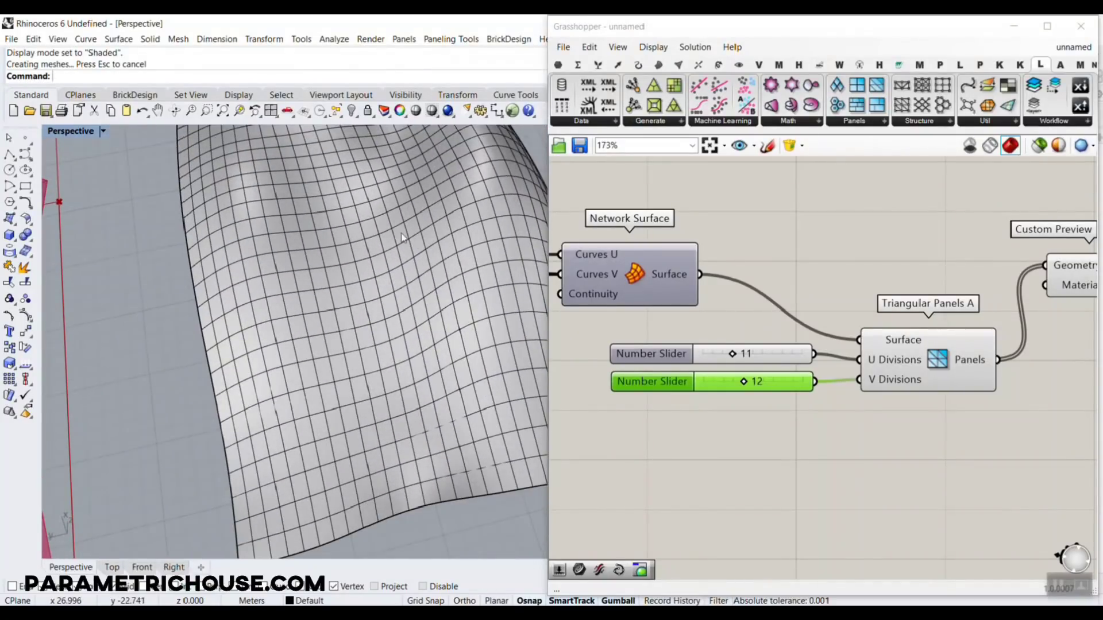
# Step: Run Rebuild on the baked surface with the settings offered and inspect its isocurves
pyautogui.scroll(-3, 365, 281)
pyautogui.click(370, 288)
pyautogui.write('Rebuild')
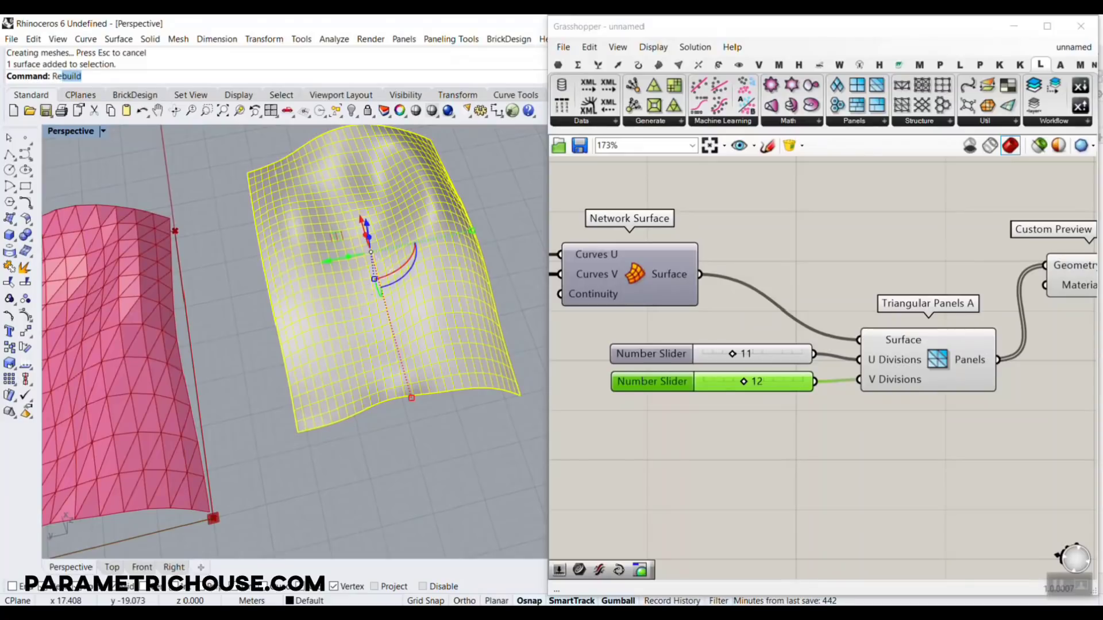
pyautogui.press('Return')
pyautogui.press('Return')
pyautogui.scroll(5, 425, 309)
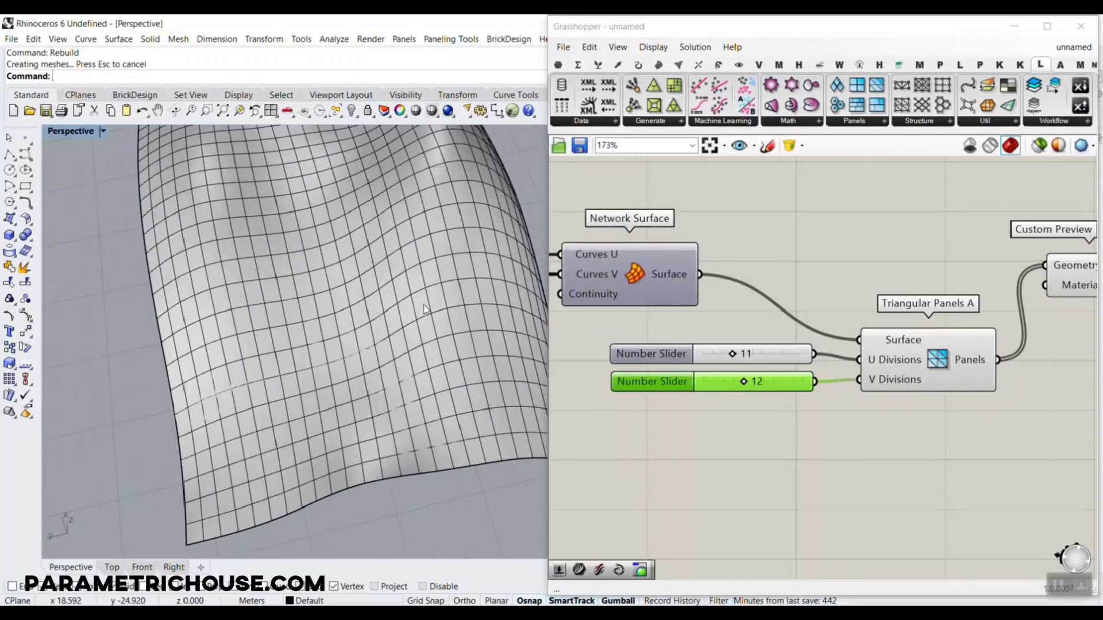
pyautogui.scroll(-5, 340, 345)
# Step: Delete the baked surface from Rhino and return to the triangulated panel model
pyautogui.click(351, 337)
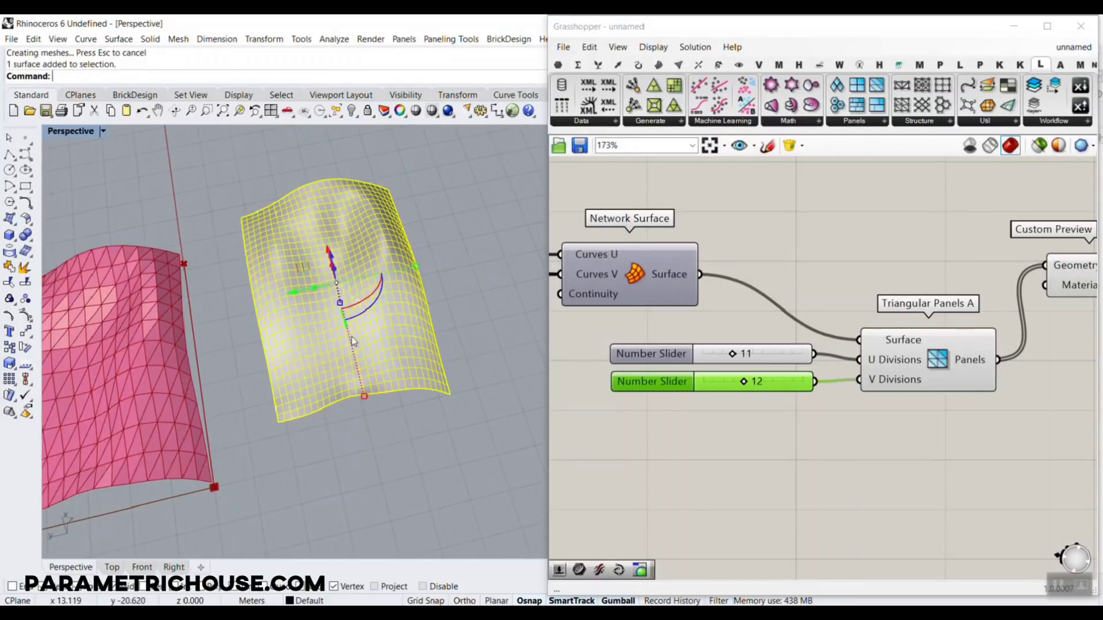
pyautogui.press('Delete')
pyautogui.scroll(-8, 360, 332)
pyautogui.moveTo(360, 332); pyautogui.dragTo(298, 313, button='right')
pyautogui.scroll(6, 286, 273)
pyautogui.scroll(4, 298, 313)
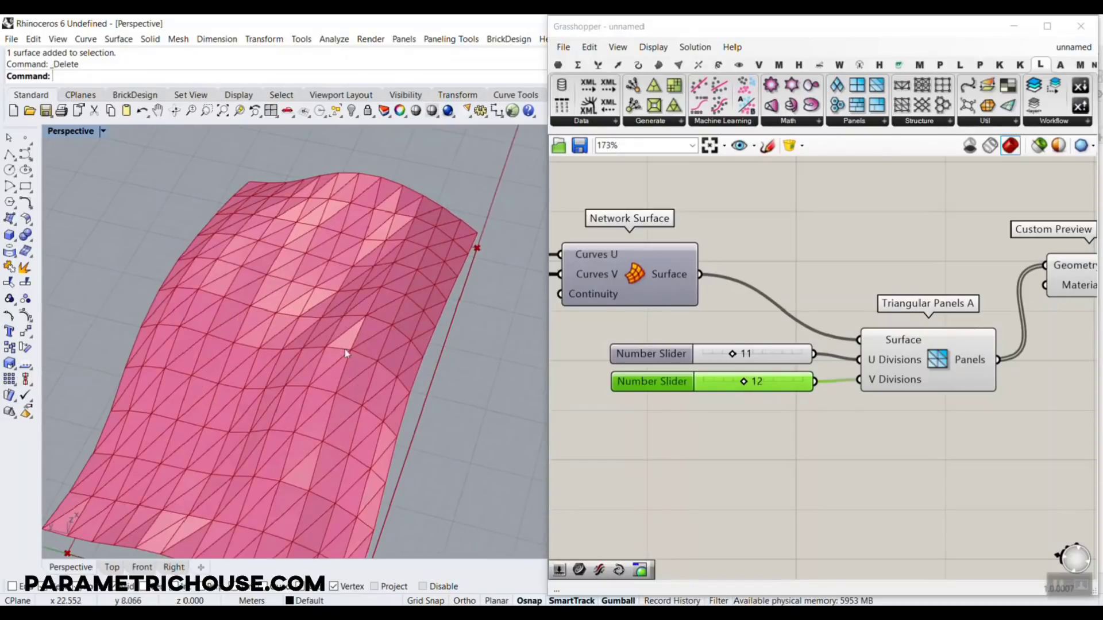
# Step: Add LunchBox's Rebuild Surface component and connect the network surface to its Surface input
pyautogui.click(910, 188)
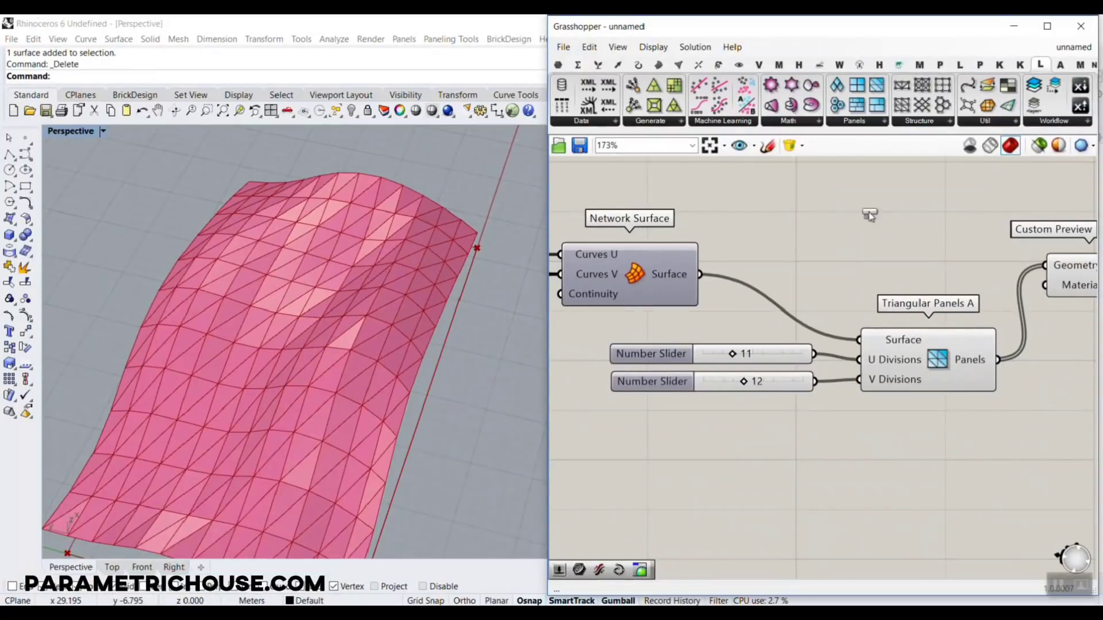
pyautogui.moveTo(869, 216); pyautogui.dragTo(837, 268)
pyautogui.scroll(2, 838, 272)
pyautogui.moveTo(648, 278); pyautogui.dragTo(712, 213)
# Step: Move Triangular Panels A, its sliders and Custom Preview farther along, and connect Rebuilt Surface to the panels' Surface input
pyautogui.scroll(-4, 632, 242)
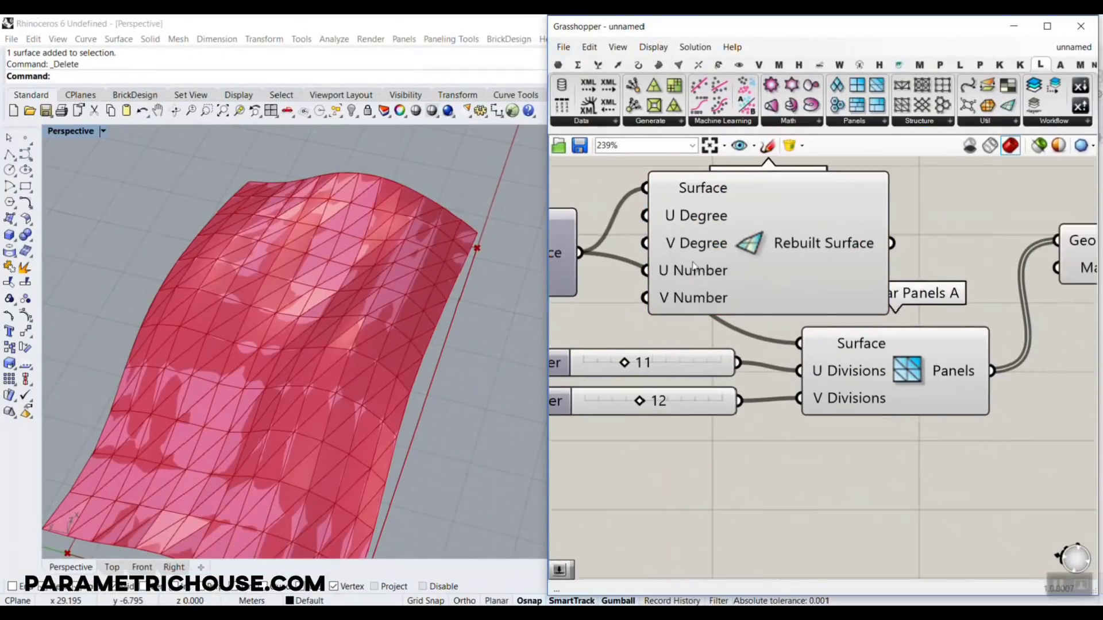
pyautogui.moveTo(844, 367); pyautogui.dragTo(675, 310)
pyautogui.moveTo(780, 313); pyautogui.dragTo(945, 344)
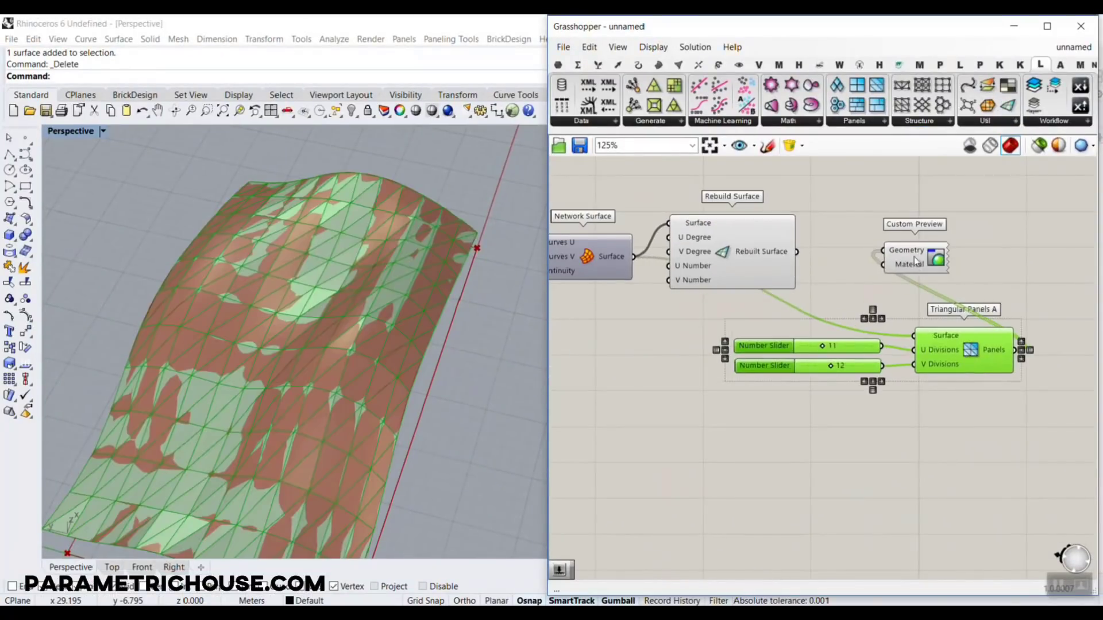
pyautogui.moveTo(914, 257); pyautogui.dragTo(1032, 274)
pyautogui.click(850, 269)
pyautogui.moveTo(796, 251); pyautogui.dragTo(914, 336)
# Step: Turn off the preview of the Rebuild Surface component
pyautogui.scroll(2, 801, 244)
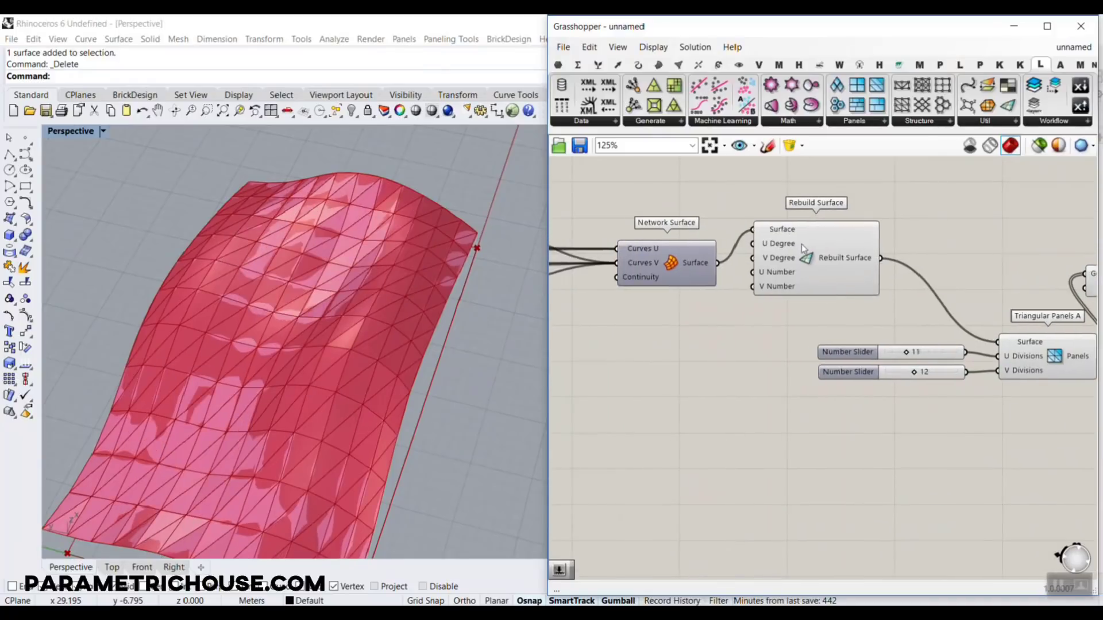
pyautogui.rightClick(821, 285)
pyautogui.click(850, 311)
# Step: Add a number slider set to 30 and connect it to the U Number and V Number inputs of Rebuild Surface
pyautogui.scroll(3, 818, 248)
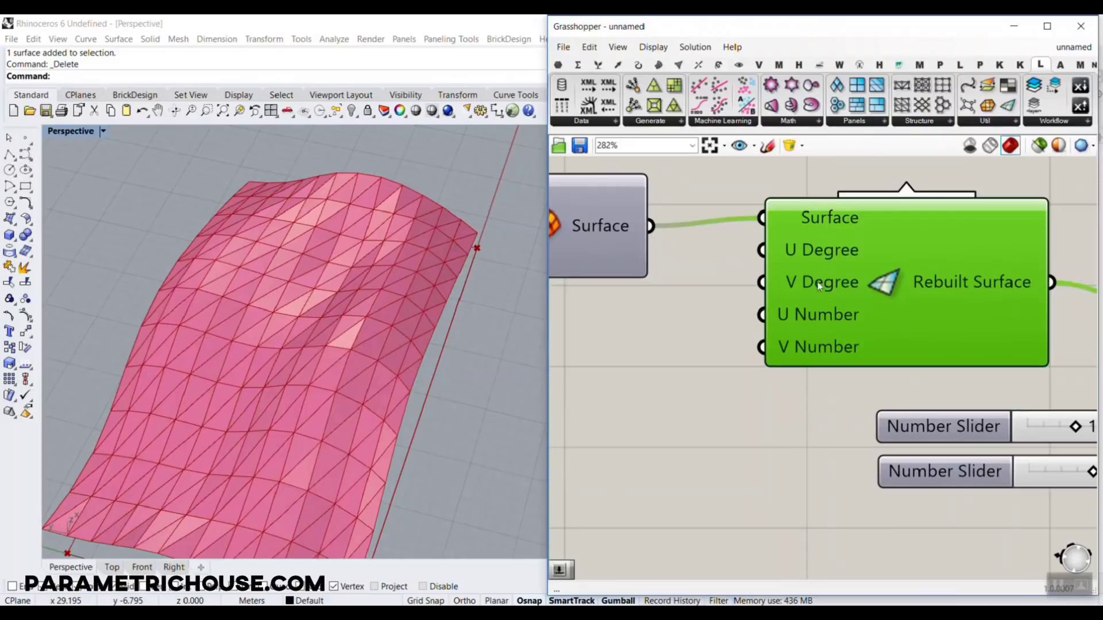
pyautogui.moveTo(817, 281); pyautogui.dragTo(981, 291, button='right')
pyautogui.doubleClick(760, 364)
pyautogui.write('30')
pyautogui.press('Return')
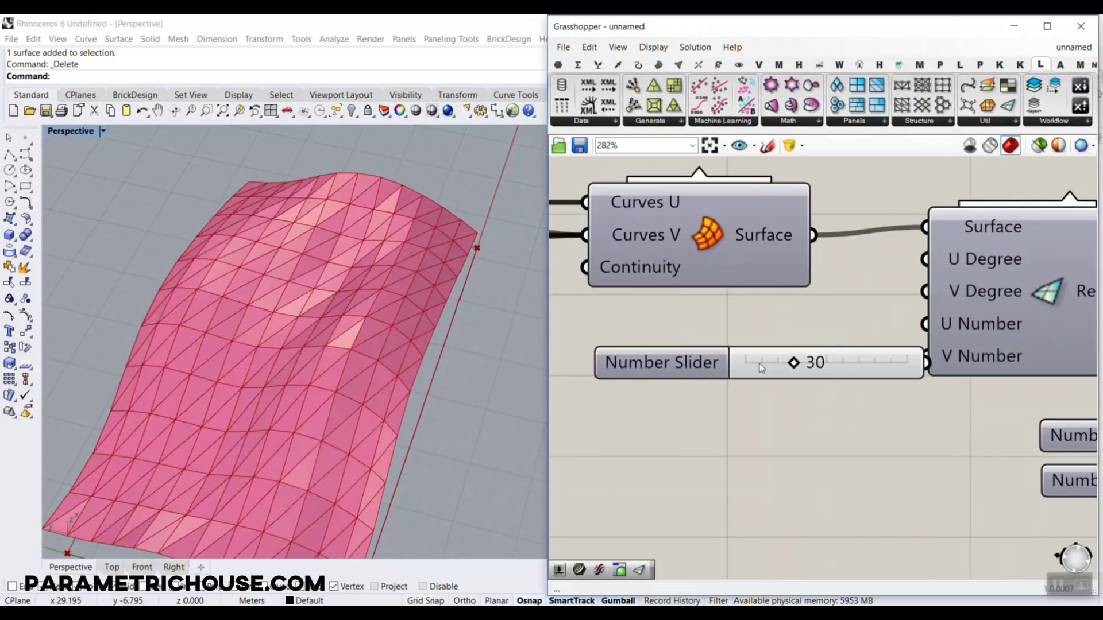
pyautogui.moveTo(894, 357)
pyautogui.mouseDown()
pyautogui.moveTo(854, 341)
pyautogui.moveTo(904, 354)
pyautogui.mouseUp()
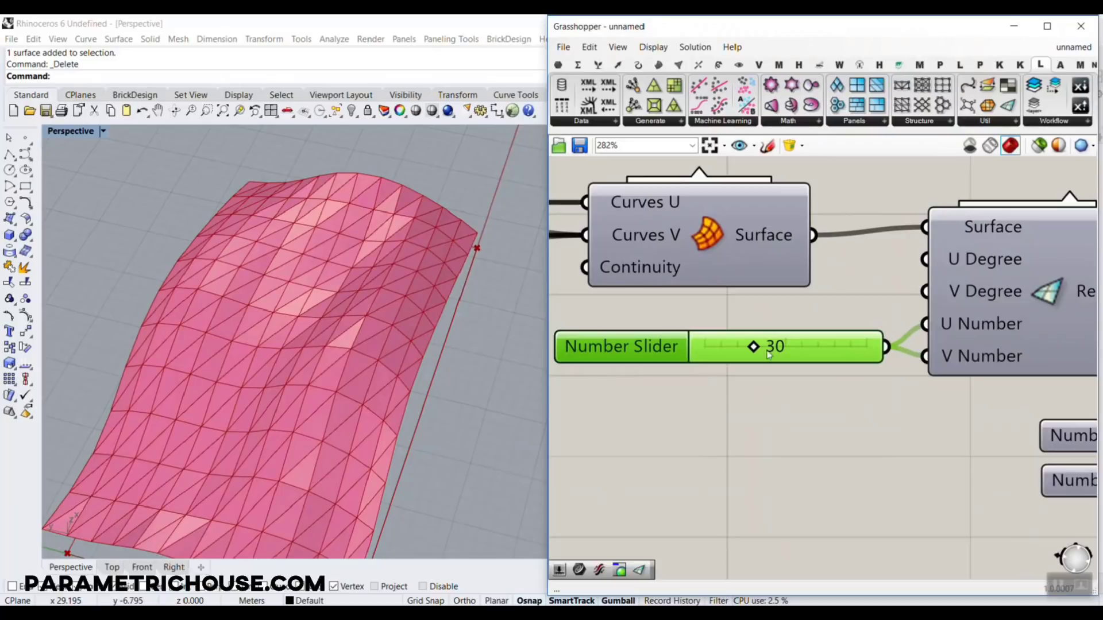
pyautogui.scroll(-3, 749, 279)
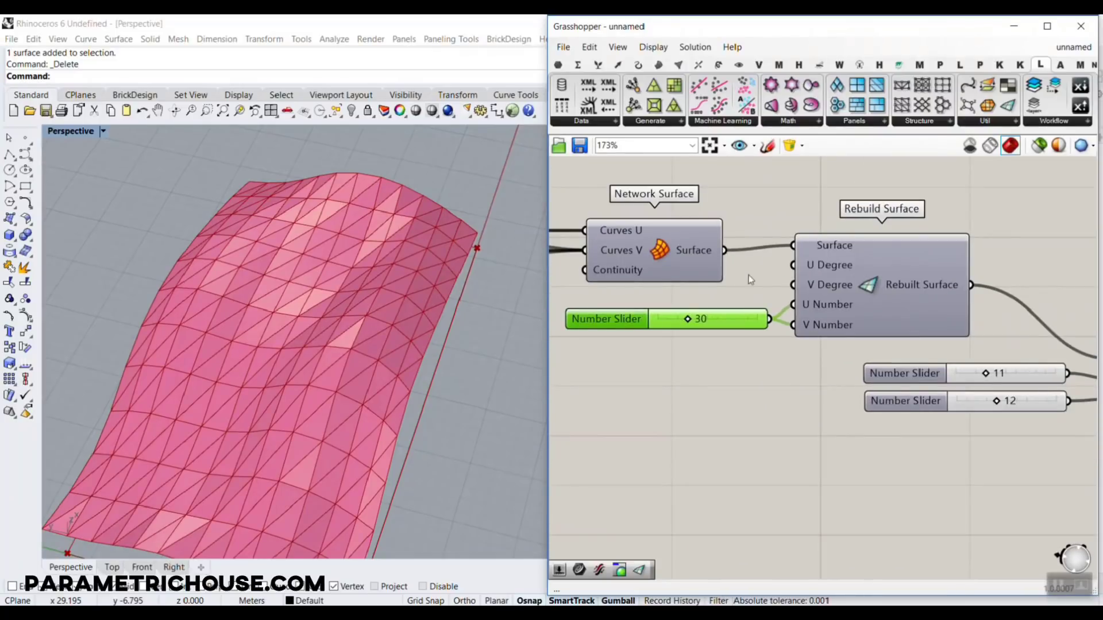
pyautogui.moveTo(313, 387); pyautogui.dragTo(382, 348, button='right')
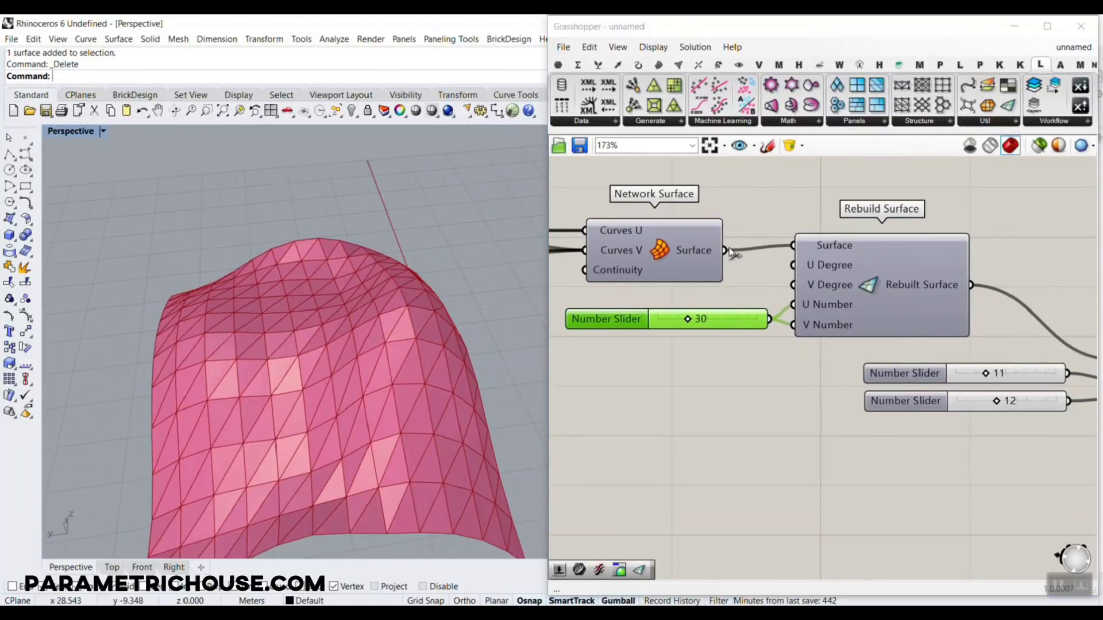
# Step: Feed the original network surface into Triangular Panels A for comparison, and restore the Rebuilt Surface connection
pyautogui.scroll(-2, 730, 252)
pyautogui.moveTo(725, 250); pyautogui.dragTo(999, 326)
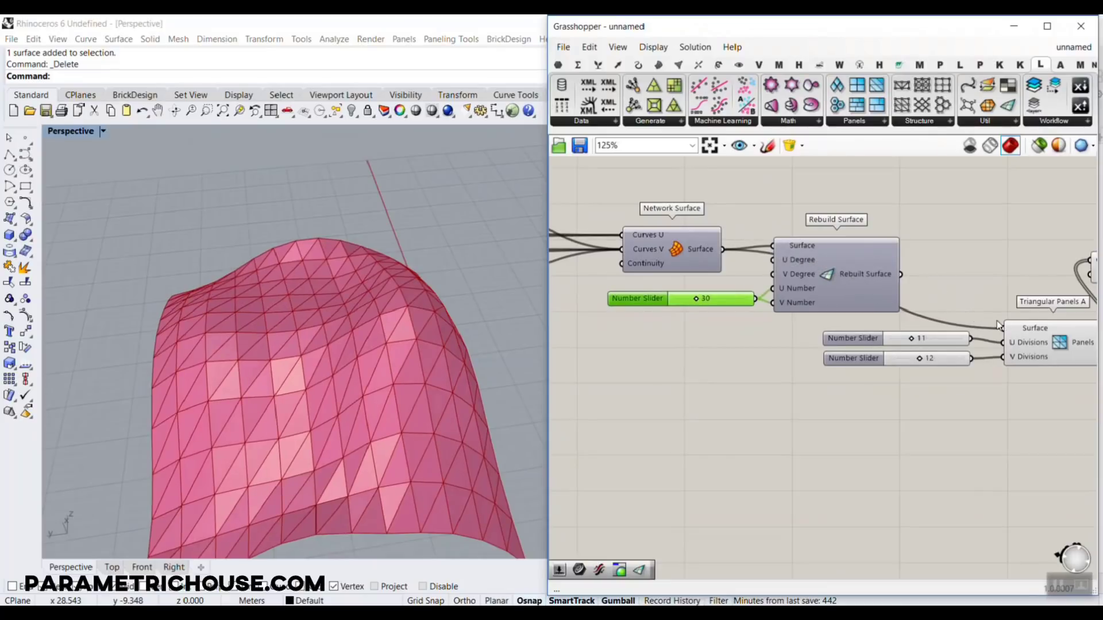
pyautogui.moveTo(925, 301); pyautogui.dragTo(1002, 328)
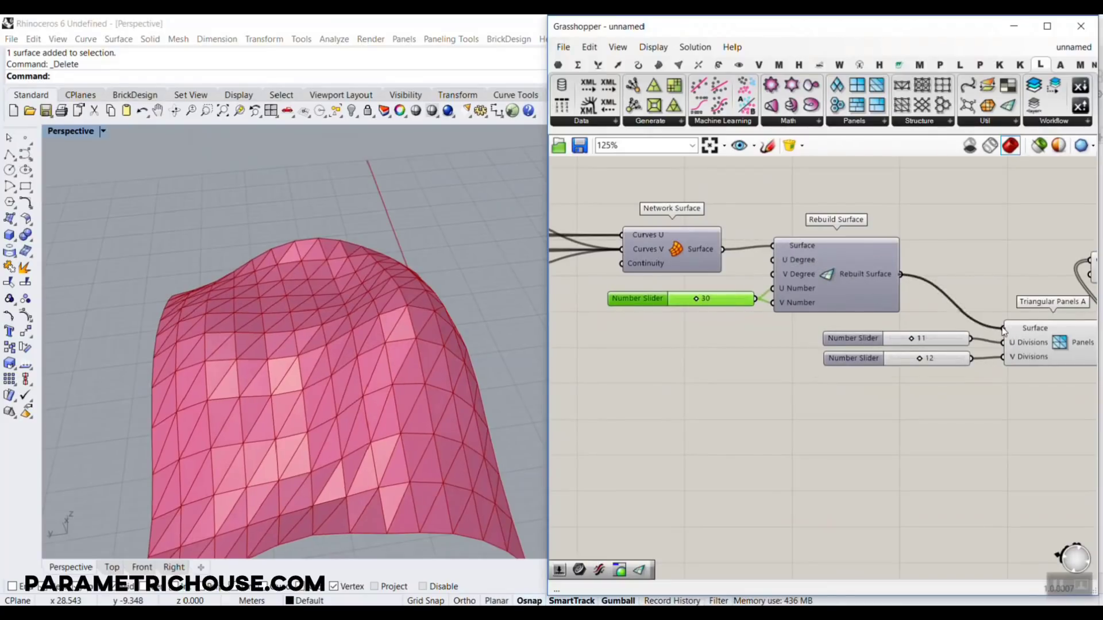
pyautogui.moveTo(392, 402); pyautogui.dragTo(453, 356, button='right')
pyautogui.scroll(2, 867, 282)
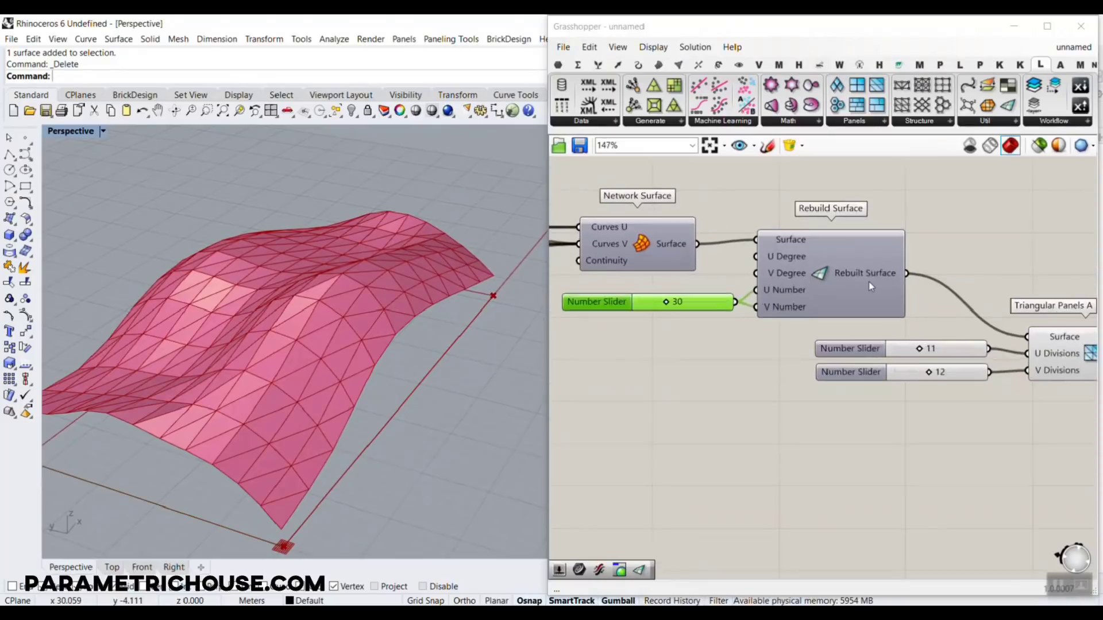
pyautogui.moveTo(344, 321); pyautogui.dragTo(220, 328, button='right')
pyautogui.scroll(5, 253, 367)
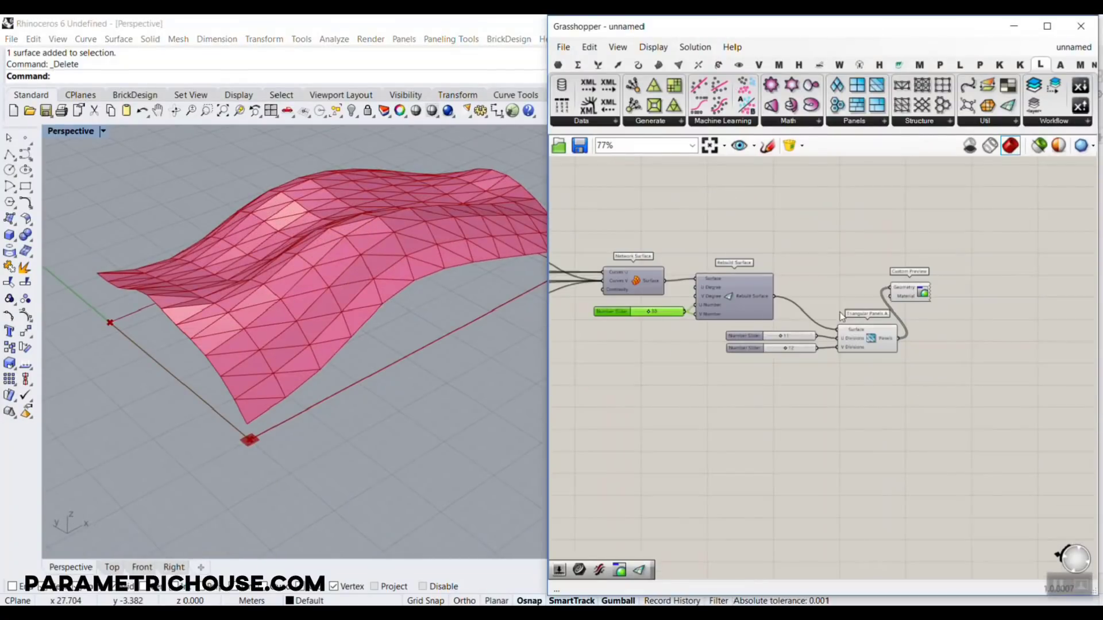
# Step: Add LunchBox's Space Truss Structure 1 below the triangular panels and connect Rebuilt Surface to its Surface input
pyautogui.click(878, 383)
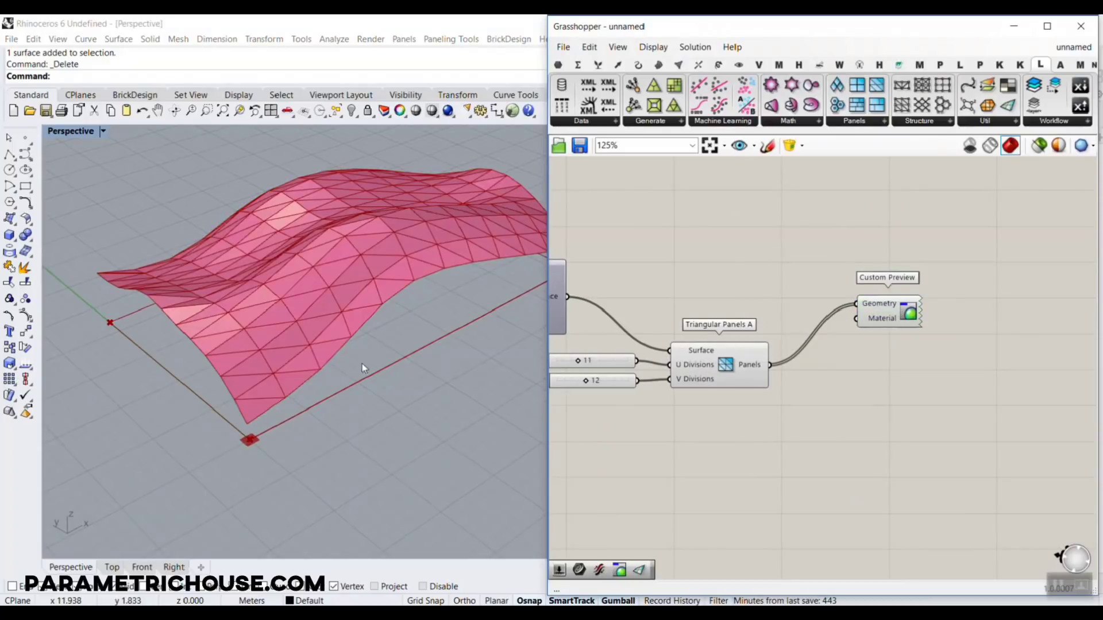
pyautogui.moveTo(362, 363); pyautogui.dragTo(313, 344, button='right')
pyautogui.scroll(5, 242, 377)
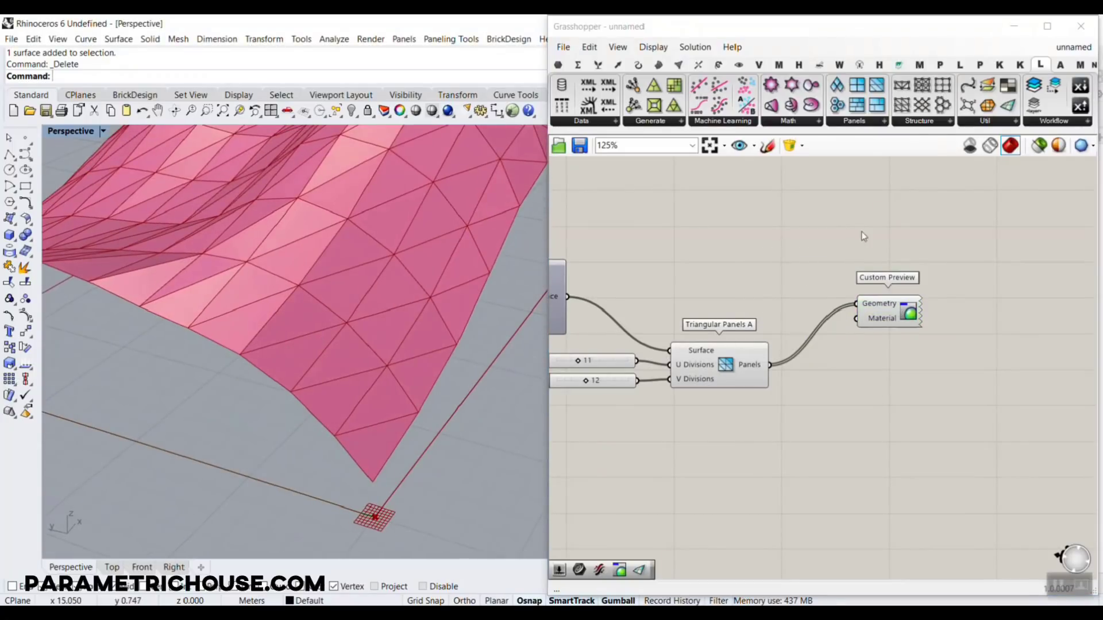
pyautogui.click(942, 123)
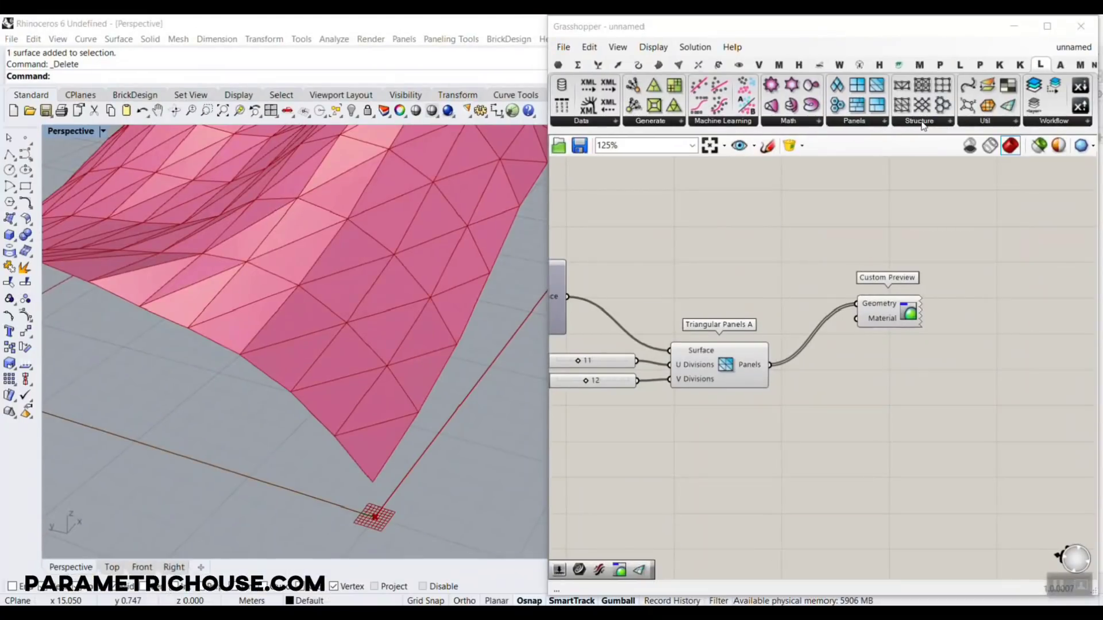
pyautogui.click(915, 119)
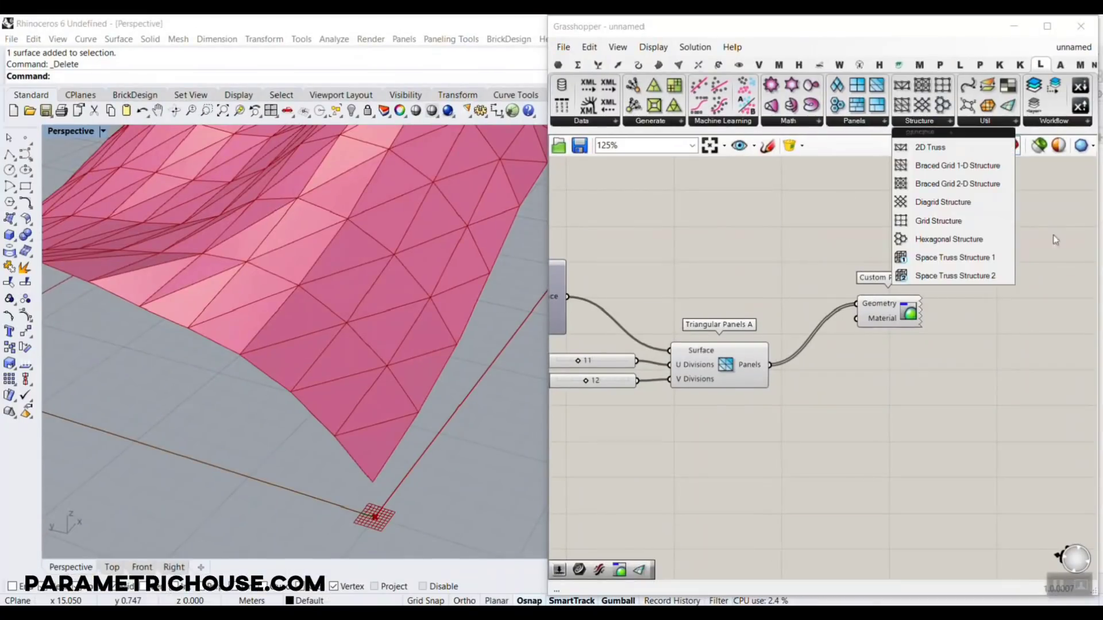
pyautogui.click(984, 258)
pyautogui.scroll(-5, 1032, 324)
pyautogui.click(884, 358)
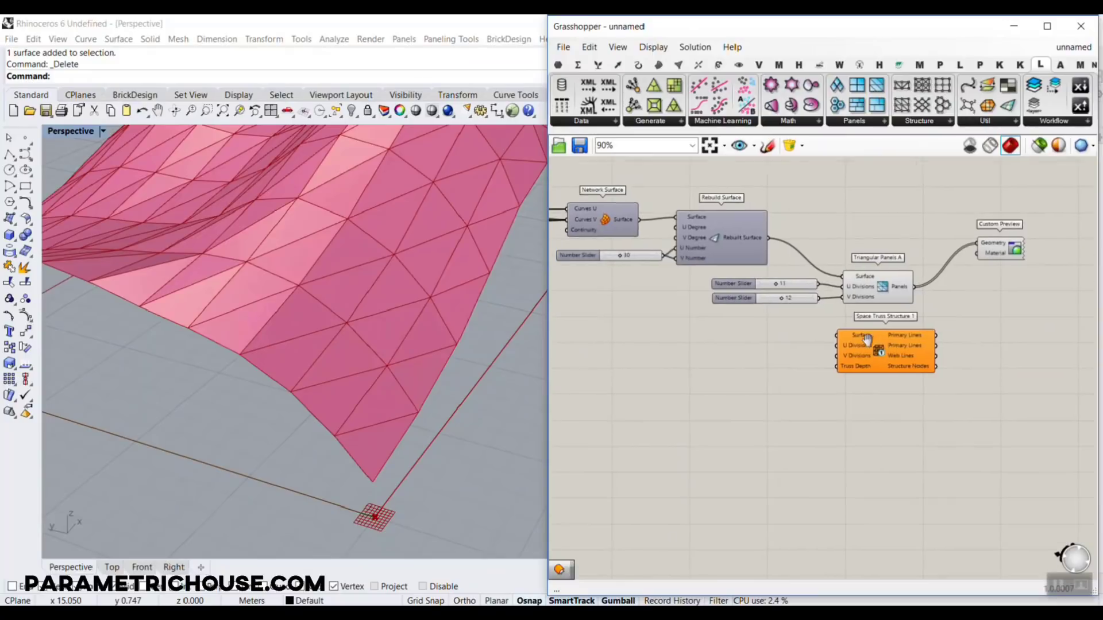
pyautogui.scroll(5, 798, 230)
pyautogui.moveTo(821, 335); pyautogui.dragTo(904, 373)
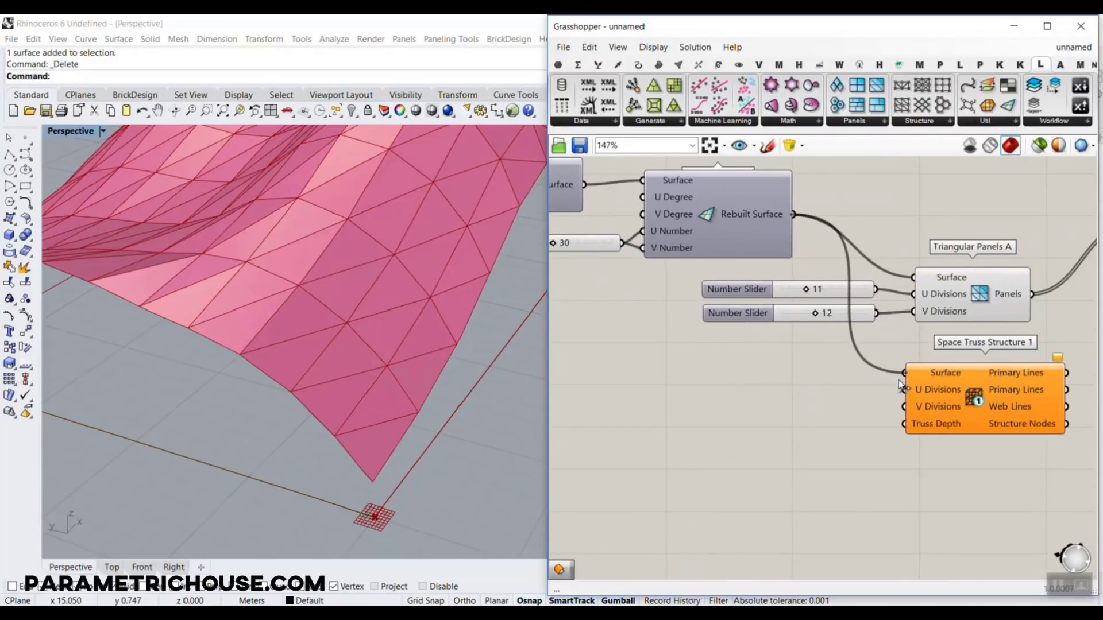
# Step: Move the 11 and 12 sliders away from the panels component and connect them to the truss's U Divisions and V Divisions inputs
pyautogui.scroll(3, 848, 371)
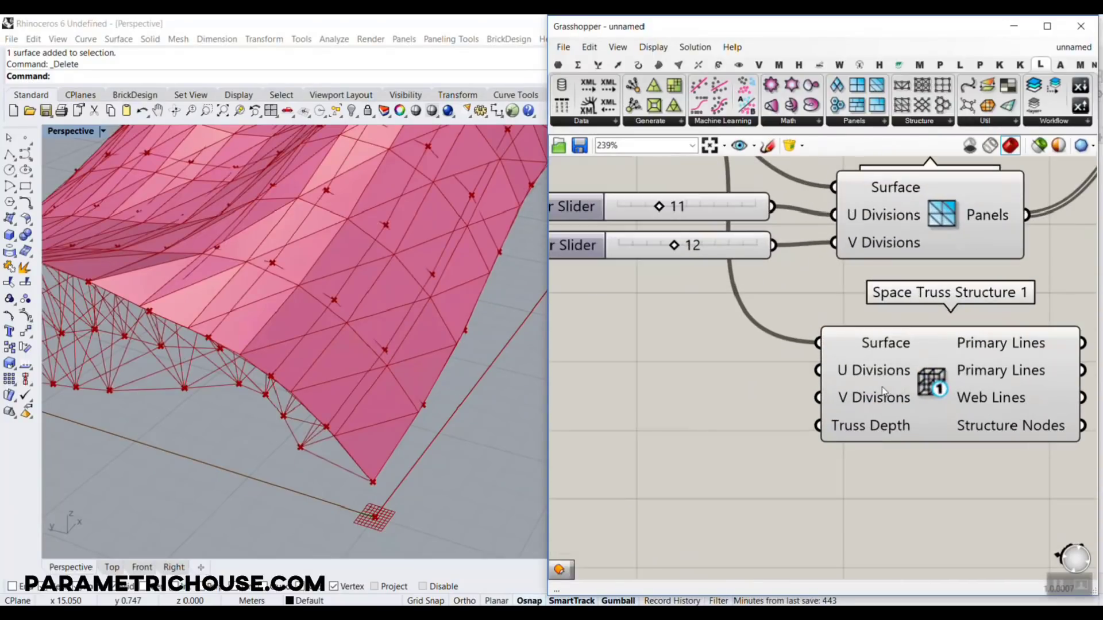
pyautogui.moveTo(855, 344); pyautogui.dragTo(977, 395, button='right')
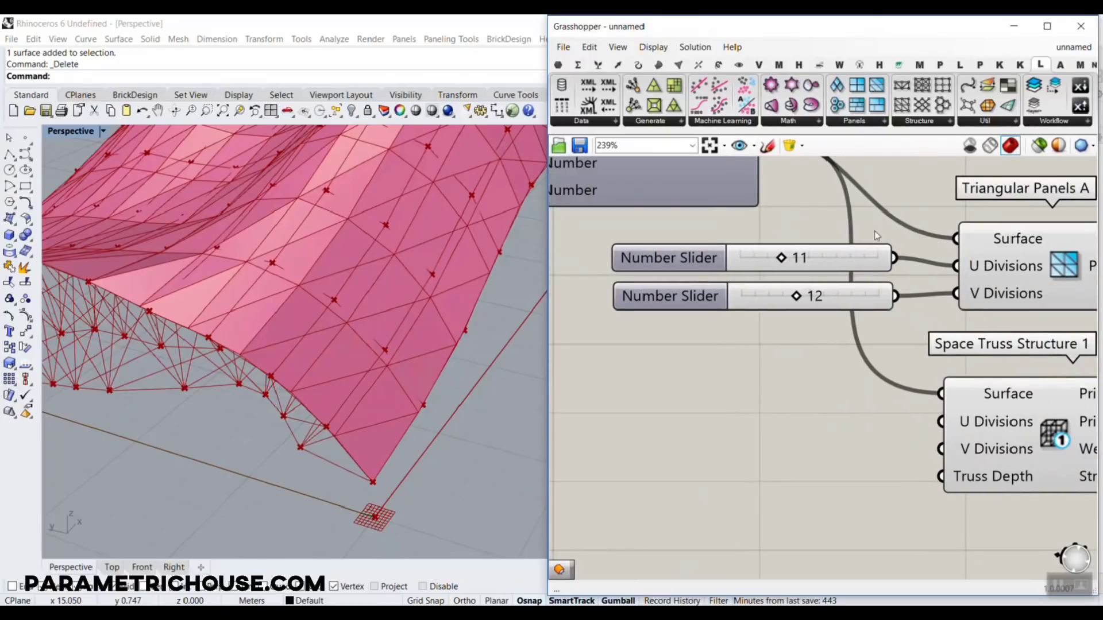
pyautogui.moveTo(874, 231); pyautogui.dragTo(836, 304)
pyautogui.moveTo(864, 260); pyautogui.dragTo(745, 288)
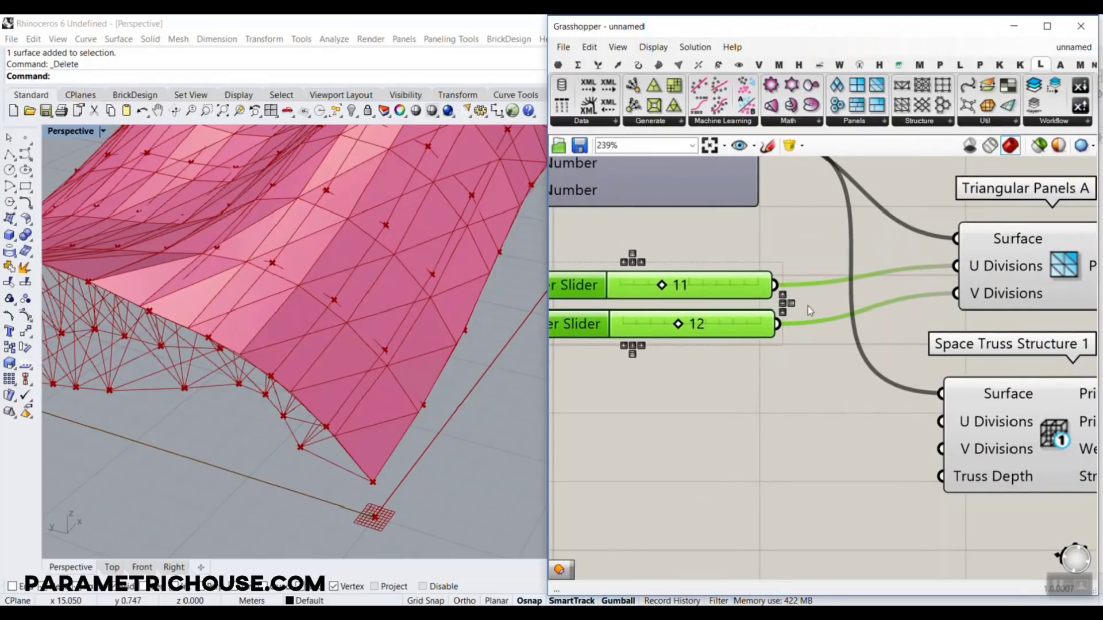
pyautogui.moveTo(819, 362); pyautogui.dragTo(774, 312, button='right')
pyautogui.click(774, 312)
pyautogui.moveTo(730, 234); pyautogui.dragTo(887, 374)
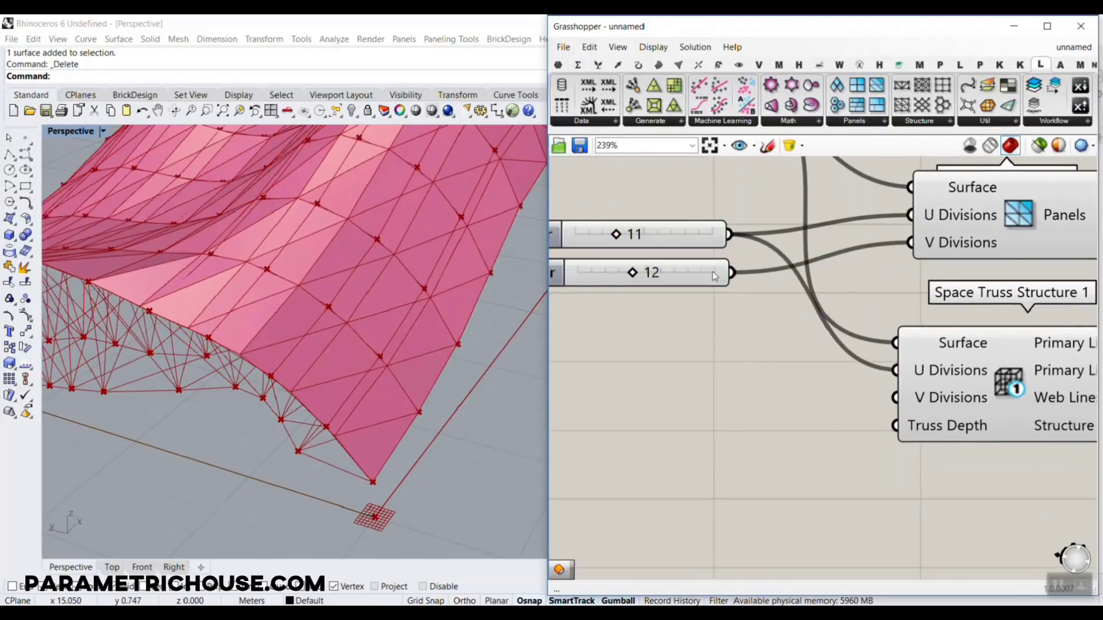
pyautogui.moveTo(732, 273); pyautogui.dragTo(893, 397)
# Step: Highlight the space truss component and inspect its structure on the model in the Rhino viewport
pyautogui.click(935, 407)
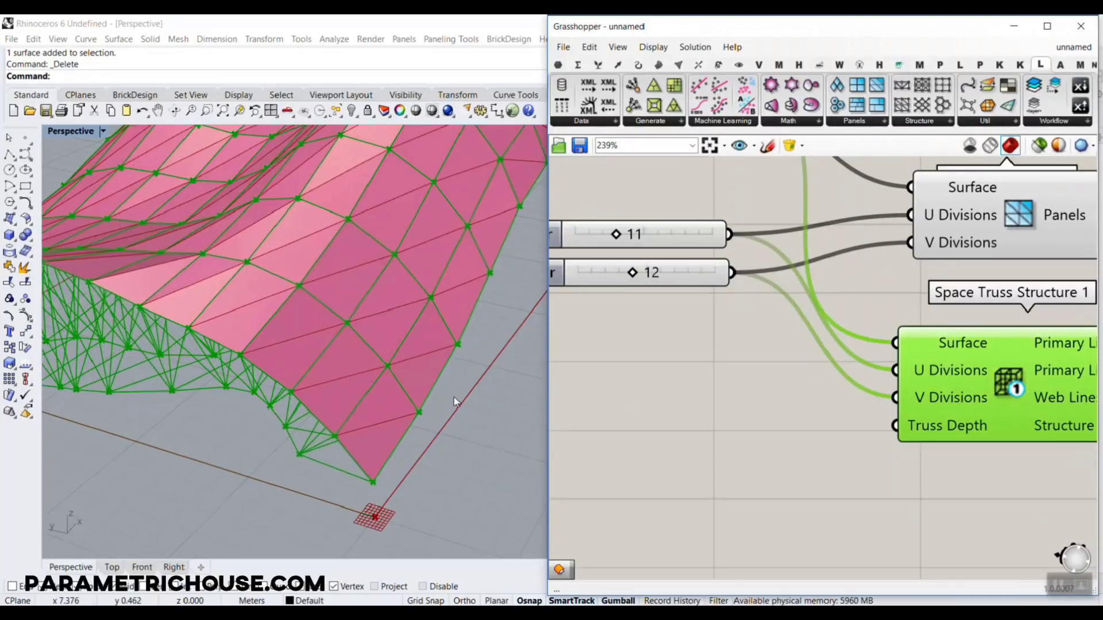
pyautogui.scroll(-4, 454, 398)
pyautogui.moveTo(454, 398); pyautogui.dragTo(446, 376, button='right')
pyautogui.scroll(3, 402, 320)
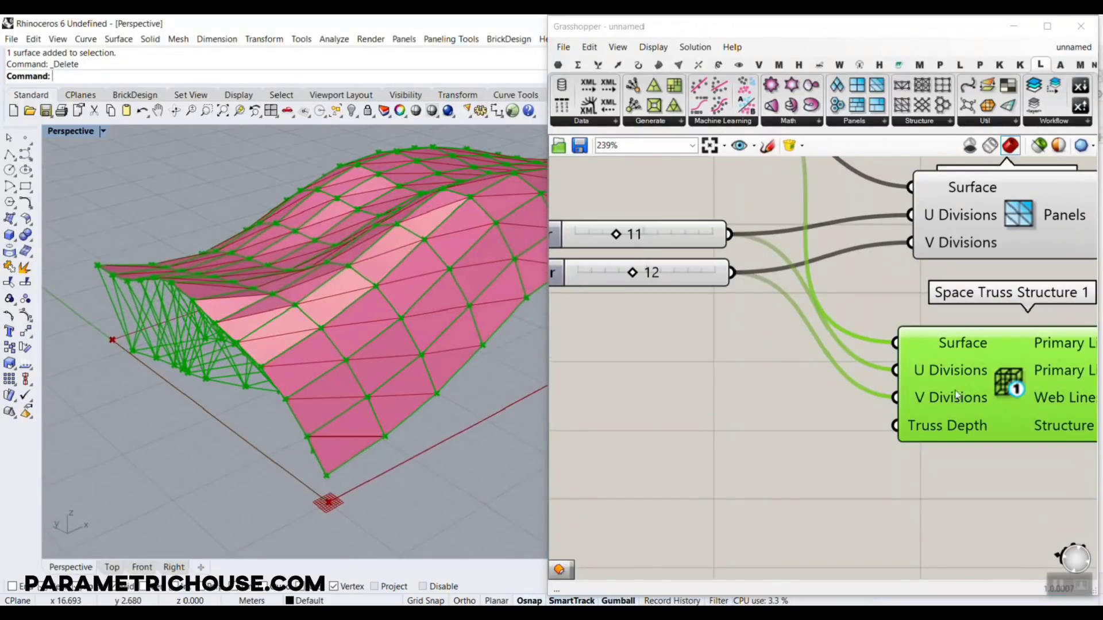
pyautogui.moveTo(978, 371); pyautogui.dragTo(813, 363, button='right')
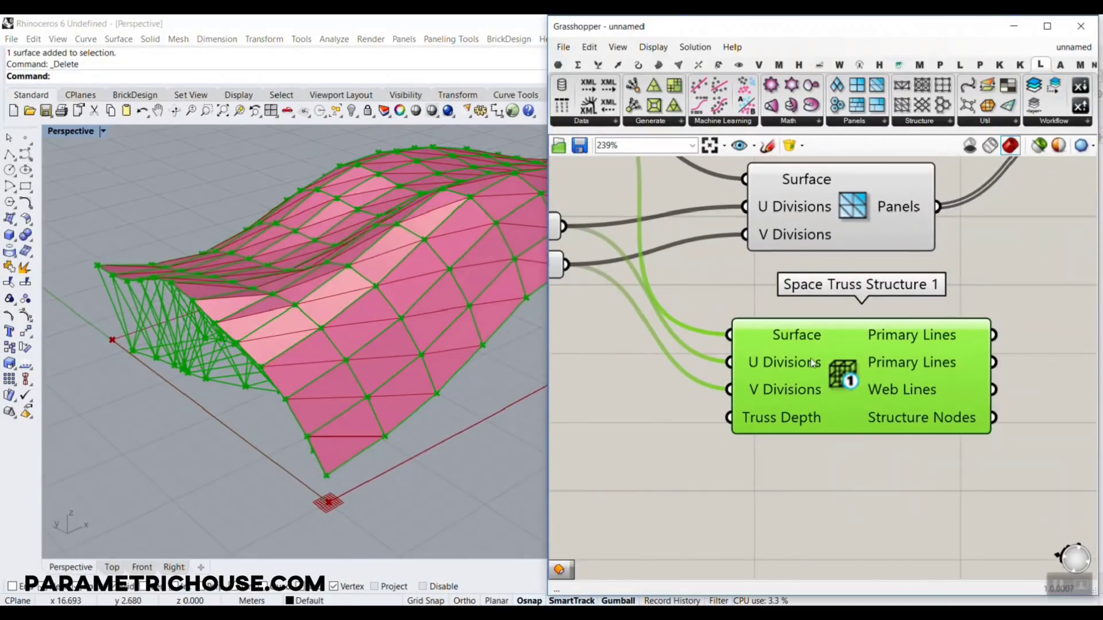
pyautogui.click(845, 193)
pyautogui.click(987, 253)
# Step: Add a Curve parameter connected to the truss's first Primary Lines output and view those lines on the model
pyautogui.scroll(-2, 719, 269)
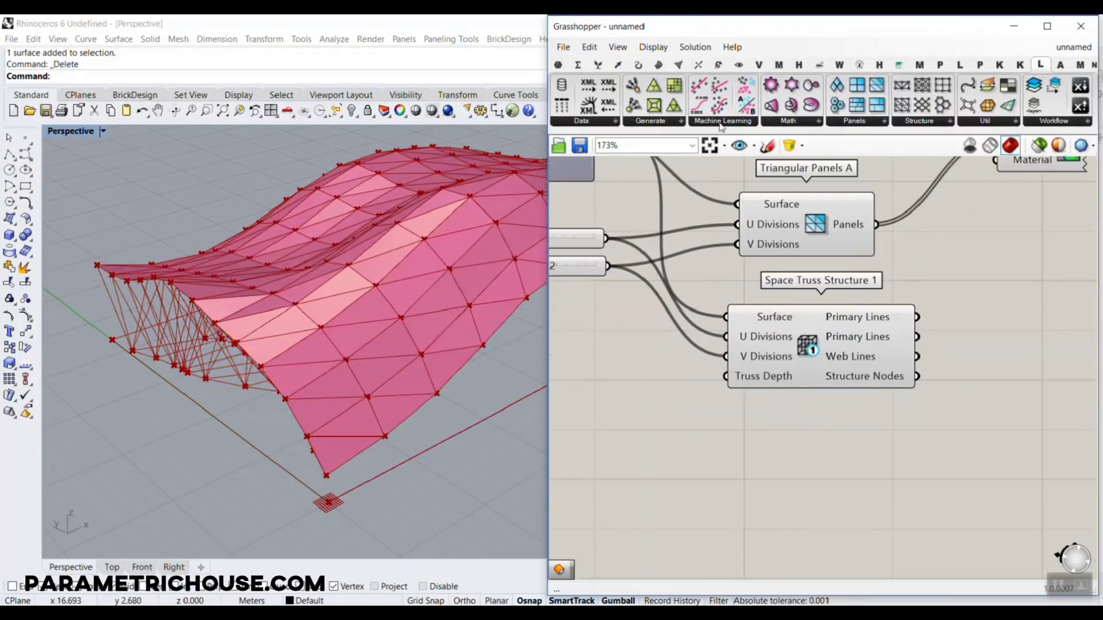
pyautogui.click(559, 65)
pyautogui.scroll(2, 958, 363)
pyautogui.moveTo(609, 85); pyautogui.dragTo(942, 297)
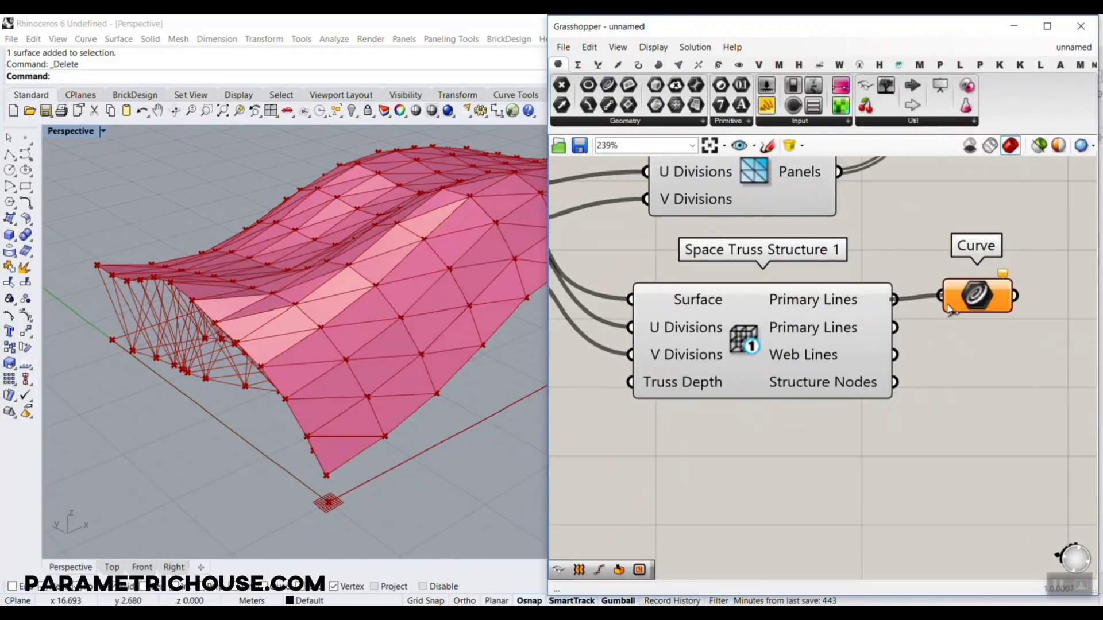
pyautogui.moveTo(516, 356); pyautogui.dragTo(366, 321, button='right')
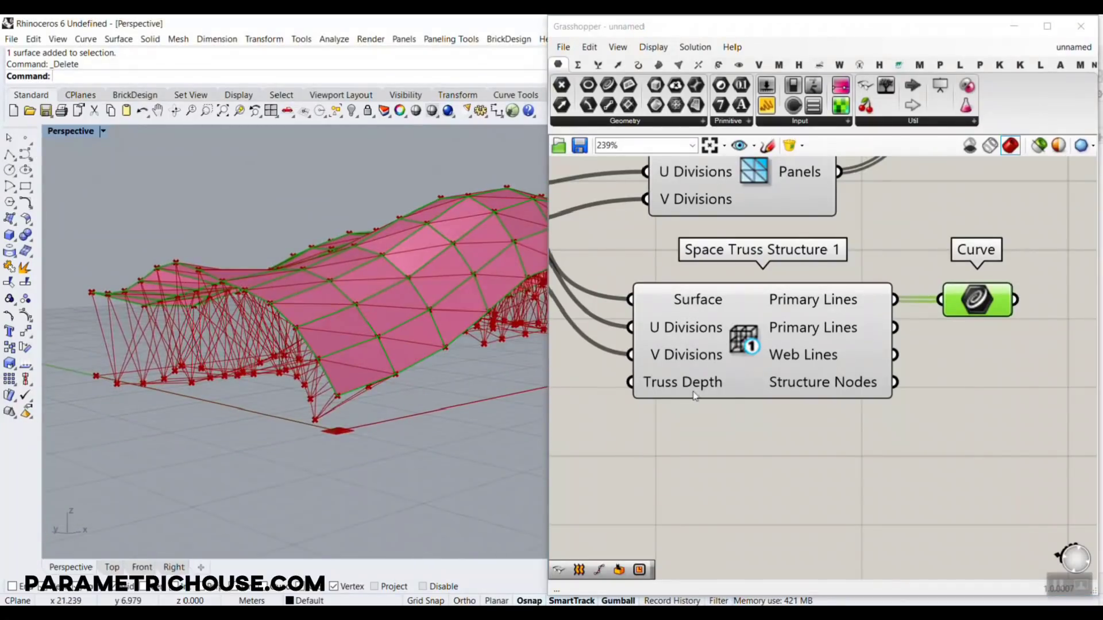
# Step: Add a number slider set to 2.25 and connect it to the Truss Depth input
pyautogui.moveTo(748, 435); pyautogui.dragTo(922, 413, button='right')
pyautogui.doubleClick(736, 397)
pyautogui.write('2.25')
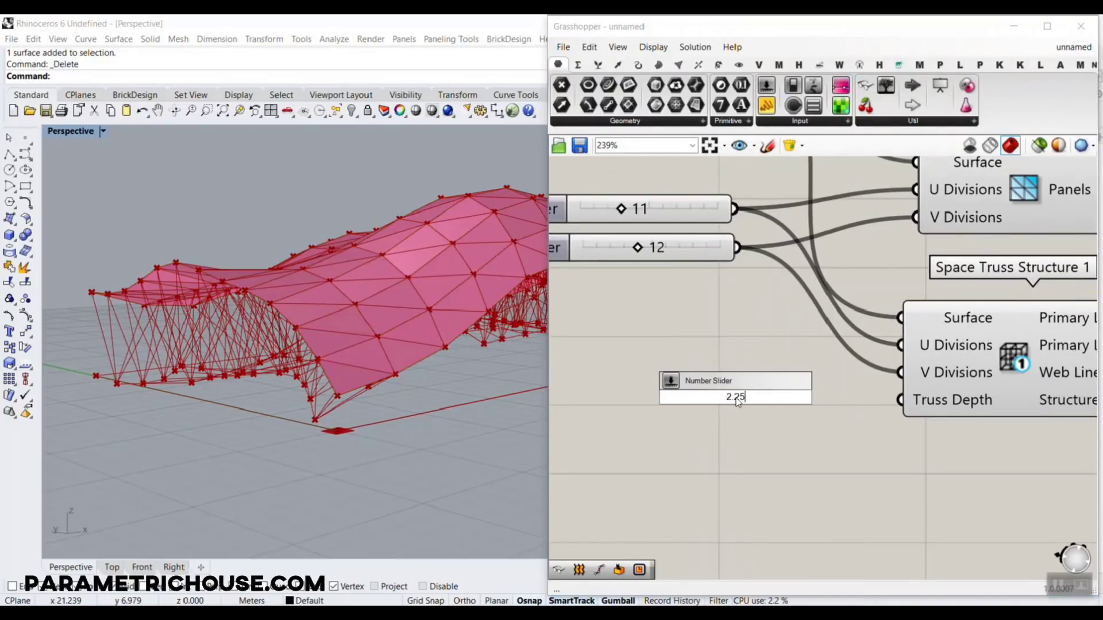
pyautogui.press('Return')
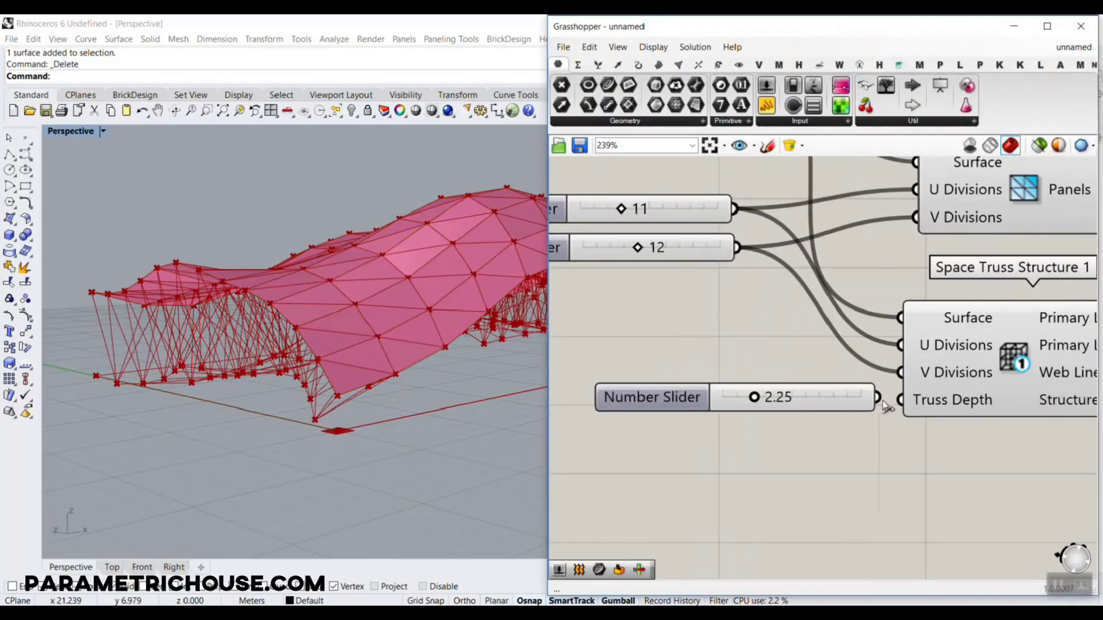
pyautogui.moveTo(879, 398); pyautogui.dragTo(900, 399)
pyautogui.moveTo(479, 423); pyautogui.dragTo(403, 375, button='right')
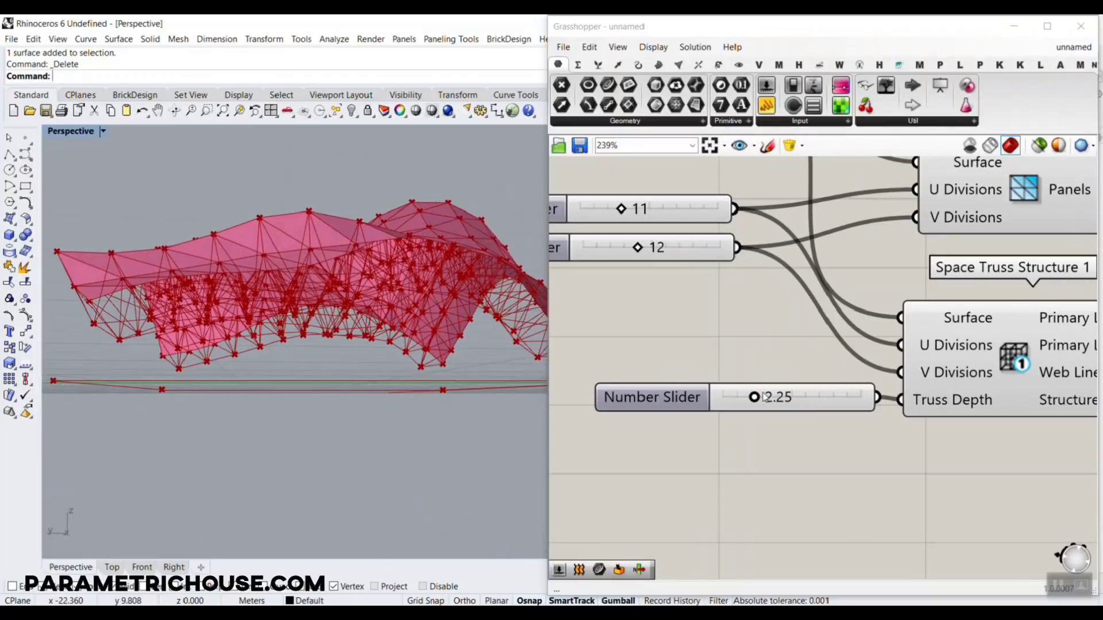
# Step: Reduce the truss depth slider to 0.79 while checking the truss from below
pyautogui.moveTo(766, 396); pyautogui.dragTo(737, 408)
pyautogui.scroll(4, 216, 363)
pyautogui.moveTo(216, 362); pyautogui.dragTo(344, 269, button='right')
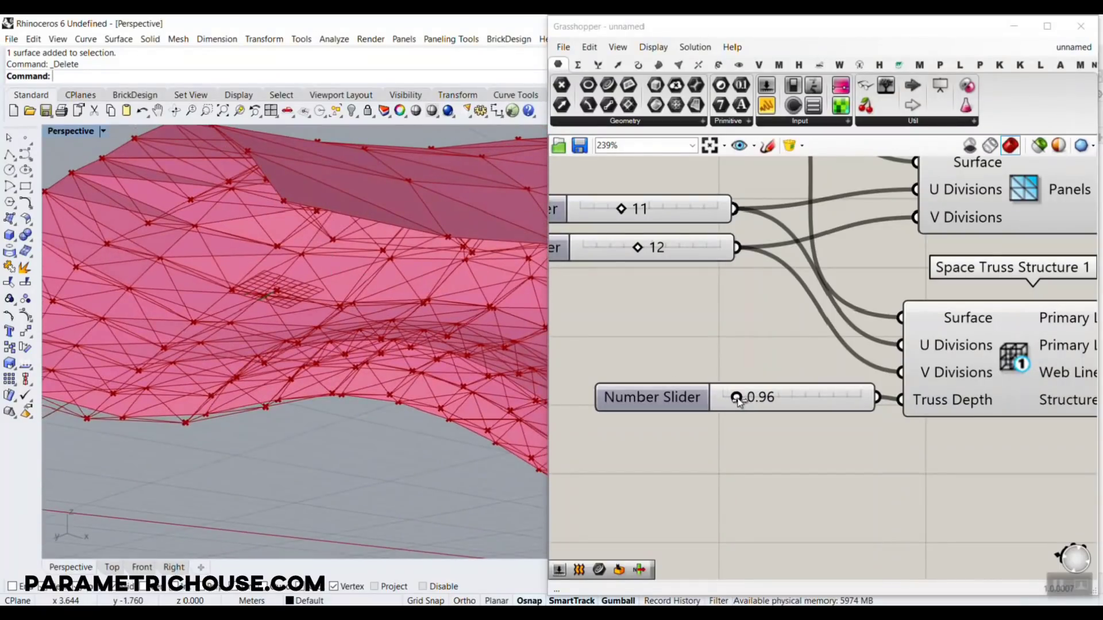
pyautogui.moveTo(726, 396); pyautogui.dragTo(724, 396)
pyautogui.moveTo(309, 352); pyautogui.dragTo(301, 320, button='right')
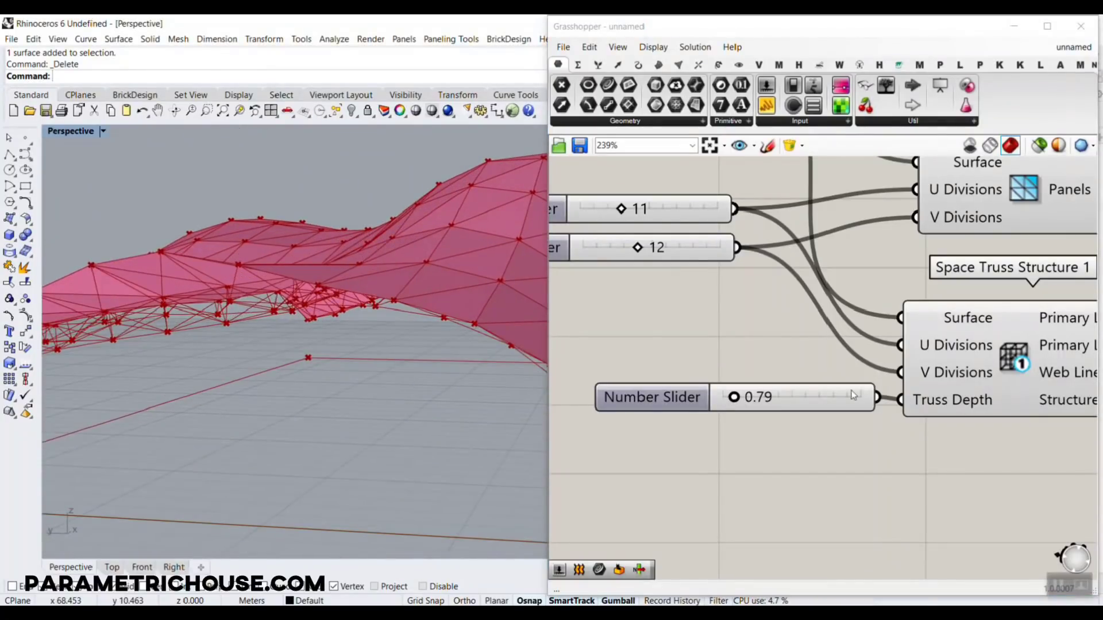
# Step: Examine the truss's Primary Lines highlighted through the Curve parameter, viewing the surface corner and edge from several angles
pyautogui.scroll(-3, 852, 395)
pyautogui.moveTo(1010, 355); pyautogui.dragTo(896, 345, button='right')
pyautogui.click(882, 317)
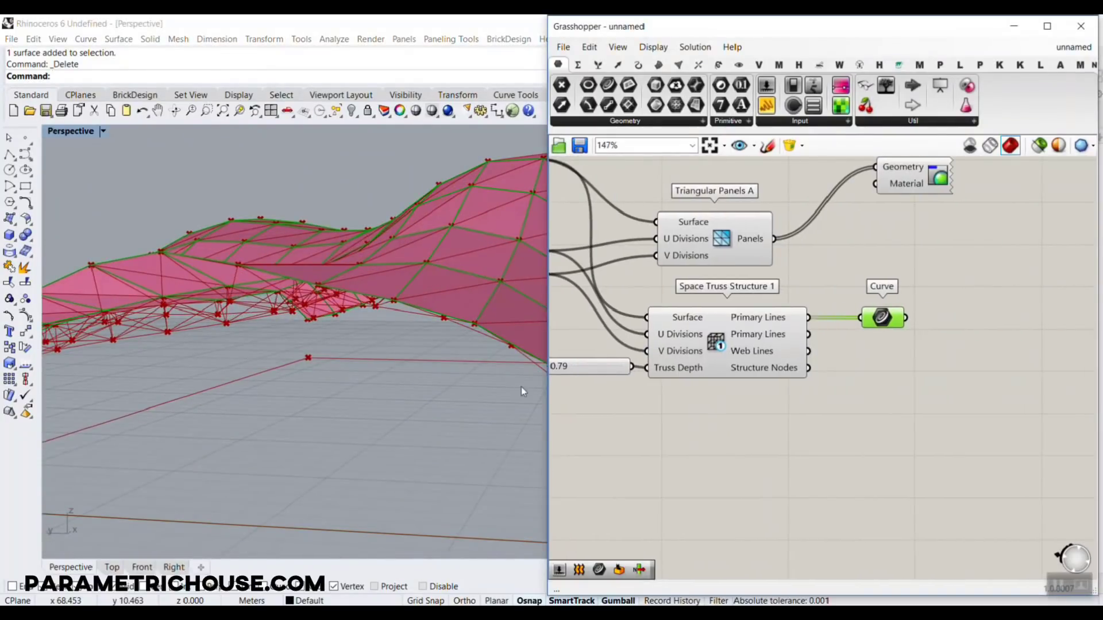
pyautogui.scroll(10, 221, 251)
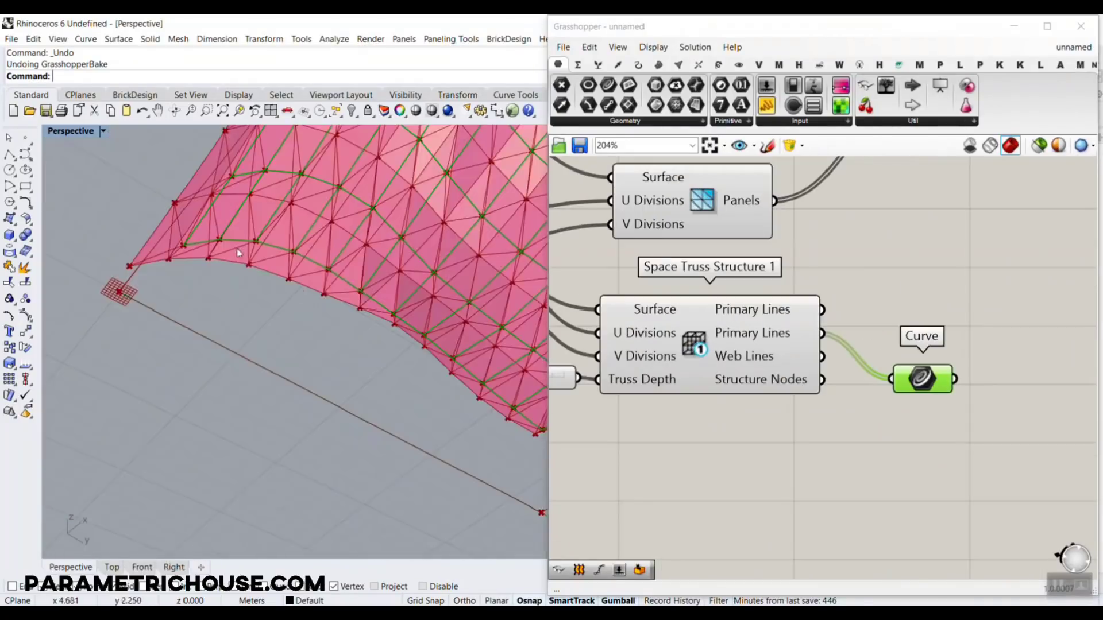
pyautogui.scroll(8, 233, 294)
pyautogui.scroll(-6, 214, 276)
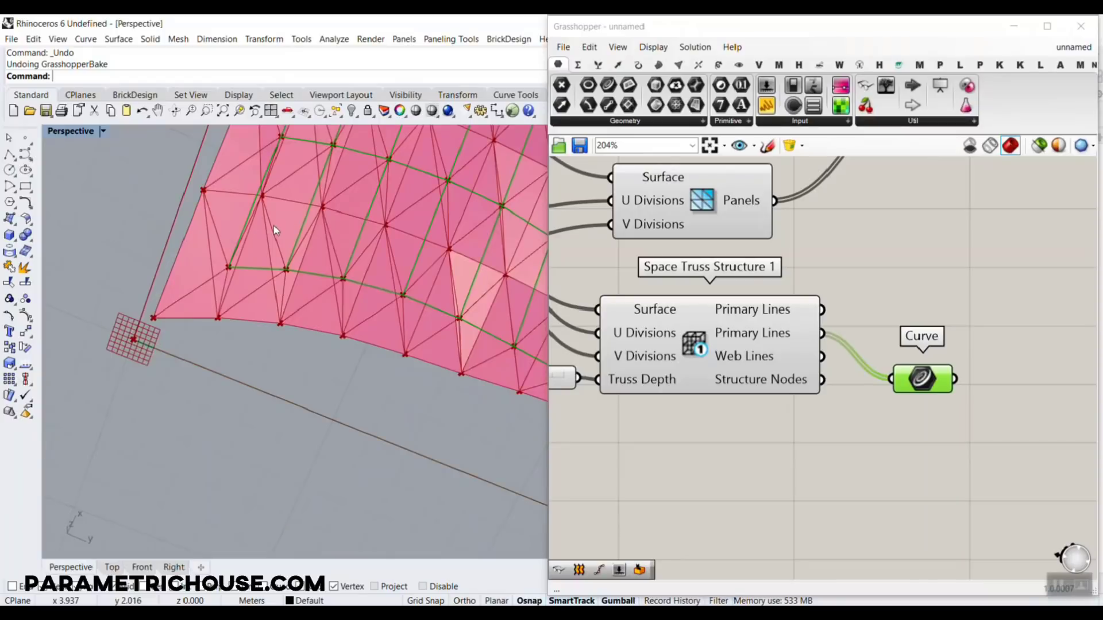
pyautogui.moveTo(274, 230); pyautogui.dragTo(238, 218, button='right')
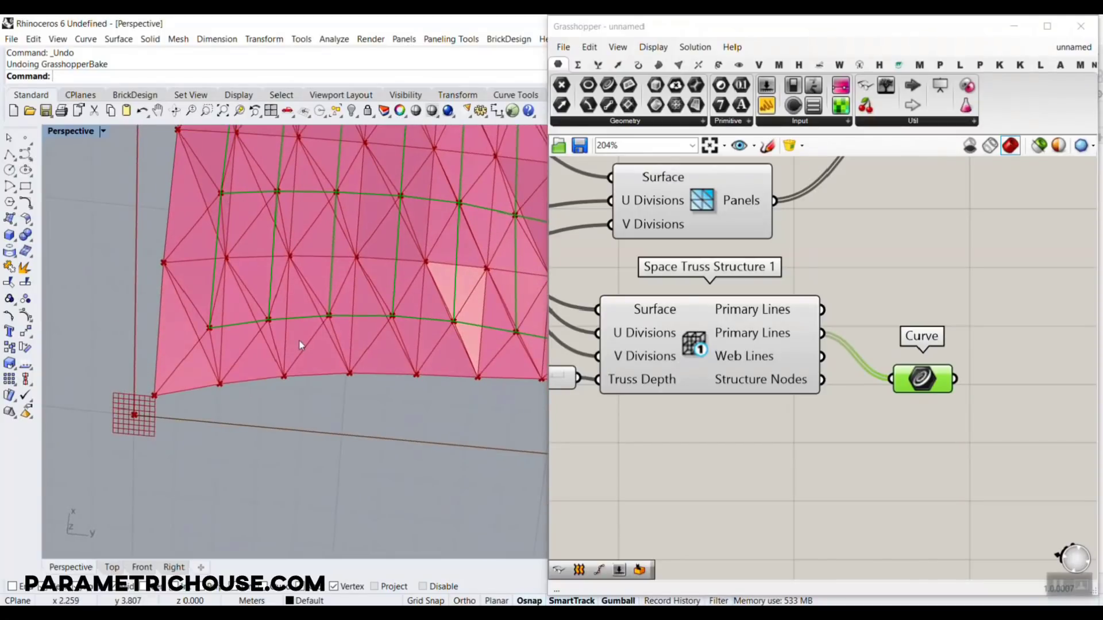
pyautogui.moveTo(331, 346); pyautogui.dragTo(328, 432, button='right')
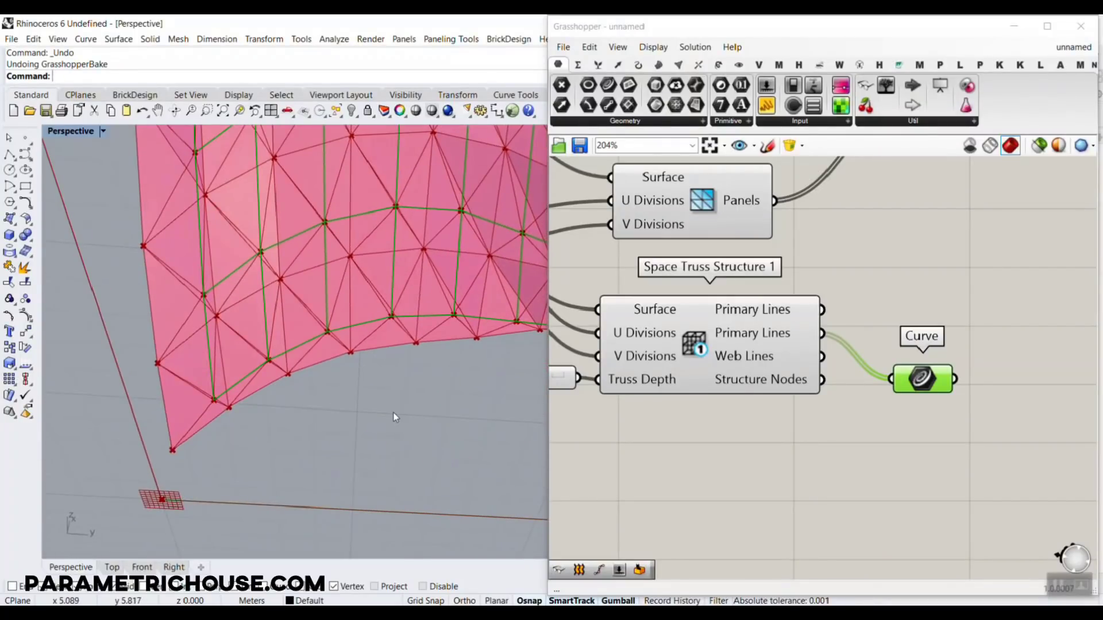
# Step: Add Weaverbird's Mesh From Lines (Weave Back) component and connect the Curve parameter to its Lines input
pyautogui.click(839, 65)
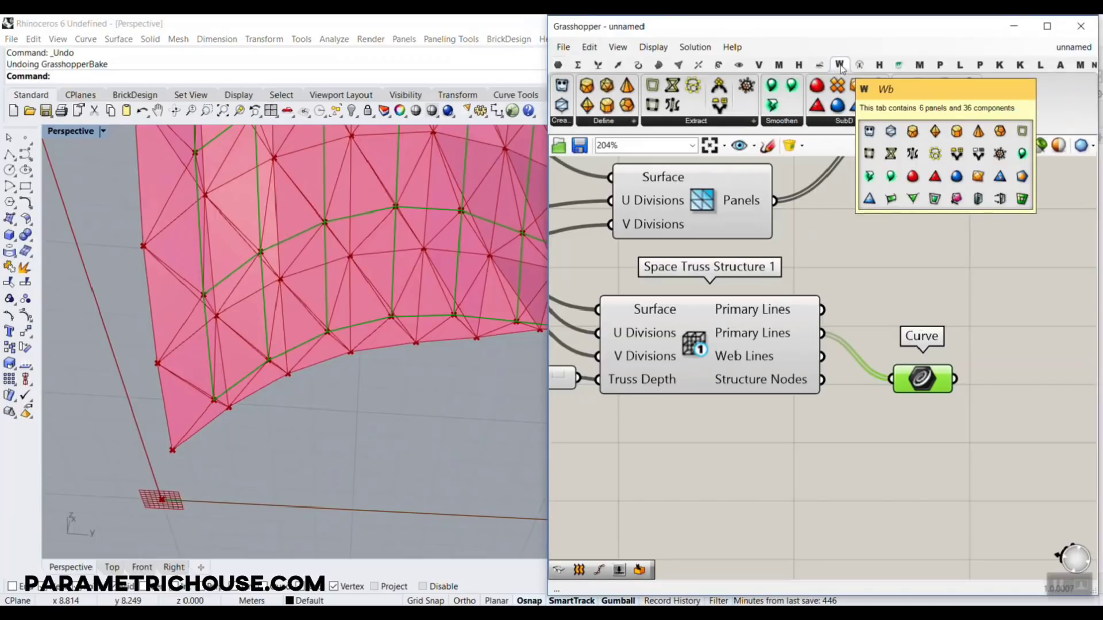
pyautogui.click(563, 121)
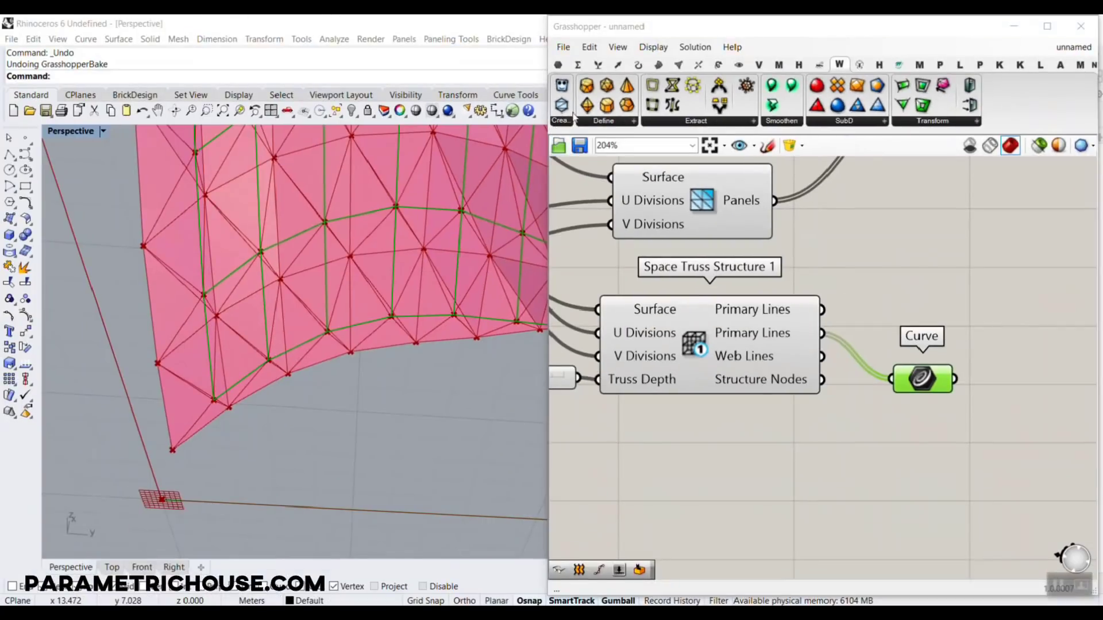
pyautogui.click(649, 147)
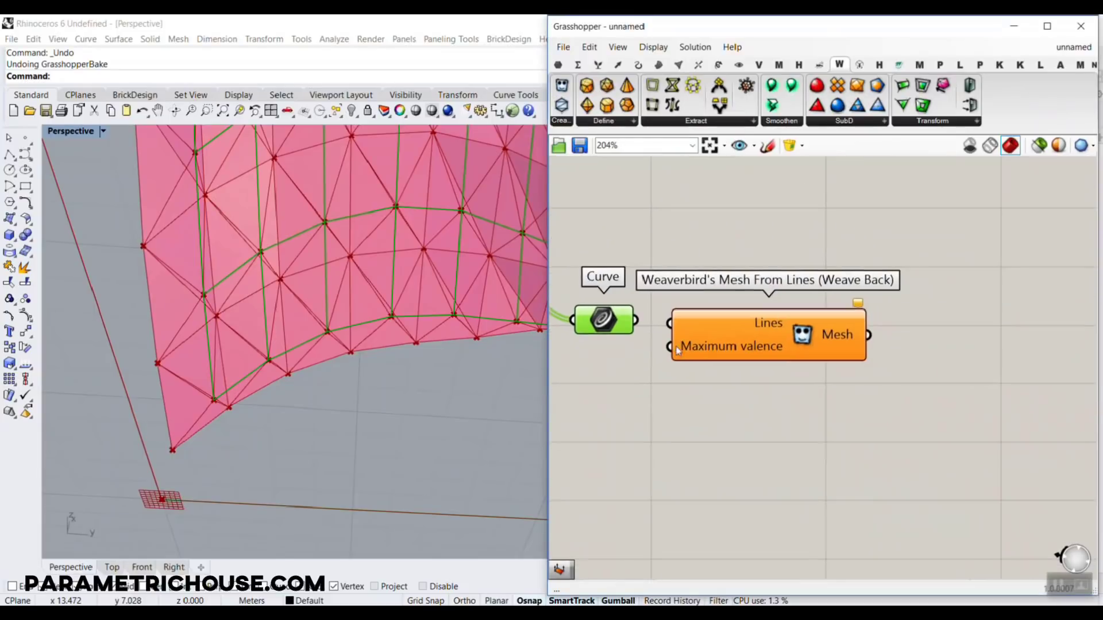
pyautogui.moveTo(636, 320); pyautogui.dragTo(765, 352)
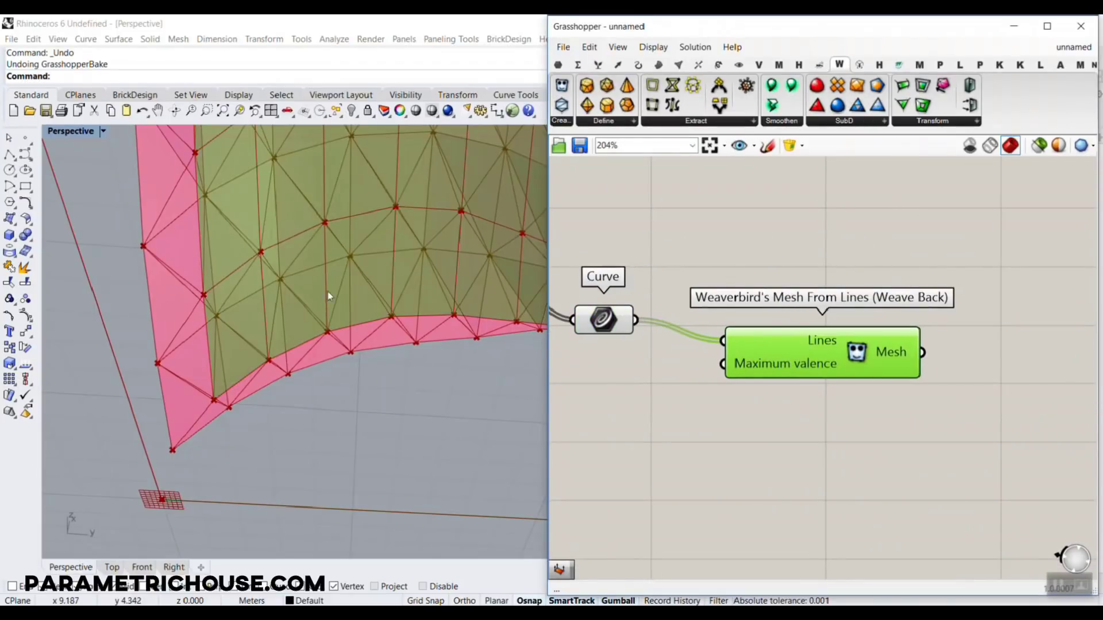
pyautogui.scroll(-5, 330, 295)
pyautogui.moveTo(330, 295); pyautogui.dragTo(266, 278, button='right')
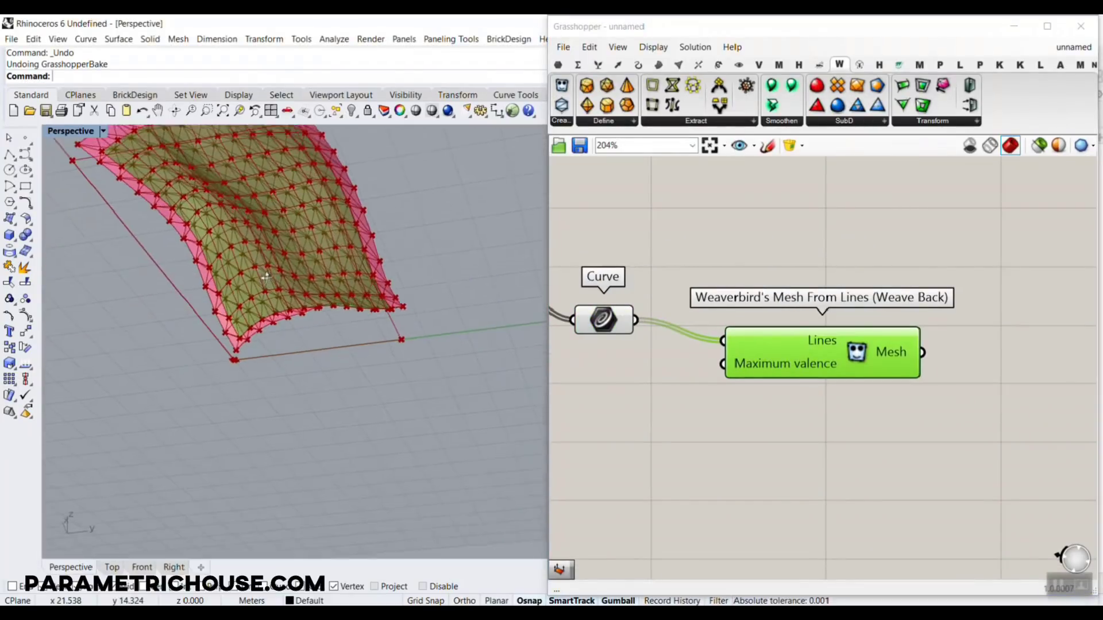
# Step: Bake the mesh produced by the Weaverbird component into the model
pyautogui.rightClick(897, 347)
pyautogui.click(926, 372)
pyautogui.click(925, 504)
pyautogui.moveTo(328, 359); pyautogui.dragTo(337, 315, button='right')
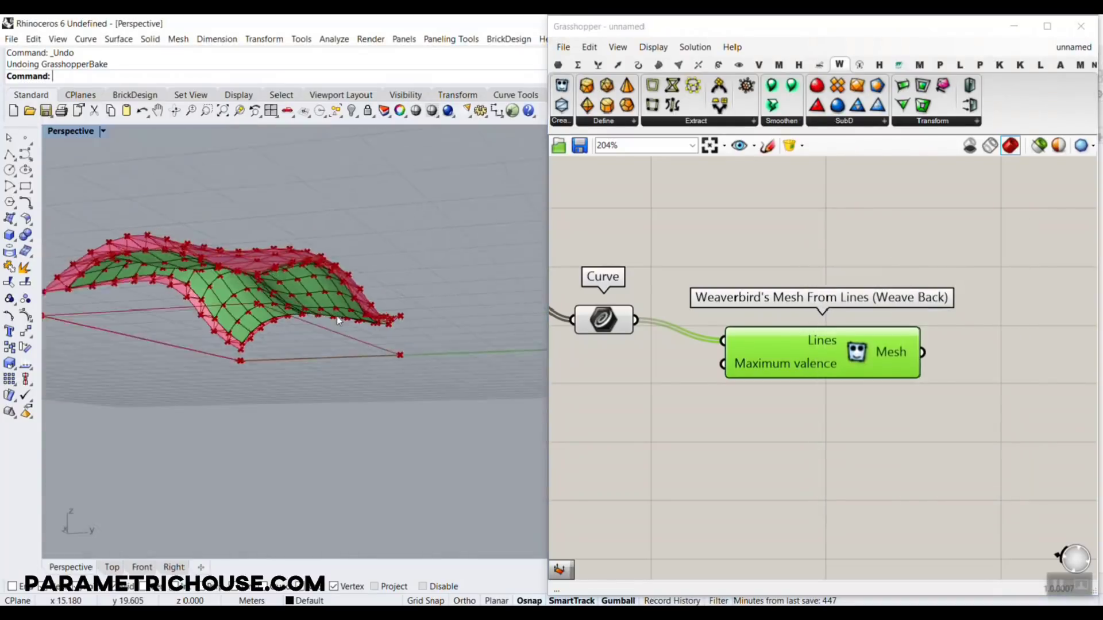
# Step: Examine the Weaverbird mesh faces against the truss and triangular panels from above and below
pyautogui.scroll(-5, 322, 316)
pyautogui.scroll(8, 218, 299)
pyautogui.moveTo(202, 273); pyautogui.dragTo(289, 331, button='right')
pyautogui.scroll(4, 203, 275)
pyautogui.scroll(-2, 201, 263)
pyautogui.scroll(-3, 235, 281)
pyautogui.scroll(-4, 243, 272)
pyautogui.scroll(6, 289, 330)
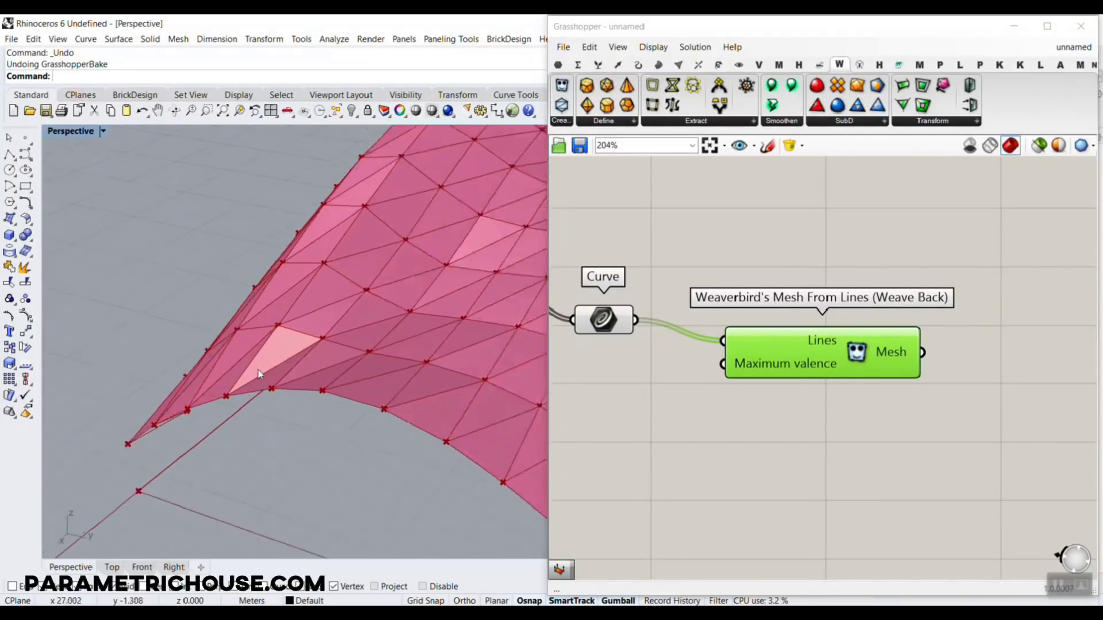
pyautogui.scroll(-4, 281, 397)
pyautogui.moveTo(283, 396); pyautogui.dragTo(259, 267, button='right')
pyautogui.scroll(5, 259, 266)
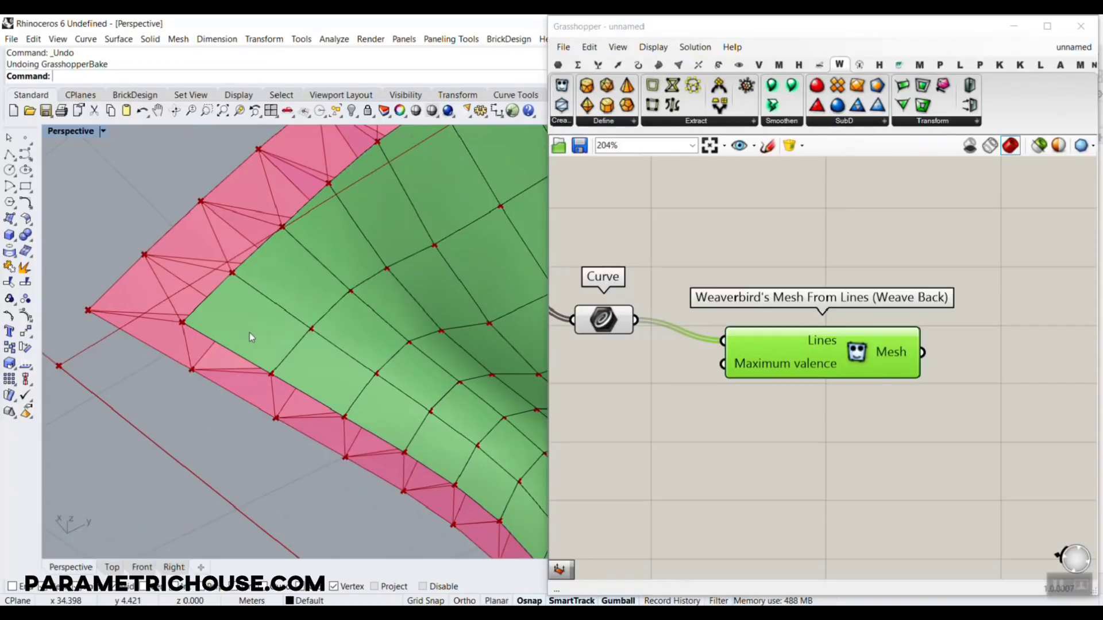
pyautogui.scroll(3, 246, 328)
pyautogui.scroll(-5, 205, 408)
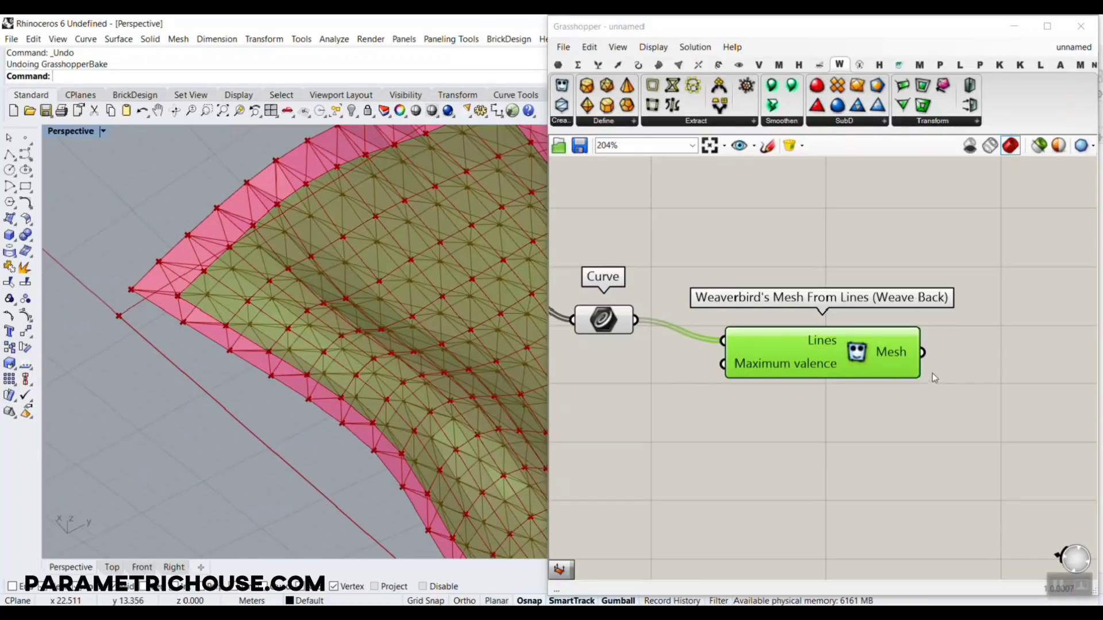
# Step: Add a Mesh Explode component beside the Weaverbird mesh component
pyautogui.moveTo(932, 373); pyautogui.dragTo(797, 377, button='right')
pyautogui.click(799, 377)
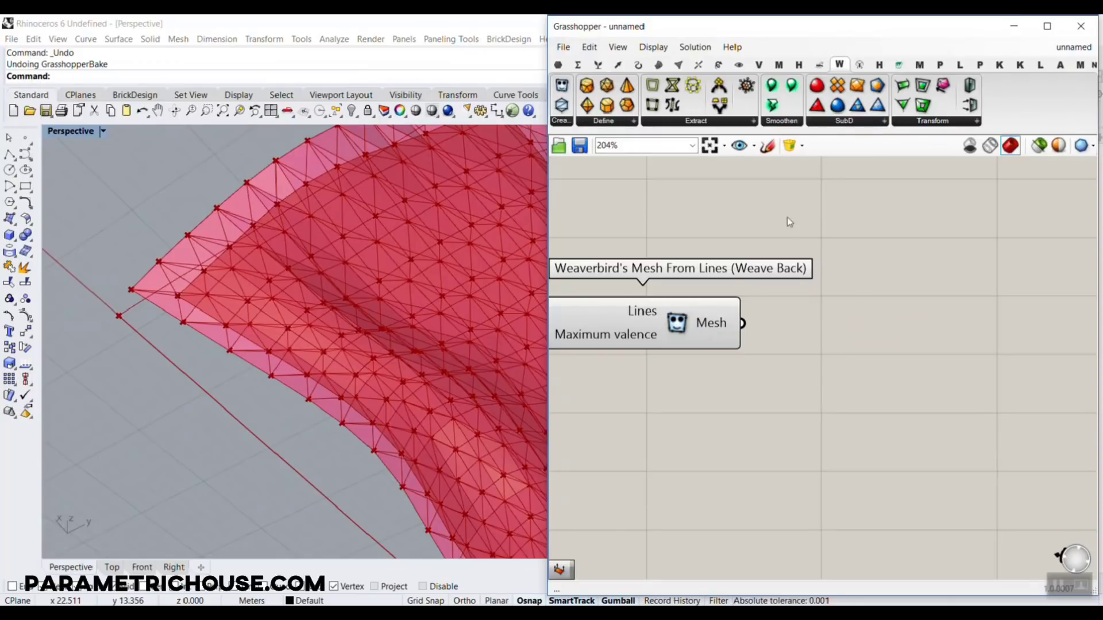
pyautogui.click(681, 64)
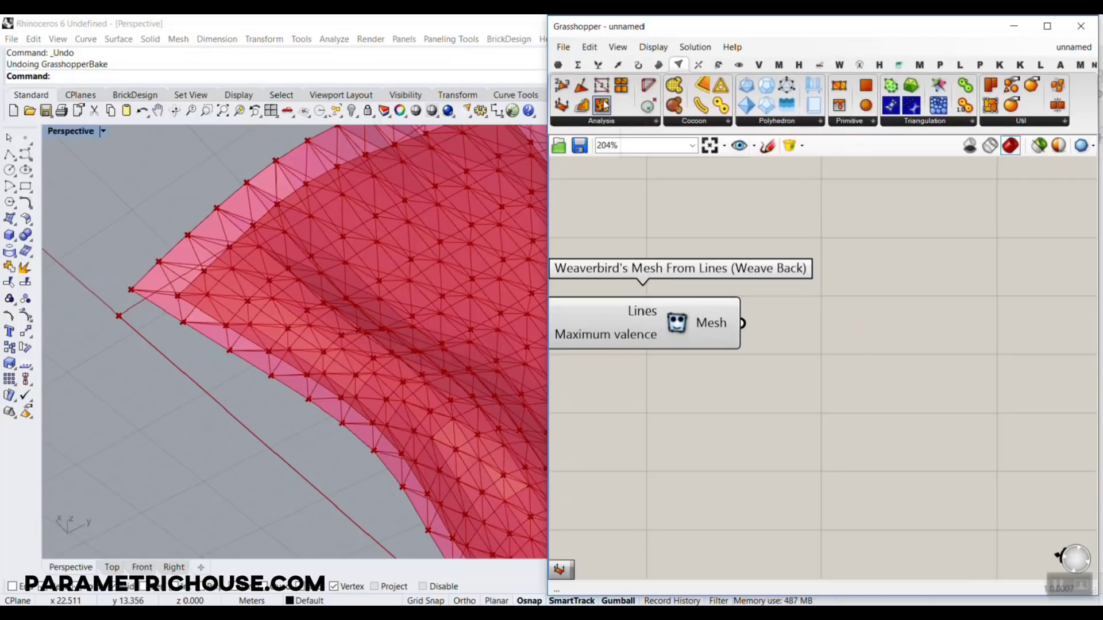
pyautogui.moveTo(603, 105); pyautogui.dragTo(879, 370)
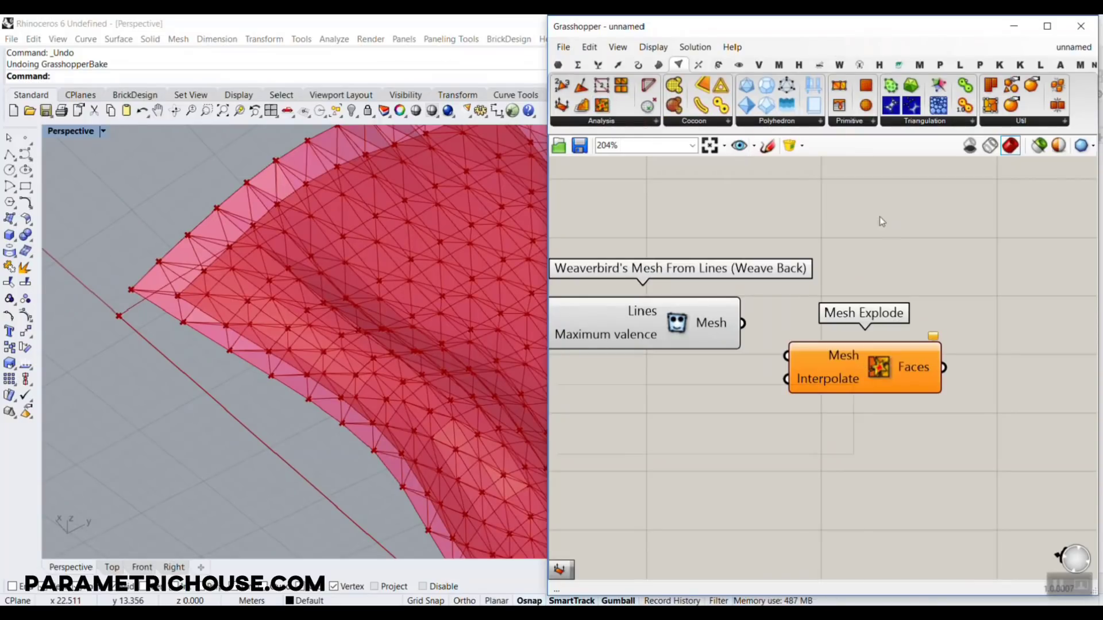
# Step: Locate the Meshedit2000.gha plug-in file in the Grasshopper components folder and return to the definition
pyautogui.click(563, 46)
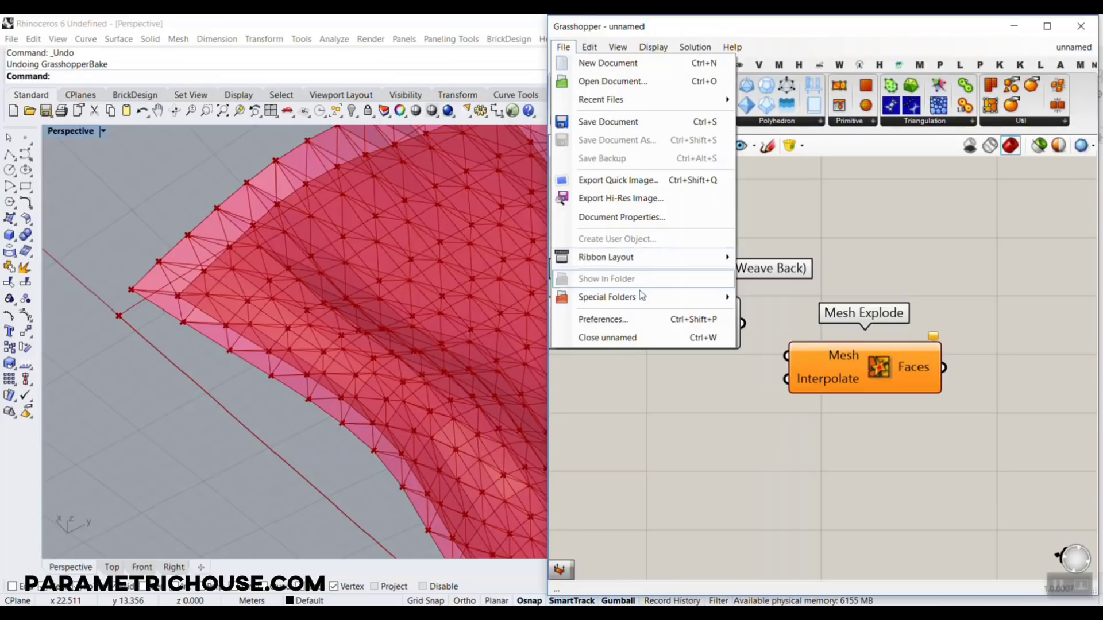
pyautogui.moveTo(643, 297)
pyautogui.click(793, 297)
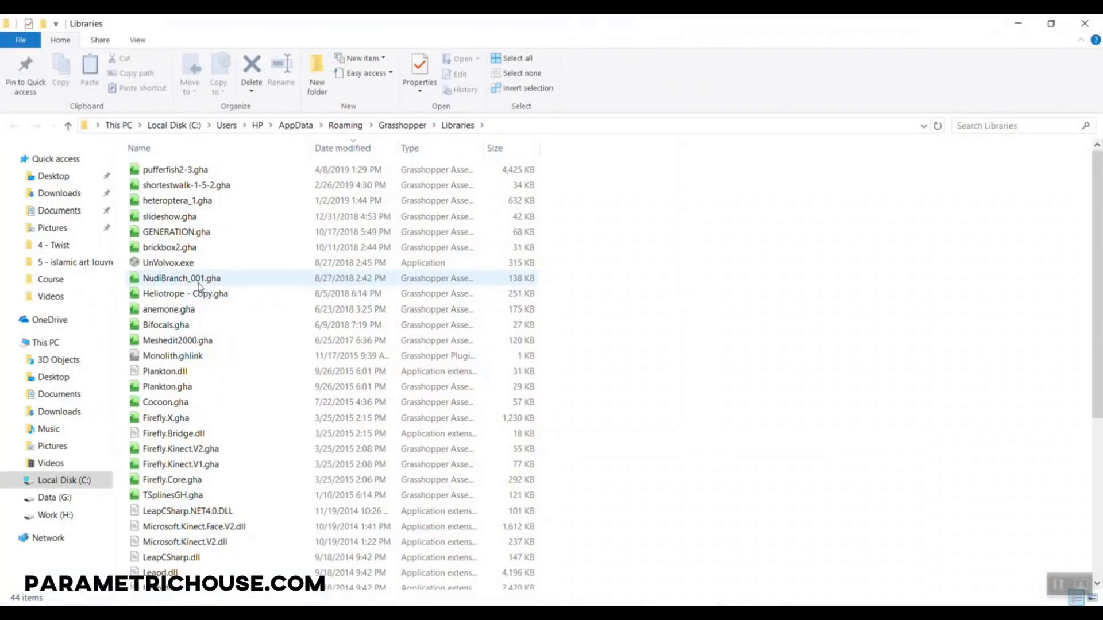
pyautogui.click(186, 280)
pyautogui.press('m')
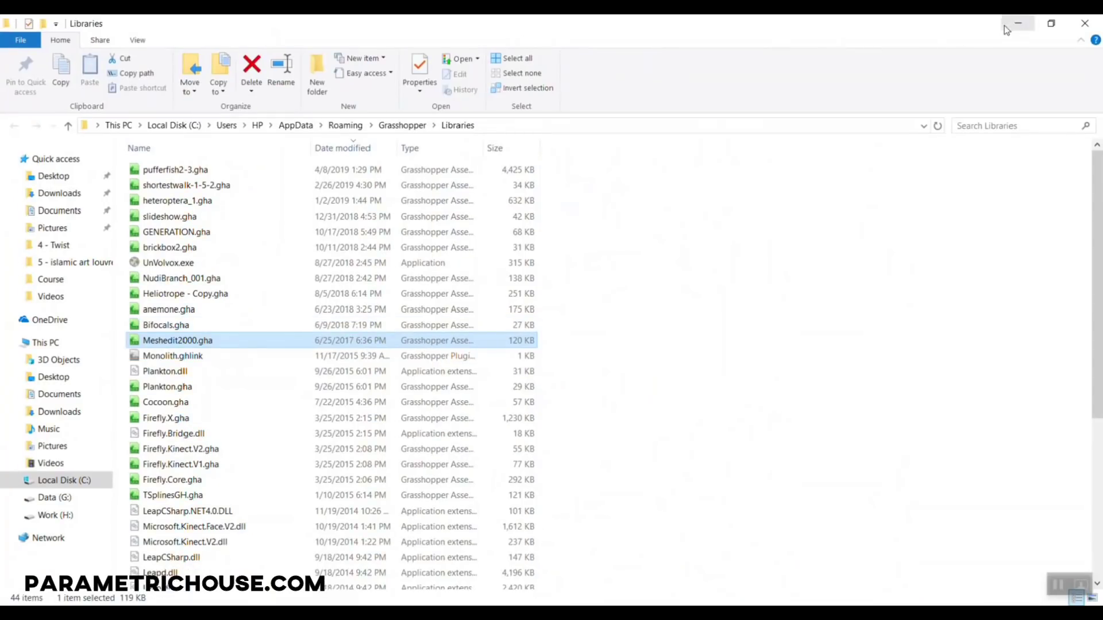
pyautogui.click(1006, 25)
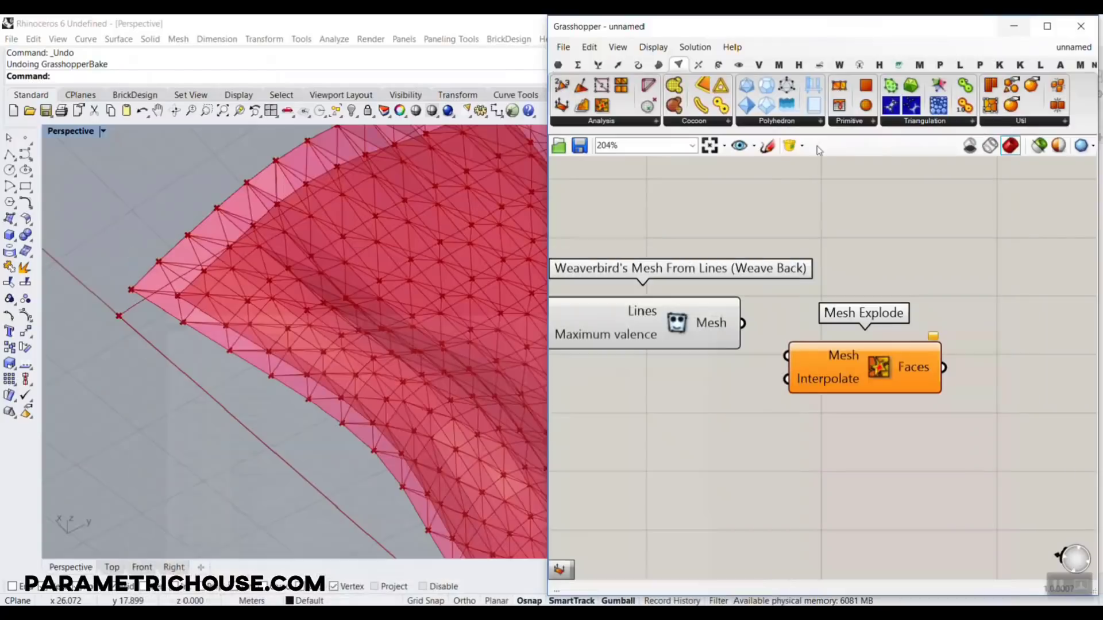
# Step: Connect the Weaverbird Mesh output to Mesh Explode and turn off the Weaverbird component's preview
pyautogui.moveTo(751, 320); pyautogui.dragTo(787, 356)
pyautogui.rightClick(675, 316)
pyautogui.click(701, 337)
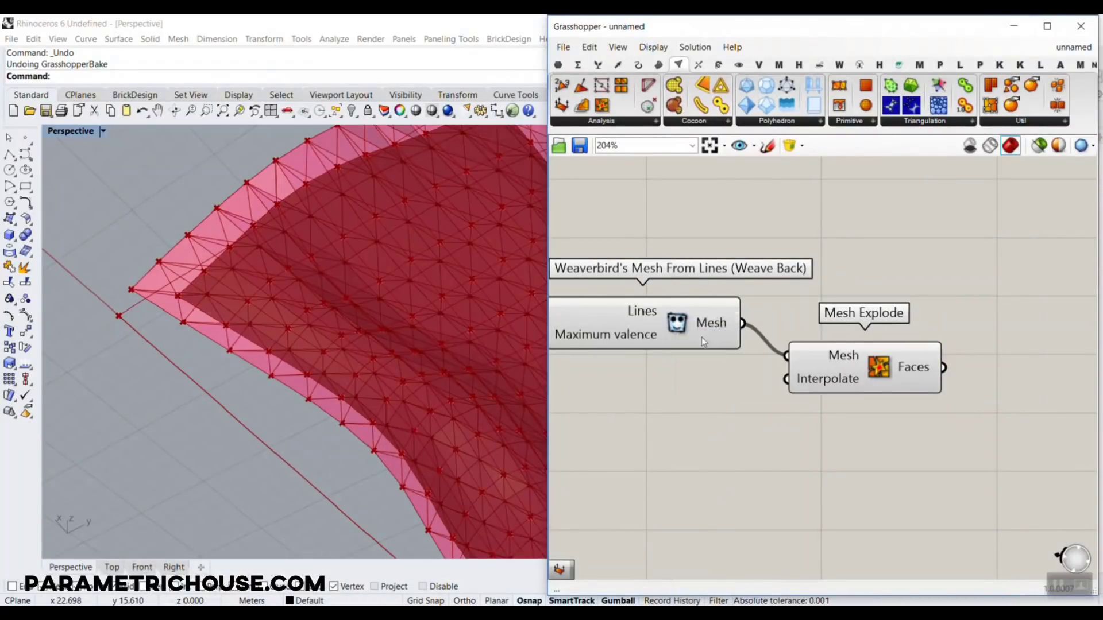
# Step: Bake the Mesh Explode faces into the model with the default attributes
pyautogui.moveTo(863, 329); pyautogui.dragTo(775, 279, button='right')
pyautogui.rightClick(831, 312)
pyautogui.click(850, 335)
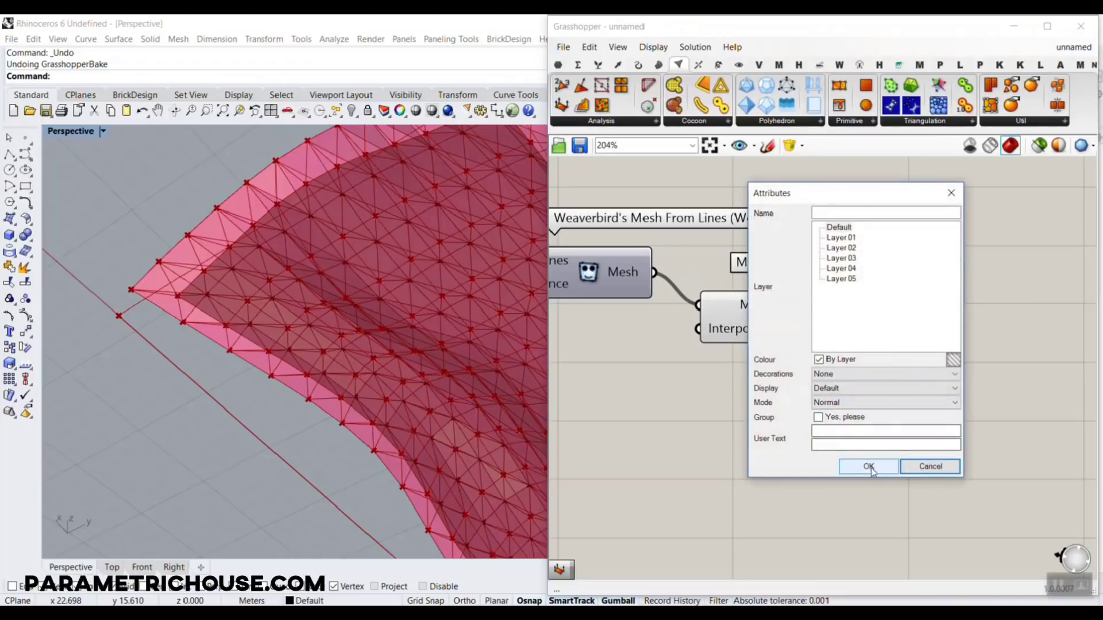
pyautogui.click(867, 465)
# Step: Select individual baked mesh faces near the surface corner and undo the bake
pyautogui.click(281, 250)
pyautogui.click(241, 252)
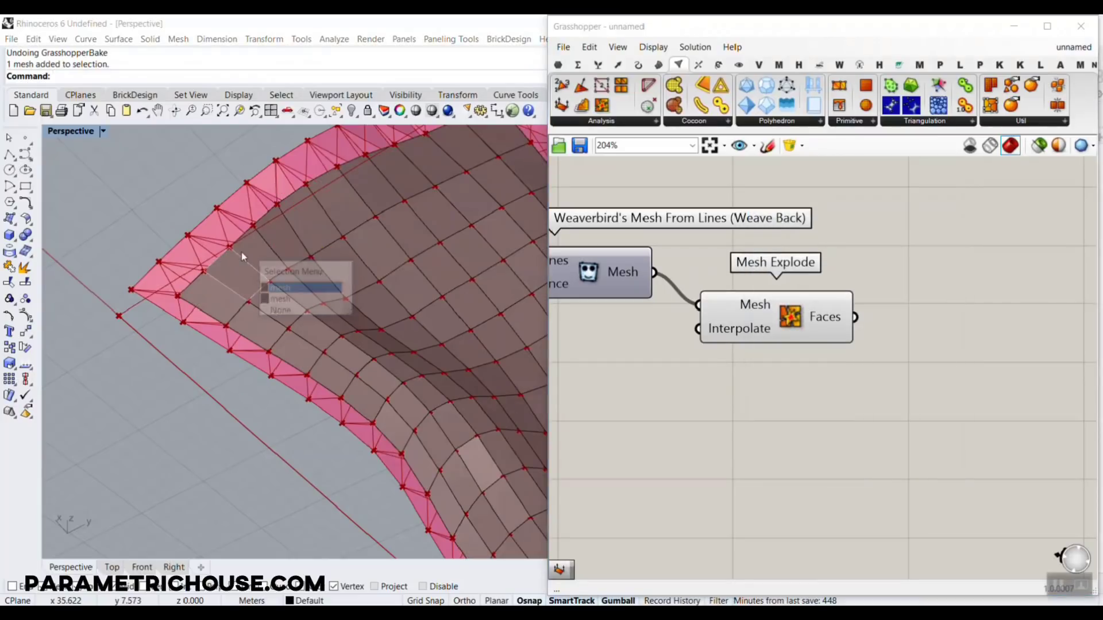
pyautogui.click(232, 286)
pyautogui.click(212, 302)
pyautogui.click(153, 234)
pyautogui.hotkey('ctrl', 'z')
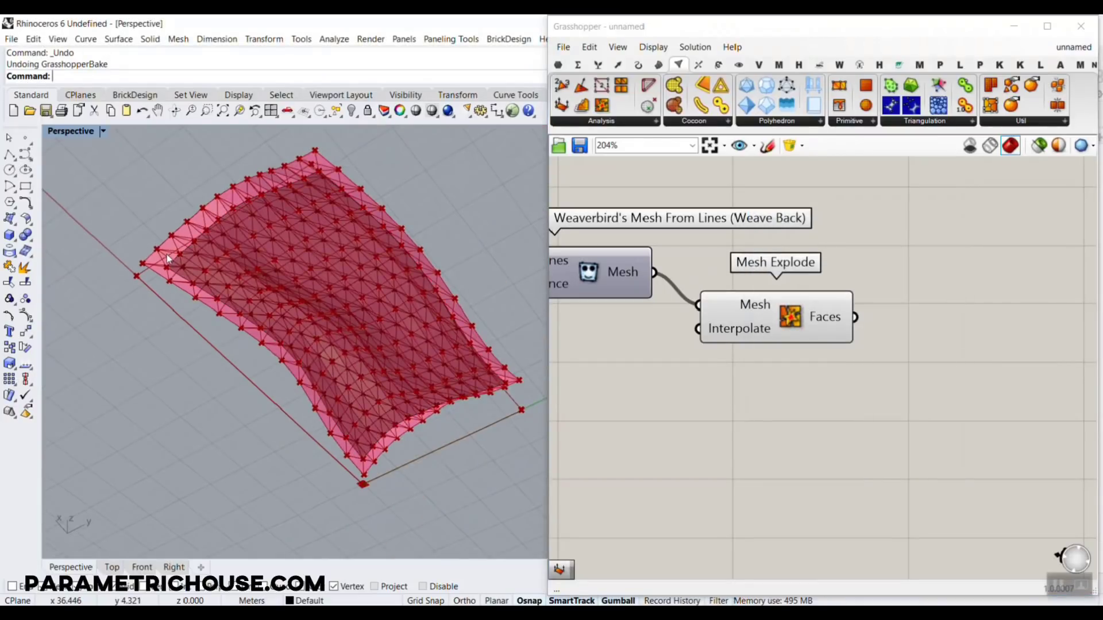
# Step: Turn off the preview of the Mesh Explode component
pyautogui.moveTo(910, 311); pyautogui.dragTo(834, 298, button='right')
pyautogui.rightClick(711, 289)
pyautogui.click(725, 316)
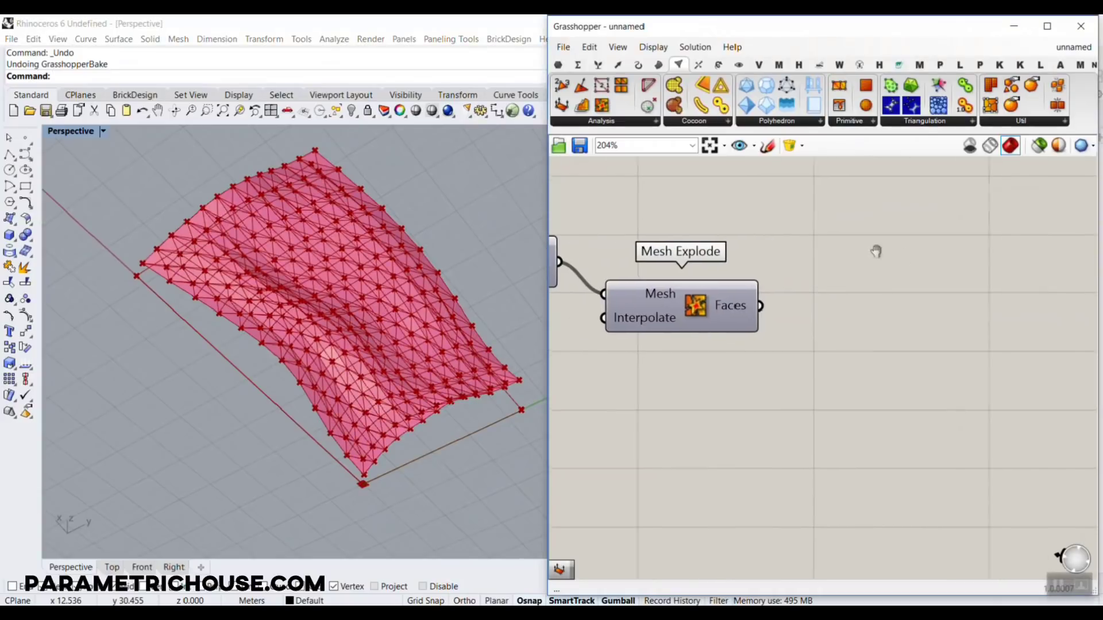
# Step: Add a Deconstruct Mesh component fed by the exploded Faces and check its Vertices output
pyautogui.moveTo(874, 251); pyautogui.dragTo(832, 258, button='right')
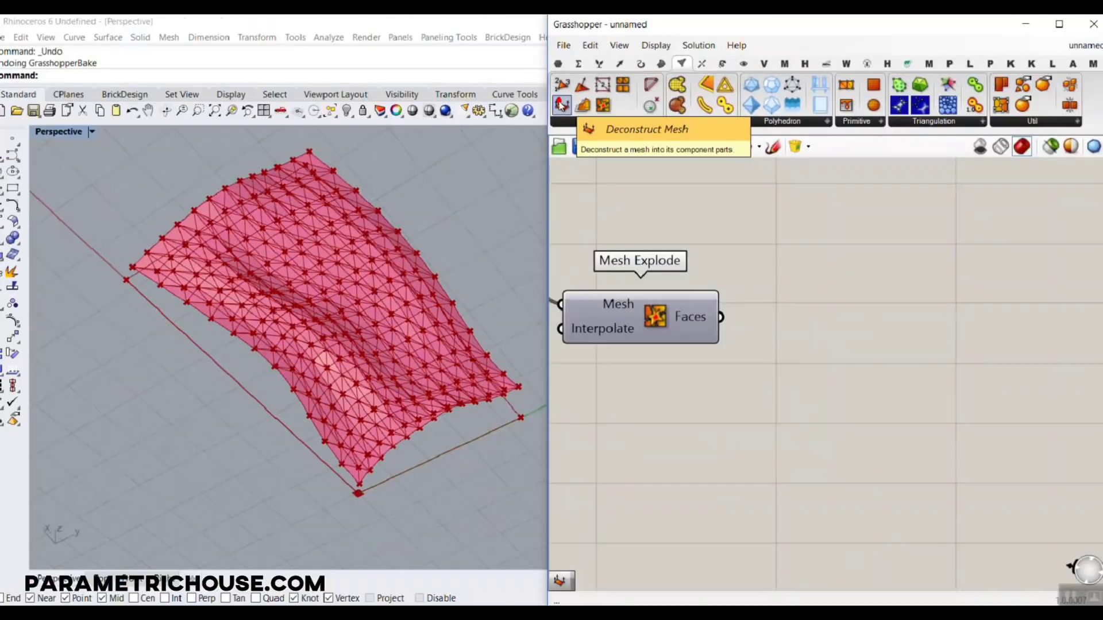
pyautogui.click(562, 105)
pyautogui.click(828, 286)
pyautogui.moveTo(716, 311); pyautogui.dragTo(801, 316)
pyautogui.moveTo(853, 275)
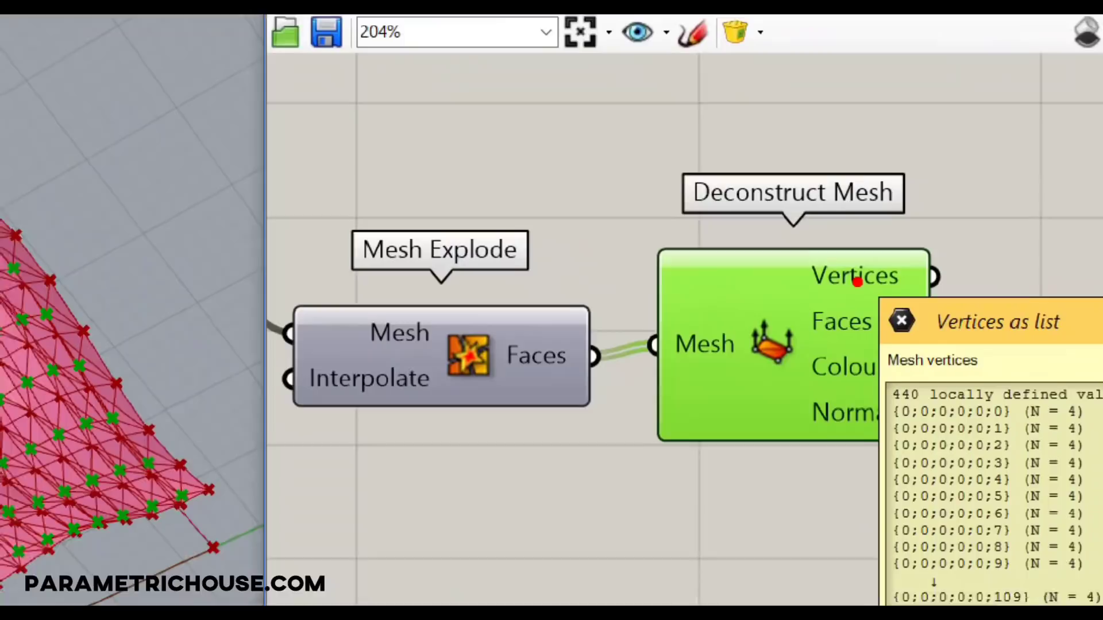
pyautogui.moveTo(967, 349); pyautogui.dragTo(907, 349)
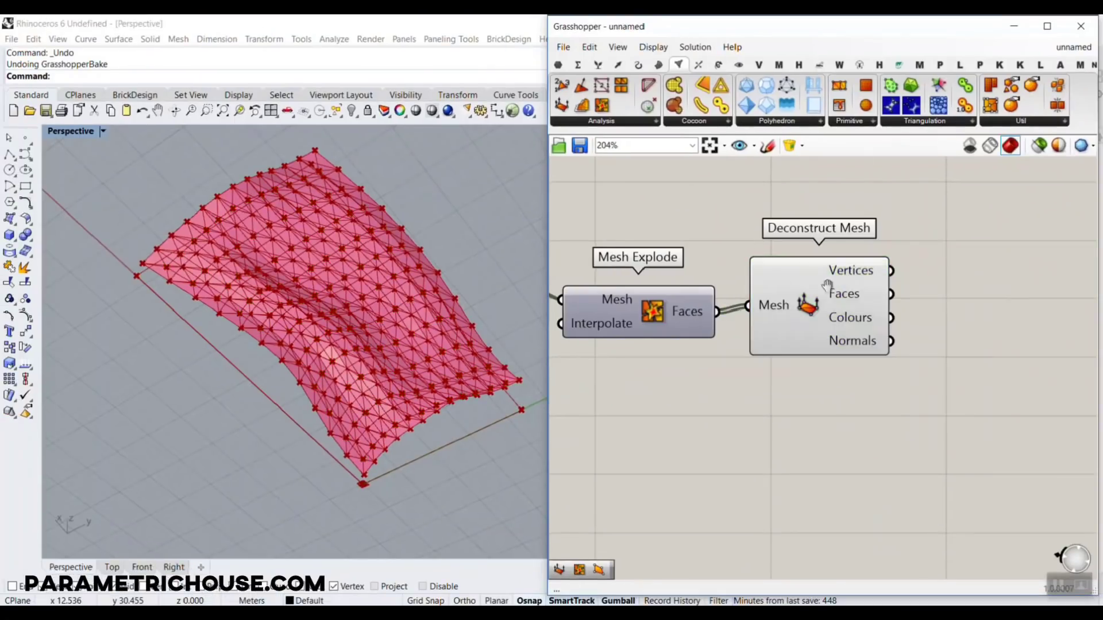
# Step: Add a List Item component fed by the mesh Vertices and extend its outputs to i, +1, +2 and +3
pyautogui.moveTo(827, 285); pyautogui.dragTo(697, 292, button='right')
pyautogui.click(597, 64)
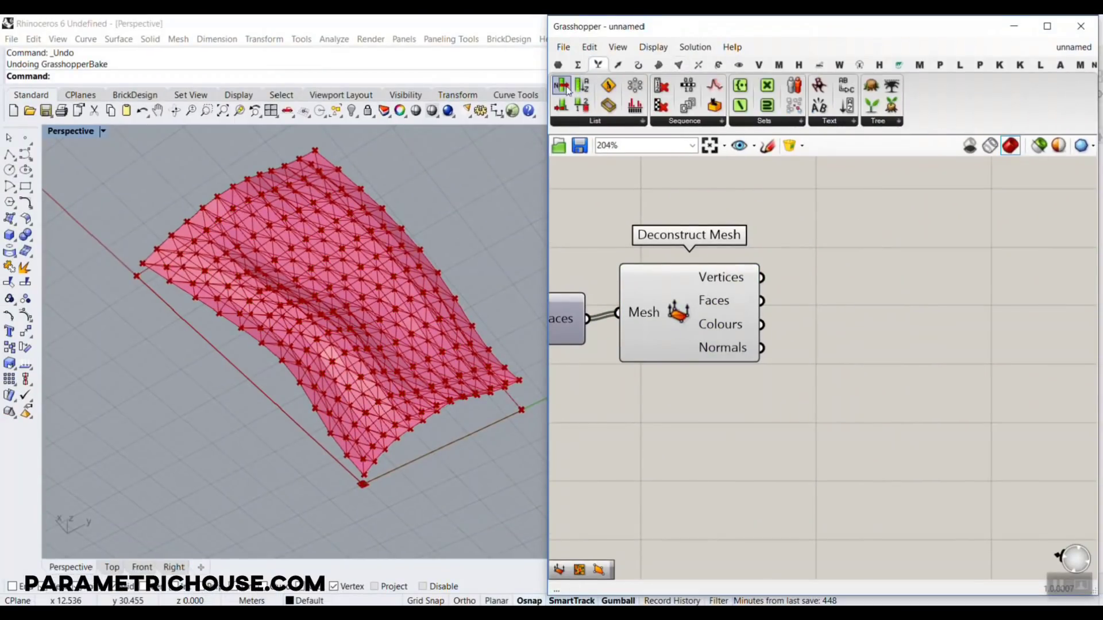
pyautogui.moveTo(562, 85); pyautogui.dragTo(864, 324)
pyautogui.moveTo(761, 277); pyautogui.dragTo(807, 305)
pyautogui.click(868, 339)
pyautogui.scroll(4, 868, 338)
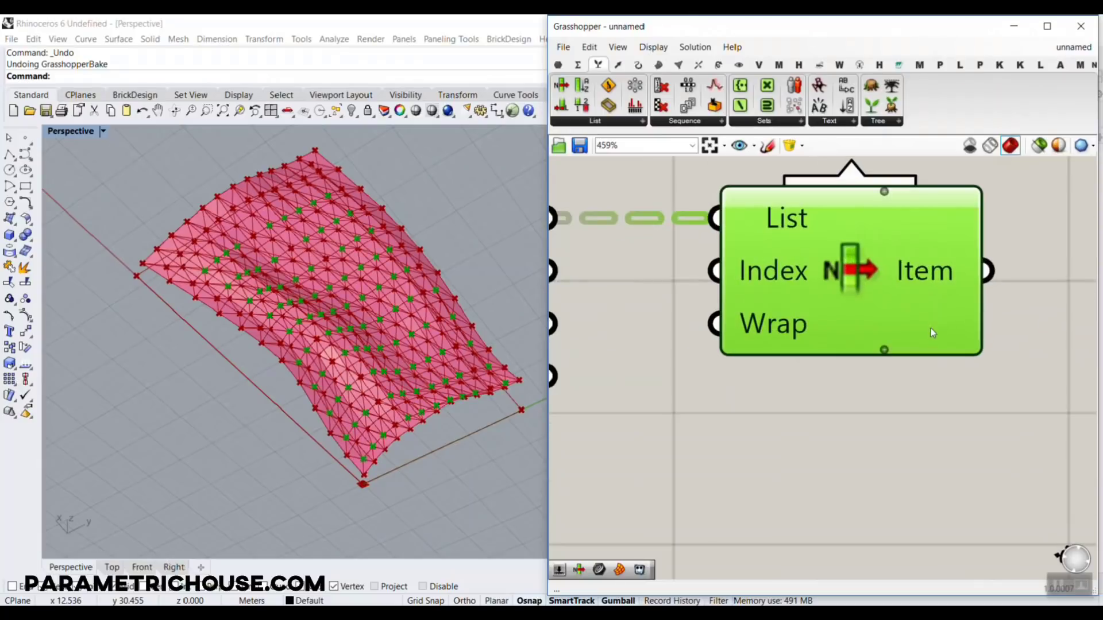
pyautogui.click(884, 350)
pyautogui.scroll(-5, 872, 342)
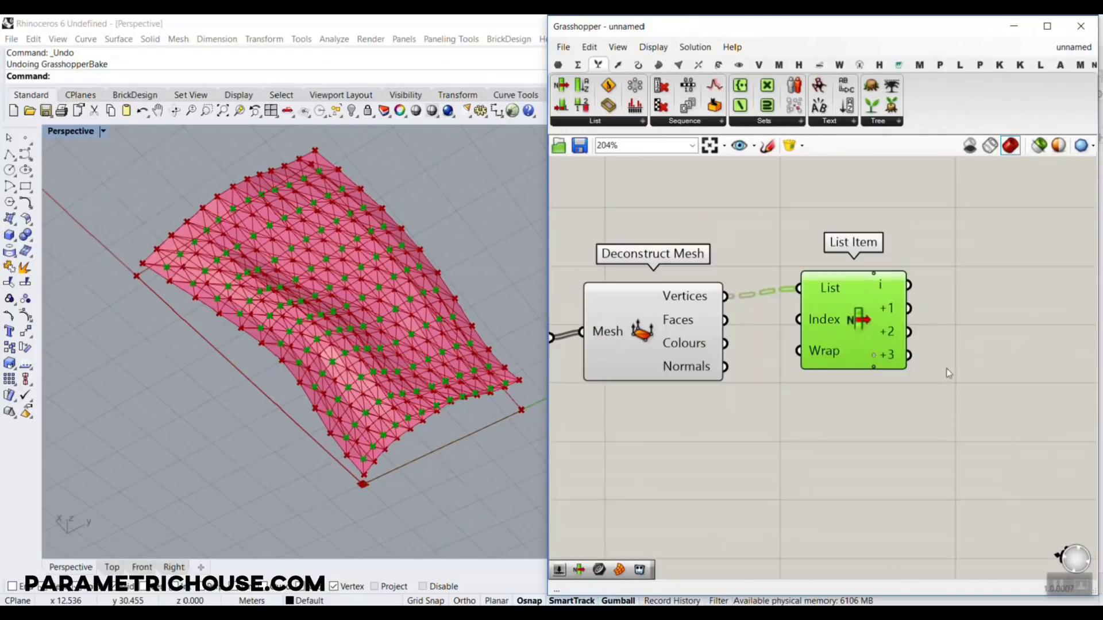
# Step: Turn off the previews of the upstream surface, panel and space truss components so the vertices can be seen
pyautogui.moveTo(941, 367); pyautogui.dragTo(683, 407, button='right')
pyautogui.scroll(2, 668, 399)
pyautogui.moveTo(331, 161); pyautogui.dragTo(282, 187, button='right')
pyautogui.scroll(5, 230, 179)
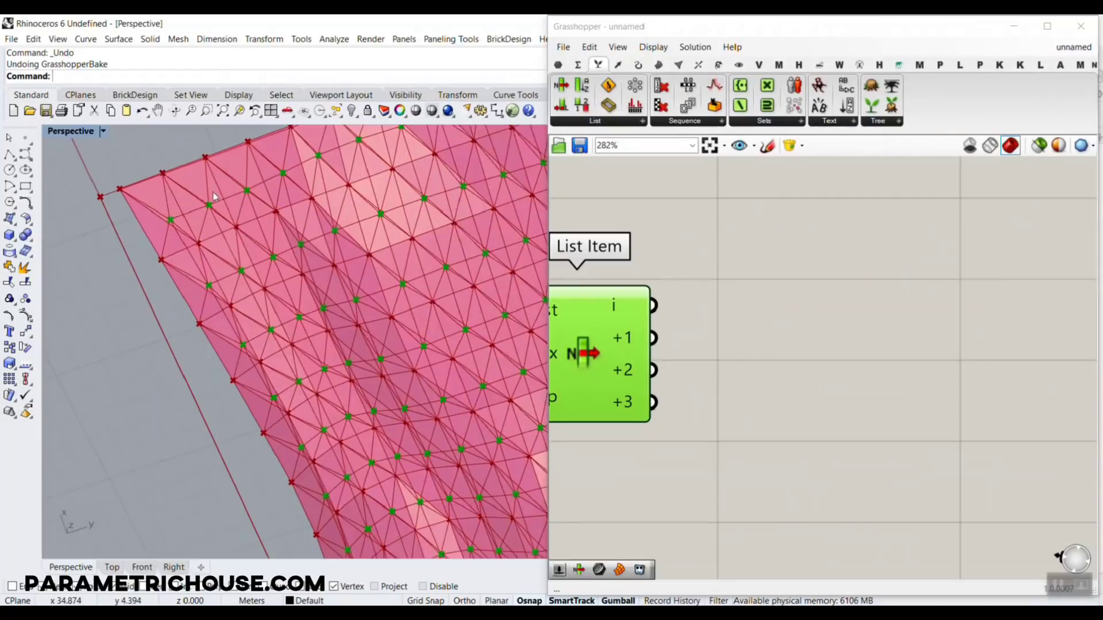
pyautogui.scroll(-8, 957, 315)
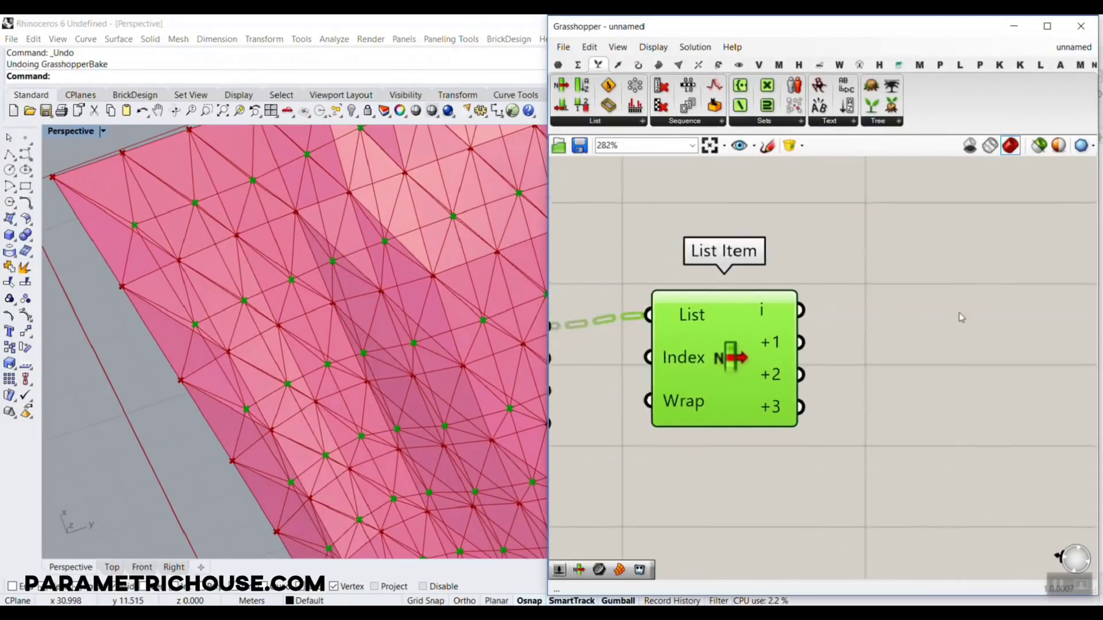
pyautogui.moveTo(837, 235); pyautogui.dragTo(640, 374)
pyautogui.rightClick(733, 208)
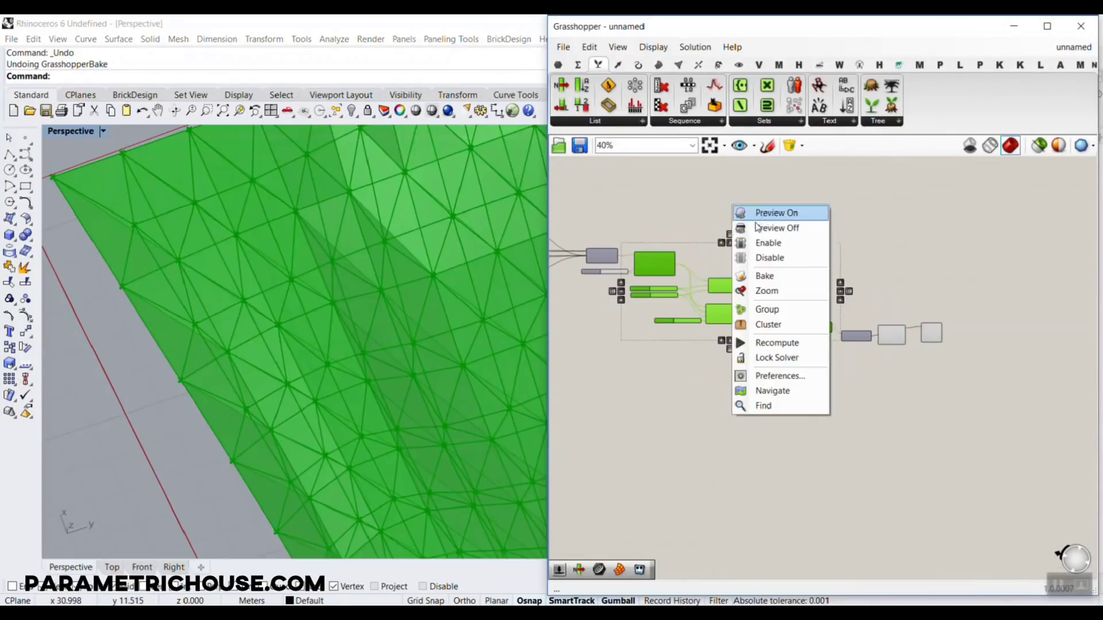
pyautogui.click(776, 226)
# Step: Turn the Triangular Panels A preview back on and compare the panels with the mesh vertices
pyautogui.scroll(4, 717, 305)
pyautogui.rightClick(736, 264)
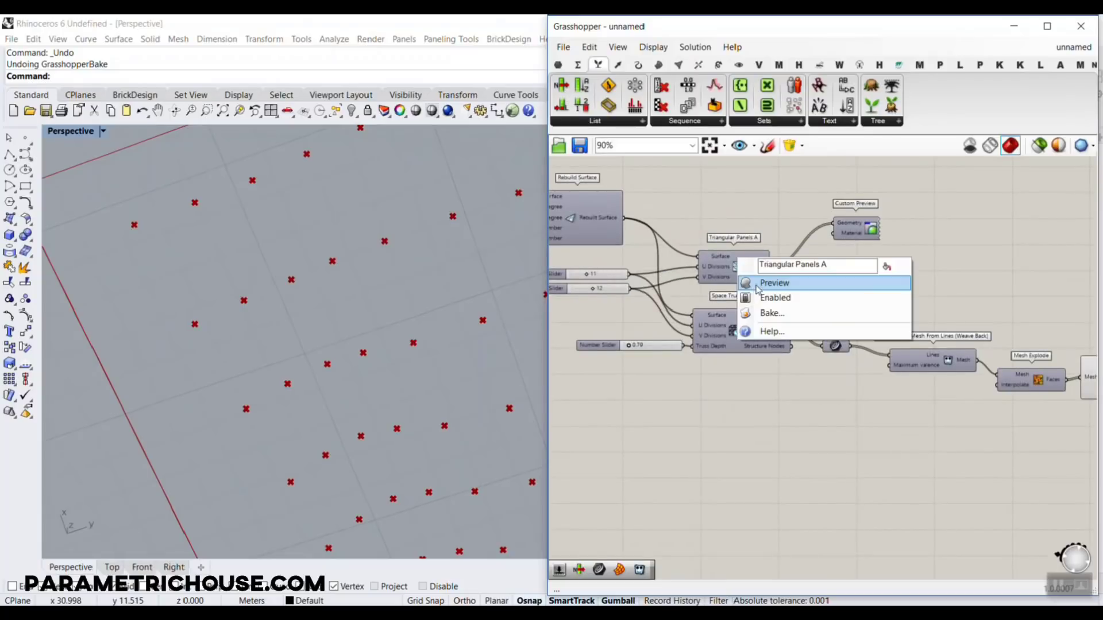
pyautogui.click(770, 281)
pyautogui.moveTo(390, 281)
pyautogui.mouseDown(button='right')
pyautogui.moveTo(357, 362)
pyautogui.moveTo(379, 266)
pyautogui.mouseUp(button='right')
pyautogui.scroll(8, 281, 252)
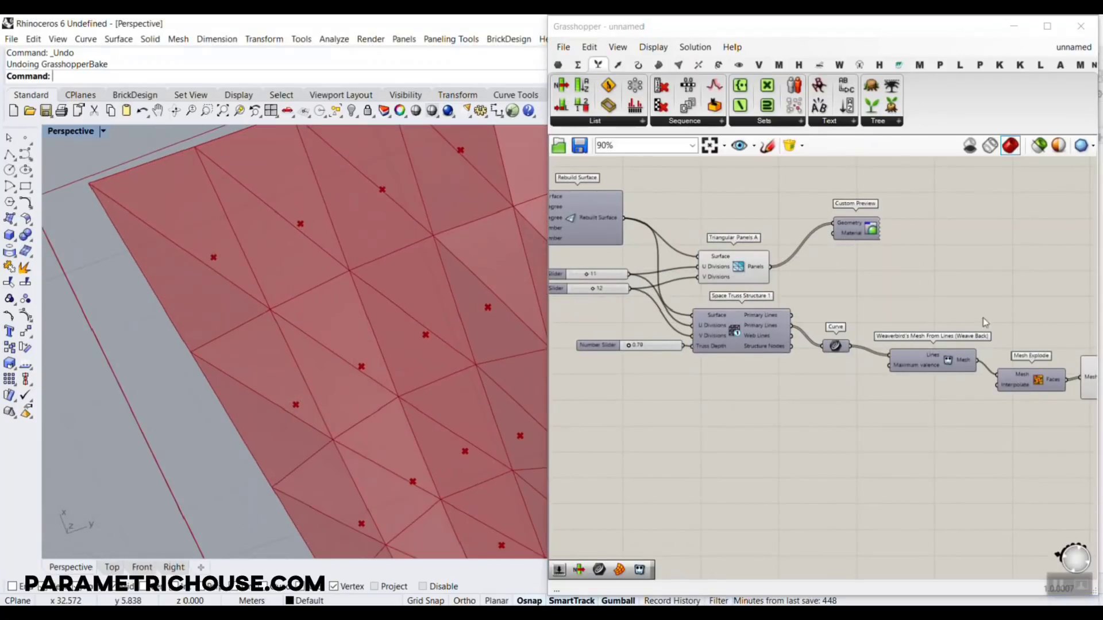
# Step: Add a 4Point Surface component and connect List Item outputs i, +1 and +2 to Corners A, B and C
pyautogui.moveTo(1032, 320); pyautogui.dragTo(751, 285, button='right')
pyautogui.scroll(5, 951, 354)
pyautogui.moveTo(951, 354); pyautogui.dragTo(773, 344, button='right')
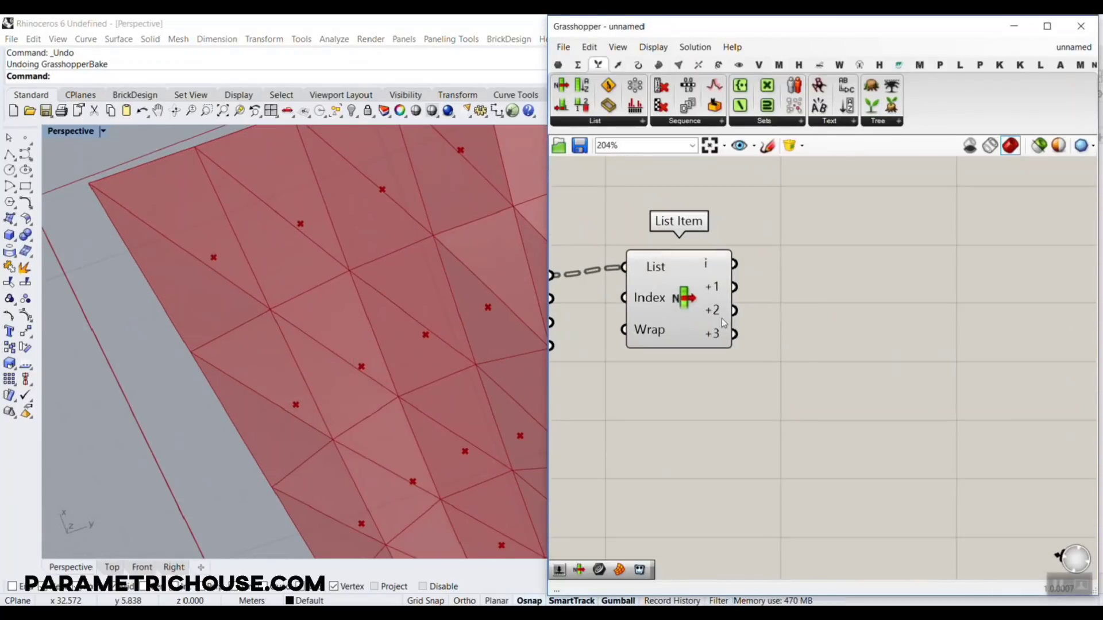
pyautogui.click(658, 65)
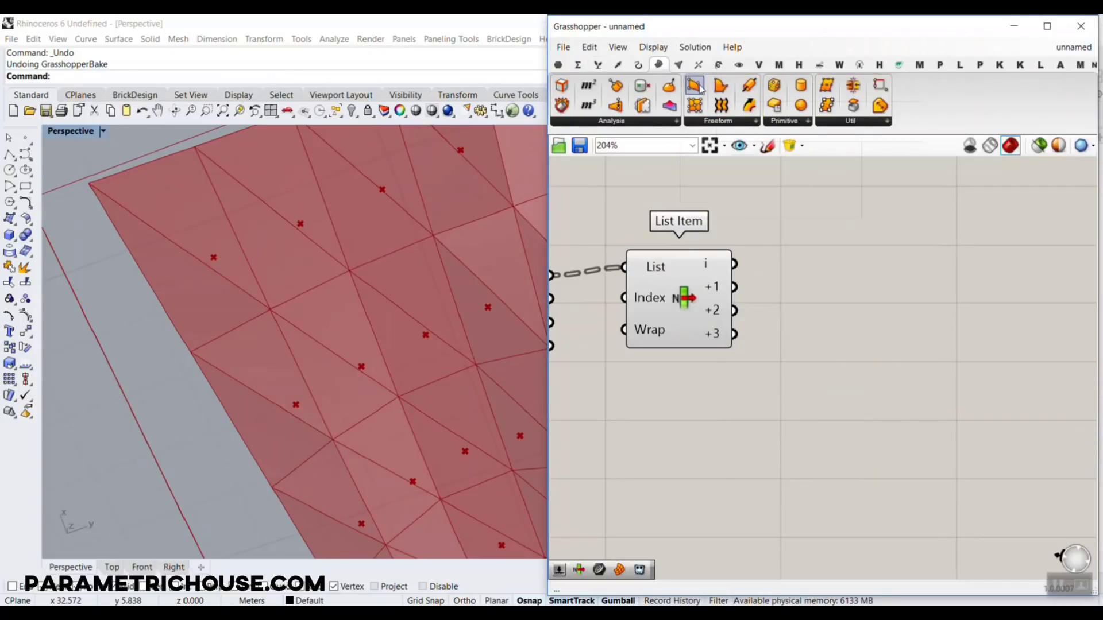
pyautogui.moveTo(701, 86); pyautogui.dragTo(860, 299)
pyautogui.moveTo(735, 264); pyautogui.dragTo(780, 312)
pyautogui.scroll(-8, 402, 345)
pyautogui.moveTo(362, 352)
pyautogui.mouseDown(button='right')
pyautogui.moveTo(305, 296)
pyautogui.moveTo(379, 340)
pyautogui.mouseUp(button='right')
pyautogui.scroll(8, 305, 282)
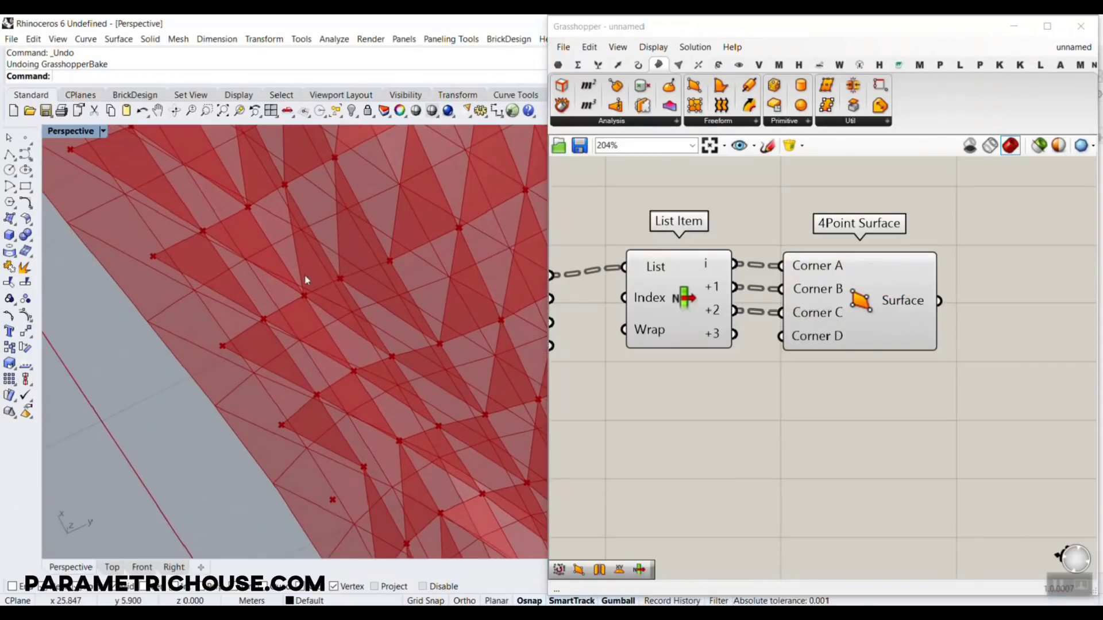
pyautogui.moveTo(287, 195); pyautogui.dragTo(295, 290)
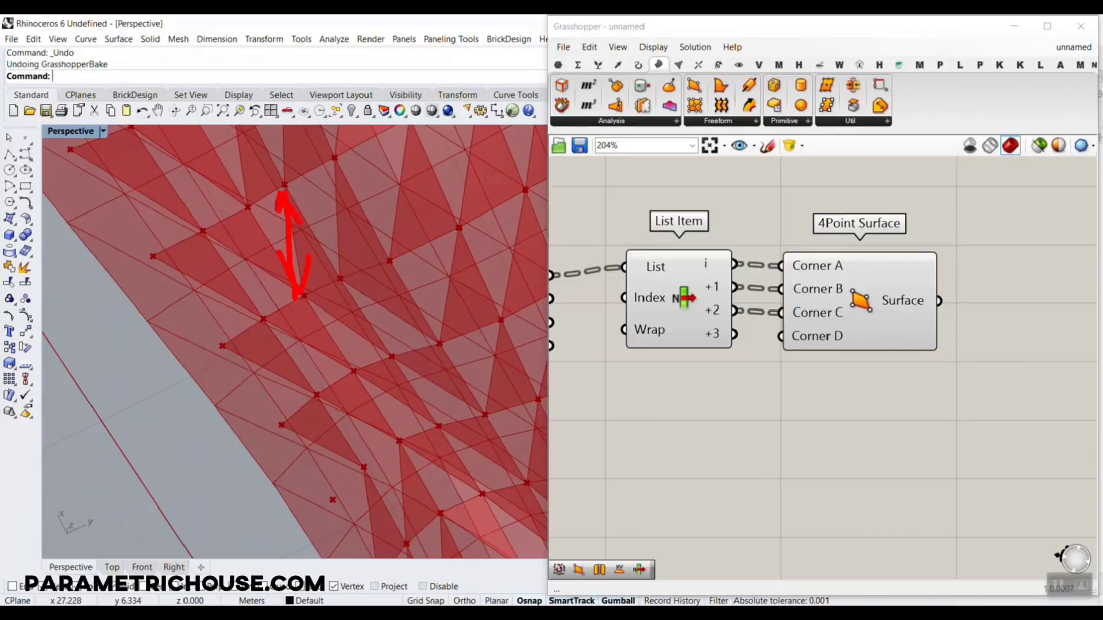
pyautogui.moveTo(203, 233); pyautogui.dragTo(282, 272)
pyautogui.moveTo(261, 249); pyautogui.dragTo(281, 271)
pyautogui.moveTo(222, 226); pyautogui.dragTo(231, 265)
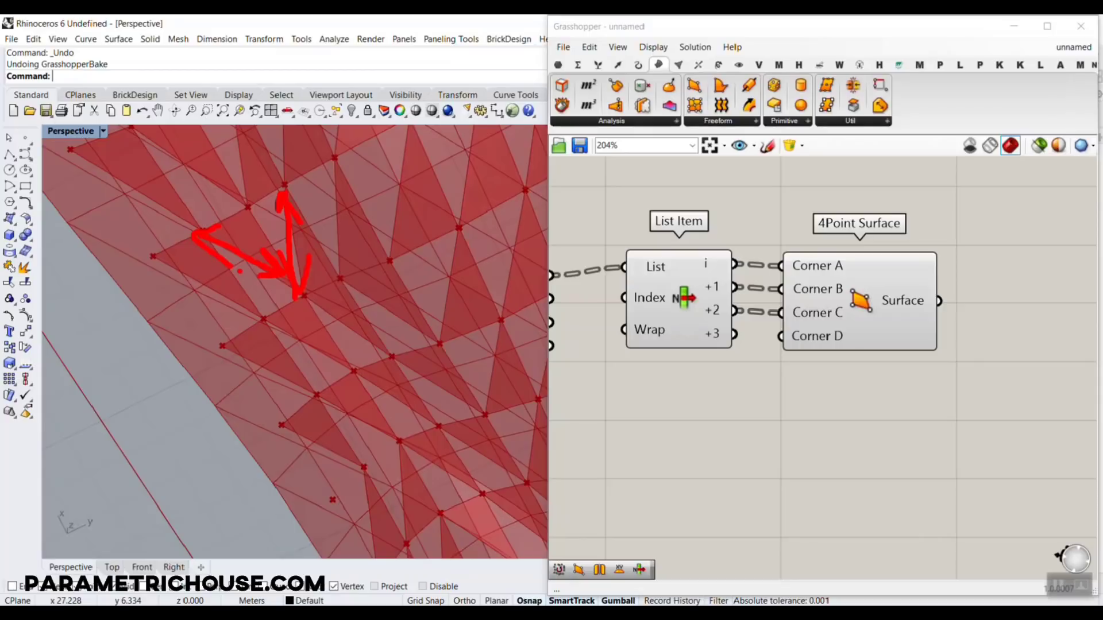
pyautogui.press('Escape')
# Step: Delete the 4Point Surface component and select Deconstruct Mesh to examine how its vertices are arranged on the panels
pyautogui.click(835, 321)
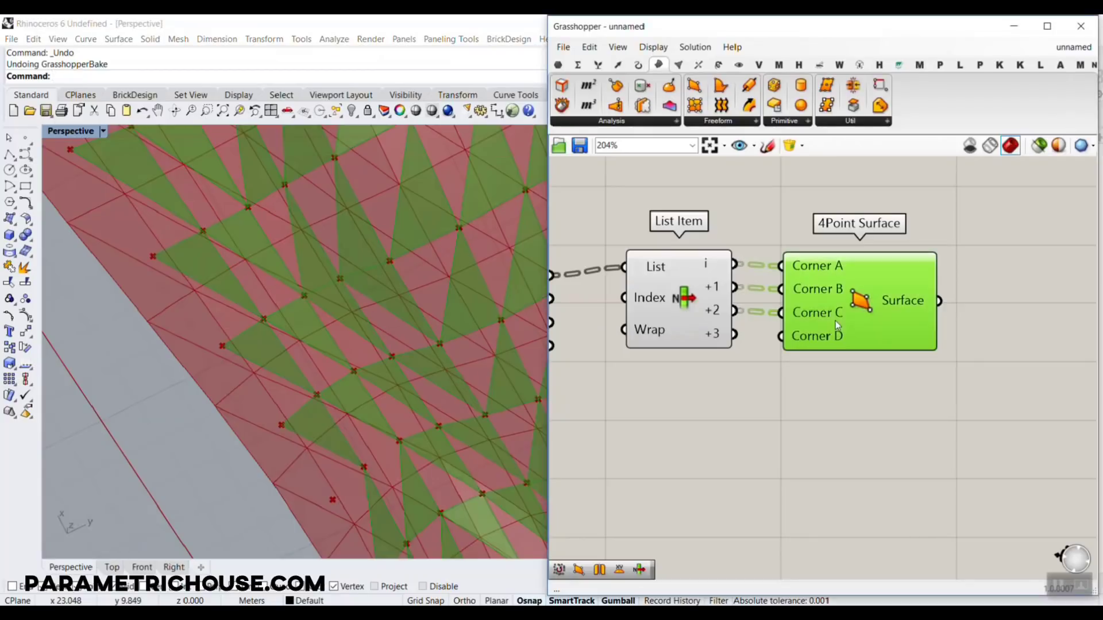
pyautogui.moveTo(680, 343); pyautogui.dragTo(778, 326, button='right')
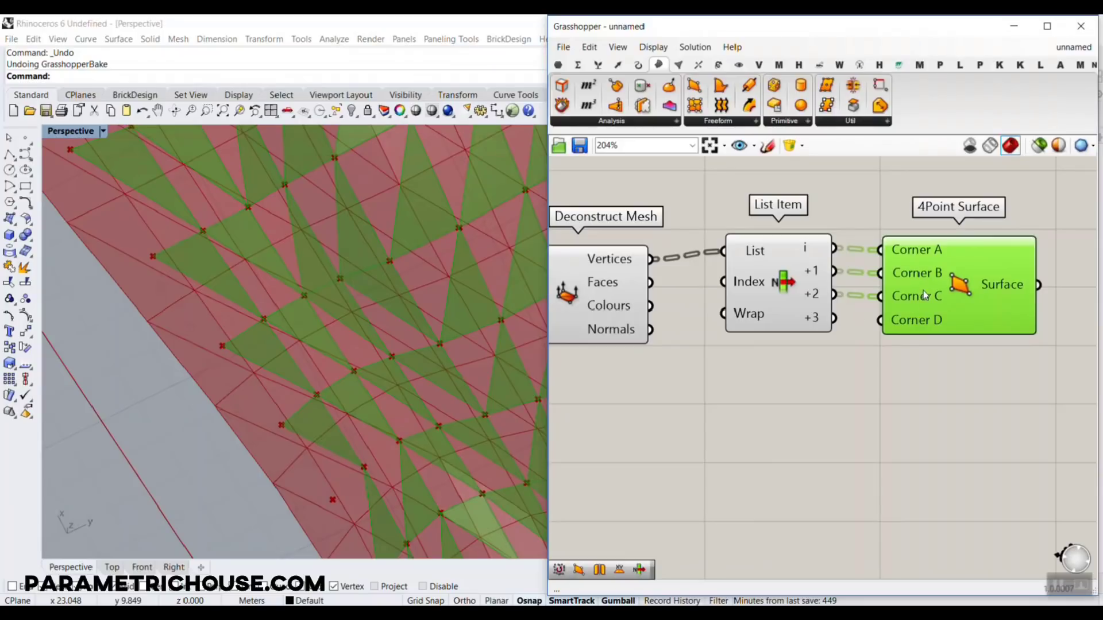
pyautogui.press('Delete')
pyautogui.moveTo(741, 357); pyautogui.dragTo(881, 352, button='right')
pyautogui.click(724, 300)
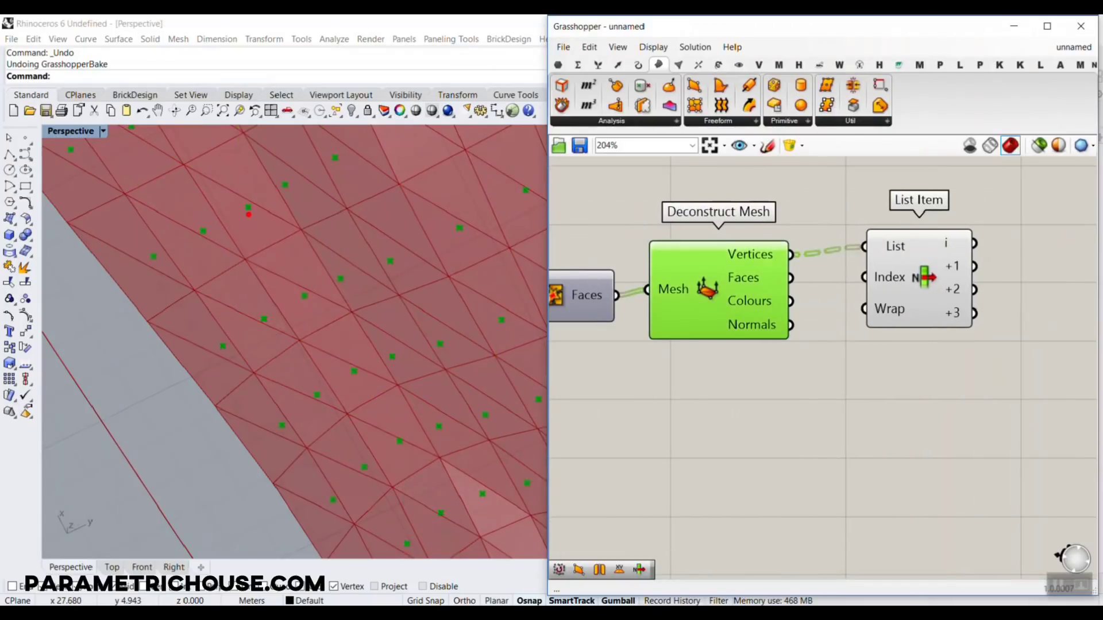
pyautogui.moveTo(248, 214)
pyautogui.mouseDown()
pyautogui.moveTo(280, 279)
pyautogui.moveTo(326, 275)
pyautogui.moveTo(302, 194)
pyautogui.mouseUp()
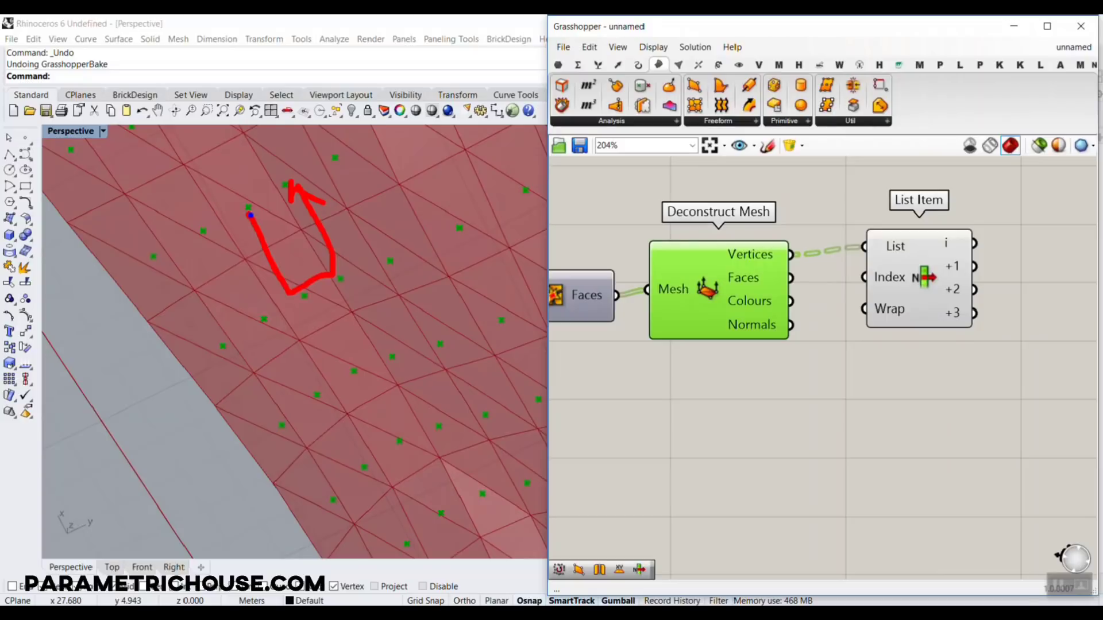
pyautogui.moveTo(250, 215)
pyautogui.mouseDown()
pyautogui.moveTo(286, 274)
pyautogui.moveTo(263, 316)
pyautogui.moveTo(214, 238)
pyautogui.mouseUp()
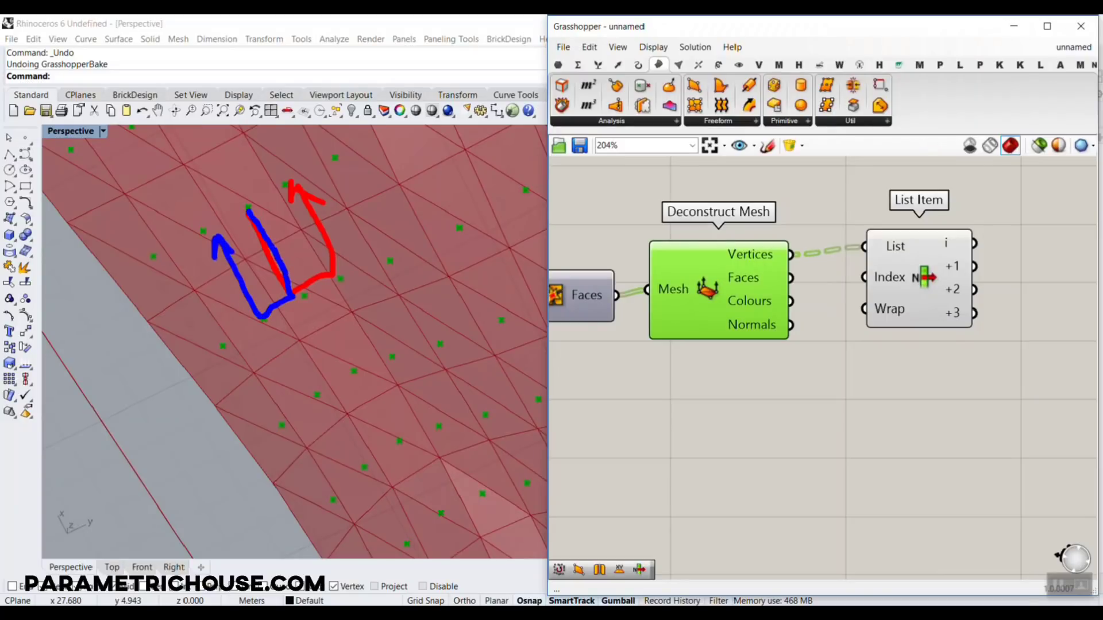
pyautogui.click(816, 273)
pyautogui.moveTo(867, 224); pyautogui.dragTo(858, 251, button='right')
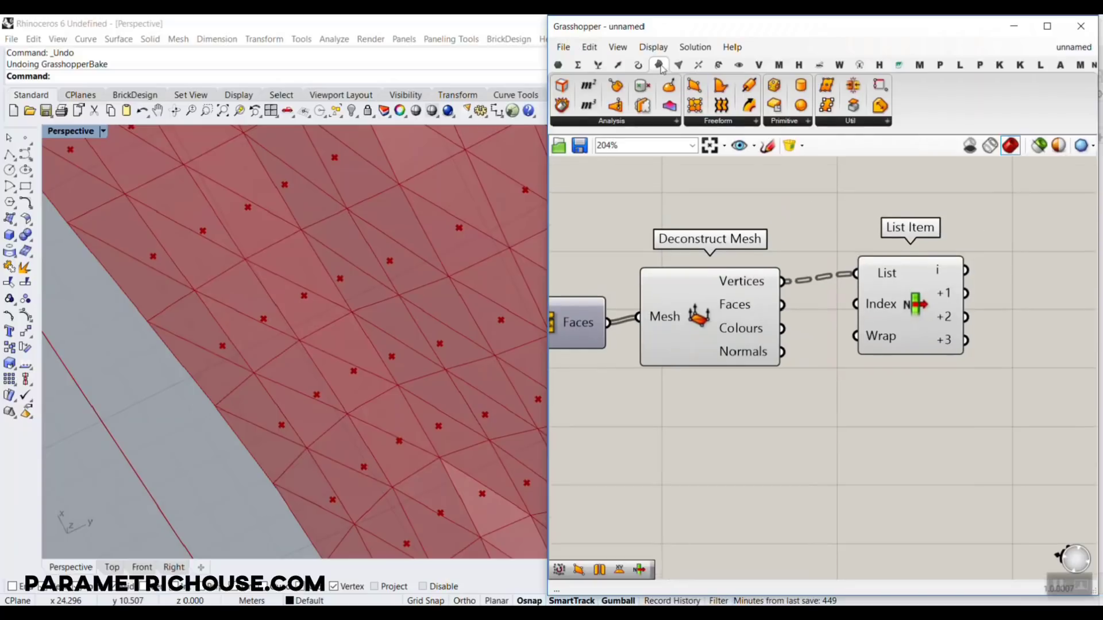
# Step: Add a Sort Along Curve component and connect the Deconstruct Mesh Vertices output to its Points input
pyautogui.click(617, 64)
pyautogui.click(825, 121)
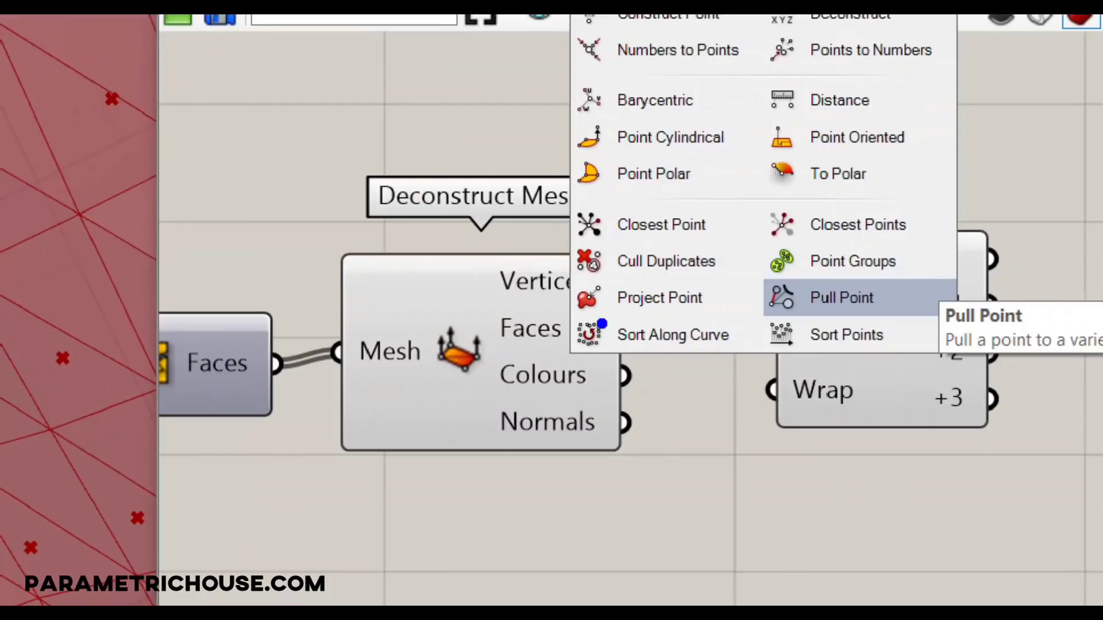
pyautogui.moveTo(753, 294); pyautogui.dragTo(778, 307)
pyautogui.moveTo(623, 339); pyautogui.dragTo(772, 379)
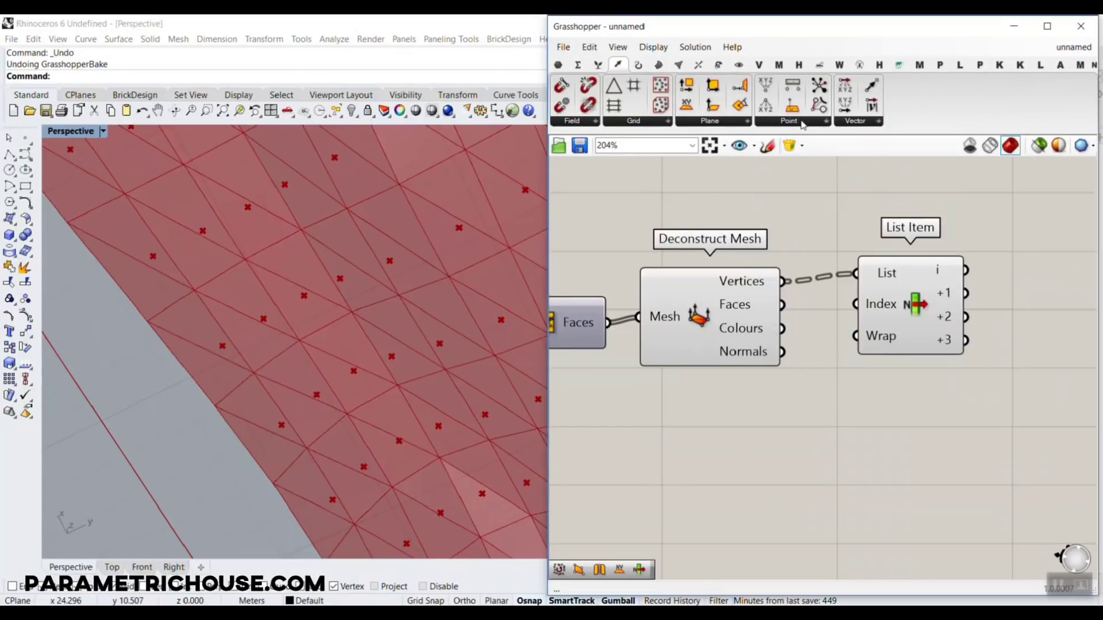
pyautogui.click(803, 124)
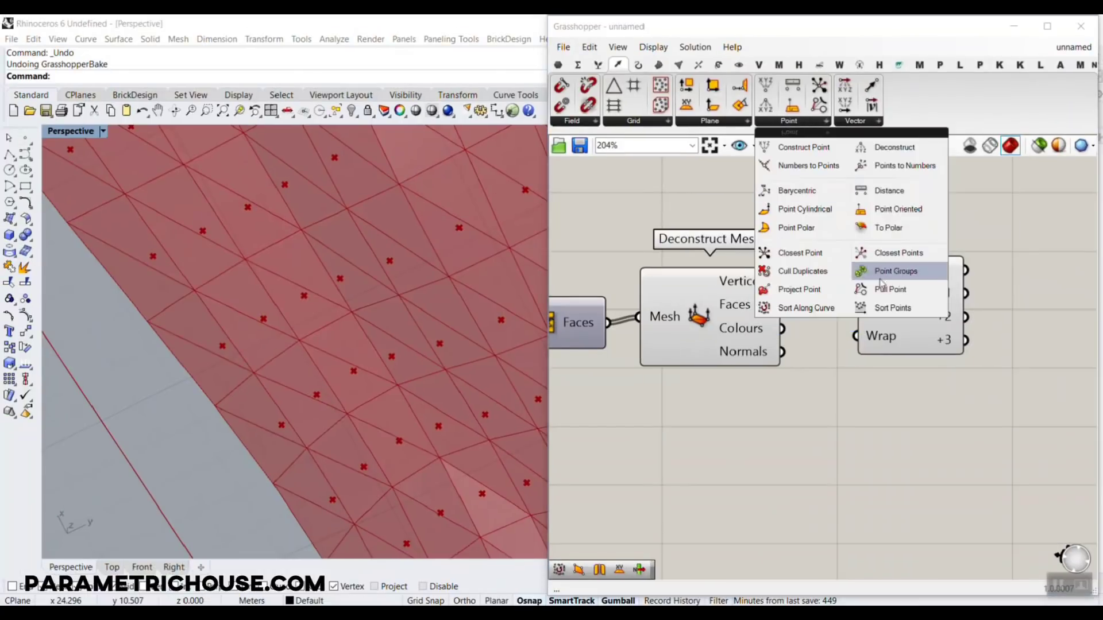
pyautogui.click(812, 305)
pyautogui.click(809, 457)
pyautogui.moveTo(816, 394); pyautogui.dragTo(752, 339, button='right')
pyautogui.moveTo(718, 227); pyautogui.dragTo(791, 391)
# Step: Turn on the preview of the Mesh Explode component
pyautogui.scroll(2, 799, 412)
pyautogui.moveTo(177, 284)
pyautogui.mouseDown(button='right')
pyautogui.moveTo(153, 245)
pyautogui.moveTo(179, 304)
pyautogui.mouseUp(button='right')
pyautogui.moveTo(737, 299); pyautogui.dragTo(937, 348, button='right')
pyautogui.scroll(-3, 937, 349)
pyautogui.rightClick(698, 305)
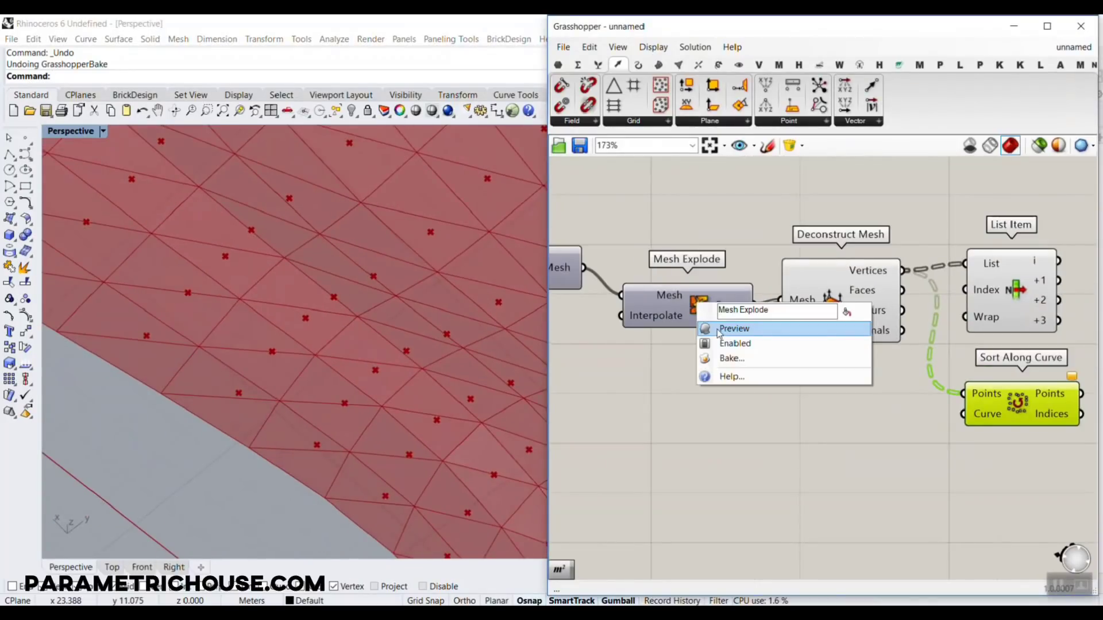
pyautogui.click(714, 329)
pyautogui.scroll(-5, 417, 321)
pyautogui.moveTo(417, 322); pyautogui.dragTo(375, 290, button='right')
# Step: Turn on the preview of mesh edges and check the exploded mesh faces from below
pyautogui.click(746, 240)
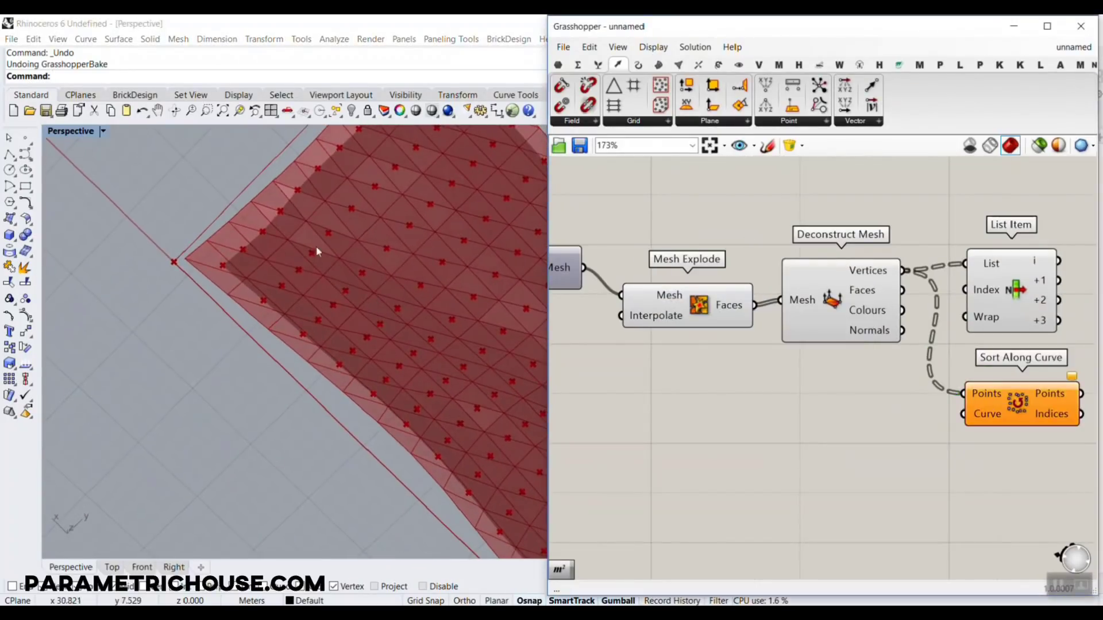
pyautogui.moveTo(315, 249); pyautogui.dragTo(313, 353, button='right')
pyautogui.scroll(6, 296, 329)
pyautogui.click(652, 48)
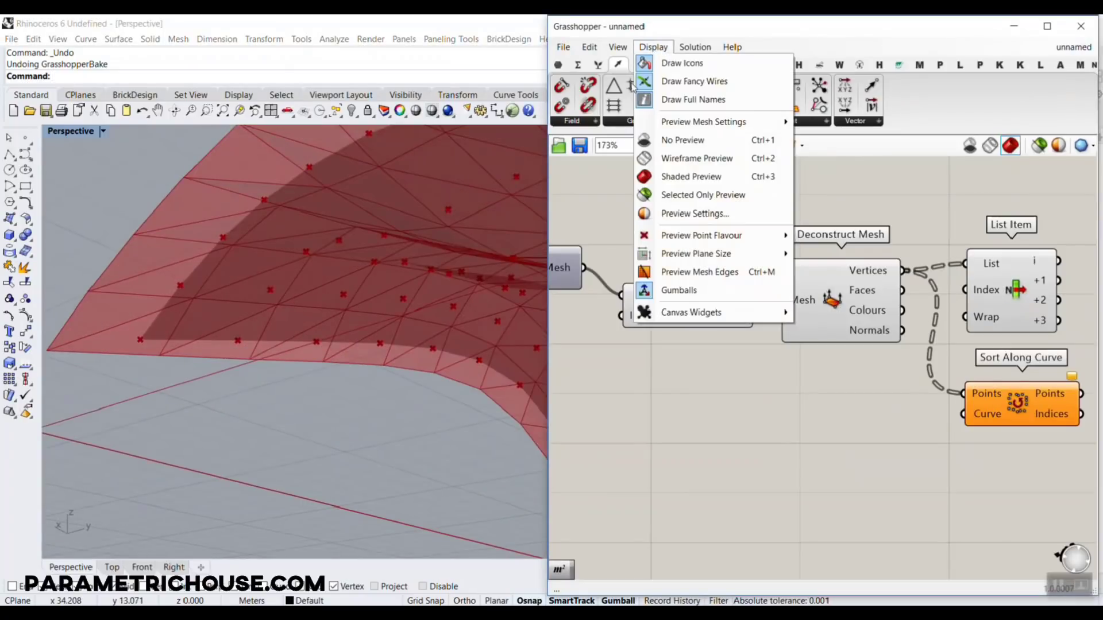
pyautogui.click(683, 271)
pyautogui.moveTo(307, 386); pyautogui.dragTo(253, 343, button='right')
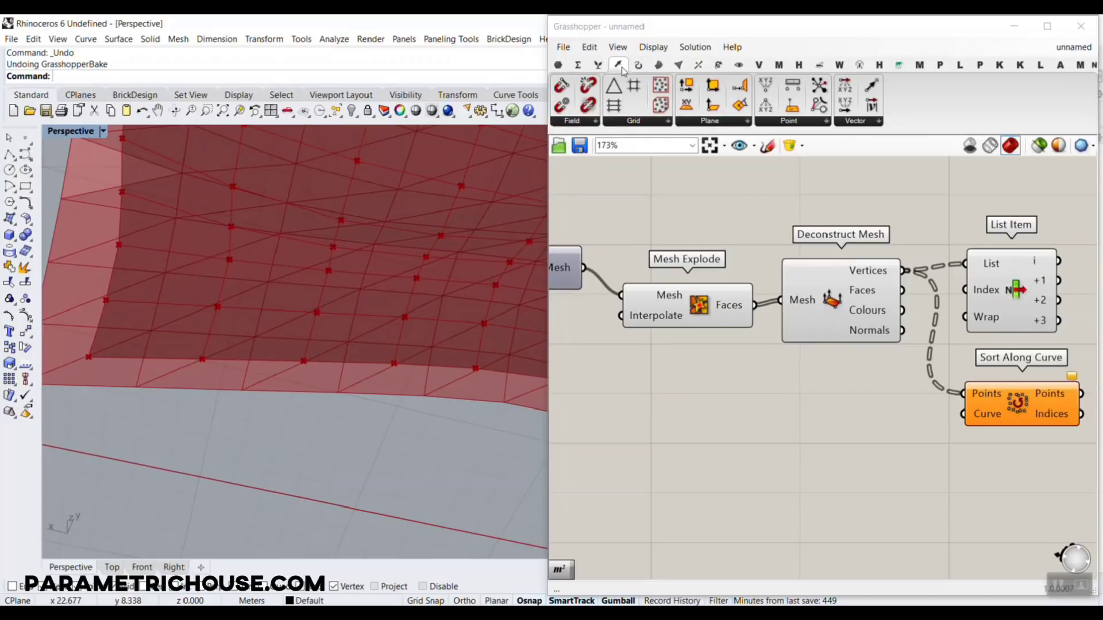
# Step: Add an Area component and connect the Mesh Explode Faces output to its Geometry input
pyautogui.click(658, 64)
pyautogui.moveTo(588, 86); pyautogui.dragTo(793, 415)
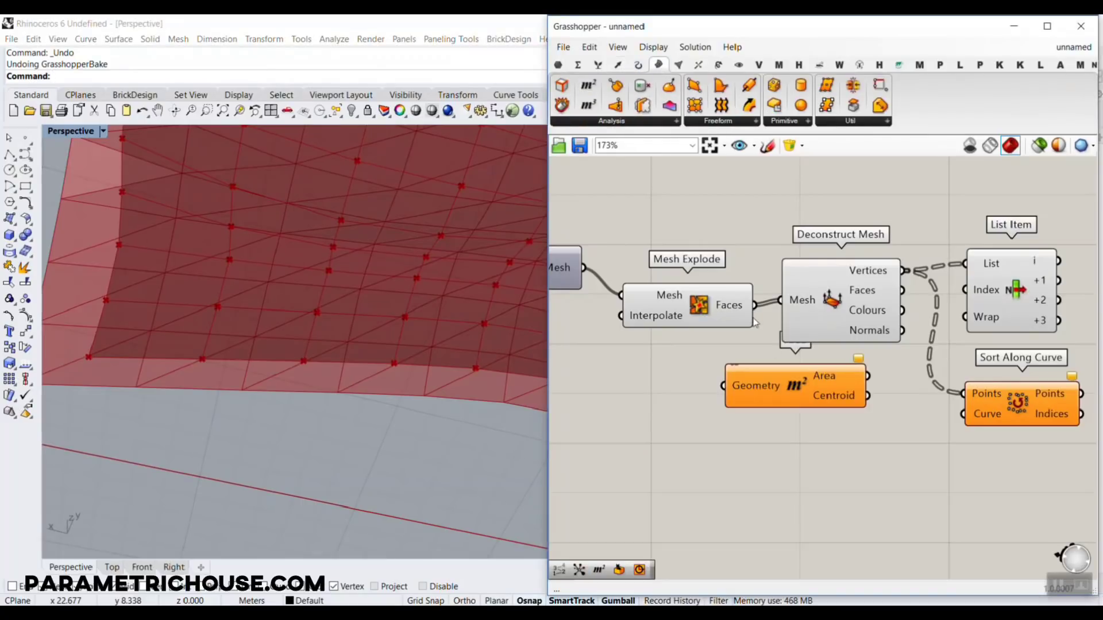
pyautogui.moveTo(754, 305); pyautogui.dragTo(721, 416)
pyautogui.scroll(-2, 296, 364)
pyautogui.moveTo(296, 364); pyautogui.dragTo(276, 447, button='right')
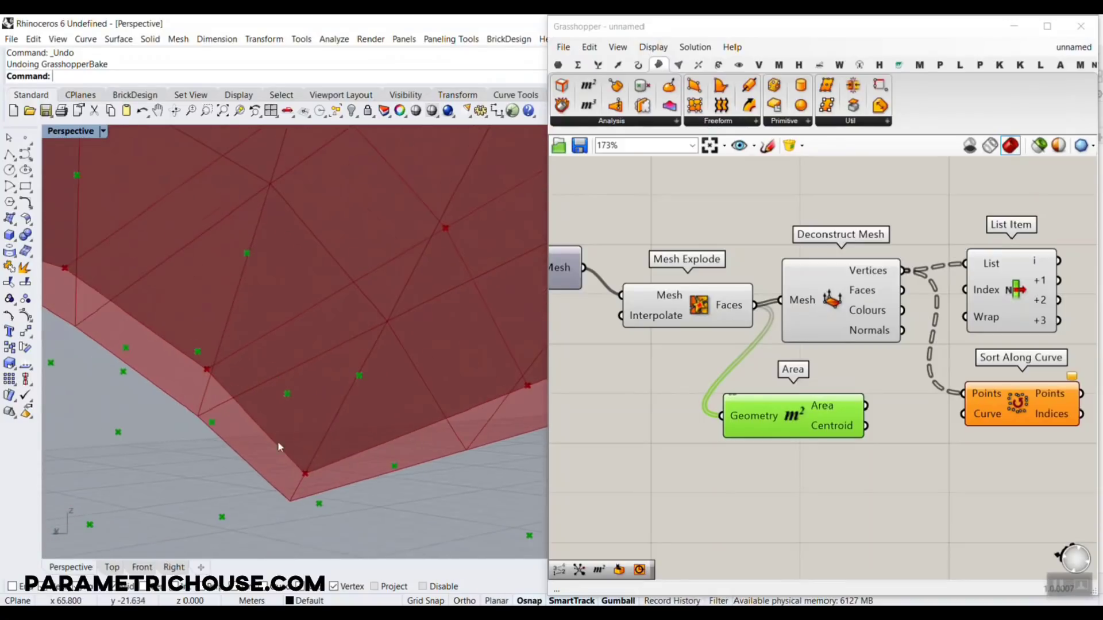
pyautogui.moveTo(374, 396); pyautogui.dragTo(418, 364, button='right')
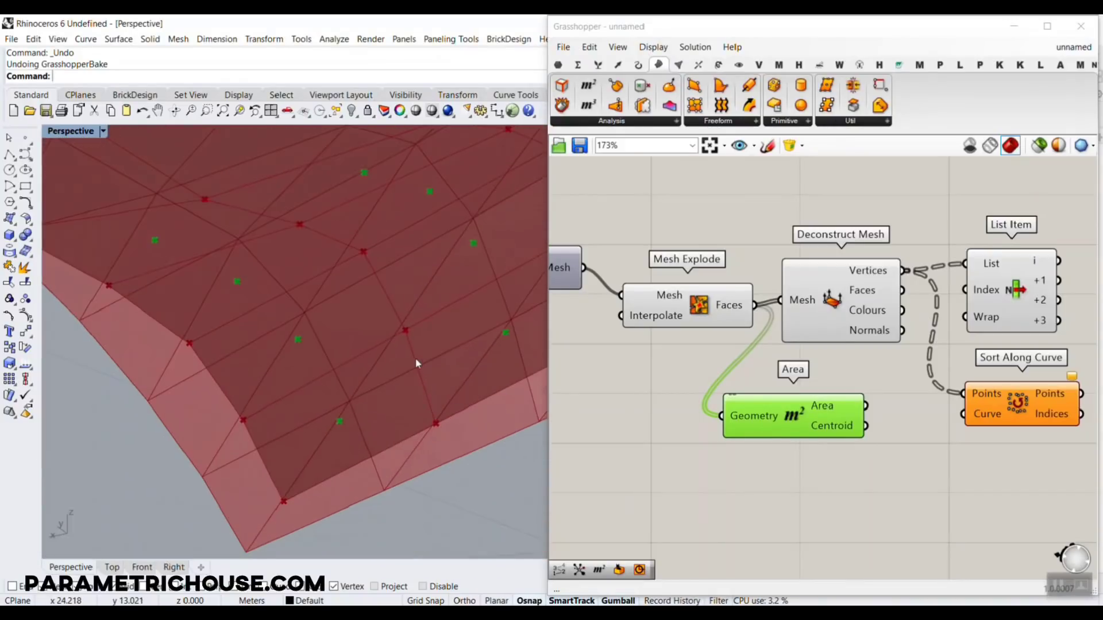
# Step: Move Sort Along Curve aside, then add a Circle component and connect the Area Centroid output to its Plane input
pyautogui.moveTo(942, 447); pyautogui.dragTo(756, 430, button='right')
pyautogui.moveTo(831, 397); pyautogui.dragTo(898, 396)
pyautogui.click(888, 440)
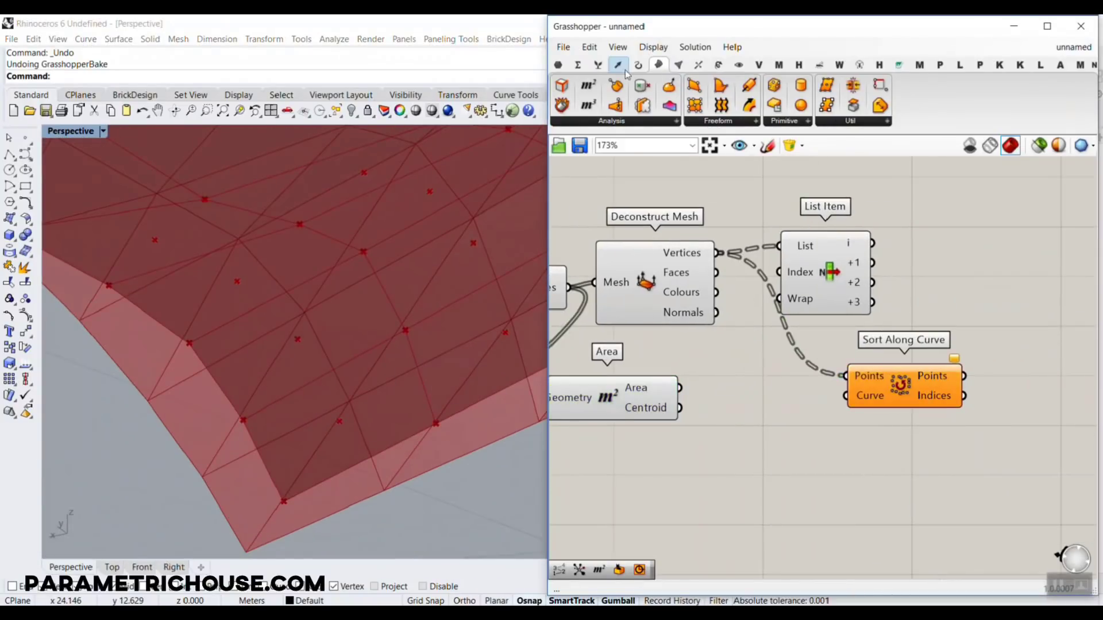
pyautogui.click(635, 66)
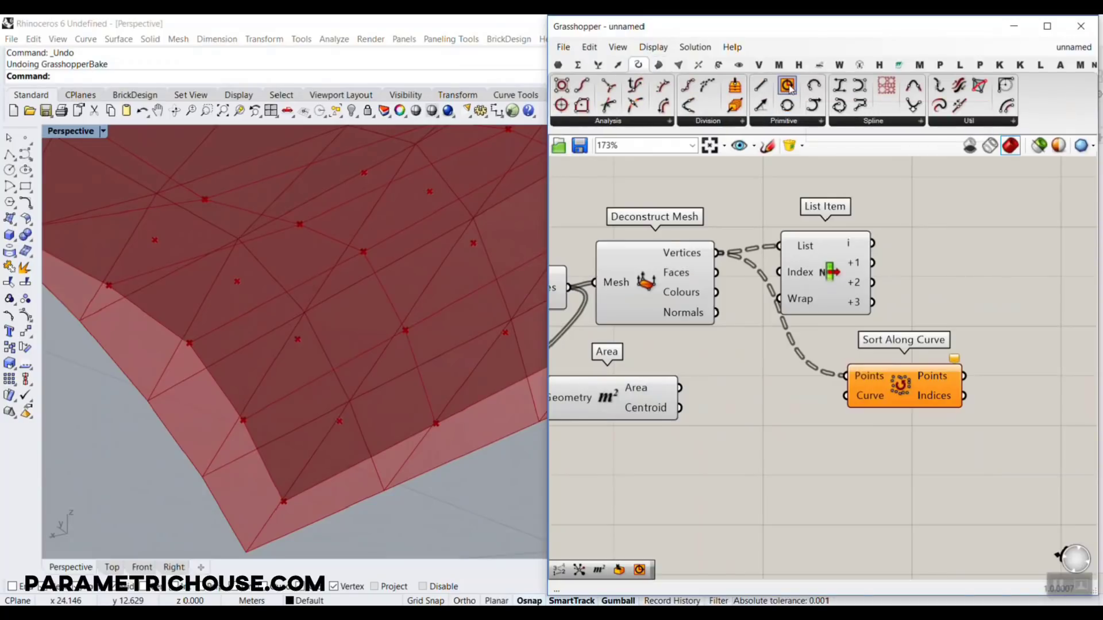
pyautogui.click(751, 456)
pyautogui.scroll(3, 696, 429)
pyautogui.moveTo(671, 395); pyautogui.dragTo(694, 453)
pyautogui.click(725, 468)
pyautogui.scroll(-3, 344, 322)
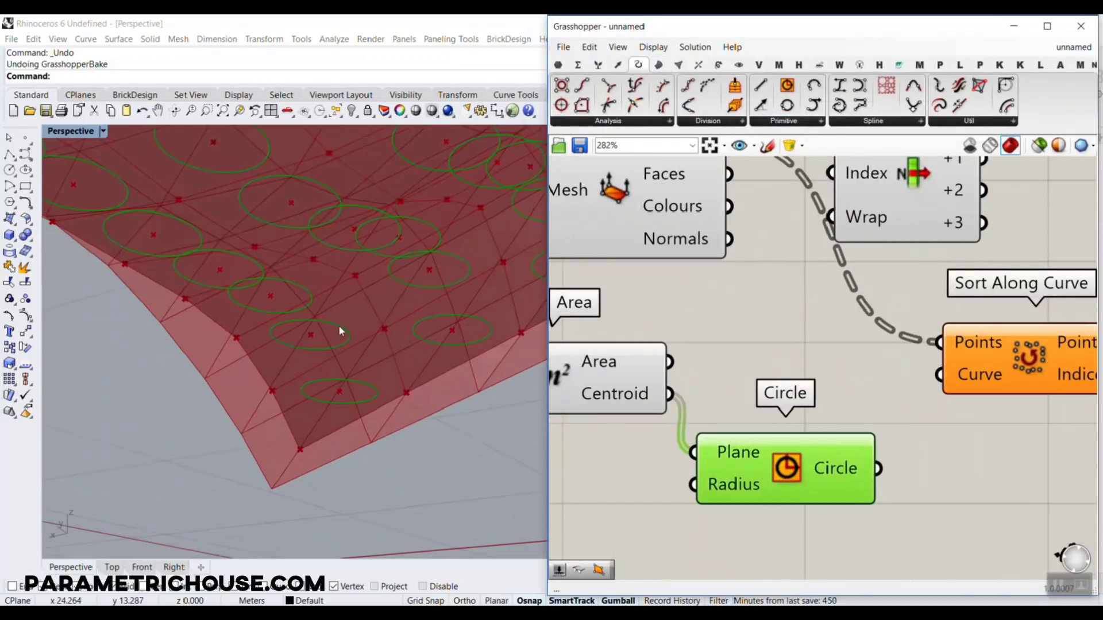
pyautogui.moveTo(339, 325); pyautogui.dragTo(328, 269, button='right')
pyautogui.moveTo(731, 349); pyautogui.dragTo(907, 305, button='right')
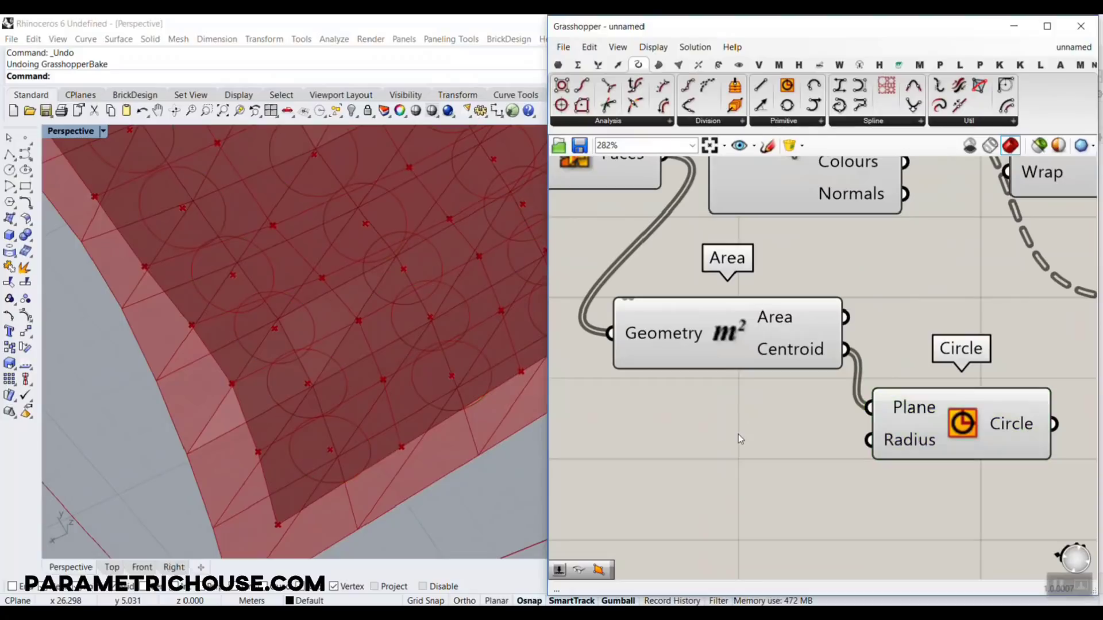
# Step: Add a number slider set to 0.25, connect it to the Circle's Radius input and inspect the circles around the centroids
pyautogui.doubleClick(739, 434)
pyautogui.write('0.25')
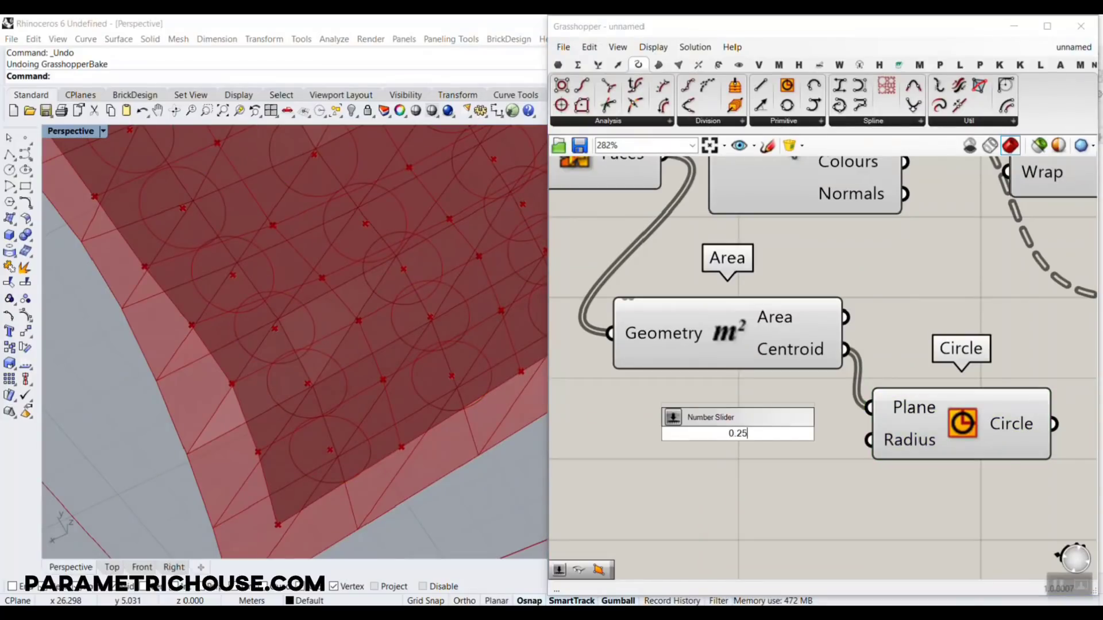
pyautogui.press('Return')
pyautogui.moveTo(868, 424); pyautogui.dragTo(843, 434)
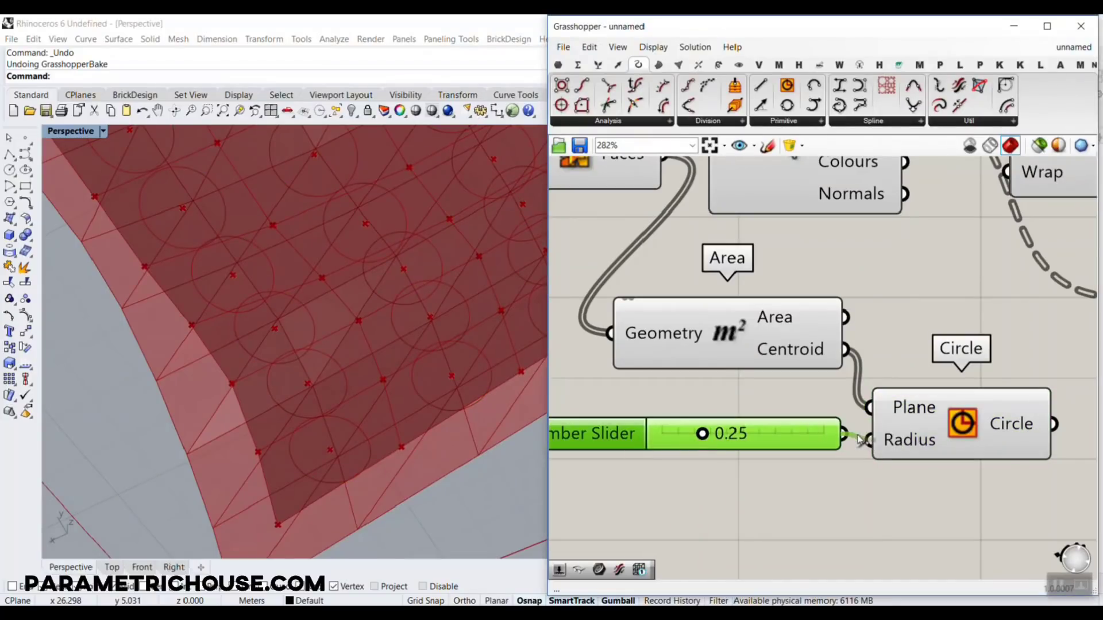
pyautogui.click(913, 424)
pyautogui.moveTo(256, 359); pyautogui.dragTo(301, 385, button='right')
pyautogui.scroll(3, 283, 385)
pyautogui.scroll(4, 308, 387)
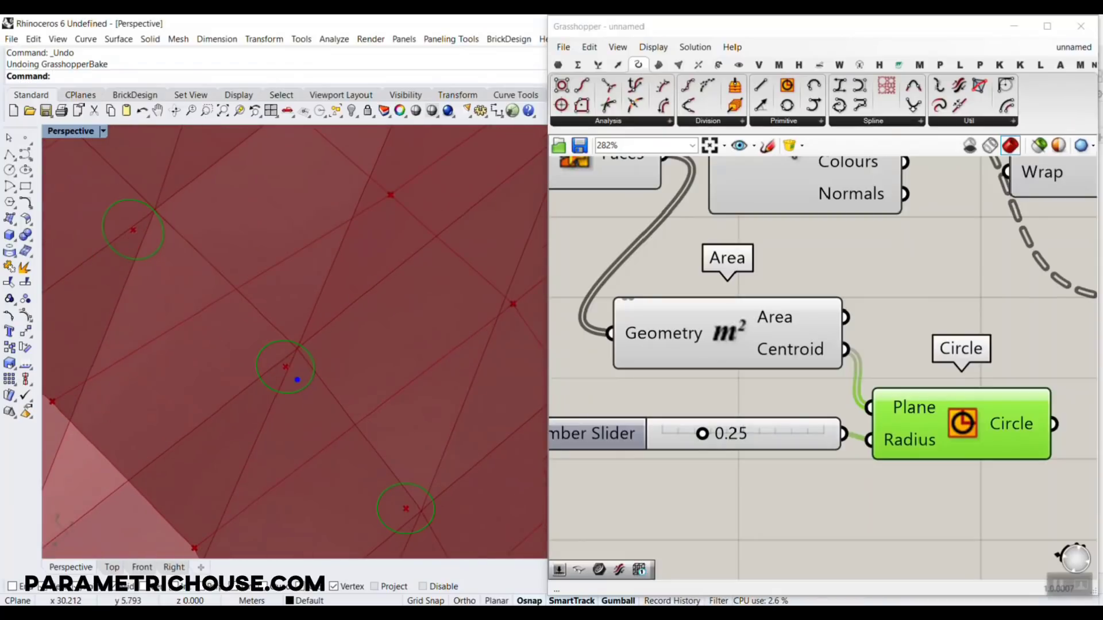
pyautogui.moveTo(267, 343); pyautogui.dragTo(291, 392)
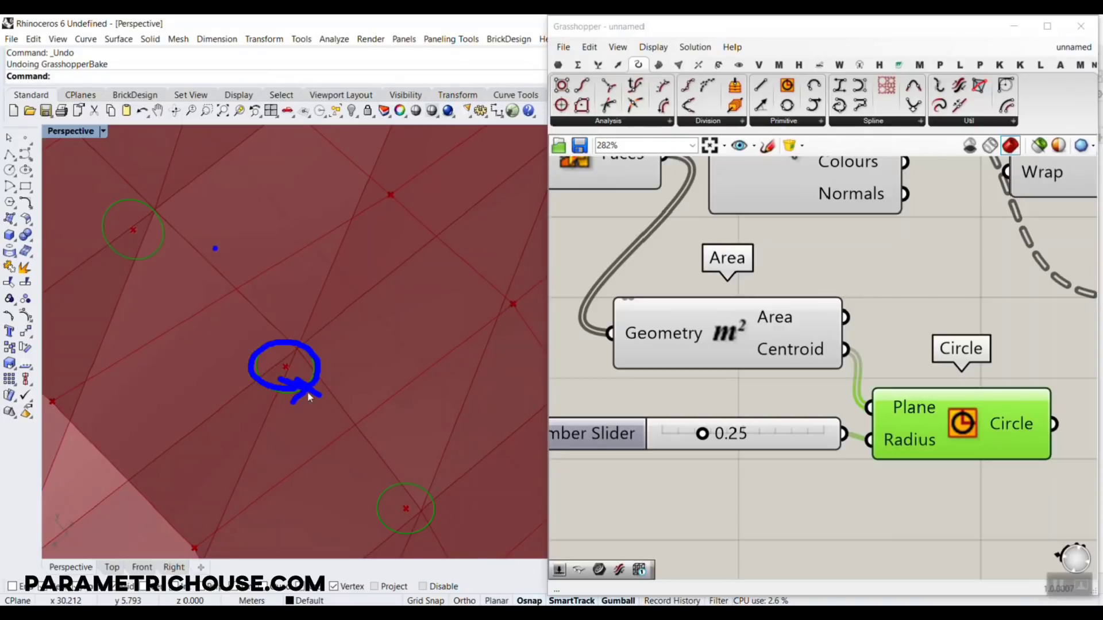
pyautogui.press('Escape')
# Step: Connect the Circle output to the Curve input of Sort Along Curve and shift that component slightly away from the circle
pyautogui.moveTo(906, 337)
pyautogui.mouseDown(button='right')
pyautogui.moveTo(784, 315)
pyautogui.moveTo(669, 326)
pyautogui.mouseUp(button='right')
pyautogui.scroll(-2, 689, 339)
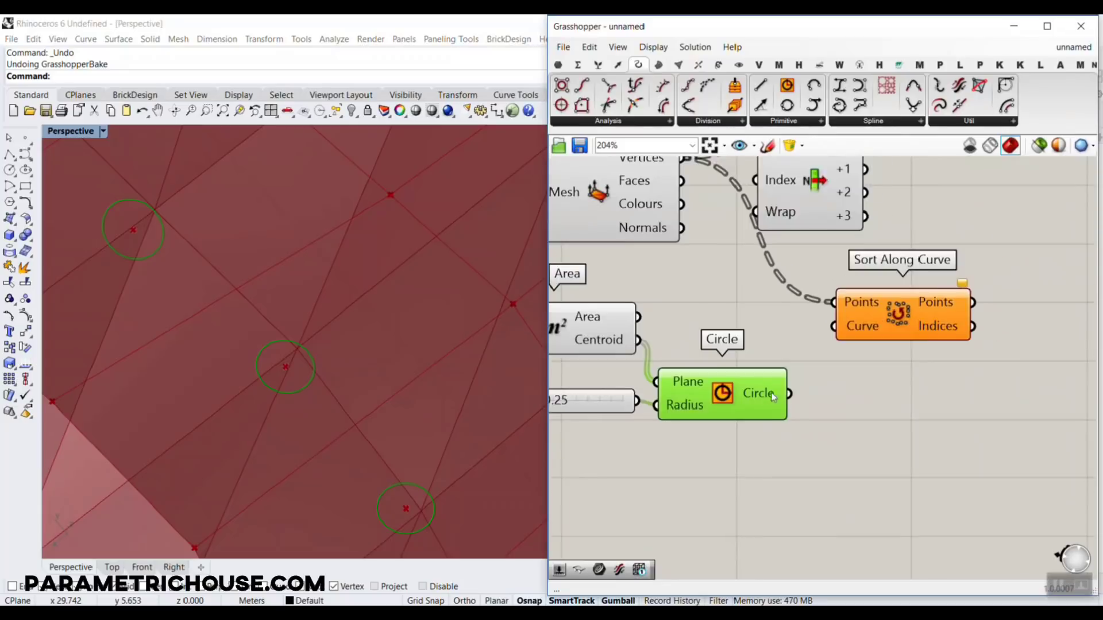
pyautogui.moveTo(790, 393); pyautogui.dragTo(857, 298)
pyautogui.scroll(2, 758, 405)
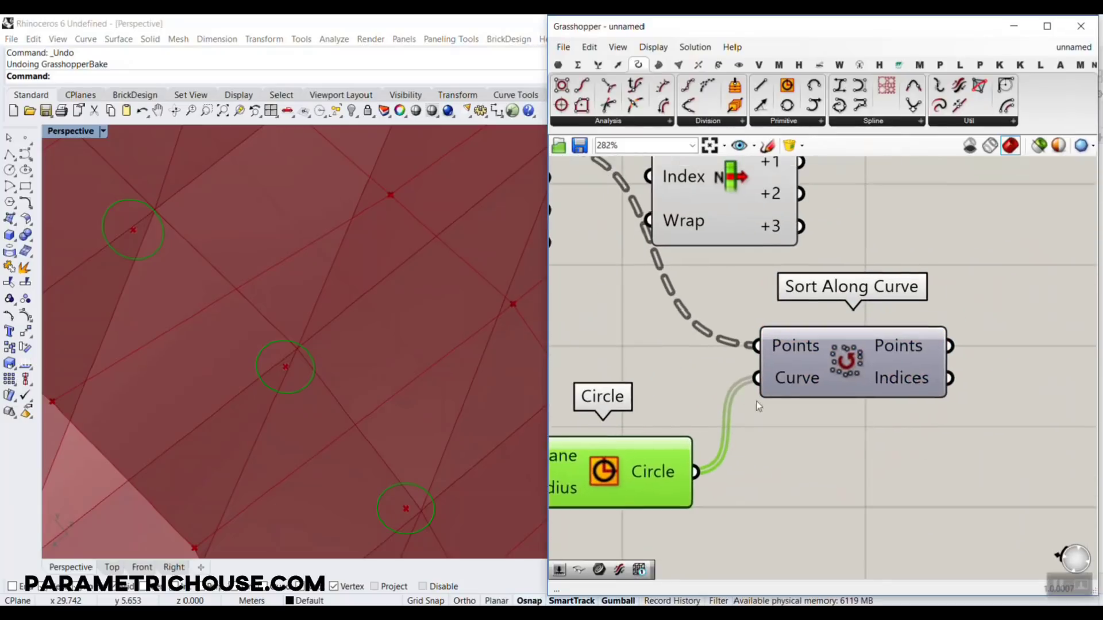
pyautogui.moveTo(787, 352); pyautogui.dragTo(811, 346)
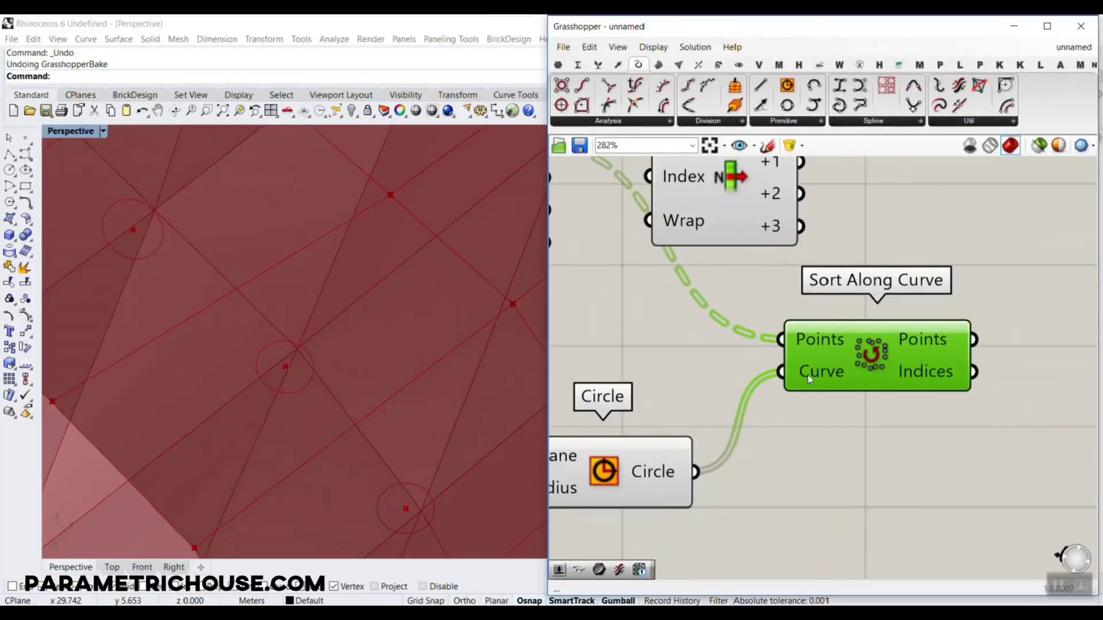
# Step: Inspect the data feeding the Curve input of Sort Along Curve and graft the Circle output
pyautogui.moveTo(807, 374)
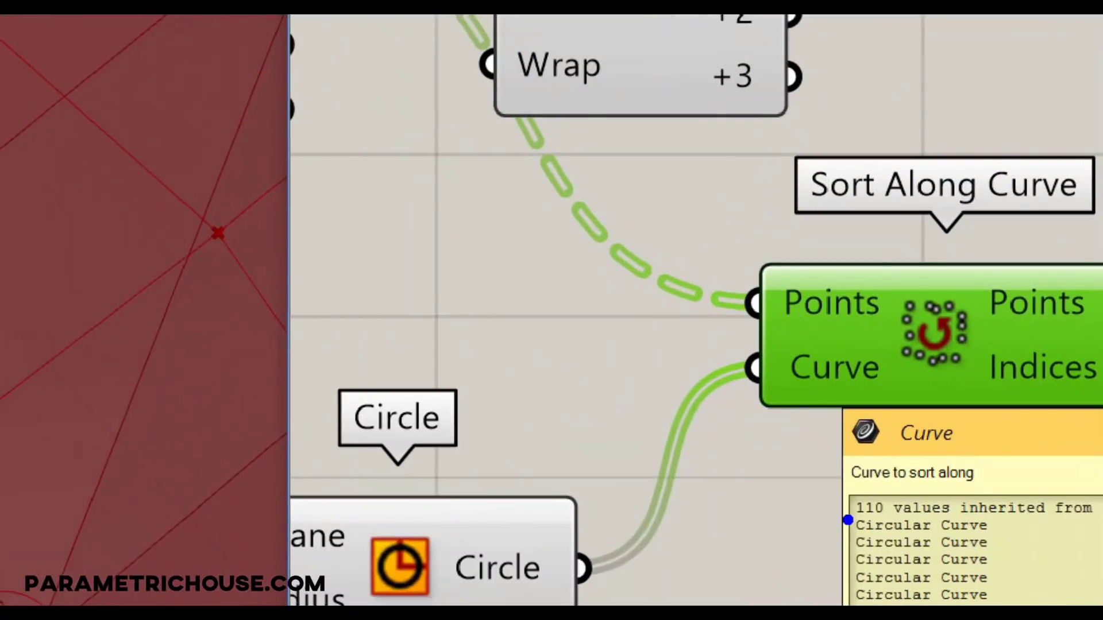
pyautogui.moveTo(848, 520); pyautogui.dragTo(930, 517)
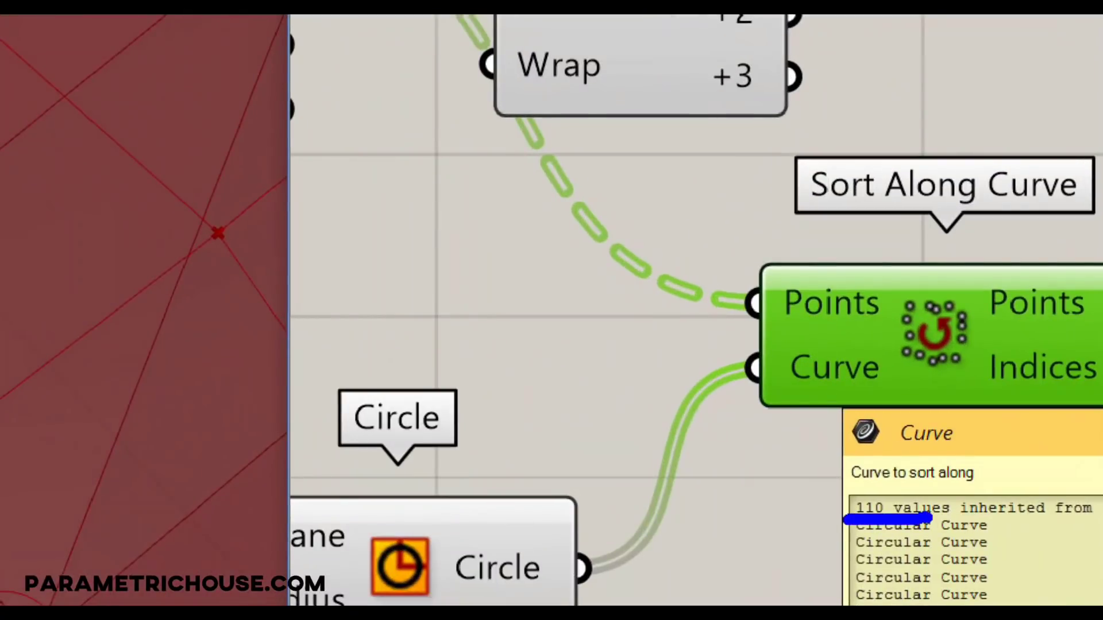
pyautogui.moveTo(549, 593)
pyautogui.mouseDown()
pyautogui.moveTo(534, 538)
pyautogui.moveTo(568, 539)
pyautogui.mouseUp()
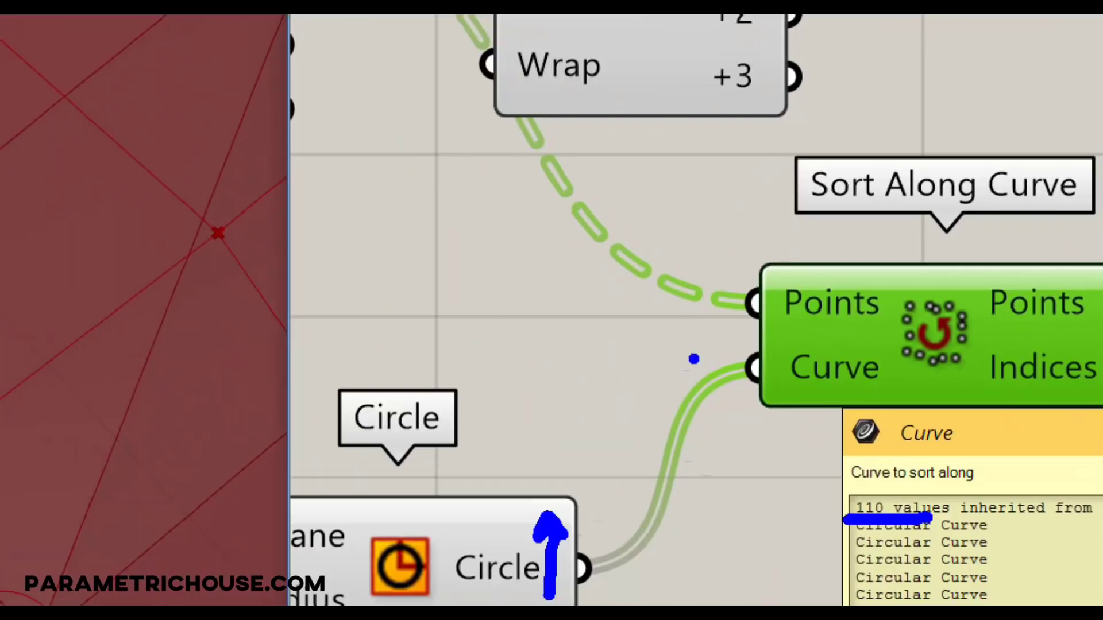
pyautogui.moveTo(691, 233); pyautogui.dragTo(950, 56)
pyautogui.moveTo(828, 53)
pyautogui.mouseDown()
pyautogui.moveTo(953, 52)
pyautogui.moveTo(922, 115)
pyautogui.mouseUp()
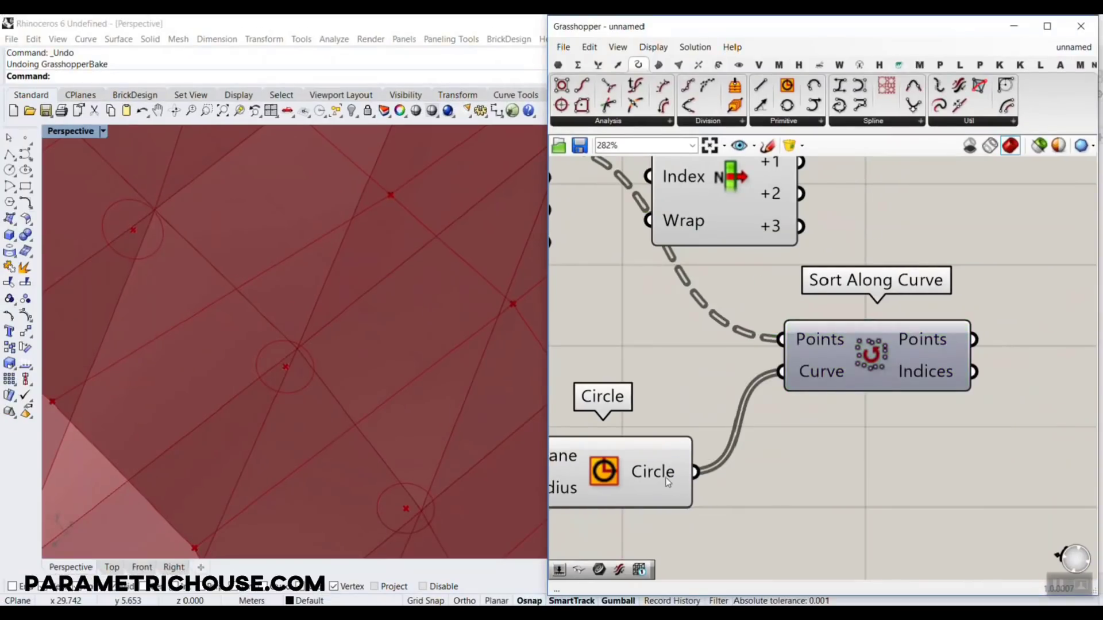
pyautogui.rightClick(582, 544)
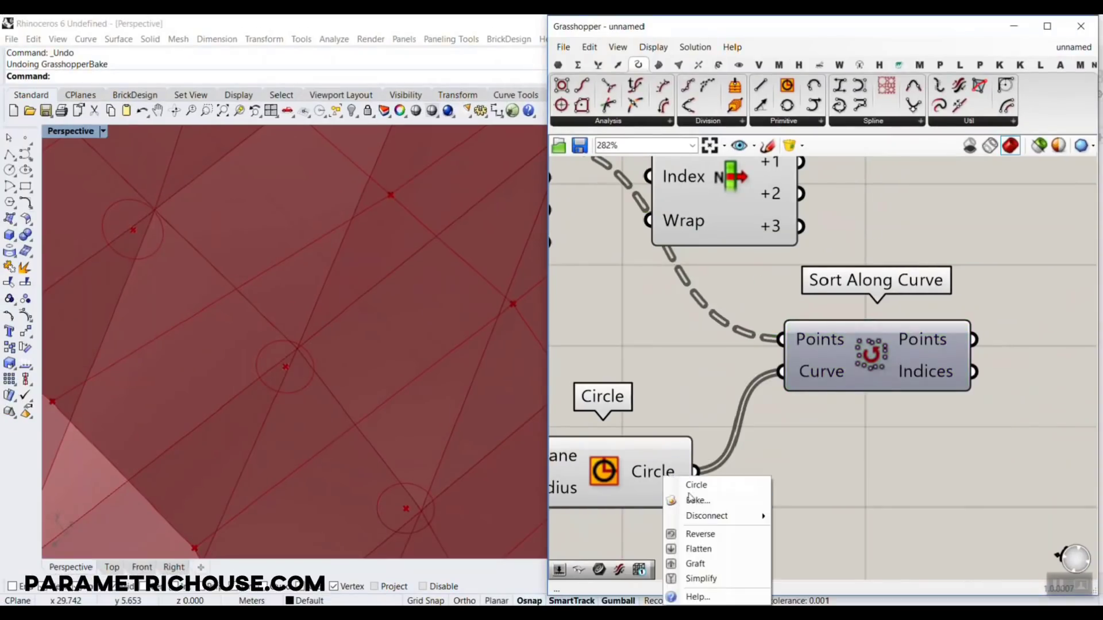
pyautogui.click(696, 564)
pyautogui.scroll(-3, 850, 448)
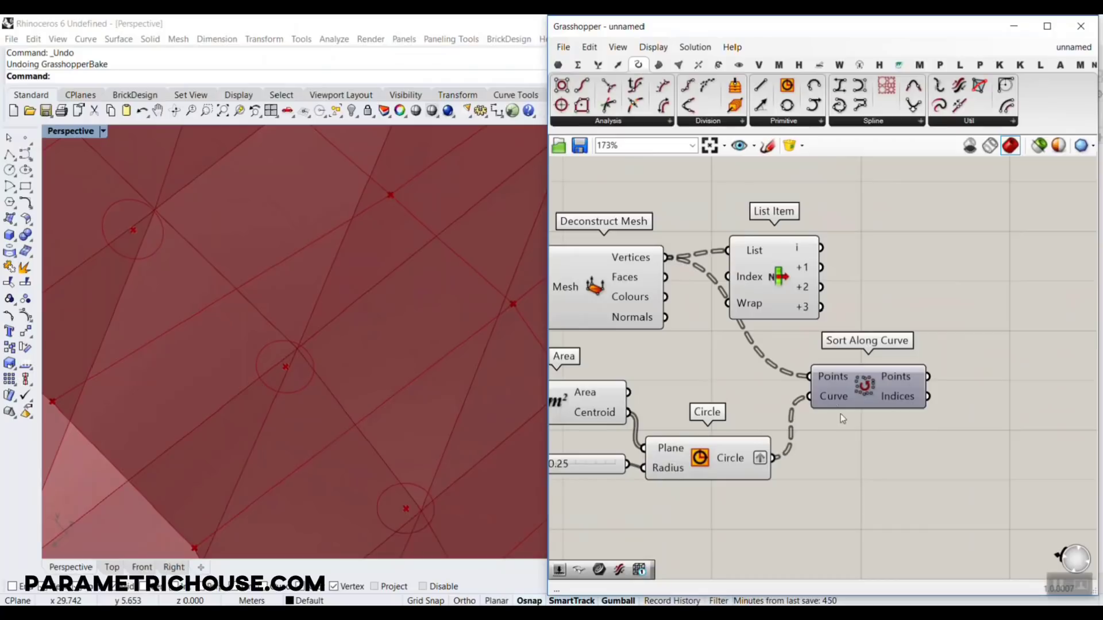
# Step: Move the List Item component beyond Sort Along Curve and connect the sorted Points output to its List input
pyautogui.moveTo(823, 321); pyautogui.dragTo(781, 327, button='right')
pyautogui.moveTo(751, 276); pyautogui.dragTo(958, 299)
pyautogui.moveTo(824, 392); pyautogui.dragTo(894, 276)
pyautogui.click(900, 376)
pyautogui.moveTo(900, 377); pyautogui.dragTo(740, 362, button='right')
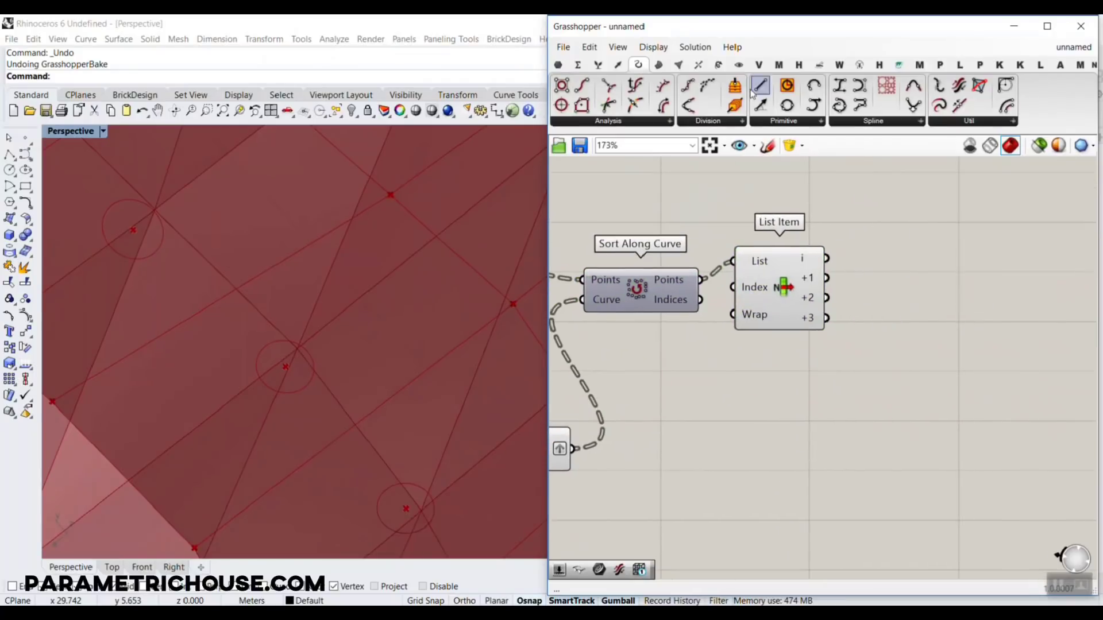
# Step: Add a 4Point Surface component and connect List Item outputs i, +1 and +2 to Corners A, B and C
pyautogui.click(658, 65)
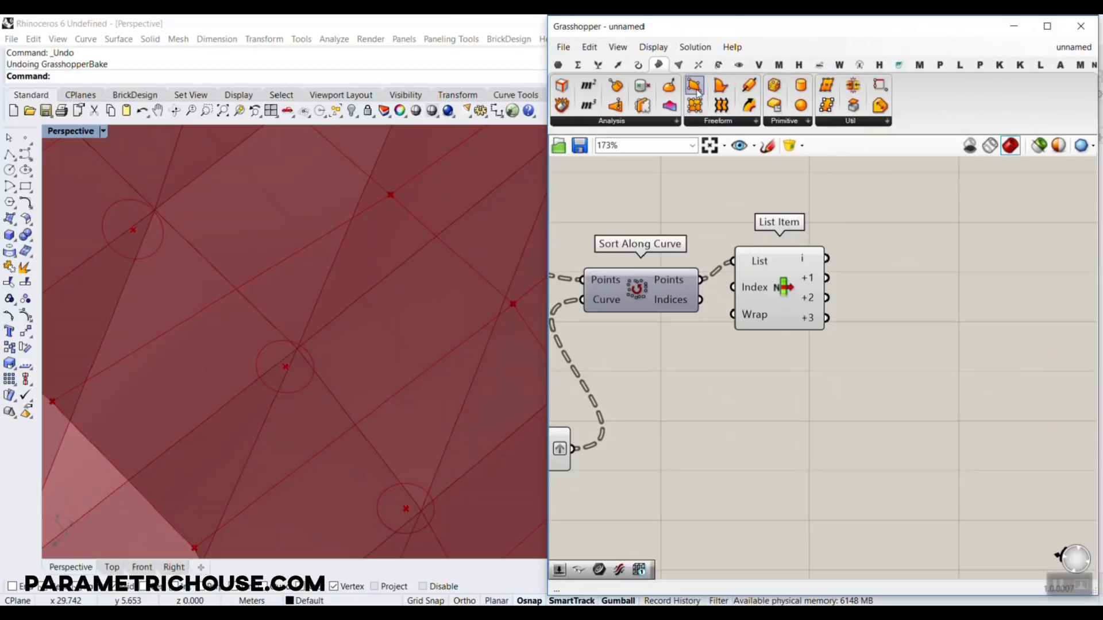
pyautogui.moveTo(694, 85); pyautogui.dragTo(942, 284)
pyautogui.moveTo(826, 258); pyautogui.dragTo(889, 259)
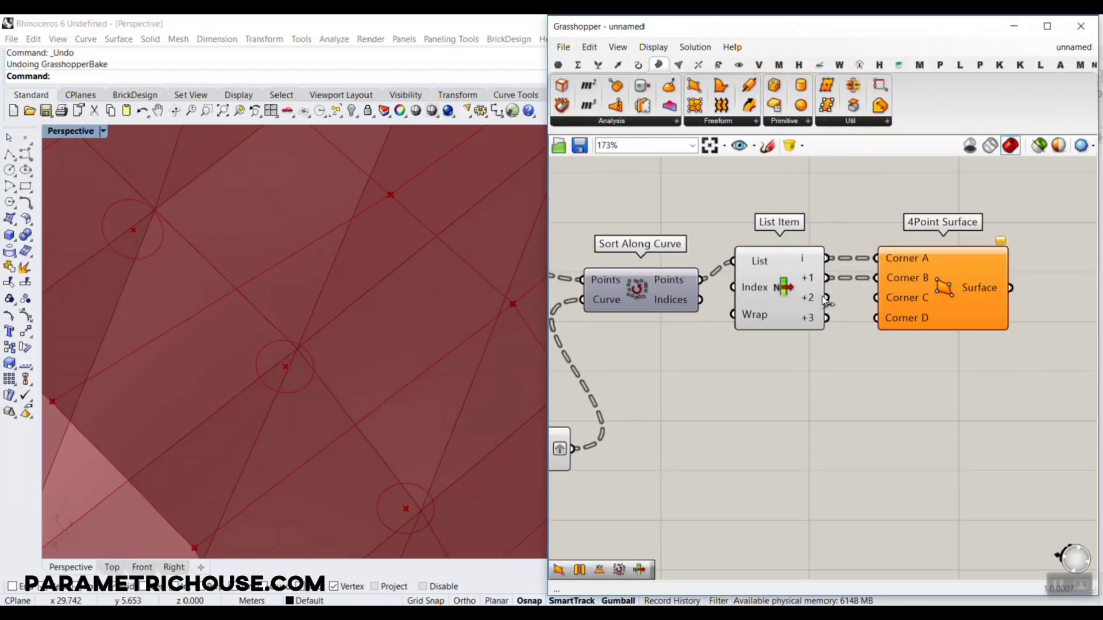
pyautogui.moveTo(826, 298); pyautogui.dragTo(876, 297)
# Step: Examine the triangular surfaces in the Perspective view, checking their diagonal direction against the component chain that creates them
pyautogui.scroll(-8, 233, 301)
pyautogui.moveTo(266, 338); pyautogui.dragTo(256, 300, button='right')
pyautogui.scroll(3, 257, 301)
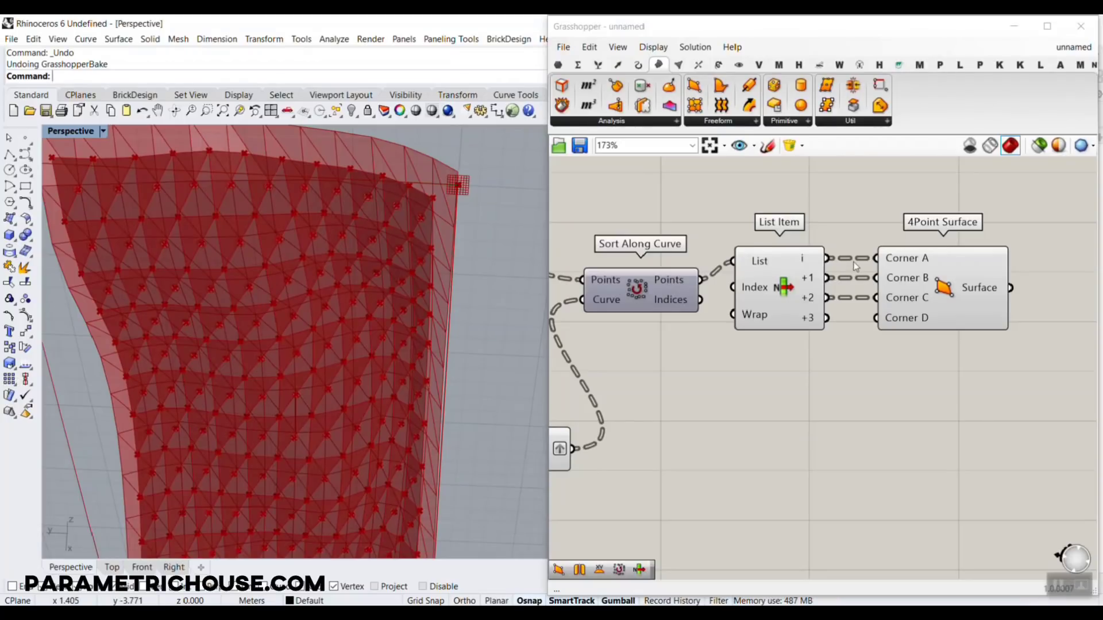
pyautogui.scroll(-5, 785, 315)
pyautogui.moveTo(635, 390); pyautogui.dragTo(739, 387, button='right')
pyautogui.scroll(3, 738, 386)
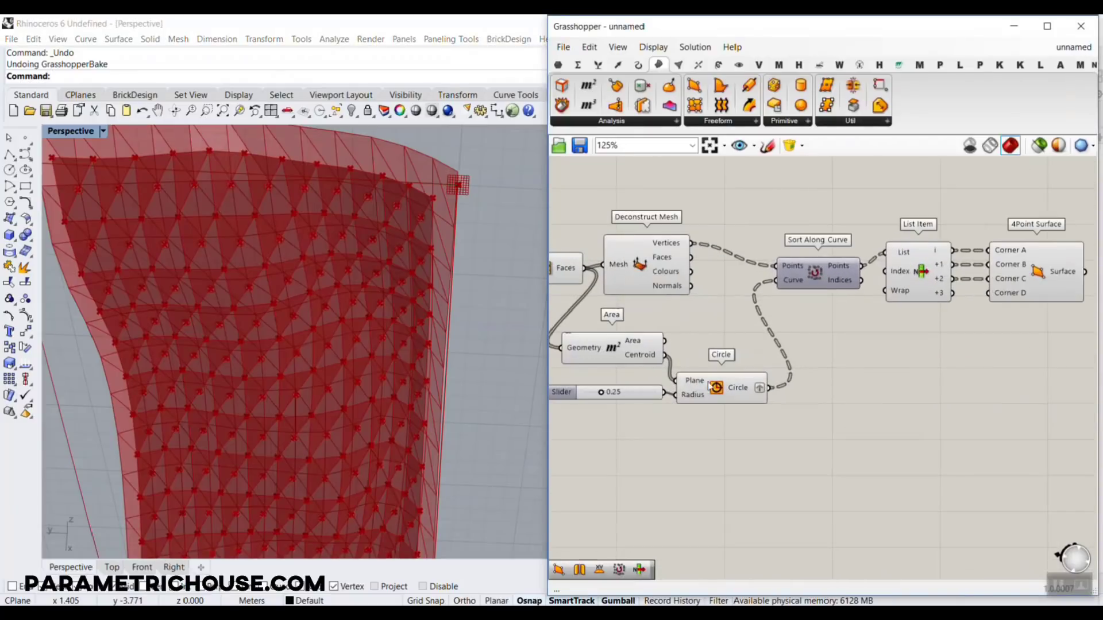
pyautogui.scroll(5, 233, 272)
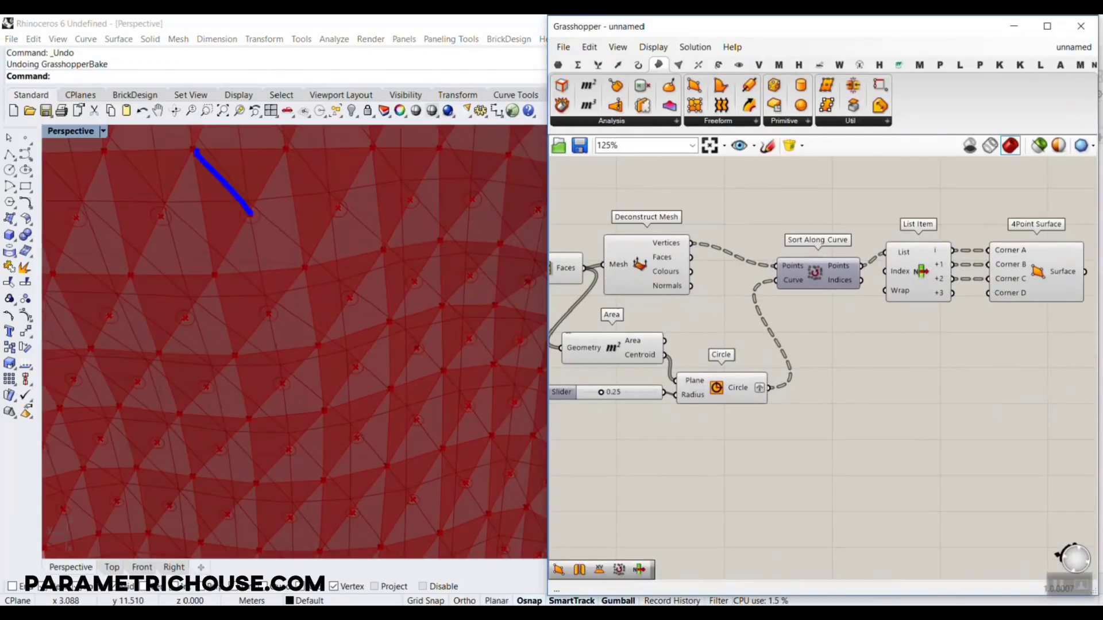
pyautogui.press('Escape')
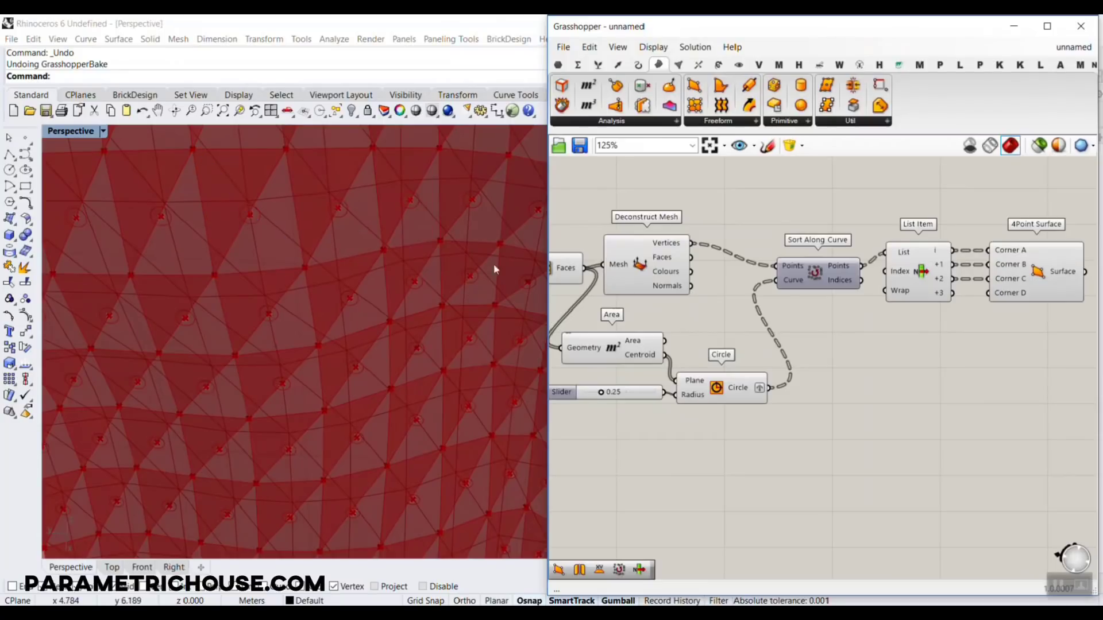
# Step: Move the Circle component further from the Area component to make room between them
pyautogui.moveTo(710, 378); pyautogui.dragTo(768, 392, button='right')
pyautogui.moveTo(771, 407); pyautogui.dragTo(811, 415)
pyautogui.scroll(2, 681, 379)
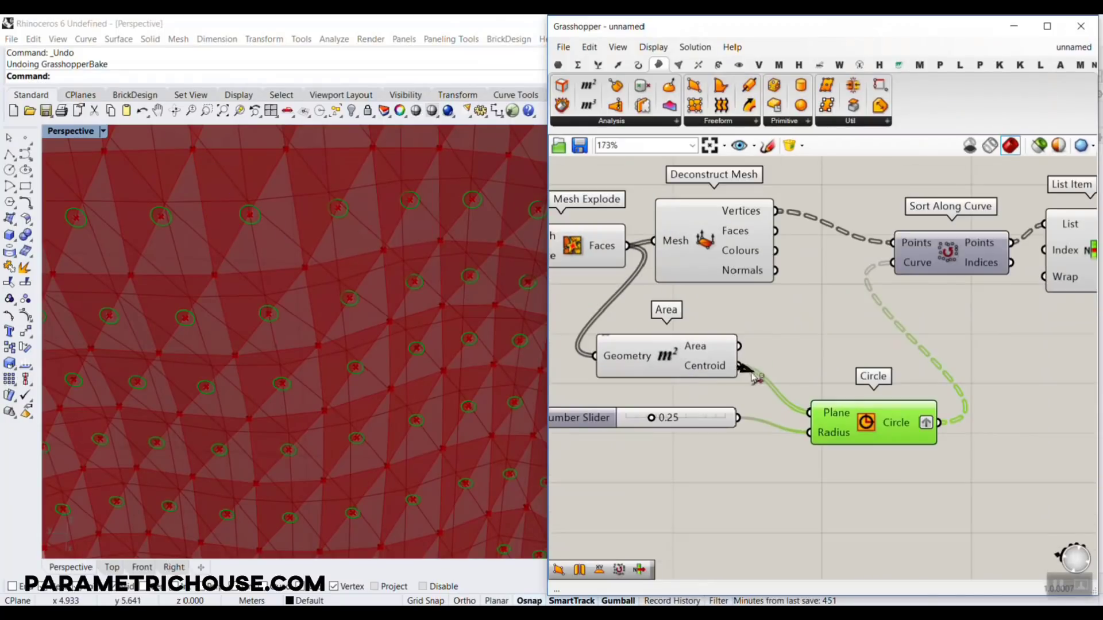
pyautogui.keyDown('ctrl'); pyautogui.moveTo(751, 374); pyautogui.dragTo(809, 413); pyautogui.keyUp('ctrl')
pyautogui.moveTo(871, 480); pyautogui.dragTo(713, 398)
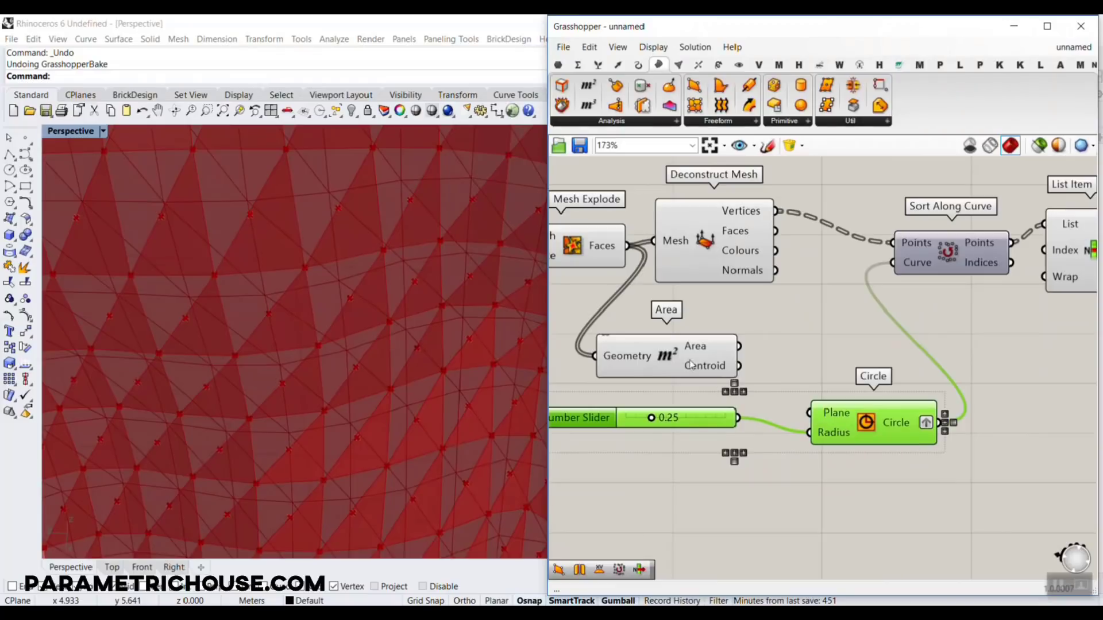
pyautogui.moveTo(689, 364); pyautogui.dragTo(564, 348)
pyautogui.click(712, 381)
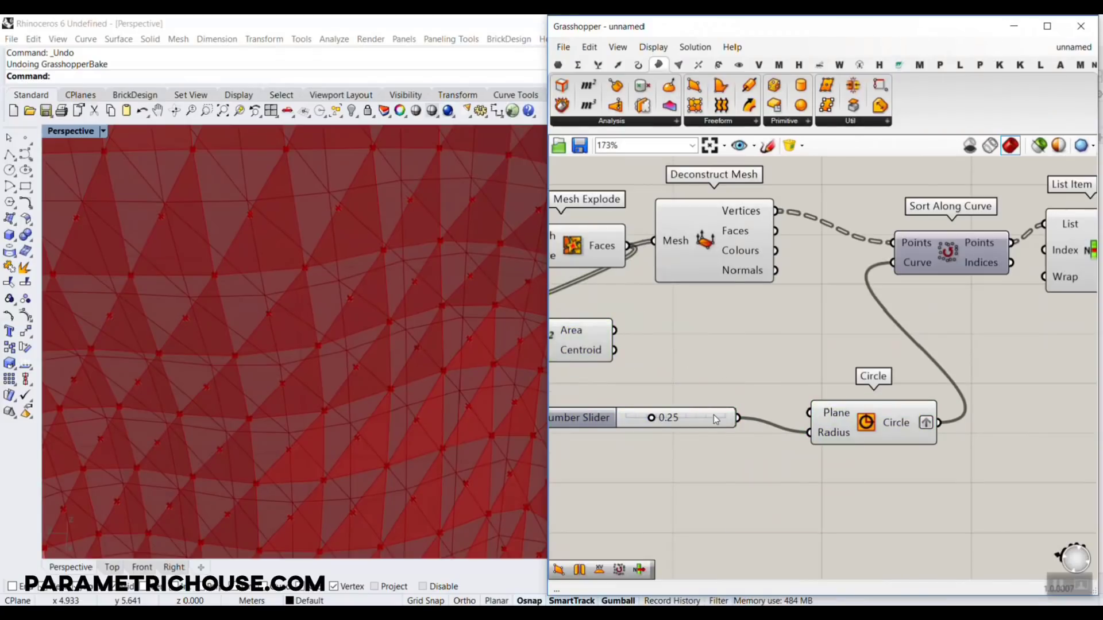
pyautogui.hotkey('ctrl', 'z')
pyautogui.hotkey('ctrl', 'z')
pyautogui.moveTo(808, 396); pyautogui.dragTo(690, 385, button='right')
pyautogui.doubleClick(807, 481)
pyautogui.write('ROT')
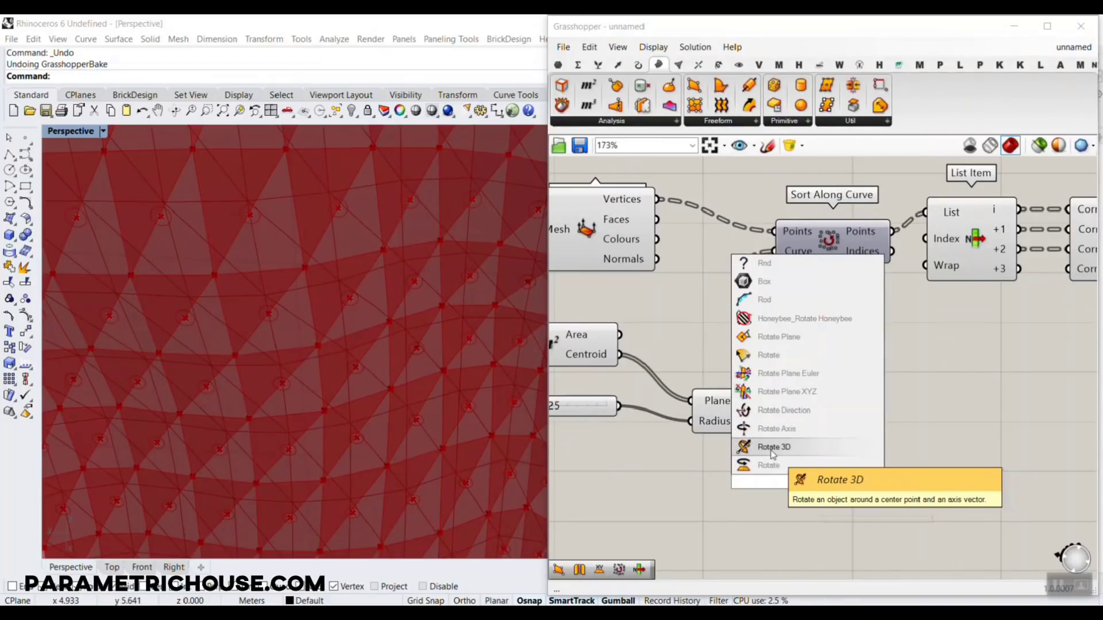
pyautogui.click(701, 480)
pyautogui.moveTo(701, 480); pyautogui.dragTo(854, 491, button='right')
# Step: Disconnect the Circle's Plane input, add an XY Plane component fed by the Area Centroid output and inspect the planes
pyautogui.keyDown('ctrl'); pyautogui.moveTo(844, 414); pyautogui.dragTo(846, 414); pyautogui.keyUp('ctrl')
pyautogui.moveTo(710, 370)
pyautogui.mouseDown()
pyautogui.moveTo(634, 364)
pyautogui.moveTo(713, 377)
pyautogui.mouseUp()
pyautogui.doubleClick(768, 378)
pyautogui.write('XY')
pyautogui.click(749, 362)
pyautogui.click(767, 378)
pyautogui.scroll(-7, 403, 380)
pyautogui.scroll(8, 402, 380)
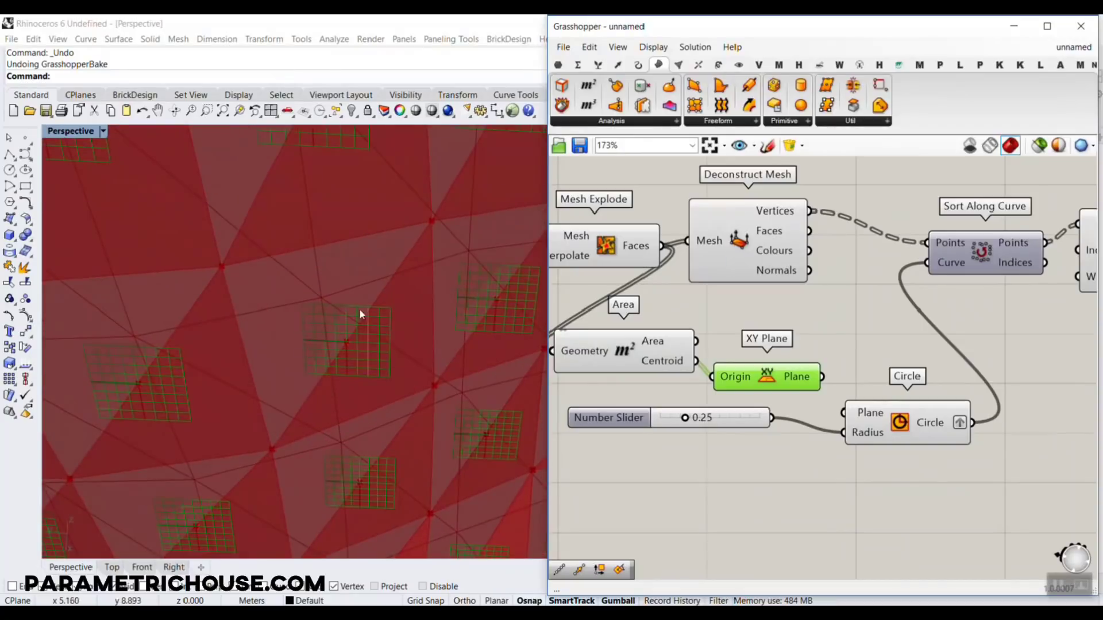
# Step: Move the Circle component and its radius slider together further away from the XY Plane component
pyautogui.moveTo(913, 480); pyautogui.dragTo(800, 438, button='right')
pyautogui.scroll(-2, 800, 438)
pyautogui.moveTo(800, 438); pyautogui.dragTo(633, 386)
pyautogui.moveTo(813, 410); pyautogui.dragTo(953, 494)
pyautogui.click(782, 416)
# Step: Add a Rotate Plane component and connect the XY Plane output to its Plane input
pyautogui.scroll(2, 768, 405)
pyautogui.doubleClick(764, 401)
pyautogui.write('ROT')
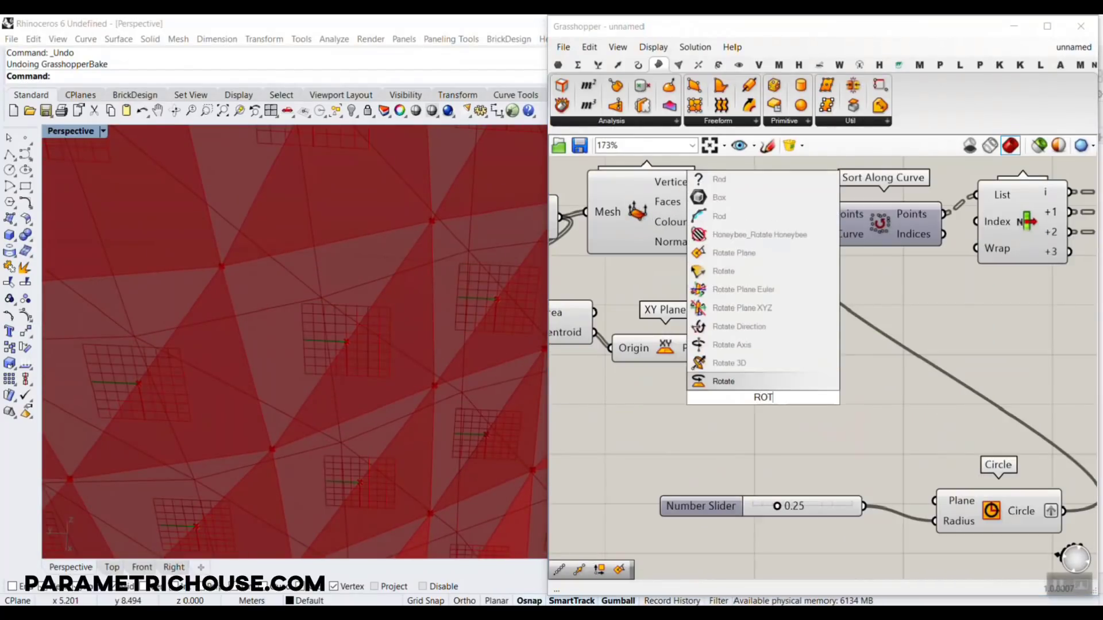
pyautogui.click(736, 253)
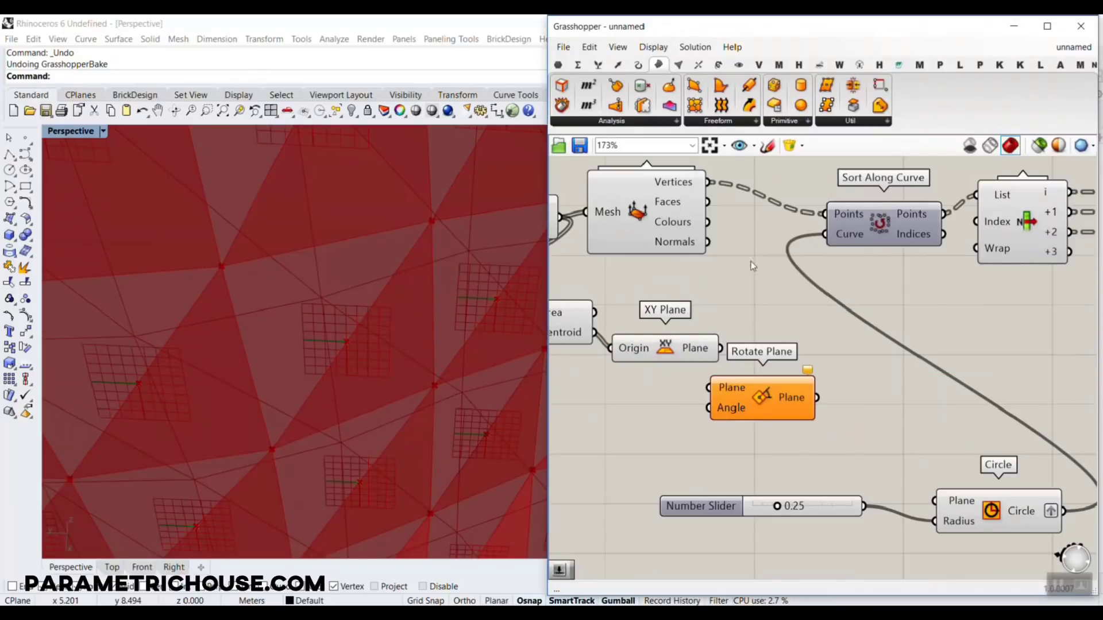
pyautogui.scroll(2, 724, 350)
pyautogui.moveTo(724, 408); pyautogui.dragTo(777, 401)
# Step: Switch the Rotate Plane Angle input to degrees and connect a new number slider set to 90
pyautogui.rightClick(788, 414)
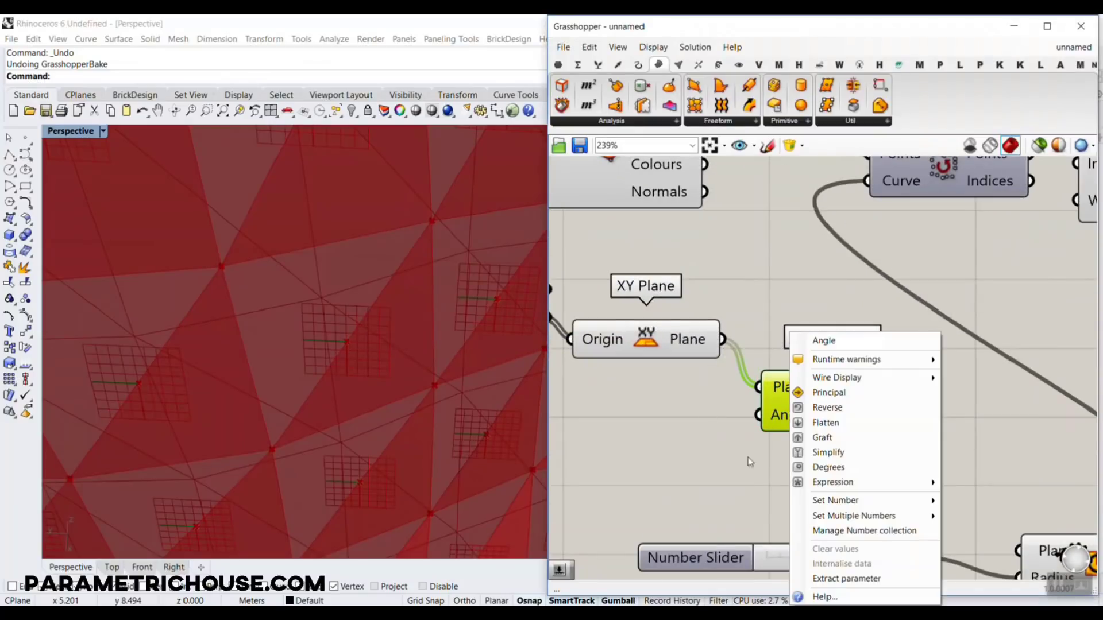
pyautogui.click(815, 467)
pyautogui.moveTo(639, 433); pyautogui.dragTo(719, 426, button='right')
pyautogui.doubleClick(662, 418)
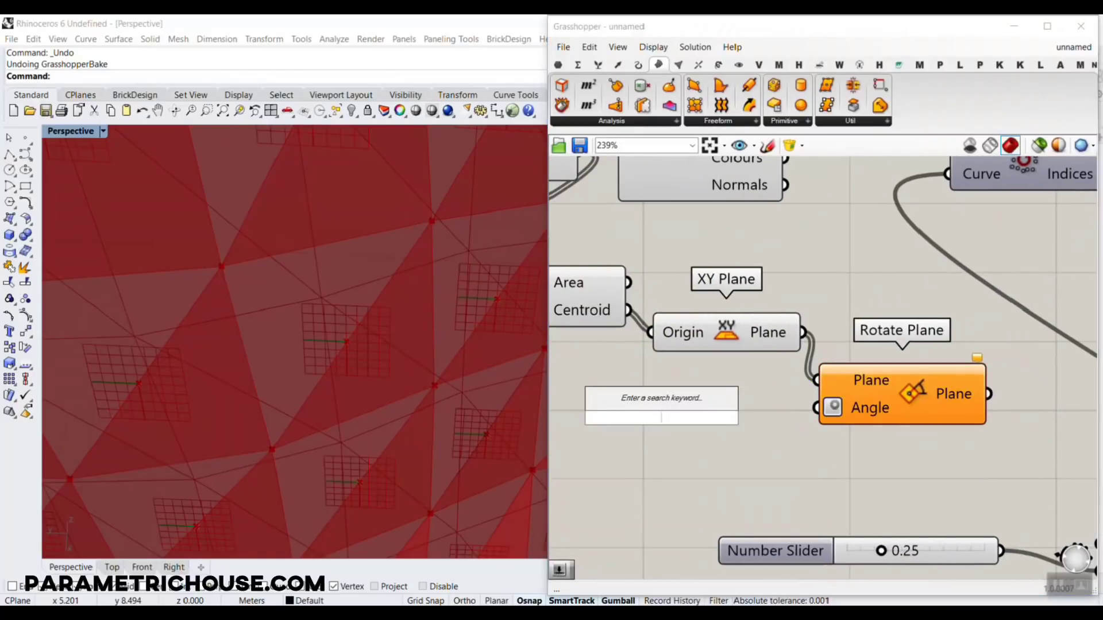
pyautogui.write('90')
pyautogui.press('Return')
pyautogui.moveTo(804, 418); pyautogui.dragTo(895, 416)
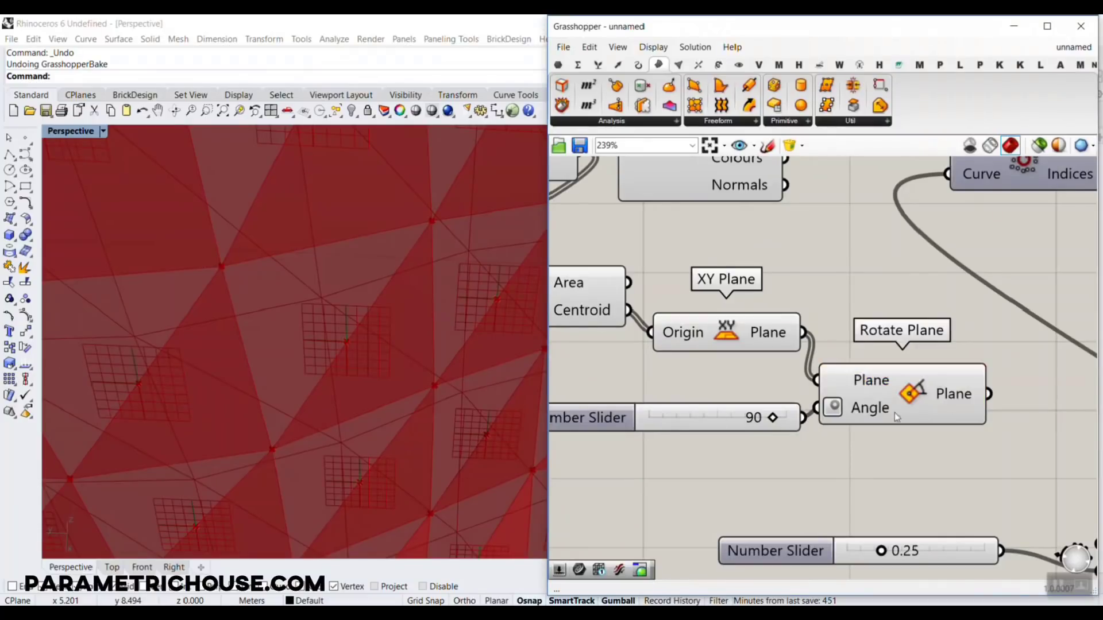
# Step: Connect the Rotate Plane output to the Circle's Plane input and inspect the reoriented triangular surfaces
pyautogui.moveTo(947, 408); pyautogui.dragTo(702, 354, button='right')
pyautogui.scroll(-1, 745, 369)
pyautogui.moveTo(743, 344); pyautogui.dragTo(838, 466)
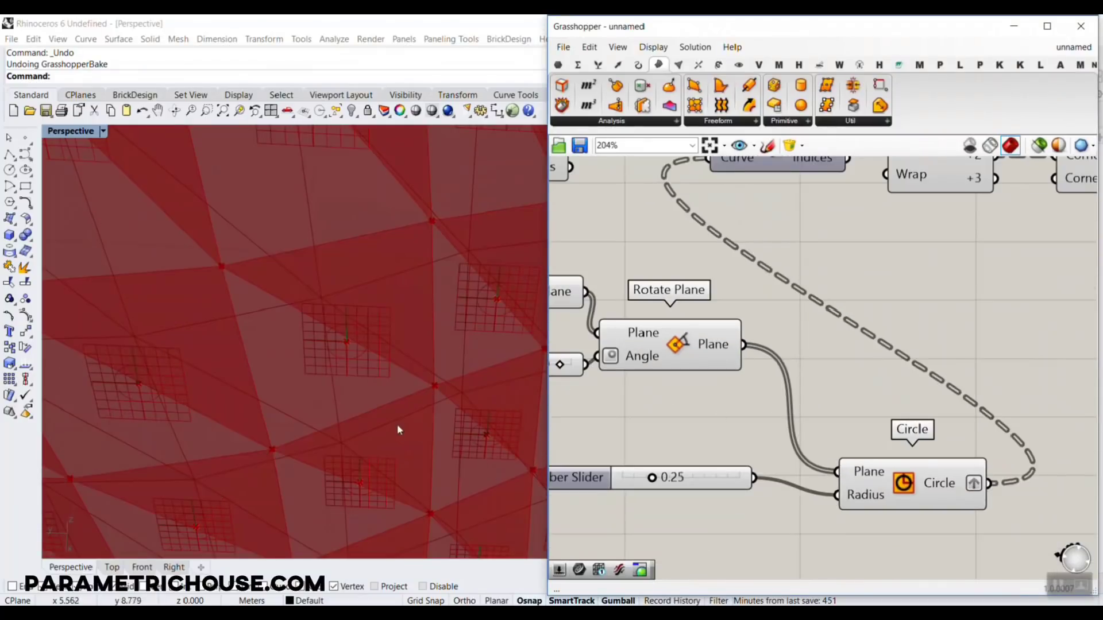
pyautogui.scroll(-5, 397, 429)
pyautogui.scroll(5, 370, 360)
pyautogui.scroll(1, 649, 480)
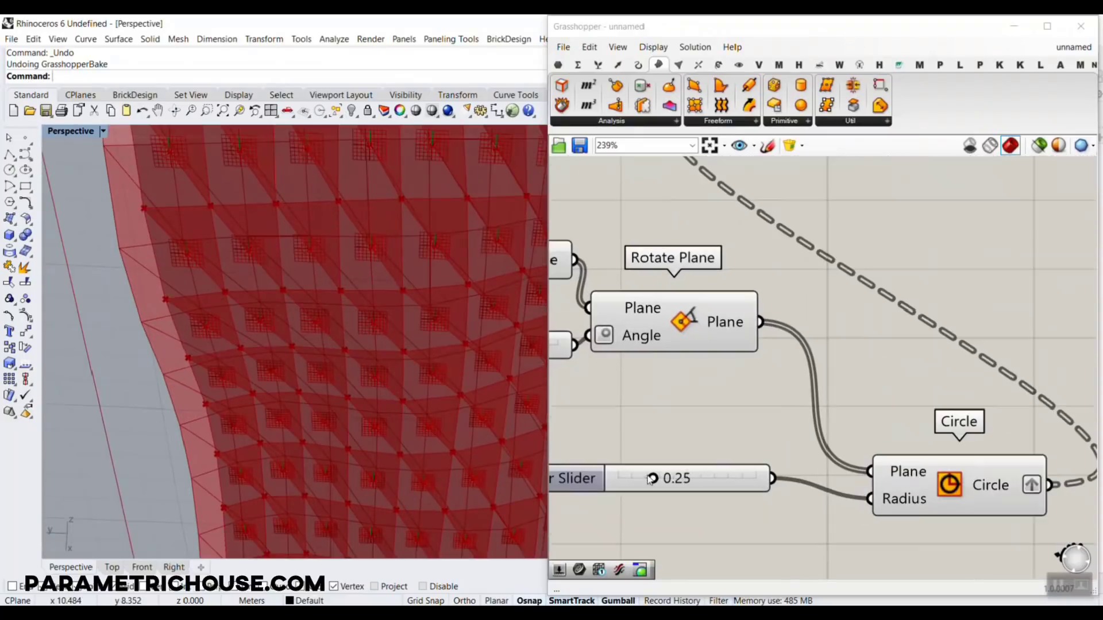
# Step: Try lower values on the Rotate Plane angle slider and set it back to 90
pyautogui.moveTo(649, 479); pyautogui.dragTo(800, 478, button='right')
pyautogui.moveTo(693, 346)
pyautogui.mouseDown()
pyautogui.moveTo(576, 343)
pyautogui.moveTo(703, 346)
pyautogui.mouseUp()
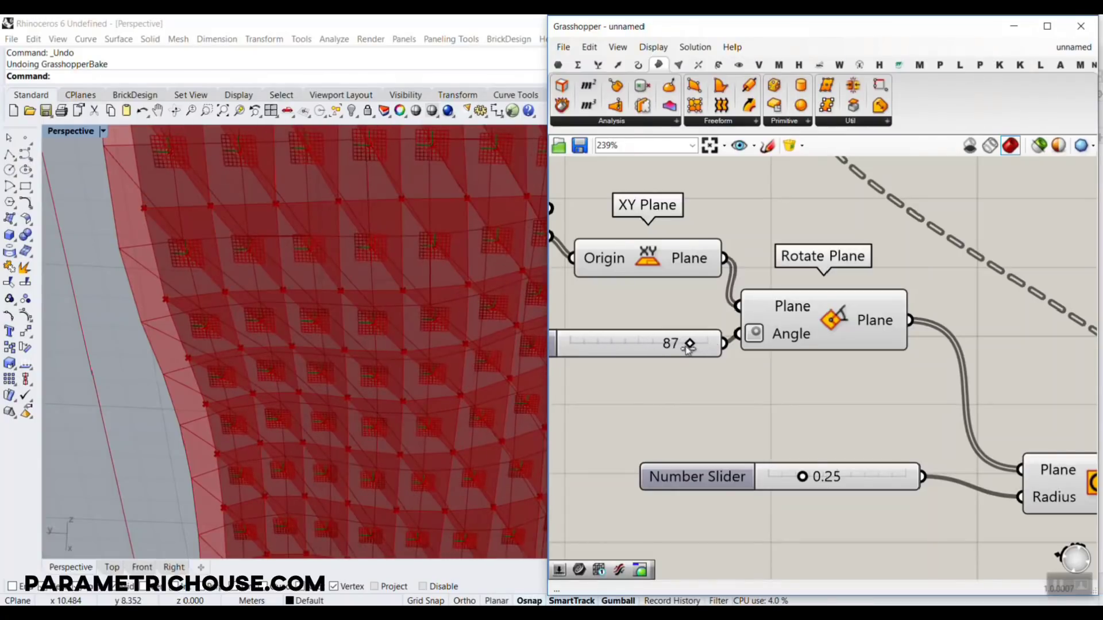
pyautogui.doubleClick(681, 345)
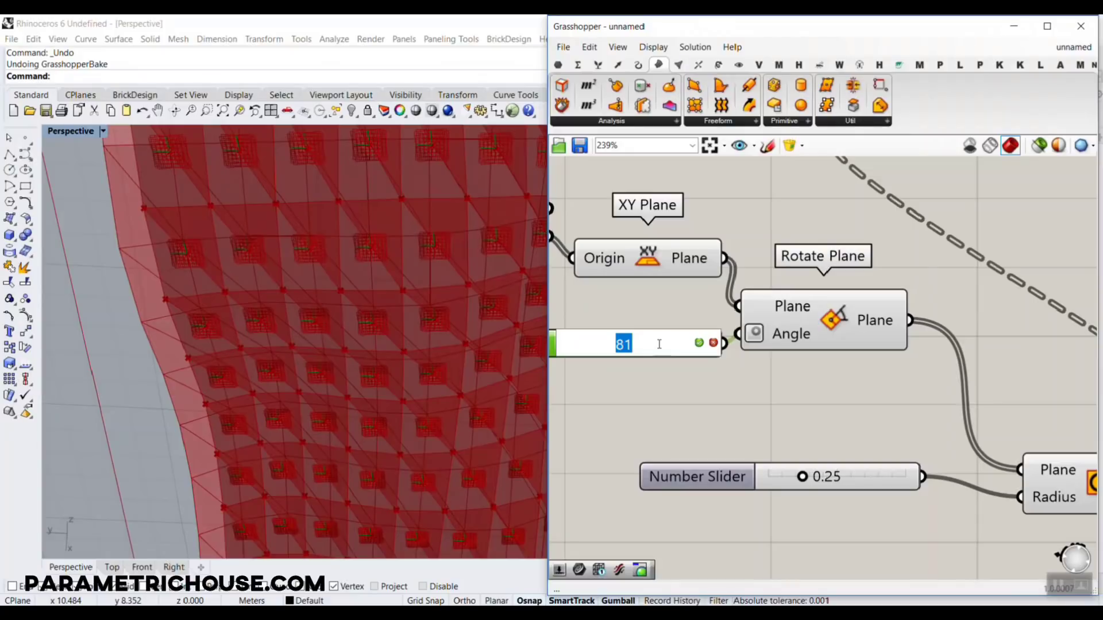
pyautogui.press('Return')
# Step: Turn off the preview of the components from Mesh Explode to List Item, including the plane and circle components
pyautogui.scroll(-5, 919, 345)
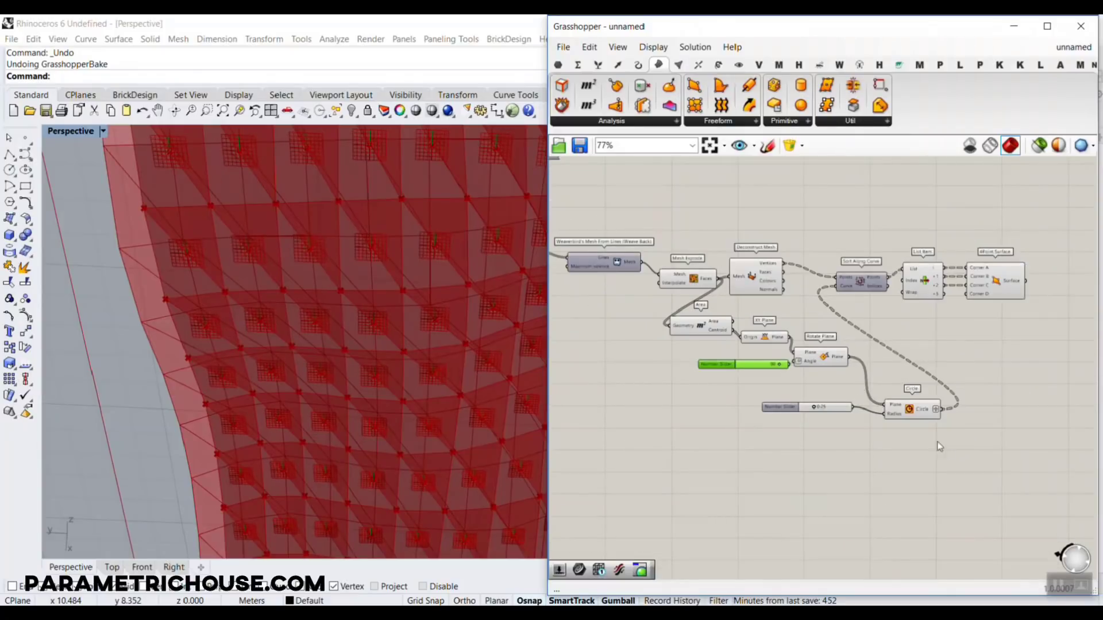
pyautogui.moveTo(942, 448); pyautogui.dragTo(663, 228)
pyautogui.rightClick(741, 198)
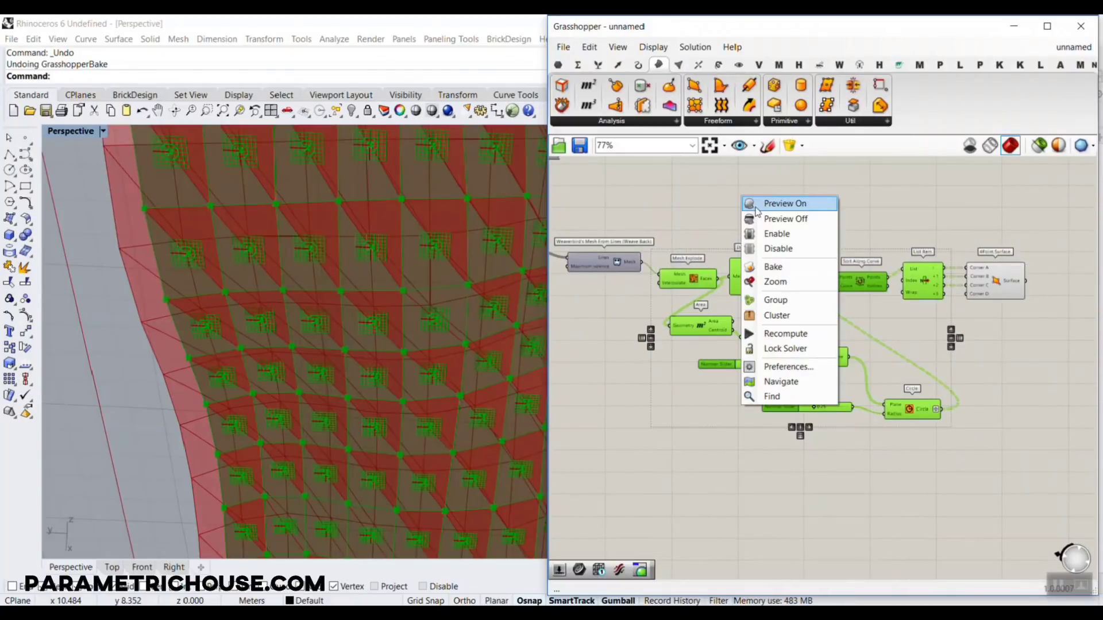
pyautogui.click(756, 220)
pyautogui.click(758, 221)
# Step: Shift the 4Point Surface component slightly away from List Item and inspect its highlighted triangular surfaces
pyautogui.moveTo(989, 307); pyautogui.dragTo(825, 286, button='right')
pyautogui.scroll(3, 825, 286)
pyautogui.moveTo(838, 259); pyautogui.dragTo(866, 251)
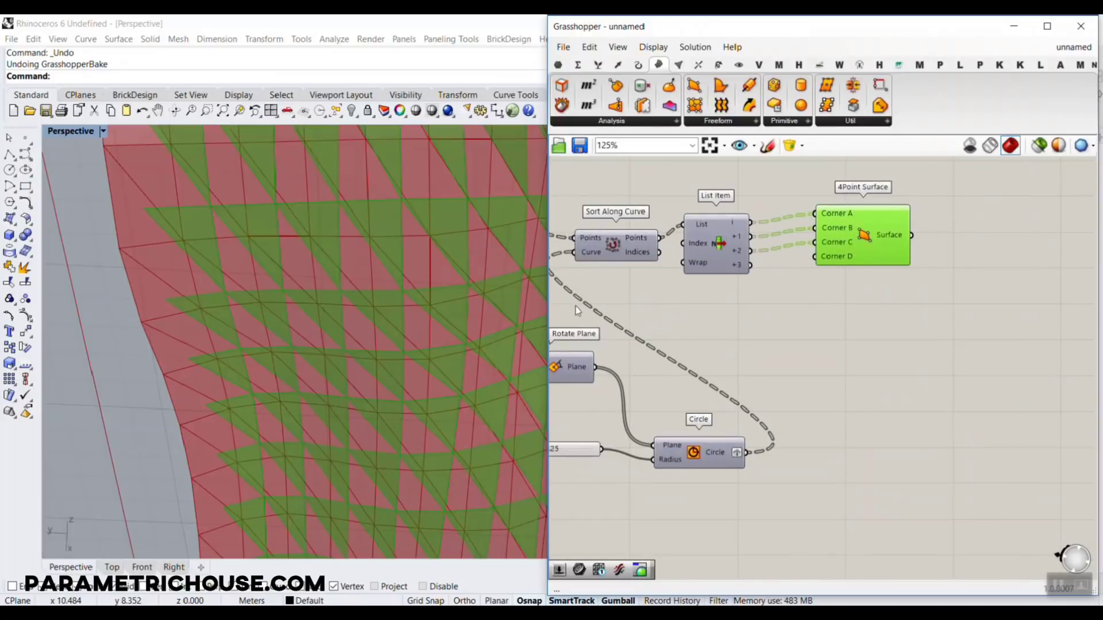
pyautogui.moveTo(336, 365); pyautogui.dragTo(310, 317, button='right')
pyautogui.scroll(3, 312, 315)
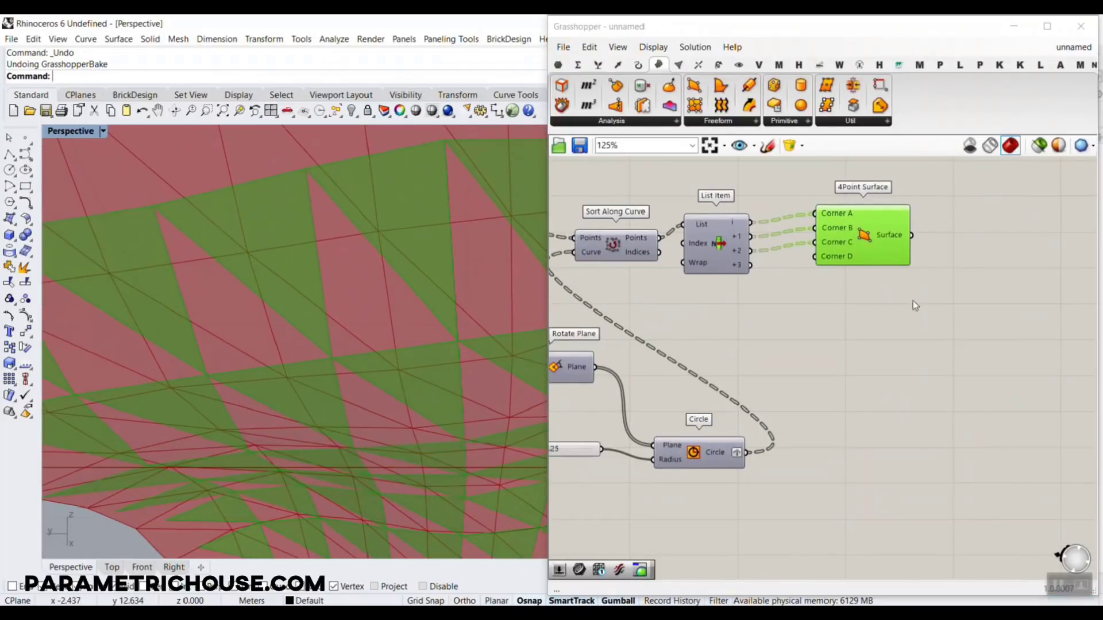
# Step: Add a second 4Point Surface and connect List Item outputs i, +2 and +3 to Corners A, B and C
pyautogui.click(694, 88)
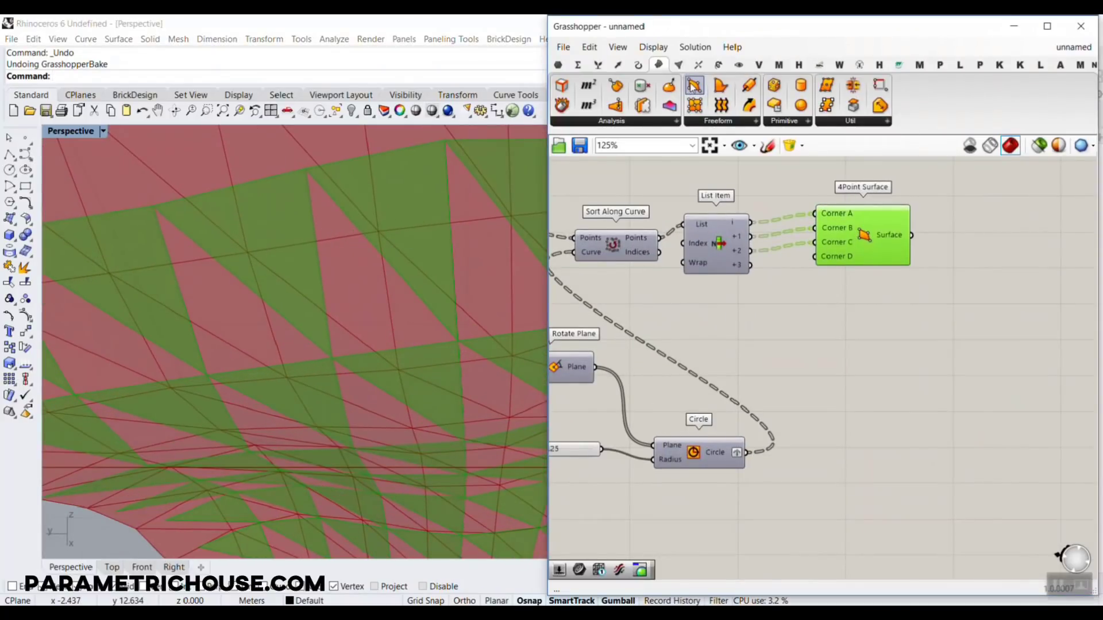
pyautogui.moveTo(881, 327); pyautogui.dragTo(881, 327)
pyautogui.scroll(2, 785, 247)
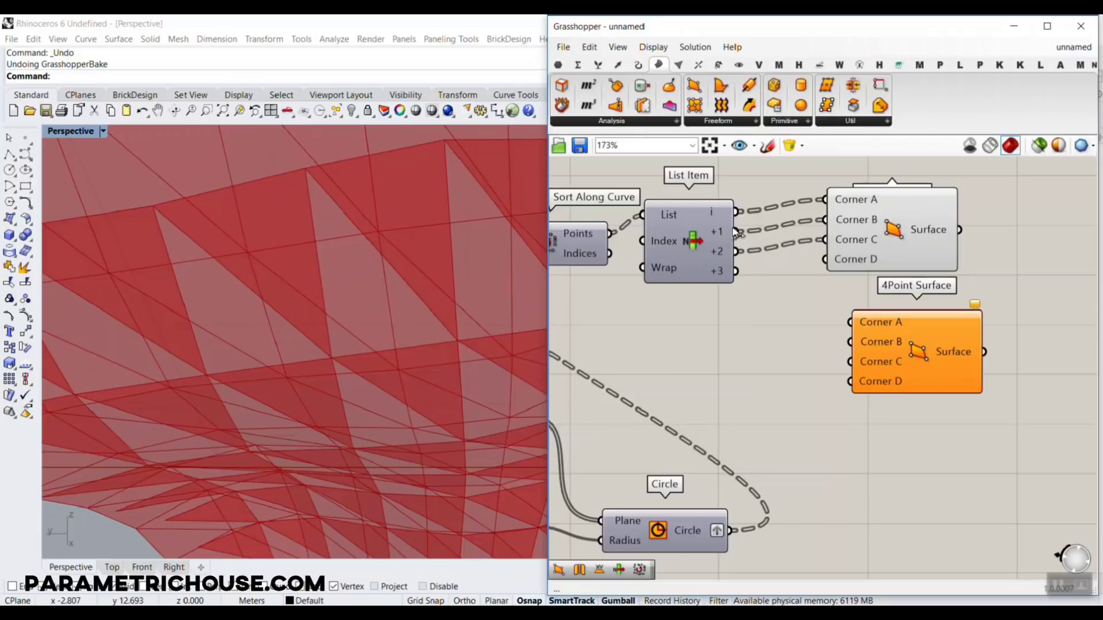
pyautogui.moveTo(737, 212); pyautogui.dragTo(849, 322)
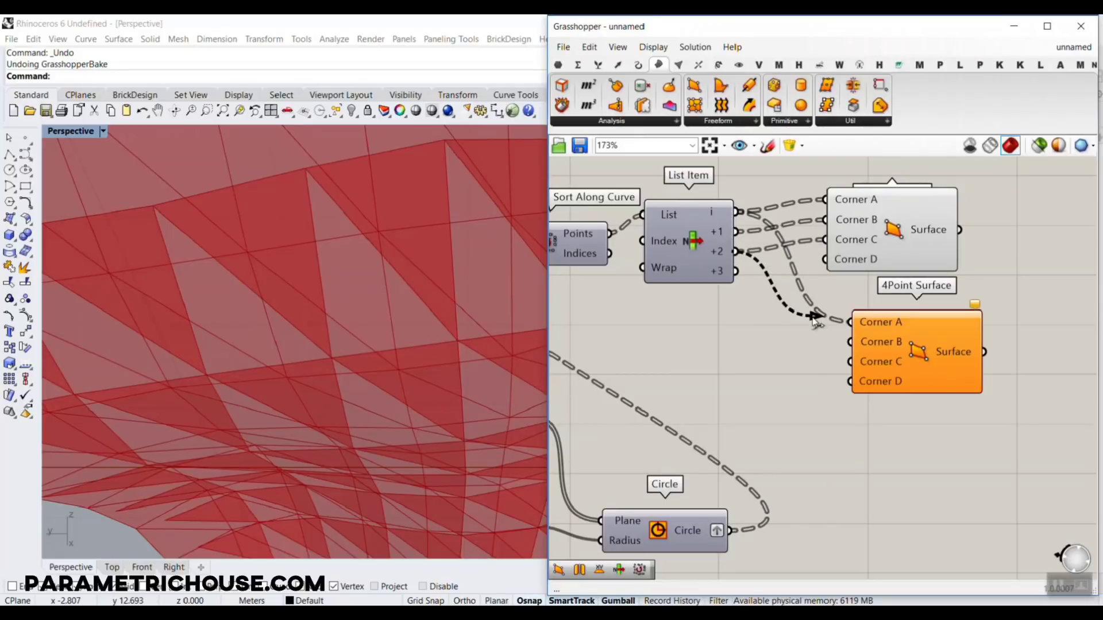
pyautogui.moveTo(735, 271); pyautogui.dragTo(850, 362)
pyautogui.click(872, 361)
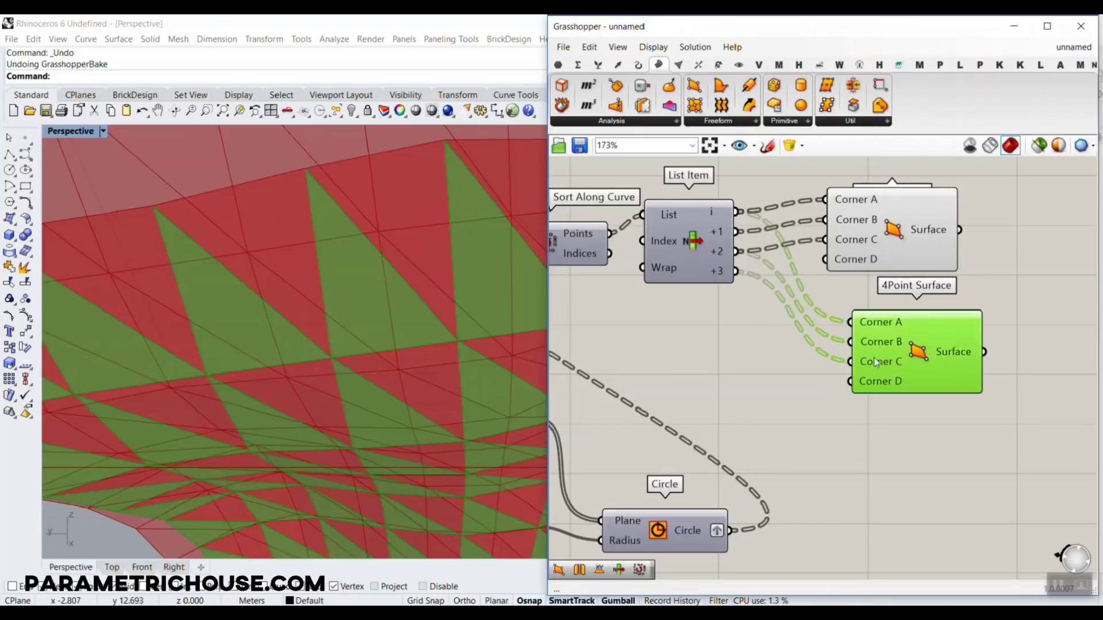
# Step: Examine the second set of triangular surfaces across the whole curved structure and along its corner and edge
pyautogui.scroll(-8, 284, 389)
pyautogui.moveTo(284, 393); pyautogui.dragTo(258, 469, button='right')
pyautogui.scroll(-10, 289, 276)
pyautogui.scroll(8, 292, 407)
pyautogui.moveTo(345, 386); pyautogui.dragTo(204, 389, button='right')
pyautogui.scroll(-7, 224, 382)
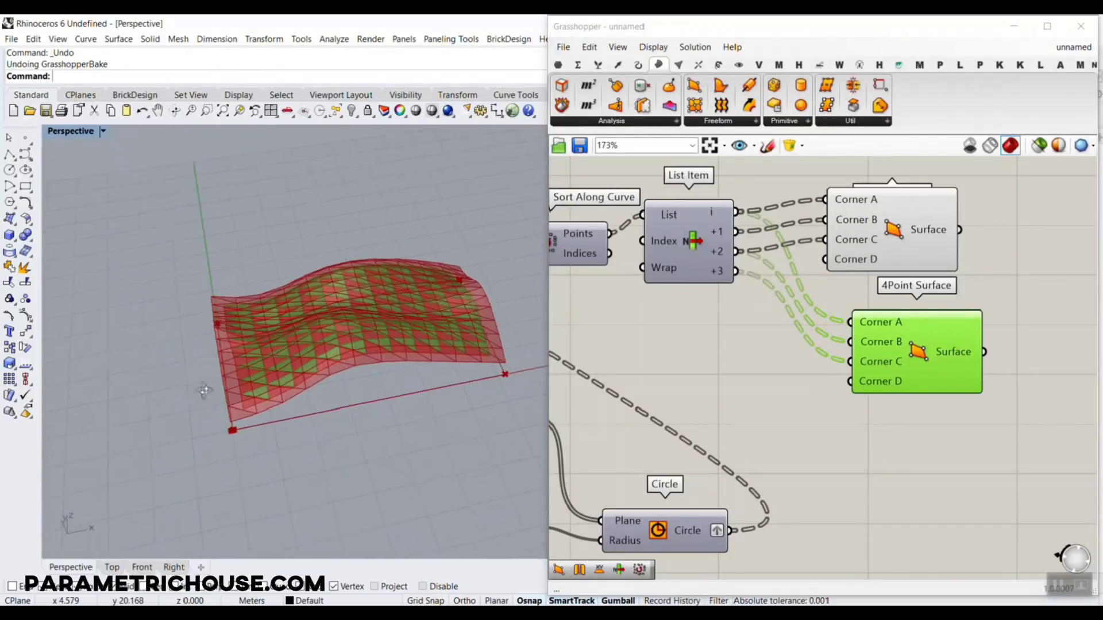
pyautogui.scroll(8, 319, 394)
pyautogui.moveTo(319, 390); pyautogui.dragTo(205, 423, button='right')
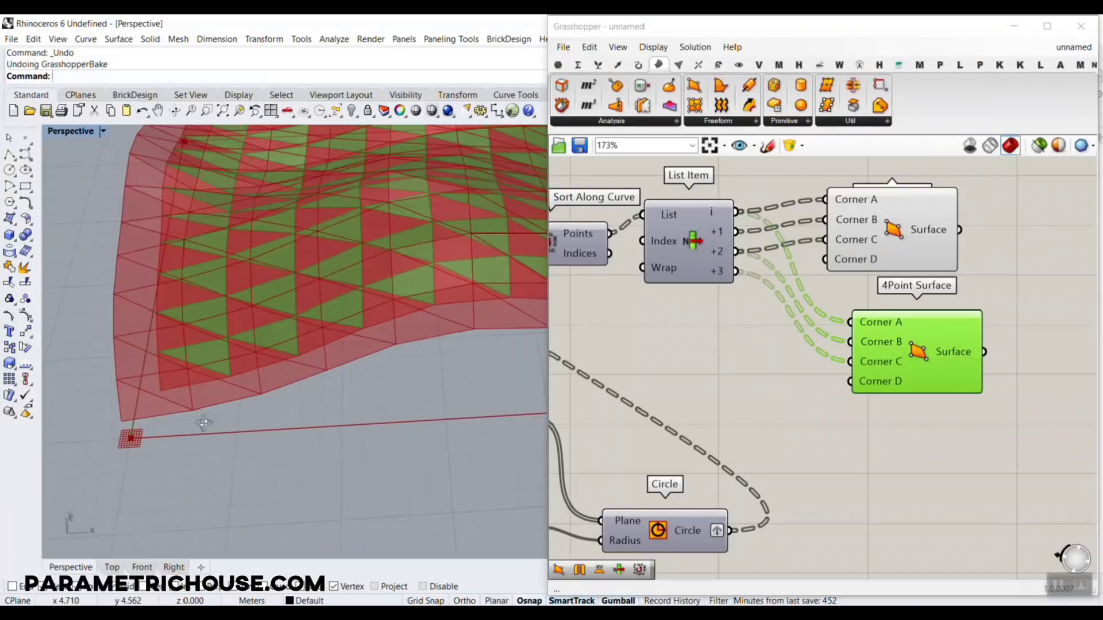
pyautogui.scroll(4, 158, 372)
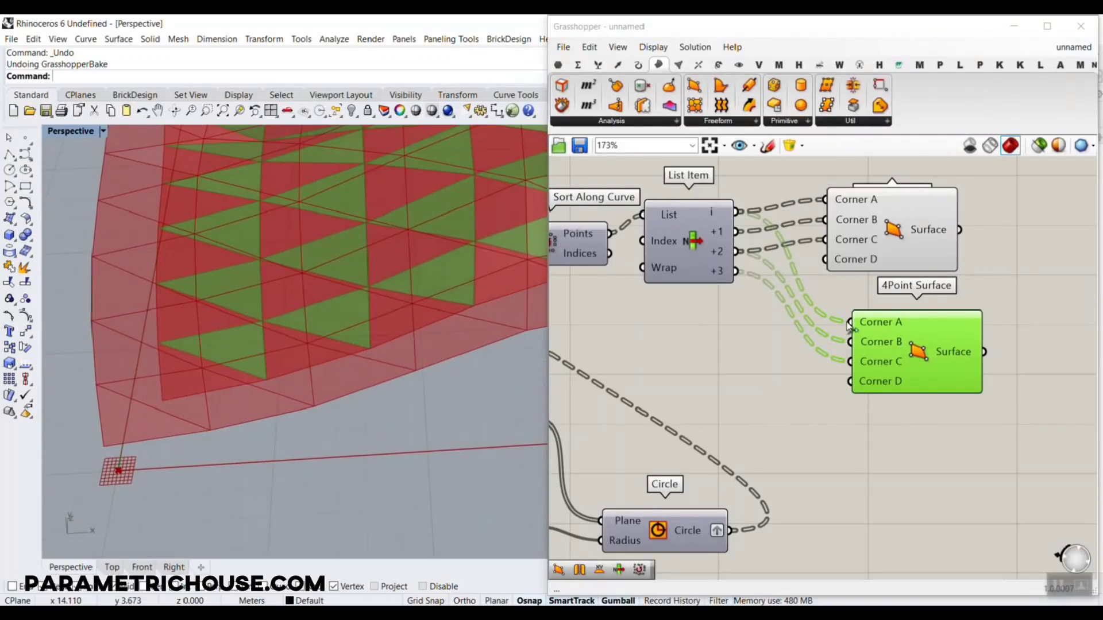
# Step: Highlight the outer triangulated layer, then both 4Point Surface components, and compare the two layers in the Perspective view
pyautogui.scroll(-6, 780, 373)
pyautogui.moveTo(637, 322); pyautogui.dragTo(782, 315, button='right')
pyautogui.scroll(-1, 847, 322)
pyautogui.scroll(4, 688, 255)
pyautogui.click(614, 277)
pyautogui.scroll(-4, 561, 249)
pyautogui.scroll(4, 792, 310)
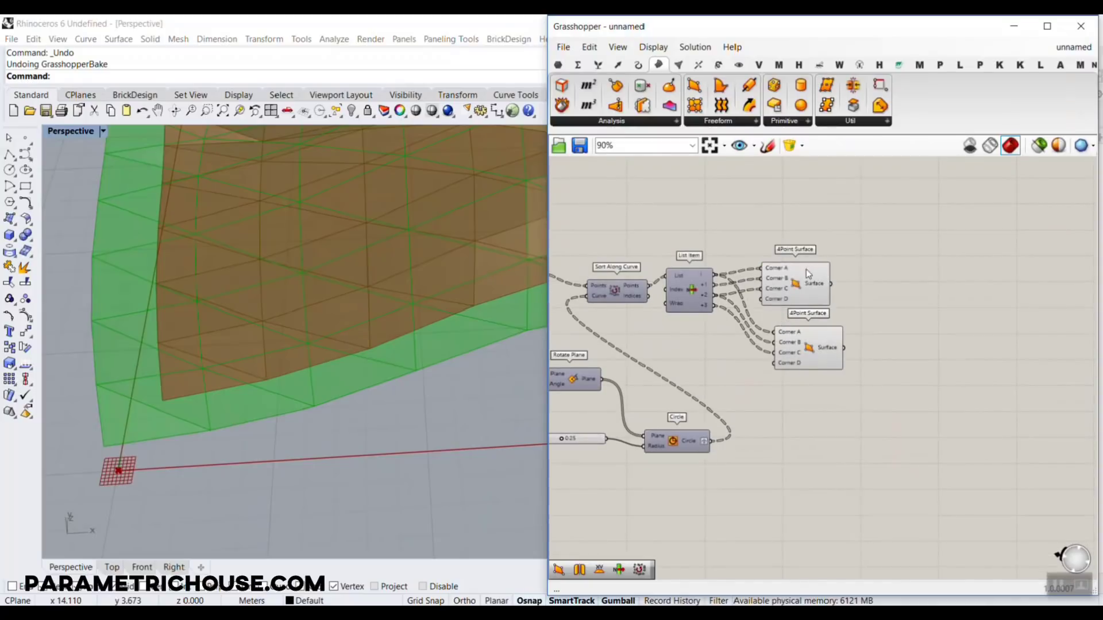
pyautogui.moveTo(866, 263); pyautogui.dragTo(815, 351)
pyautogui.moveTo(285, 380); pyautogui.dragTo(349, 331, button='right')
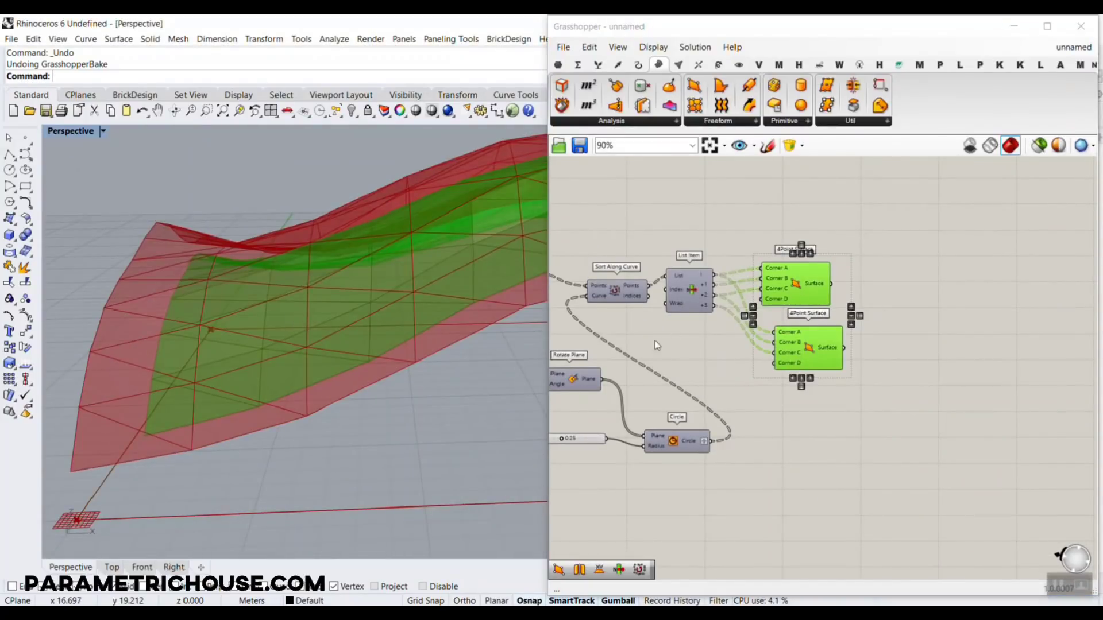
pyautogui.scroll(-2, 728, 339)
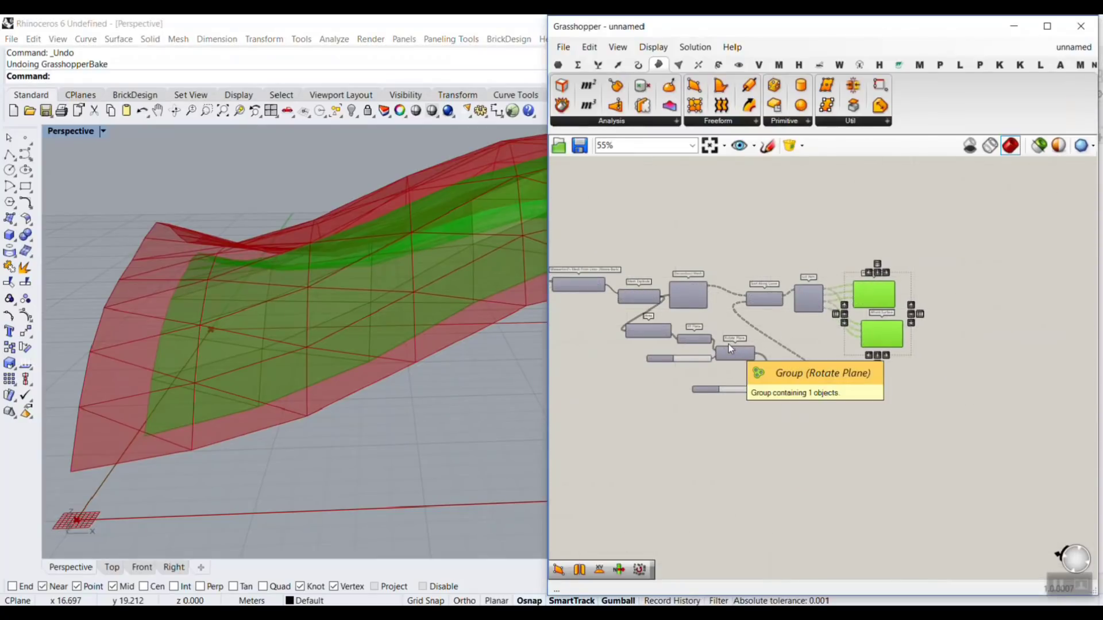
# Step: Examine the component chain feeding the two 4Point Surfaces and compare both triangulated layers at the structure's corner and edge
pyautogui.scroll(-3, 728, 344)
pyautogui.moveTo(604, 312); pyautogui.dragTo(722, 326, button='right')
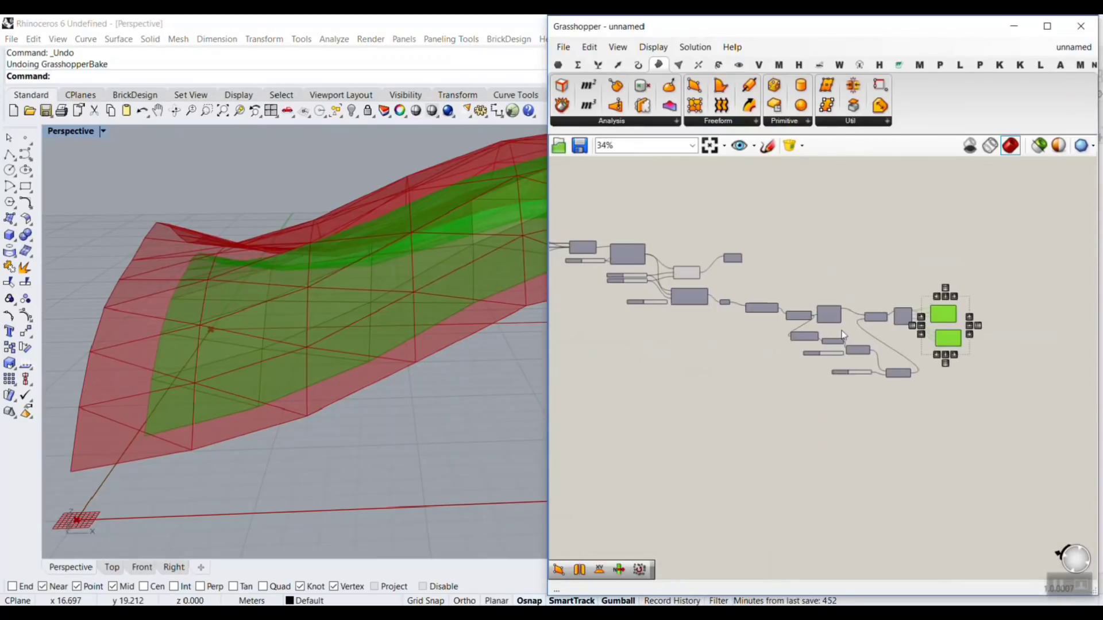
pyautogui.scroll(2, 721, 325)
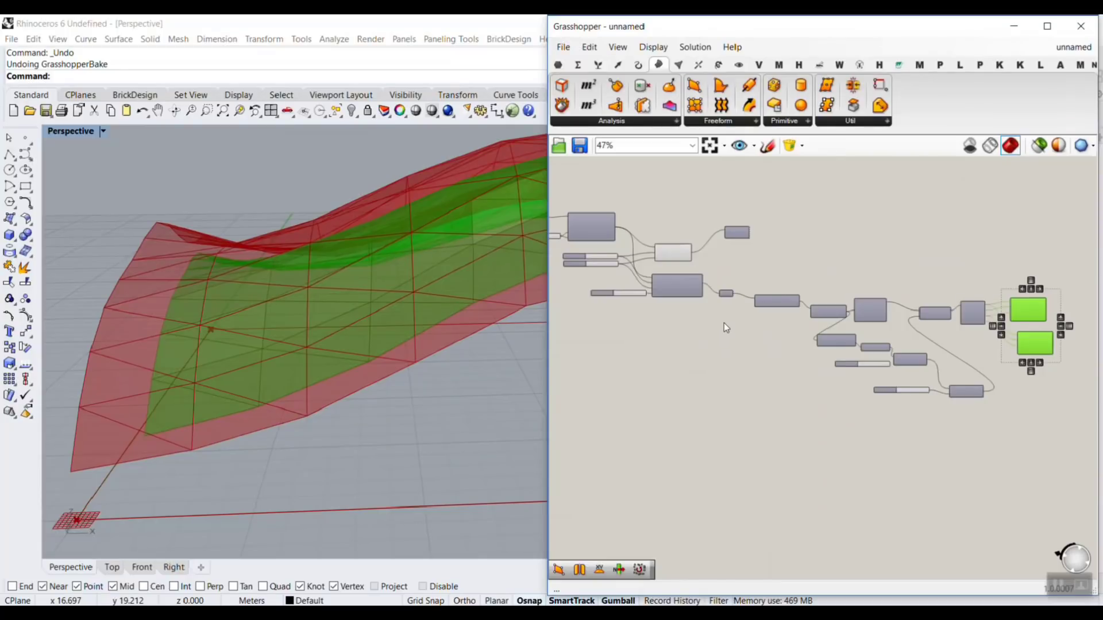
pyautogui.scroll(5, 322, 333)
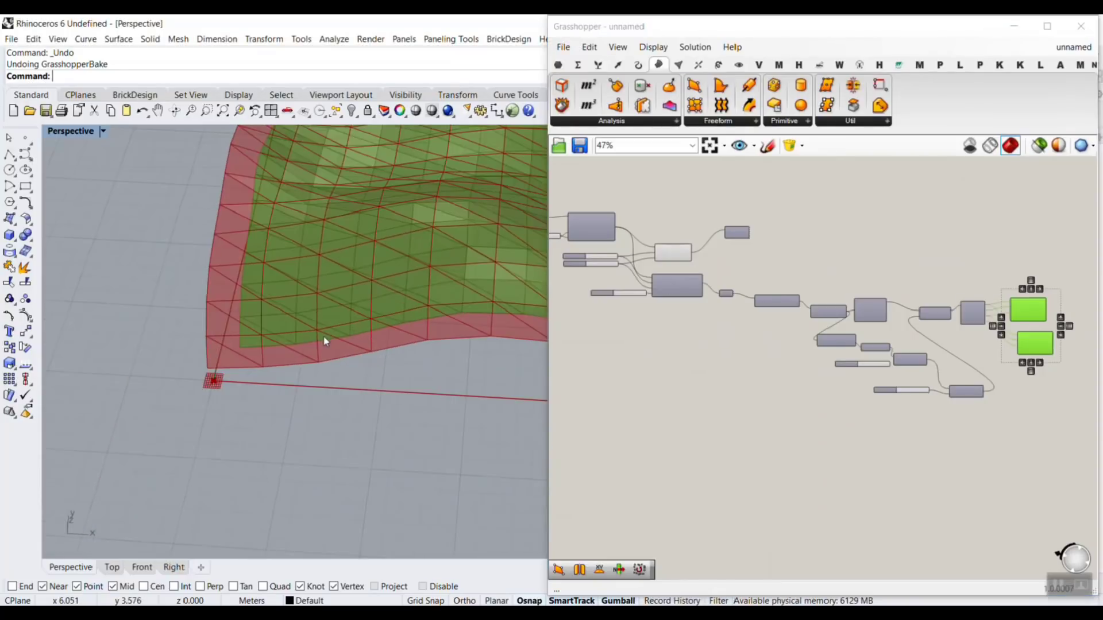
pyautogui.scroll(2, 321, 329)
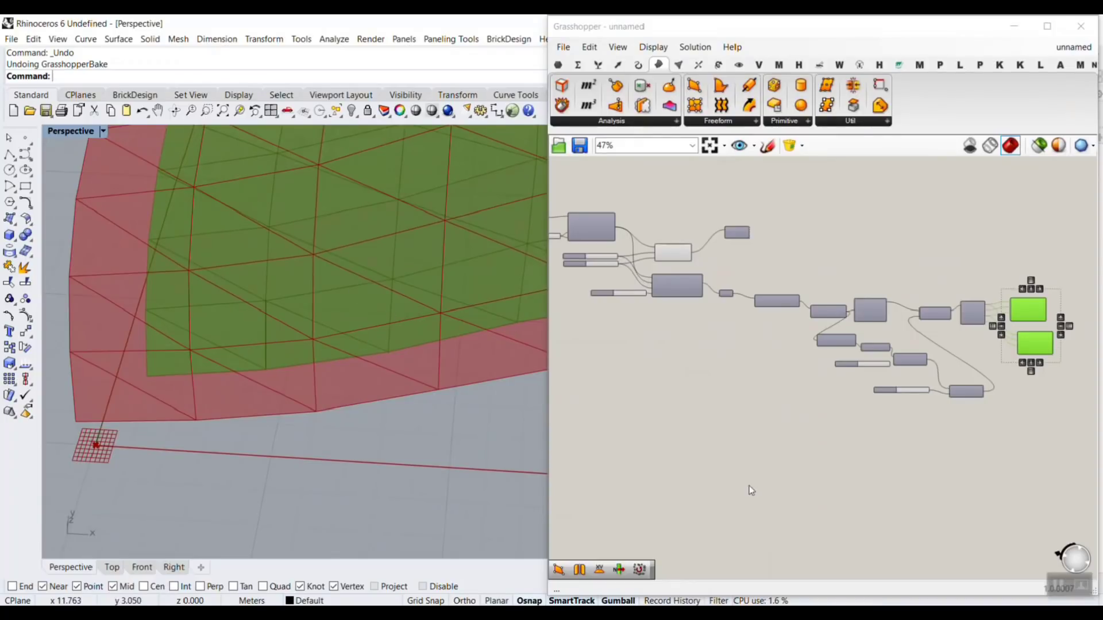
pyautogui.scroll(-2, 889, 412)
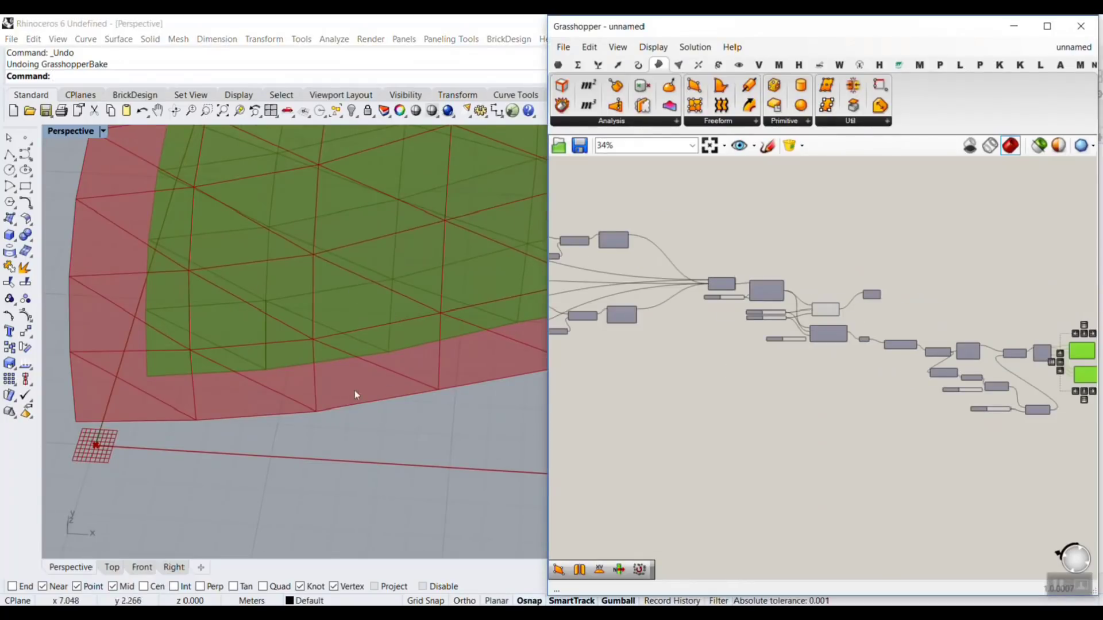
pyautogui.scroll(-5, 354, 394)
pyautogui.moveTo(300, 405); pyautogui.dragTo(342, 244, button='right')
# Step: Add a second Curve parameter below the existing one and connect the Web Lines output of Space Truss Structure 1 to it
pyautogui.scroll(5, 832, 310)
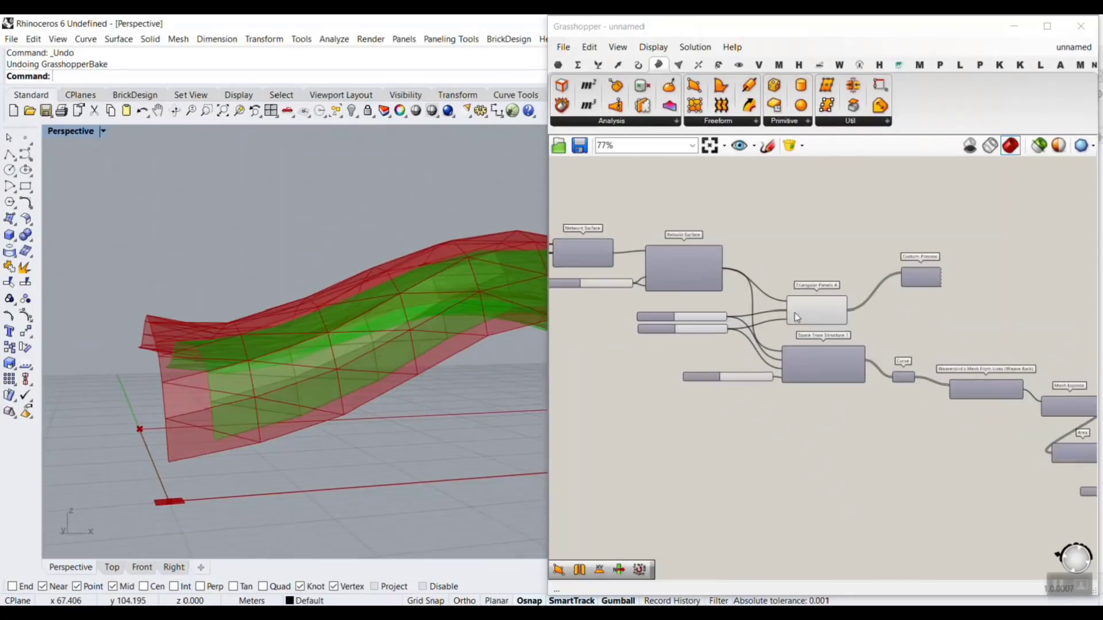
pyautogui.scroll(2, 709, 320)
pyautogui.moveTo(907, 356); pyautogui.dragTo(743, 286, button='right')
pyautogui.rightClick(820, 332)
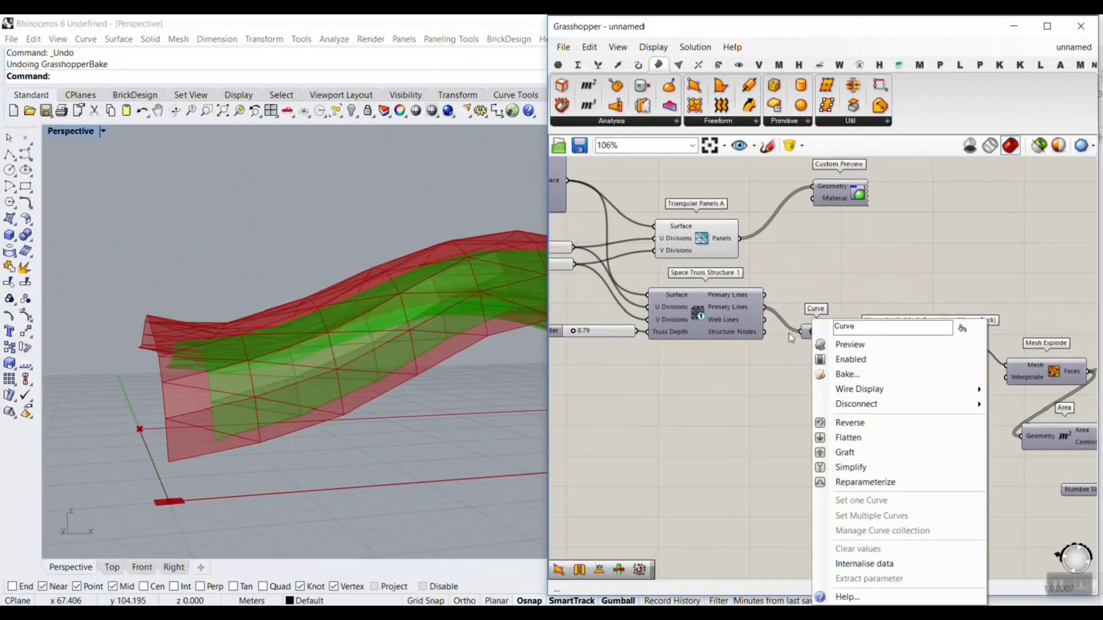
pyautogui.click(769, 356)
pyautogui.click(557, 64)
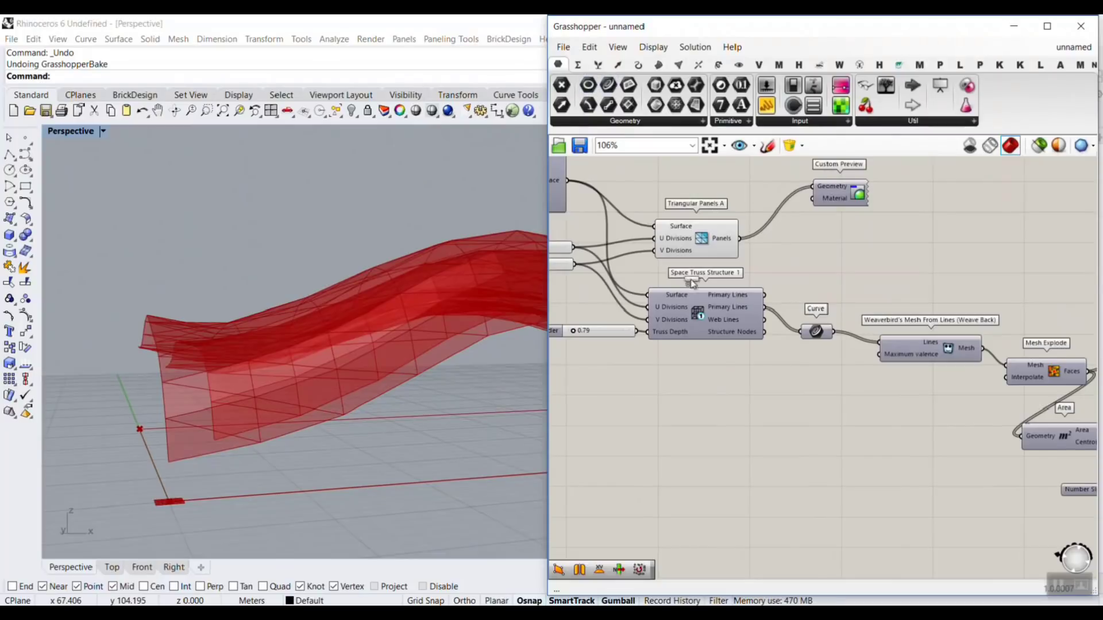
pyautogui.scroll(3, 798, 389)
pyautogui.click(810, 367)
pyautogui.moveTo(782, 354); pyautogui.dragTo(785, 367)
pyautogui.moveTo(810, 368); pyautogui.dragTo(820, 379)
pyautogui.scroll(-5, 216, 371)
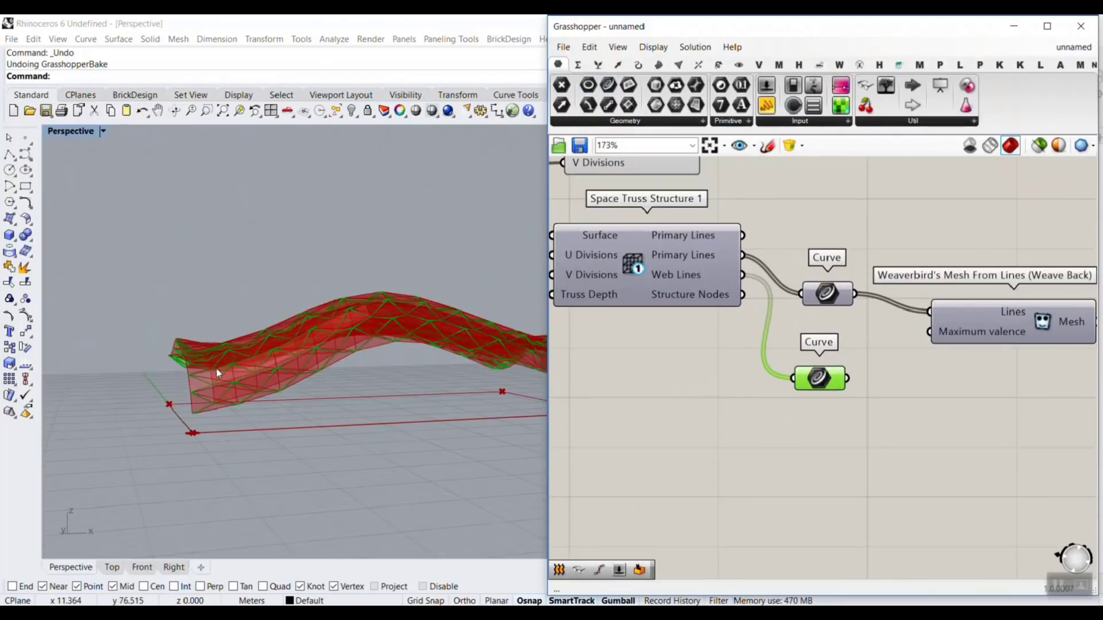
# Step: Turn off the preview of the Triangular Panels A component
pyautogui.moveTo(217, 371)
pyautogui.mouseDown(button='right')
pyautogui.moveTo(367, 352)
pyautogui.moveTo(416, 304)
pyautogui.moveTo(320, 402)
pyautogui.moveTo(234, 418)
pyautogui.moveTo(206, 379)
pyautogui.mouseUp(button='right')
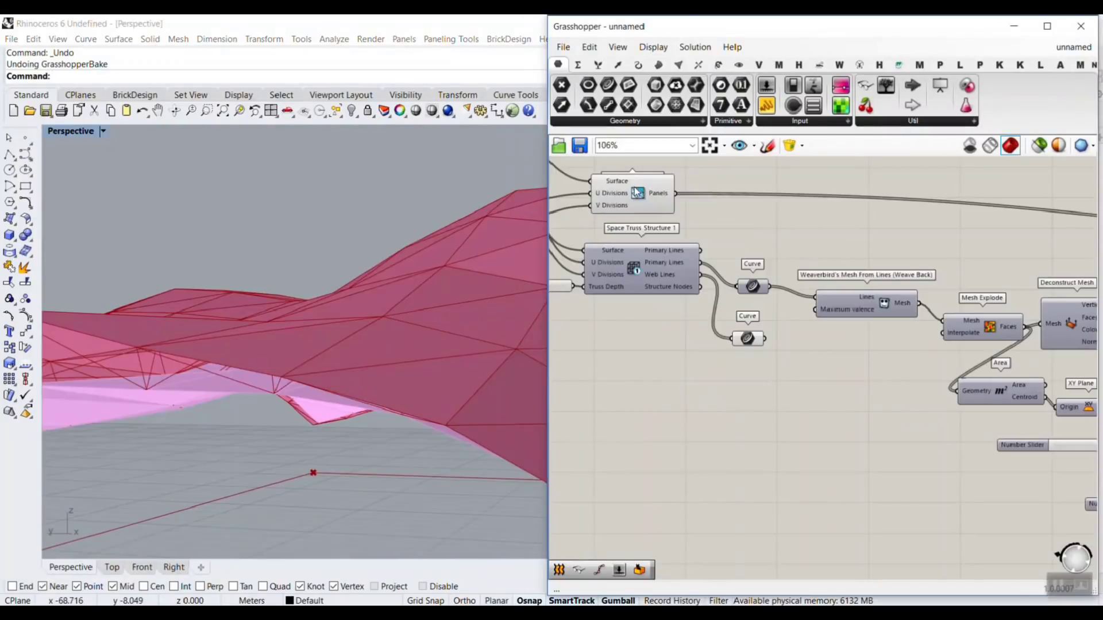
pyautogui.rightClick(635, 188)
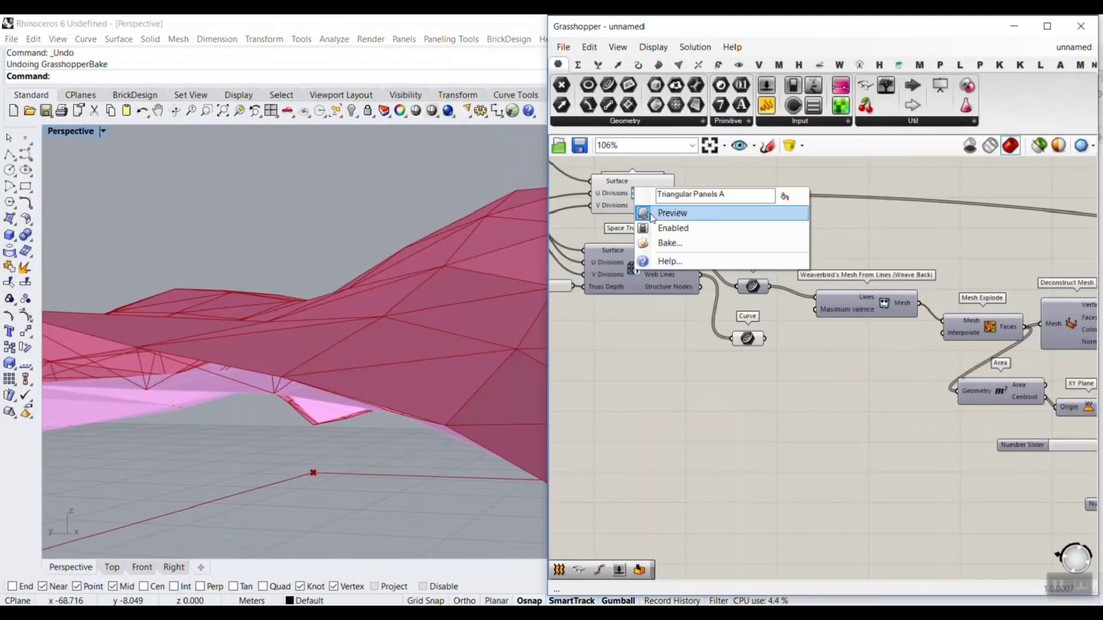
pyautogui.click(666, 223)
# Step: Set the base Rectangle's X Size to 33.66 and Y Size to 29.34
pyautogui.moveTo(489, 312); pyautogui.dragTo(320, 374, button='right')
pyautogui.scroll(-4, 370, 309)
pyautogui.moveTo(767, 325); pyautogui.dragTo(884, 346, button='right')
pyautogui.scroll(-10, 913, 353)
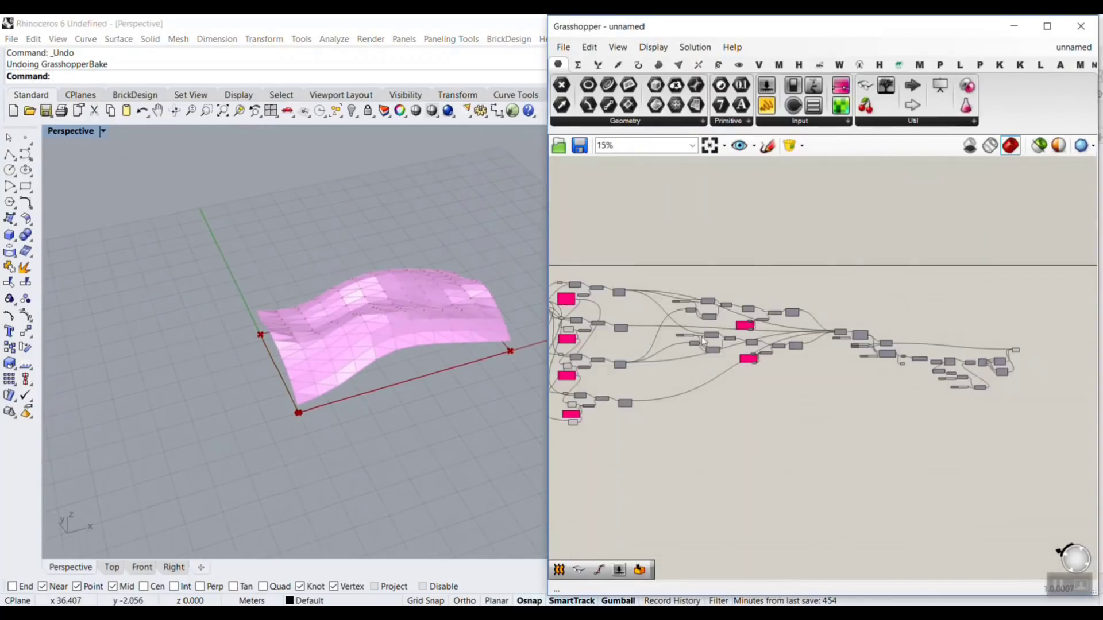
pyautogui.moveTo(649, 305); pyautogui.dragTo(896, 299, button='right')
pyautogui.scroll(9, 750, 290)
pyautogui.scroll(6, 649, 265)
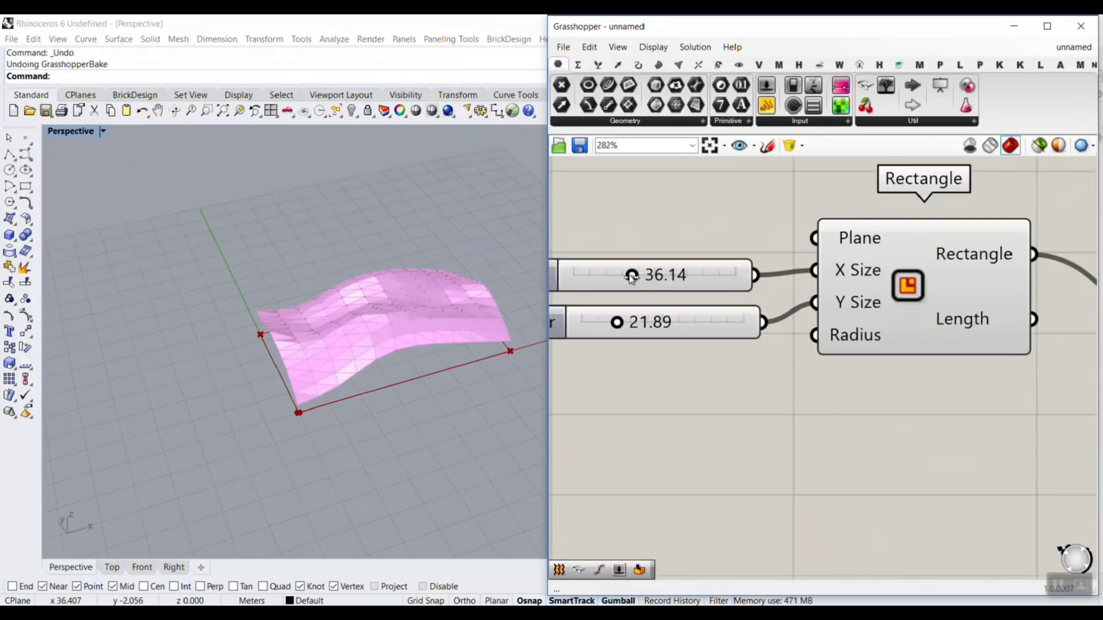
pyautogui.moveTo(631, 276)
pyautogui.mouseDown()
pyautogui.moveTo(660, 274)
pyautogui.moveTo(628, 275)
pyautogui.mouseUp()
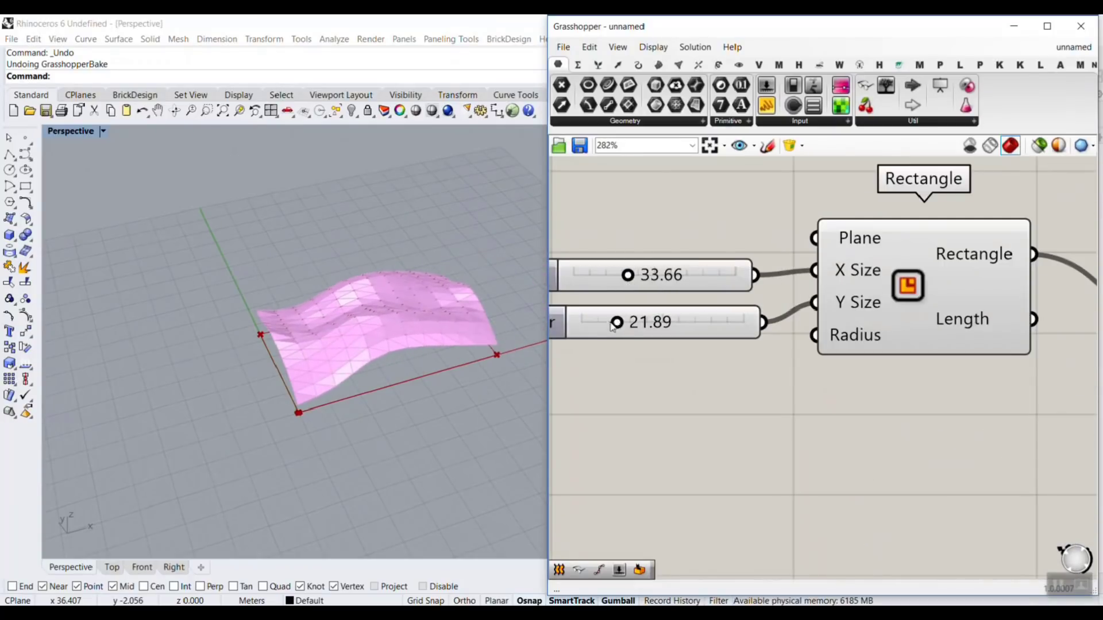
pyautogui.moveTo(621, 323); pyautogui.dragTo(629, 323)
# Step: Examine the resized canopy and follow the graph from the Rectangle through the Gene Pools to the U and V Divisions sliders
pyautogui.moveTo(371, 330); pyautogui.dragTo(418, 396, button='right')
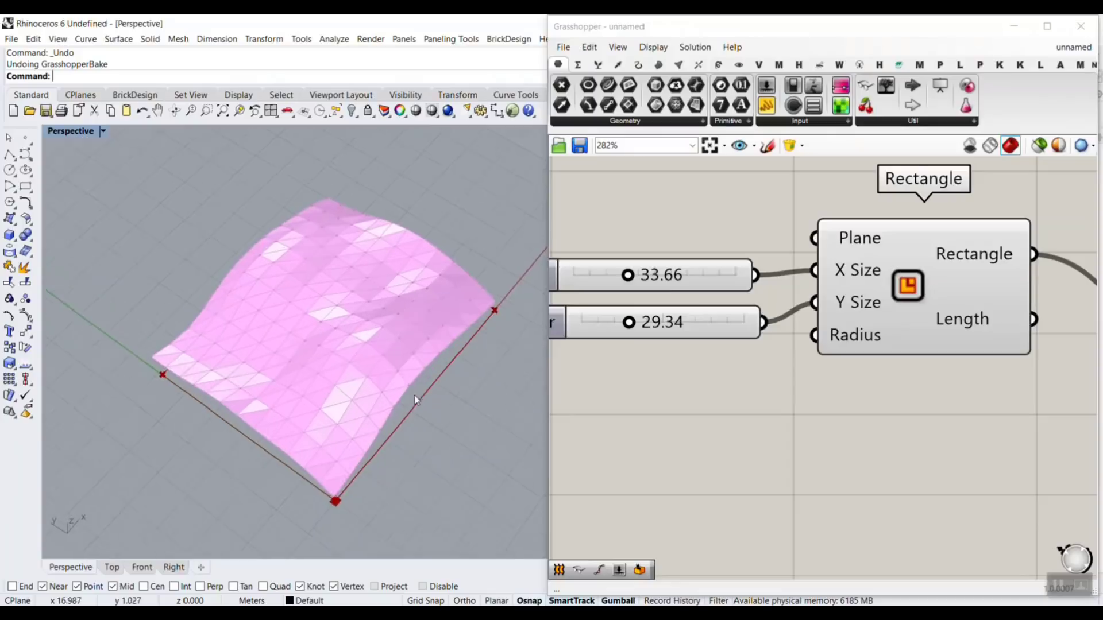
pyautogui.scroll(2, 418, 394)
pyautogui.moveTo(888, 347); pyautogui.dragTo(602, 259, button='right')
pyautogui.scroll(-5, 602, 258)
pyautogui.moveTo(881, 314); pyautogui.dragTo(714, 267, button='right')
pyautogui.scroll(-3, 713, 267)
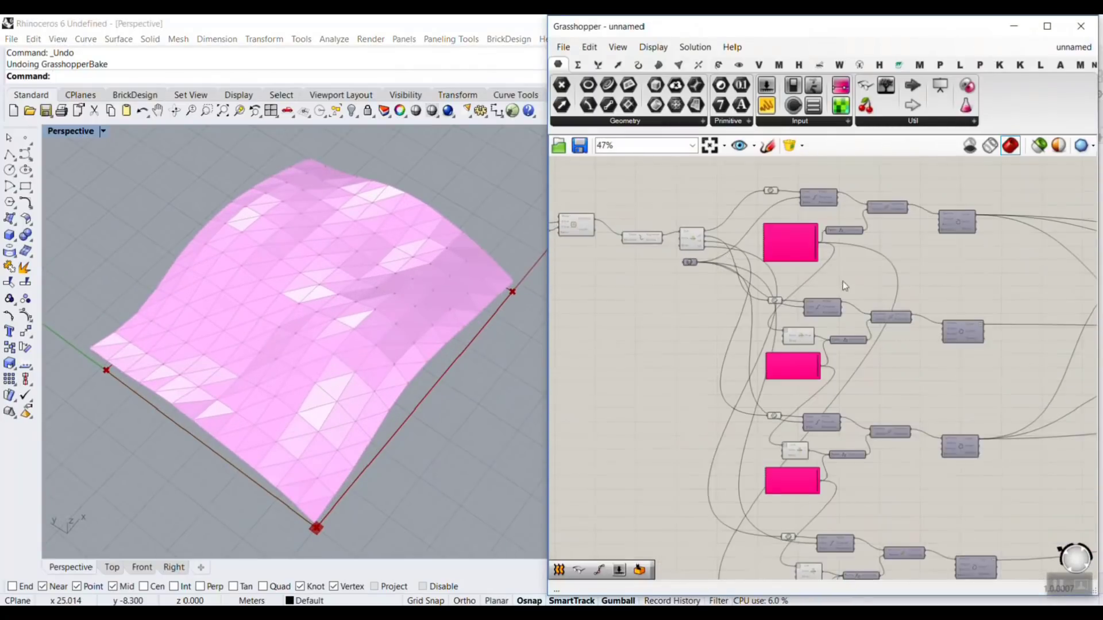
pyautogui.moveTo(870, 282); pyautogui.dragTo(782, 267, button='right')
pyautogui.moveTo(1027, 270); pyautogui.dragTo(626, 268, button='right')
pyautogui.scroll(4, 945, 273)
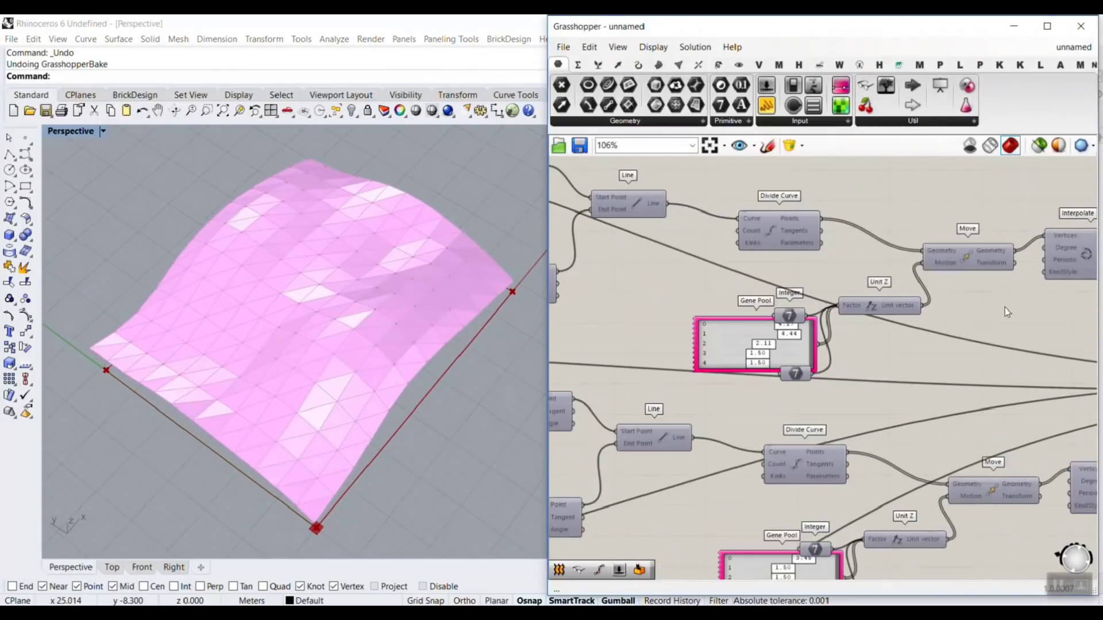
pyautogui.moveTo(1007, 310); pyautogui.dragTo(785, 249, button='right')
pyautogui.scroll(-4, 783, 249)
pyautogui.moveTo(972, 306); pyautogui.dragTo(800, 290, button='right')
pyautogui.scroll(7, 799, 290)
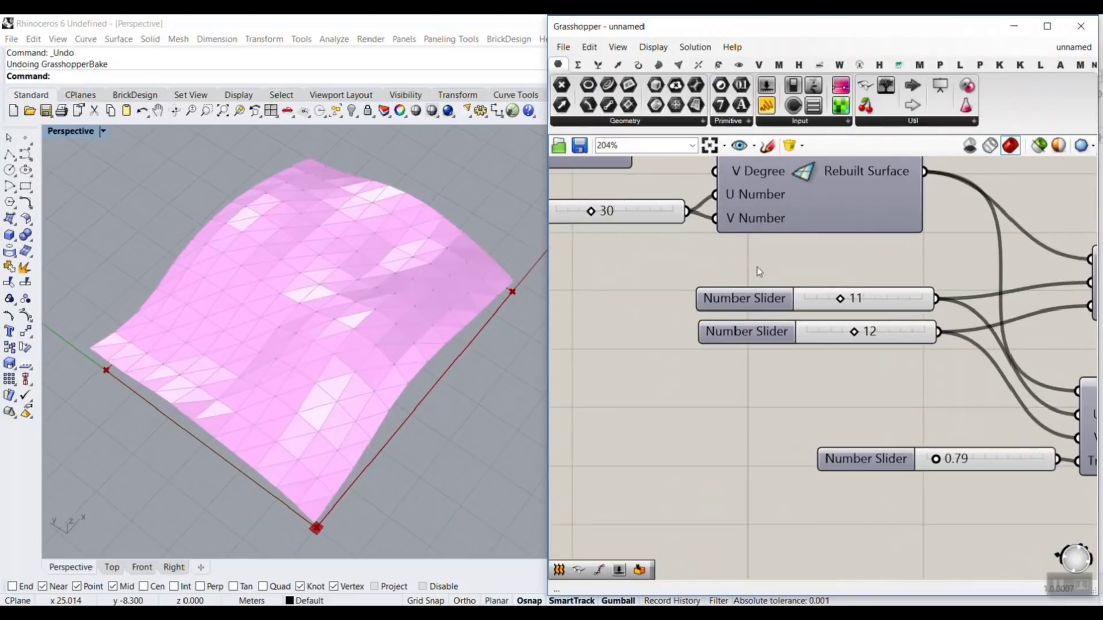
pyautogui.moveTo(839, 299); pyautogui.dragTo(856, 337)
pyautogui.moveTo(367, 350)
pyautogui.mouseDown(button='right')
pyautogui.moveTo(424, 265)
pyautogui.moveTo(370, 339)
pyautogui.mouseUp(button='right')
pyautogui.scroll(-5, 953, 316)
pyautogui.scroll(3, 821, 296)
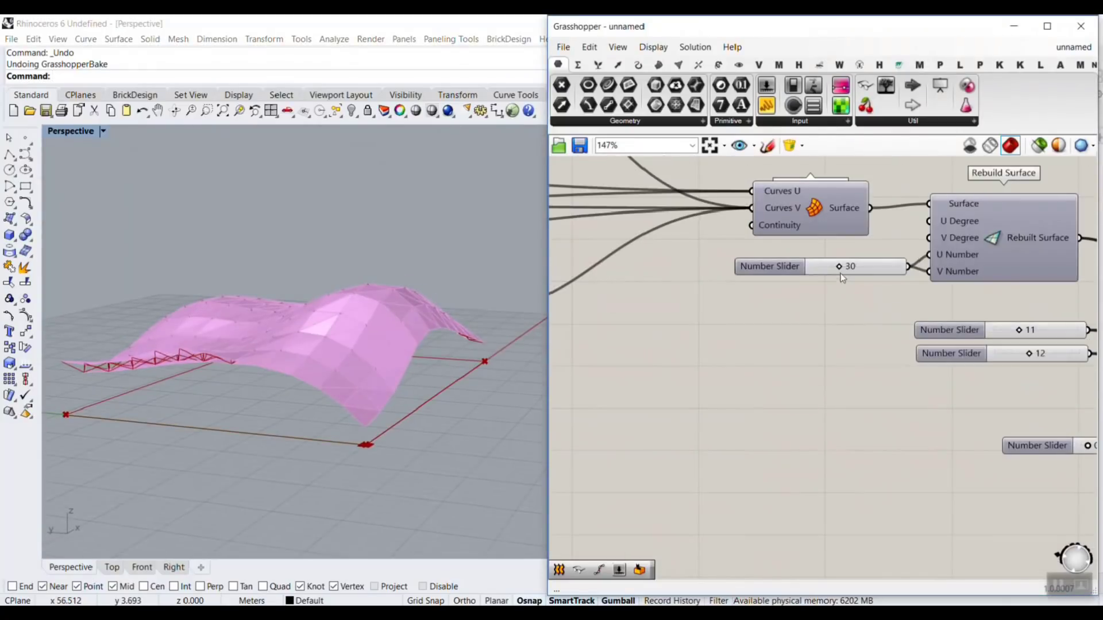
# Step: Set the Truss Depth of Space Truss Structure 1 to 1.37
pyautogui.moveTo(866, 293); pyautogui.dragTo(832, 296, button='right')
pyautogui.scroll(-3, 930, 329)
pyautogui.scroll(5, 821, 387)
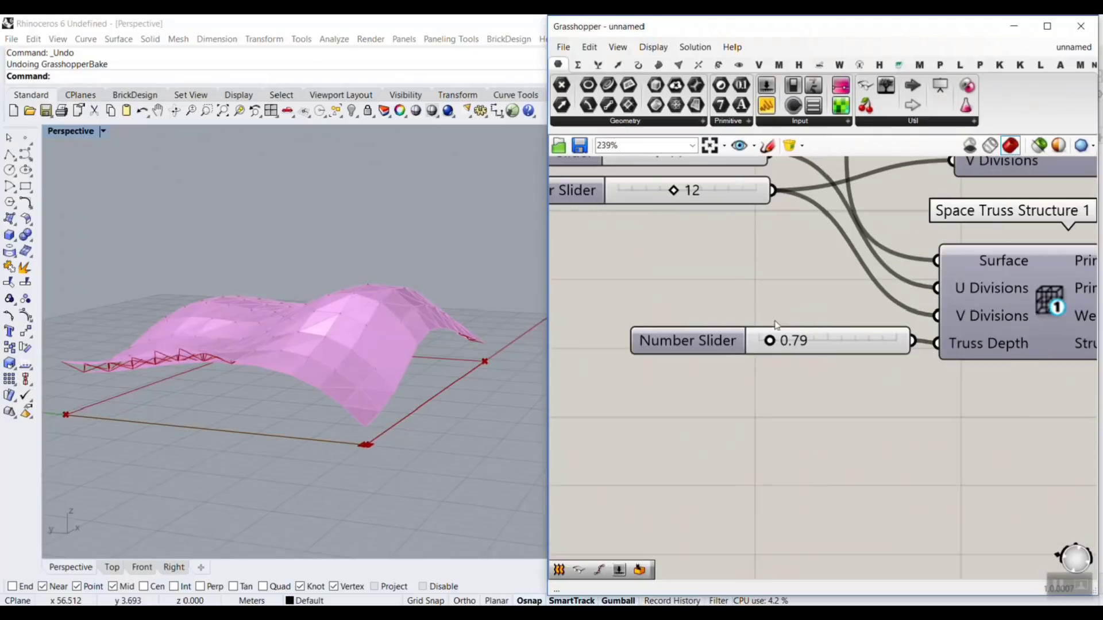
pyautogui.moveTo(771, 343)
pyautogui.mouseDown()
pyautogui.moveTo(798, 351)
pyautogui.moveTo(780, 354)
pyautogui.mouseUp()
pyautogui.moveTo(413, 270); pyautogui.dragTo(333, 360, button='right')
pyautogui.scroll(-8, 692, 300)
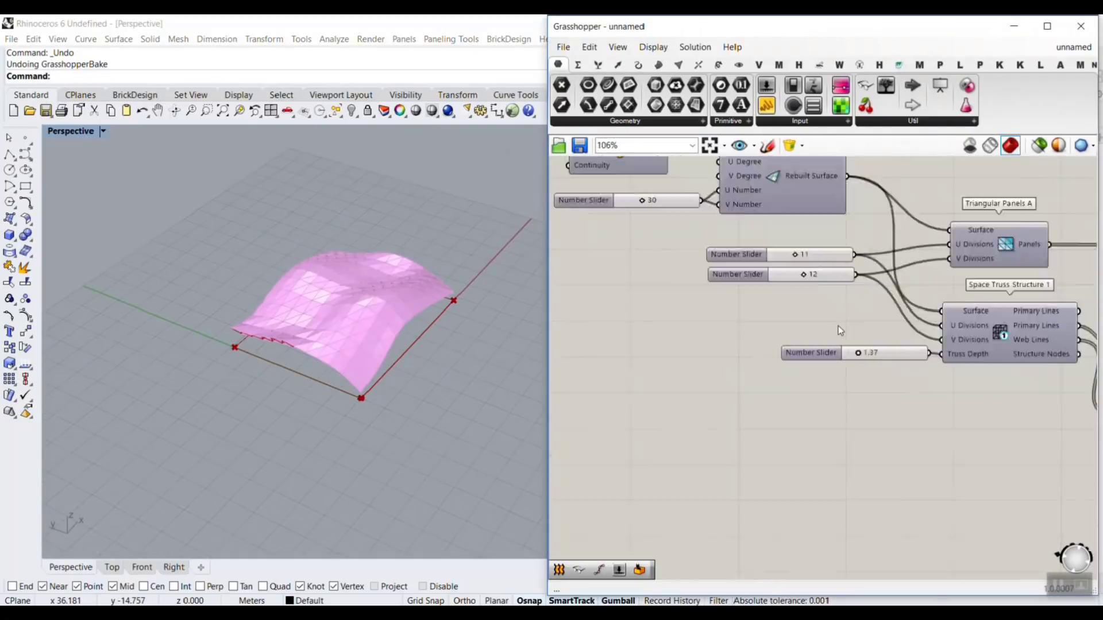
# Step: Reshape the first edge curve by setting values 1, 2 and 3 of its Gene Pool to 6.64, 0.73 and 2.16
pyautogui.moveTo(692, 299); pyautogui.dragTo(977, 269, button='right')
pyautogui.scroll(12, 747, 211)
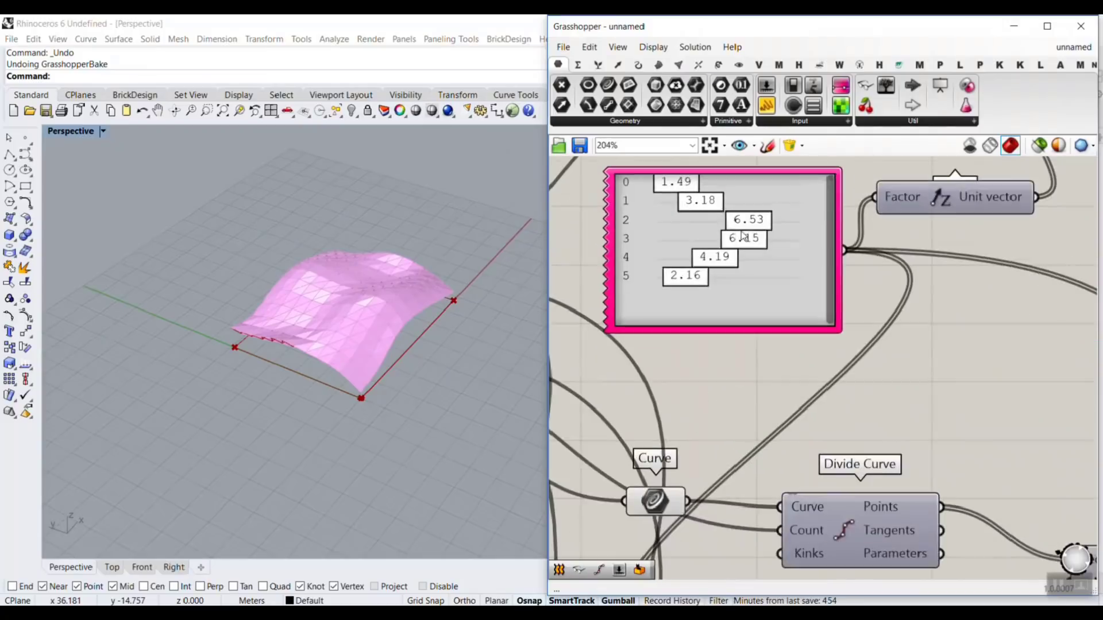
pyautogui.moveTo(706, 206); pyautogui.dragTo(777, 201)
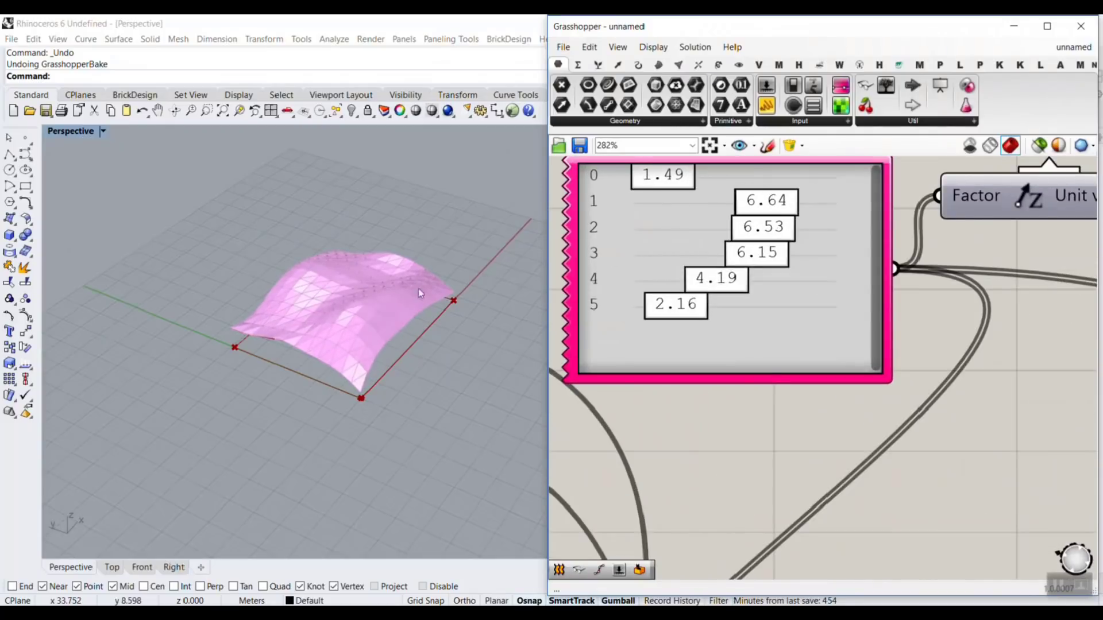
pyautogui.moveTo(418, 288); pyautogui.dragTo(360, 257, button='right')
pyautogui.scroll(4, 360, 253)
pyautogui.moveTo(756, 224); pyautogui.dragTo(643, 225)
pyautogui.moveTo(755, 256); pyautogui.dragTo(684, 254)
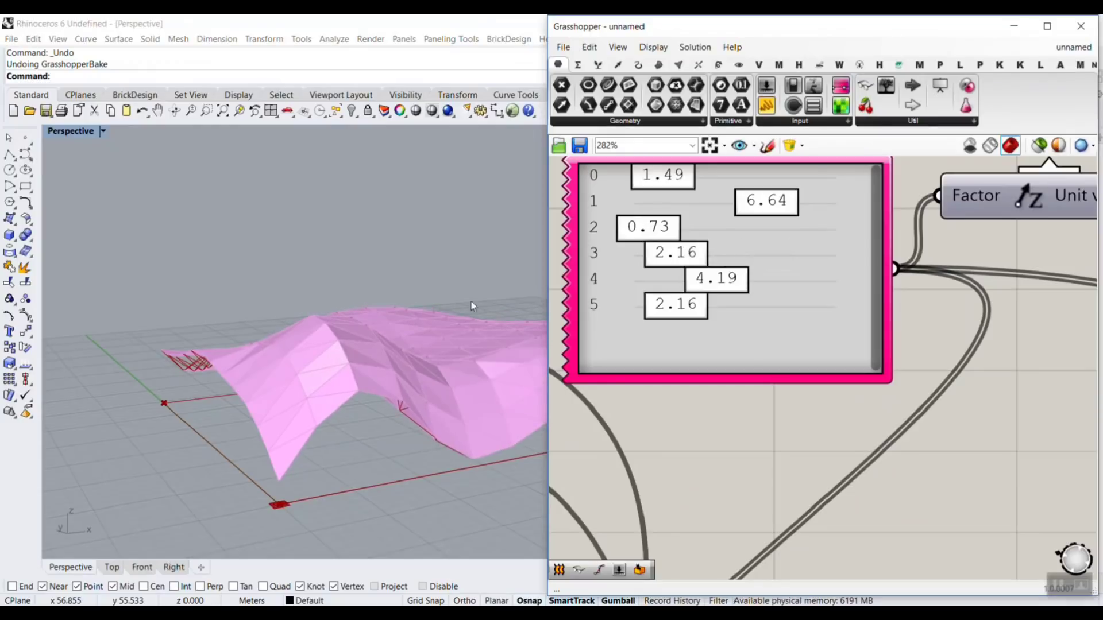
pyautogui.moveTo(470, 301); pyautogui.dragTo(368, 402, button='right')
# Step: Set the parameter of the upper pair of Evaluate Curve components to 0.242
pyautogui.scroll(-8, 739, 290)
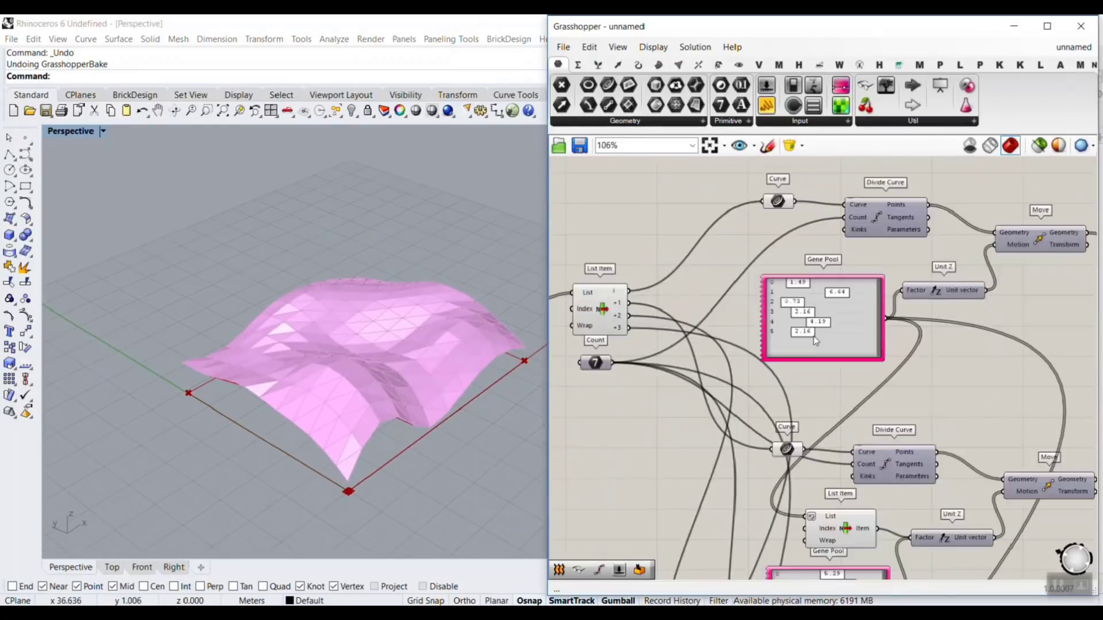
pyautogui.scroll(6, 739, 290)
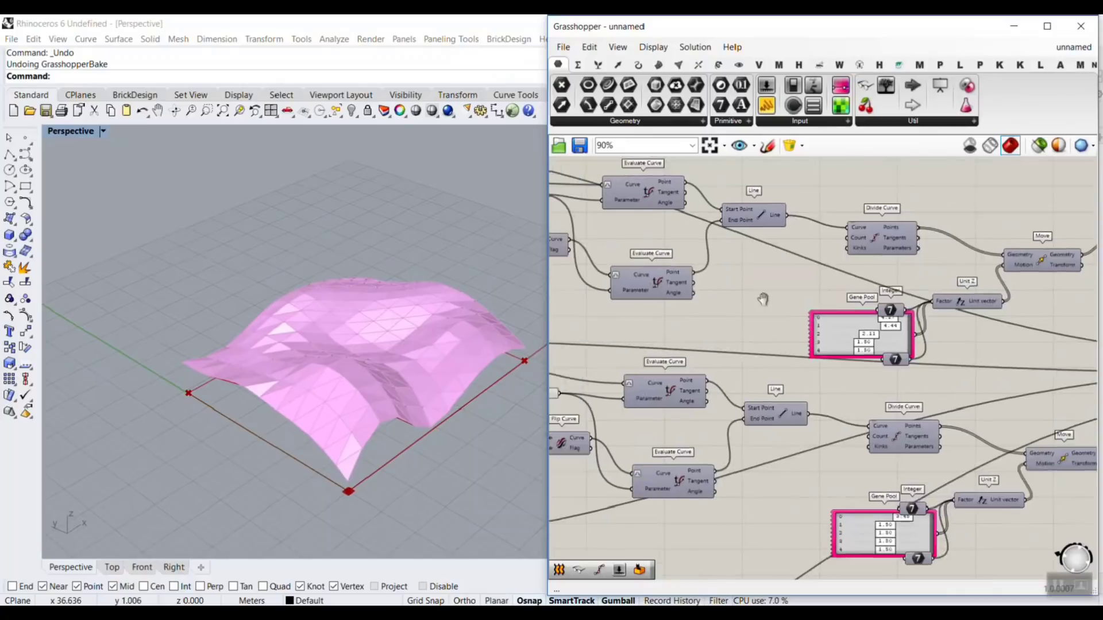
pyautogui.scroll(1, 696, 256)
pyautogui.moveTo(643, 228); pyautogui.dragTo(635, 228)
pyautogui.moveTo(892, 234); pyautogui.dragTo(724, 238, button='right')
pyautogui.scroll(-2, 724, 238)
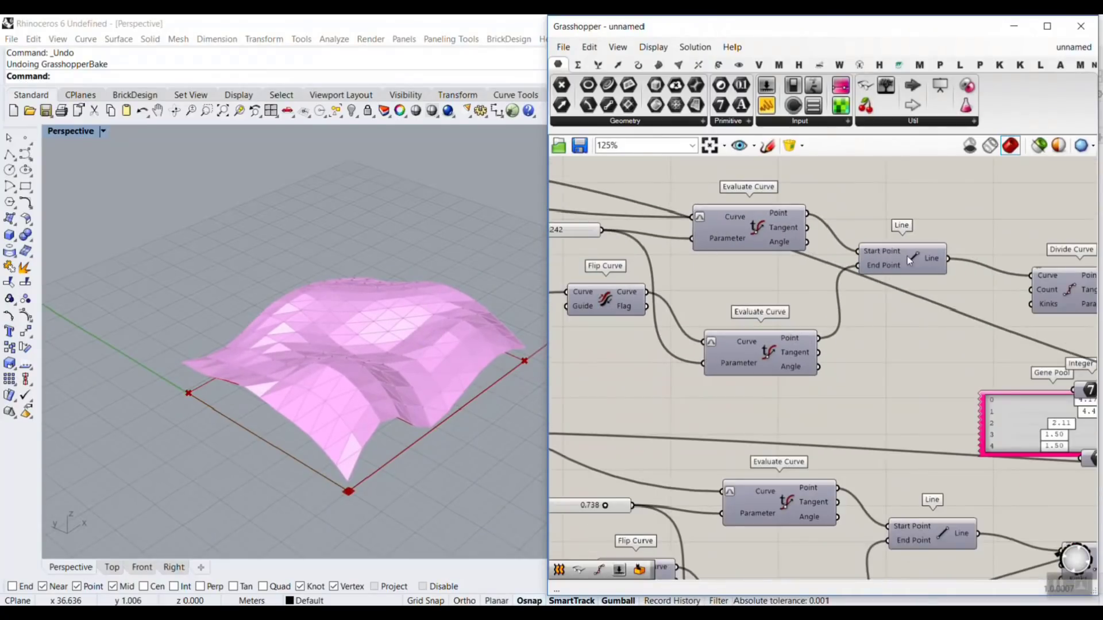
# Step: Preview the Line between the upper Evaluate Curve points, look at it beneath the canopy, and hide its preview again
pyautogui.rightClick(907, 256)
pyautogui.click(926, 281)
pyautogui.click(905, 259)
pyautogui.moveTo(366, 351); pyautogui.dragTo(522, 300, button='right')
pyautogui.rightClick(919, 259)
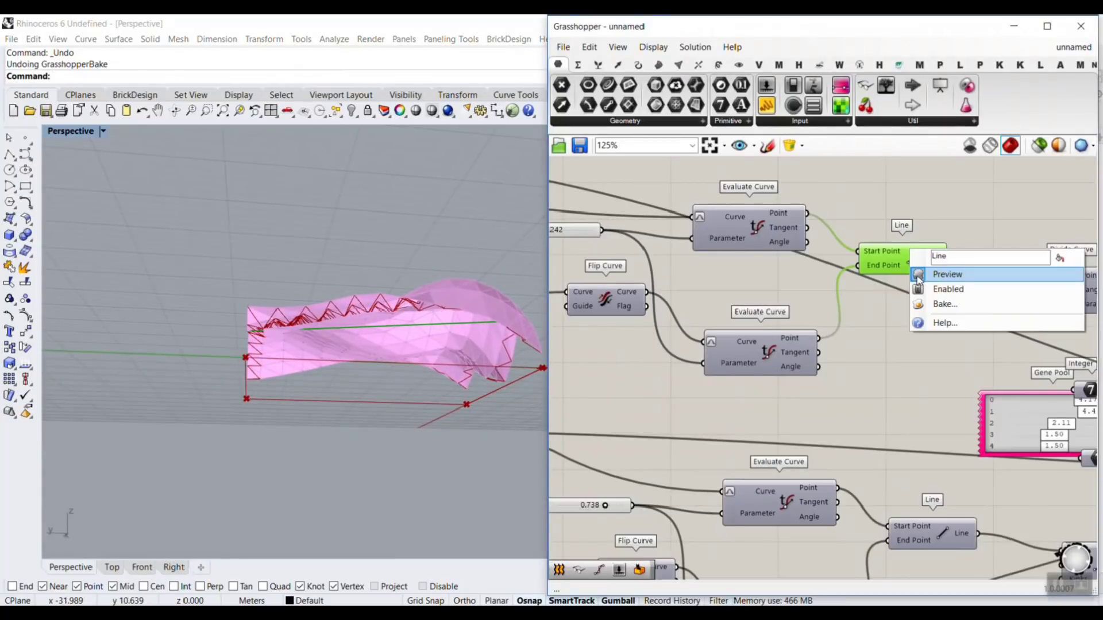
pyautogui.click(921, 283)
# Step: Set values 0 and 1 of the upper intermediate curve's Gene Pool to 2.22 and 0.92
pyautogui.moveTo(1002, 376); pyautogui.dragTo(798, 345, button='right')
pyautogui.scroll(5, 911, 385)
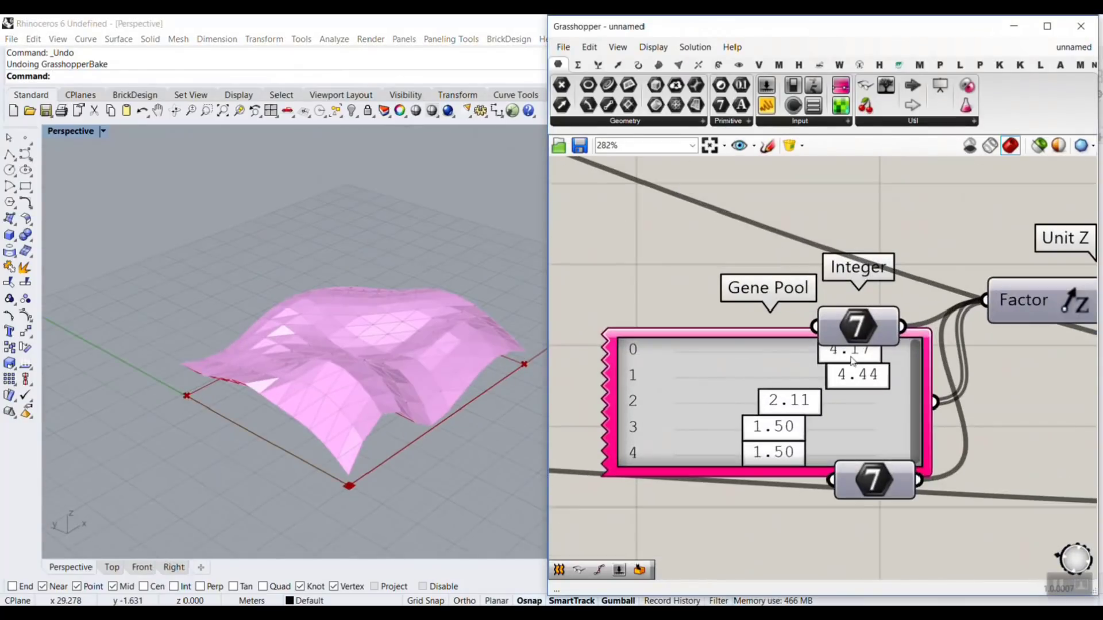
pyautogui.moveTo(855, 350); pyautogui.dragTo(756, 379)
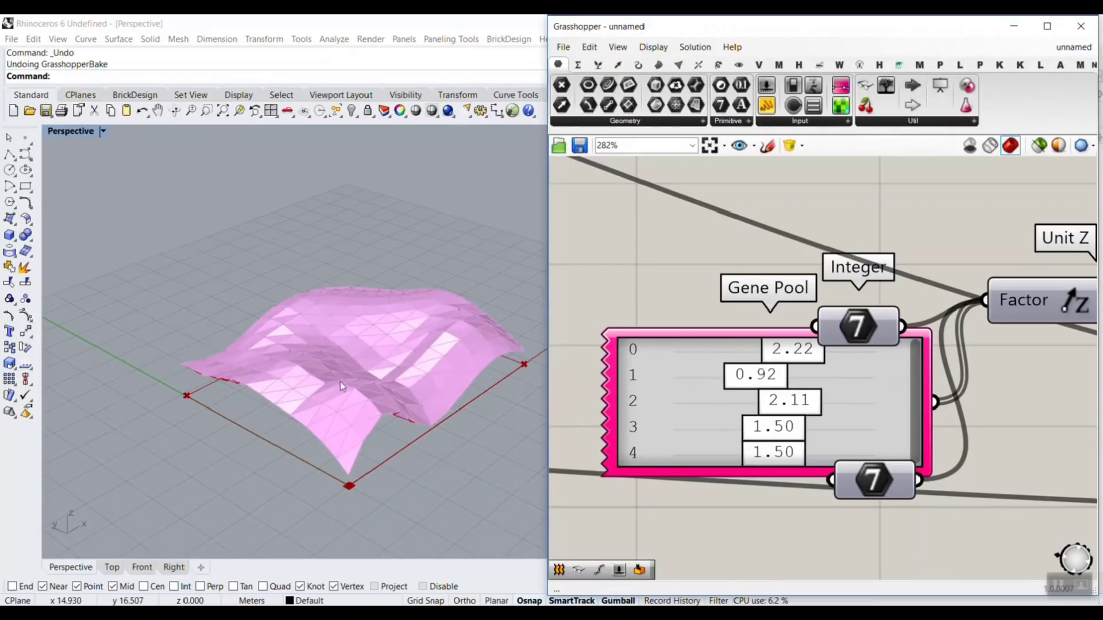
pyautogui.moveTo(340, 381)
pyautogui.mouseDown(button='right')
pyautogui.moveTo(220, 321)
pyautogui.moveTo(347, 367)
pyautogui.mouseUp(button='right')
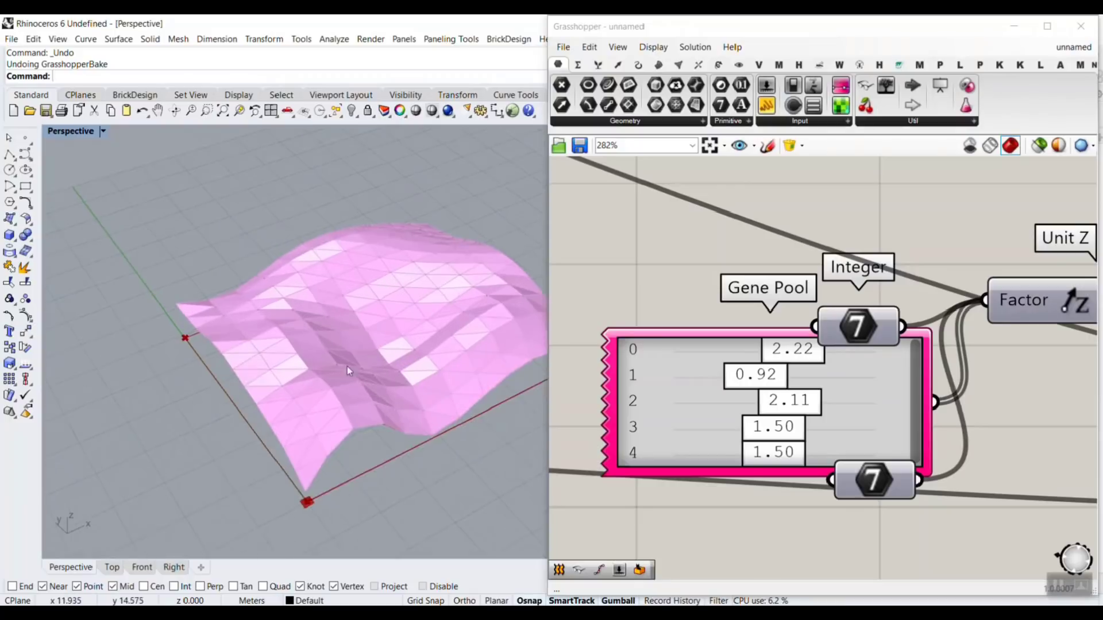
# Step: Inspect the reshaped canopy's triangular panels up close and as a whole, and review the complete Grasshopper graph
pyautogui.scroll(3, 347, 367)
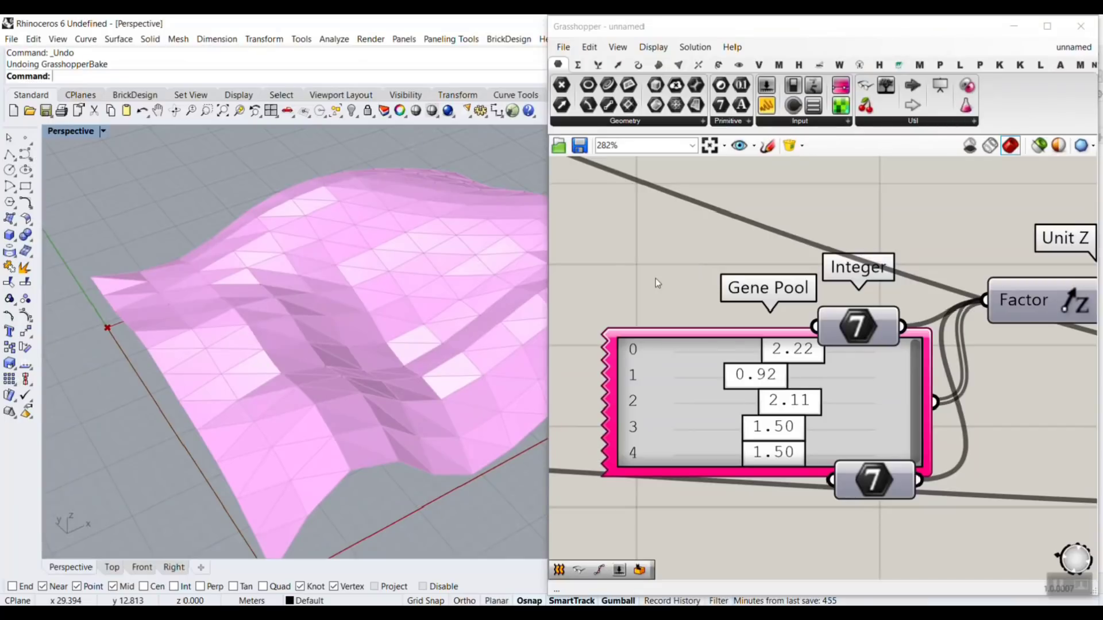
pyautogui.scroll(-5, 374, 292)
pyautogui.keyDown('shift'); pyautogui.moveTo(396, 306); pyautogui.dragTo(350, 307, button='right'); pyautogui.keyUp('shift')
pyautogui.scroll(2, 352, 310)
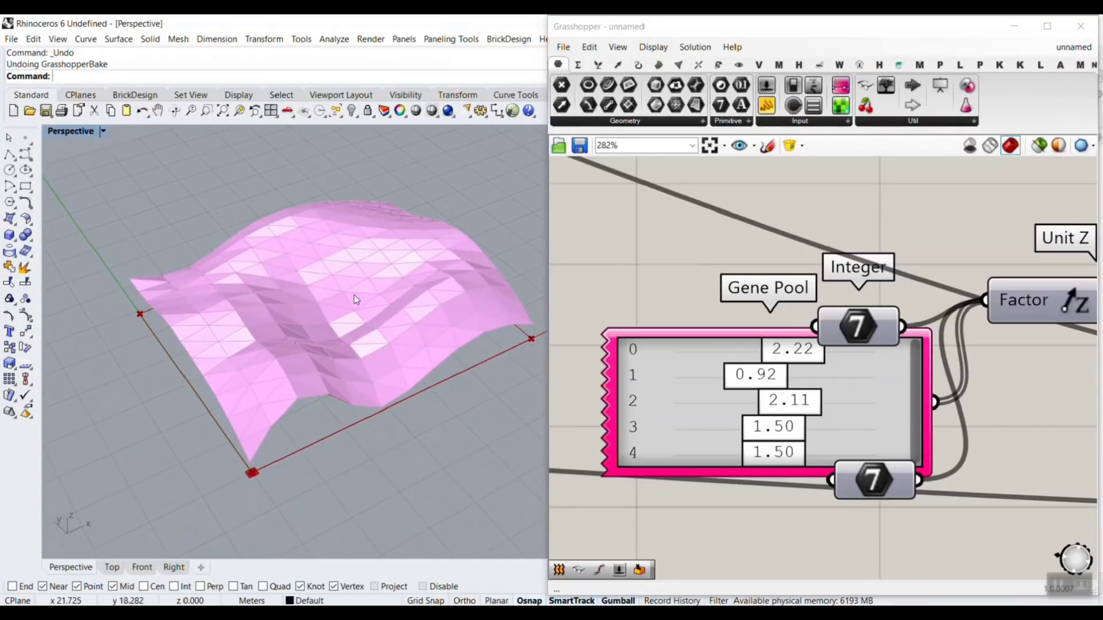
pyautogui.scroll(-5, 720, 291)
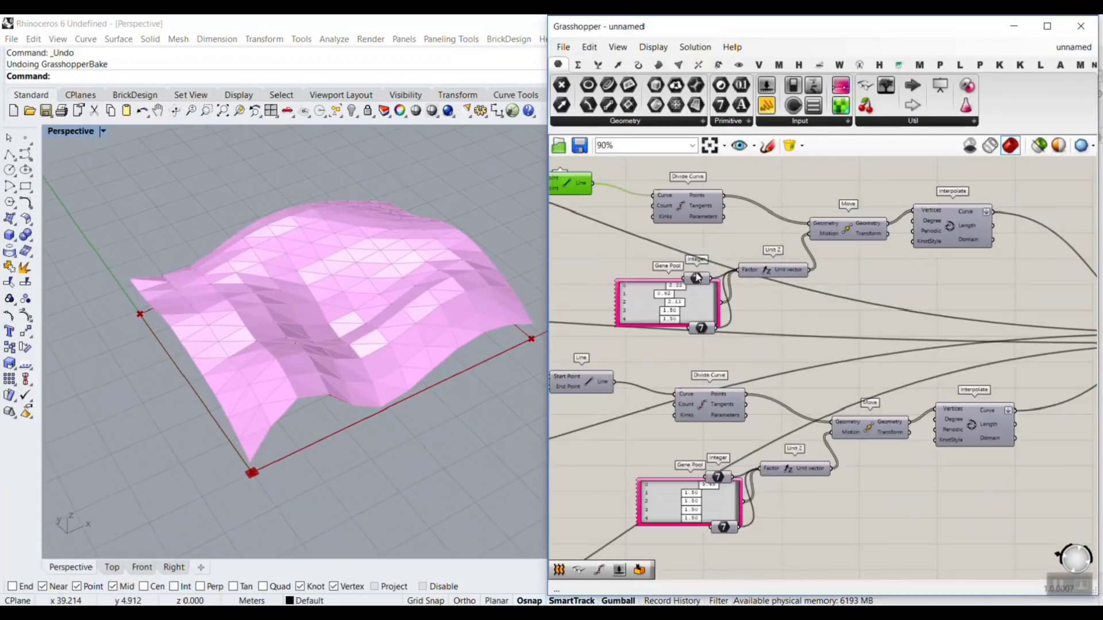
pyautogui.moveTo(721, 292); pyautogui.dragTo(686, 288, button='right')
pyautogui.scroll(-4, 692, 290)
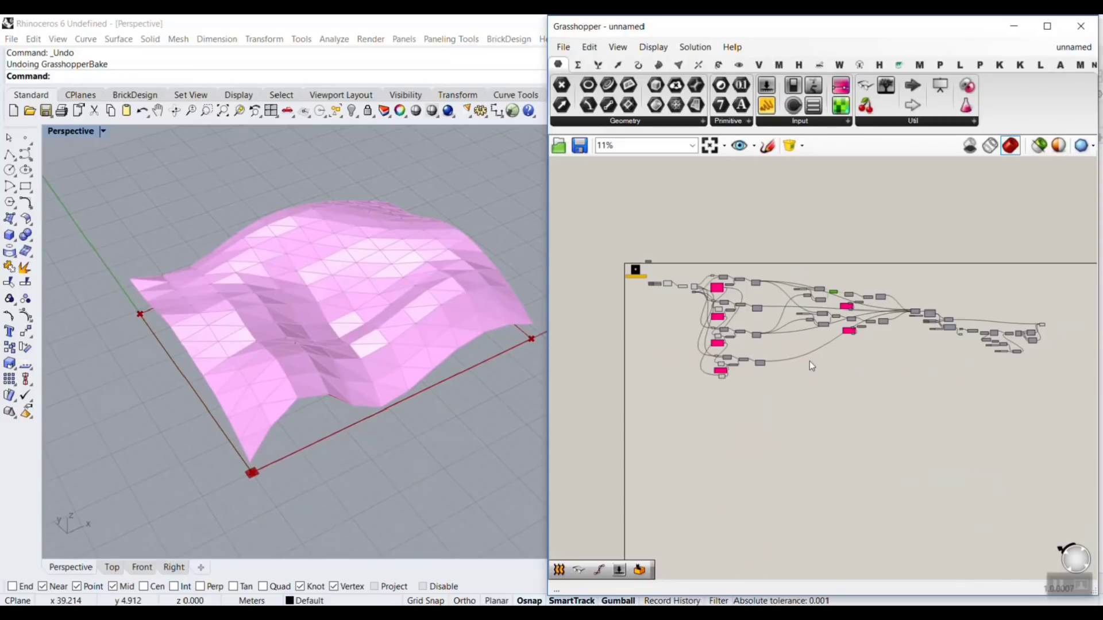
# Step: Review the chain from Mesh Explode to the 4Point Surfaces, and inspect the truss edges and panels from above and at the corner
pyautogui.scroll(5, 804, 345)
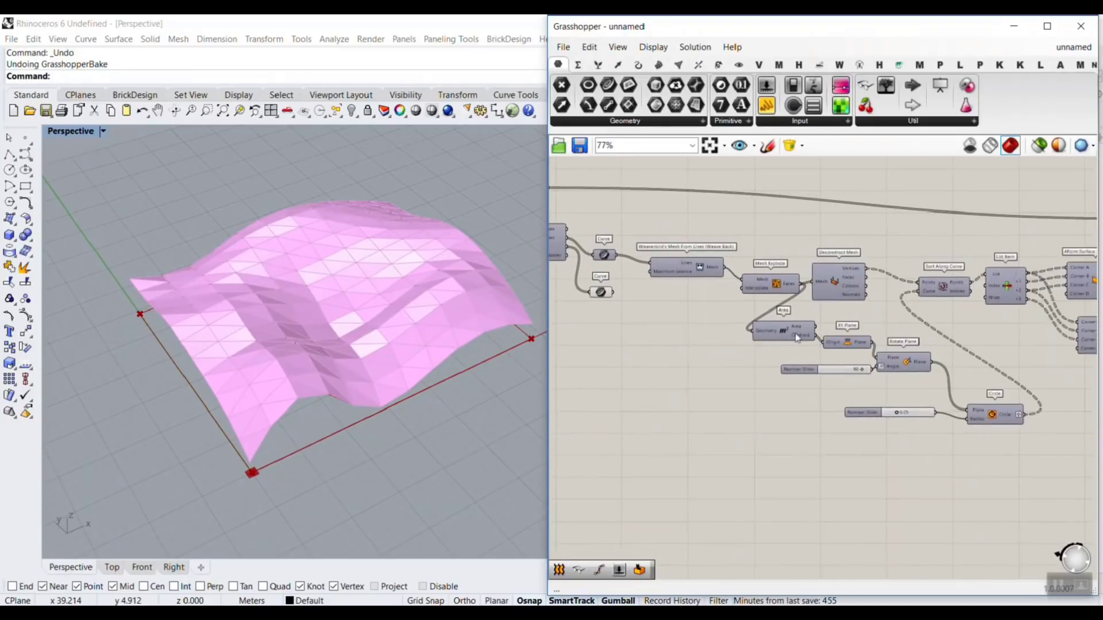
pyautogui.scroll(2, 796, 338)
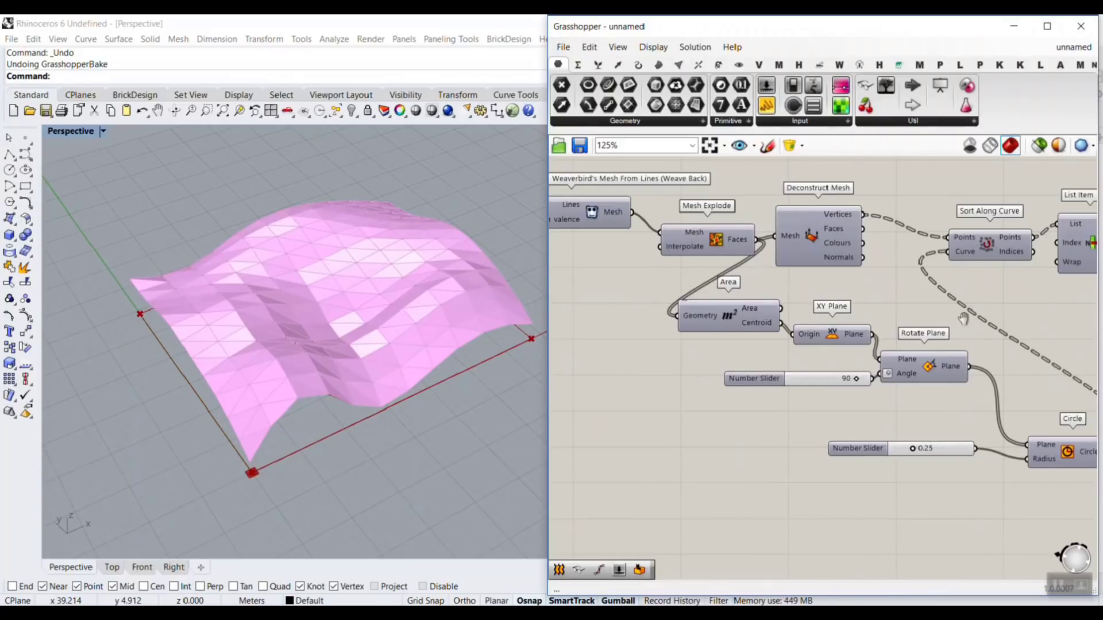
pyautogui.moveTo(963, 319); pyautogui.dragTo(803, 328, button='right')
pyautogui.moveTo(280, 449); pyautogui.dragTo(281, 281, button='right')
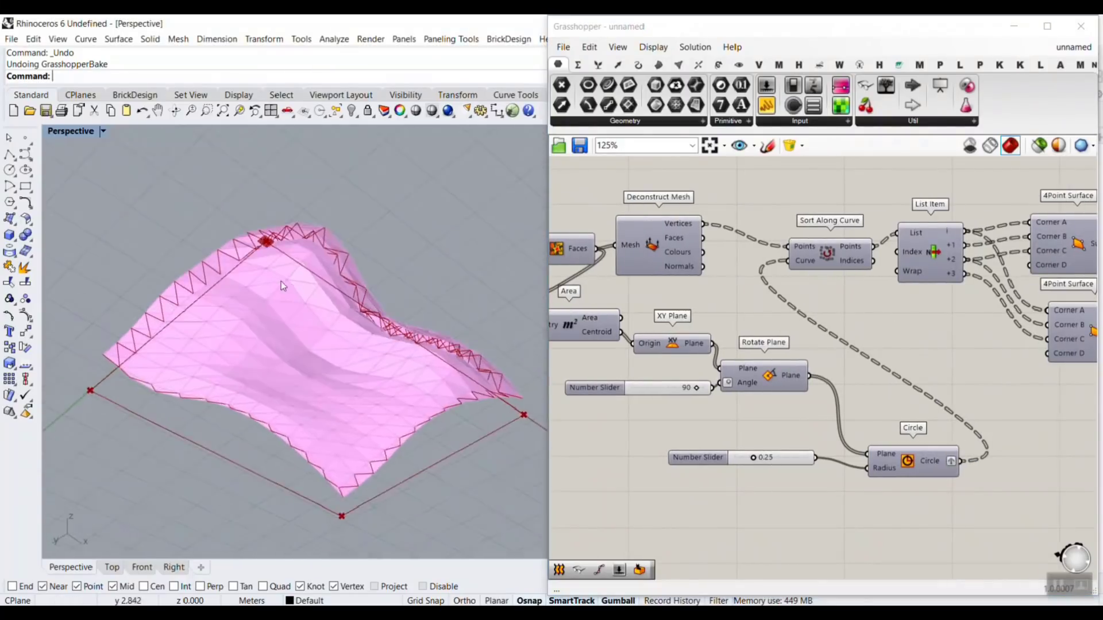
pyautogui.scroll(6, 287, 278)
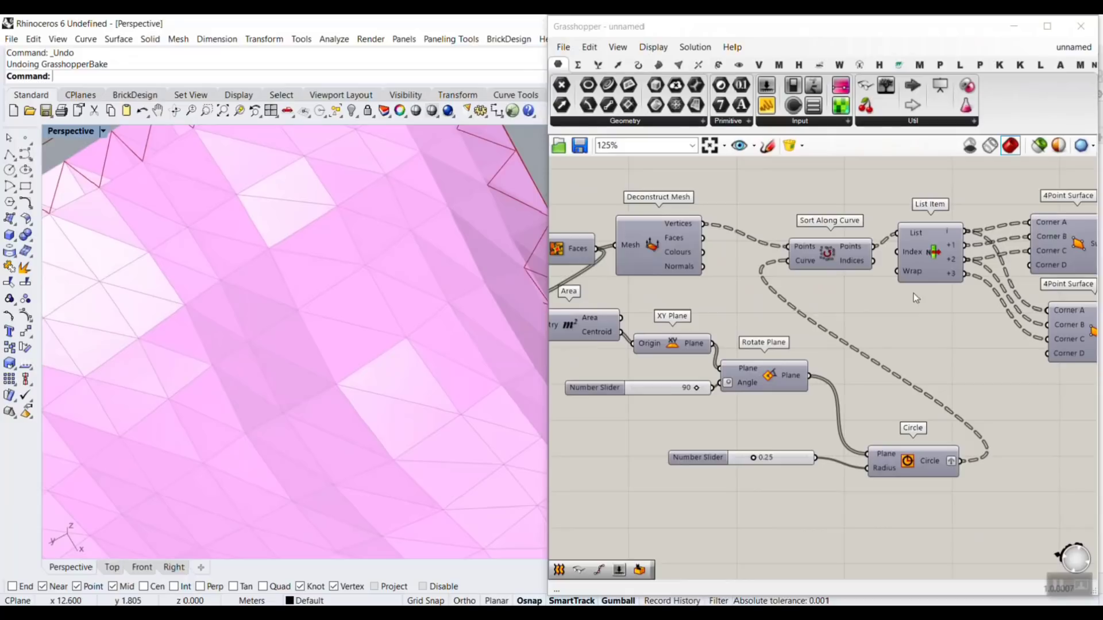
pyautogui.scroll(-8, 333, 288)
pyautogui.moveTo(308, 322); pyautogui.dragTo(313, 421, button='right')
pyautogui.scroll(5, 256, 354)
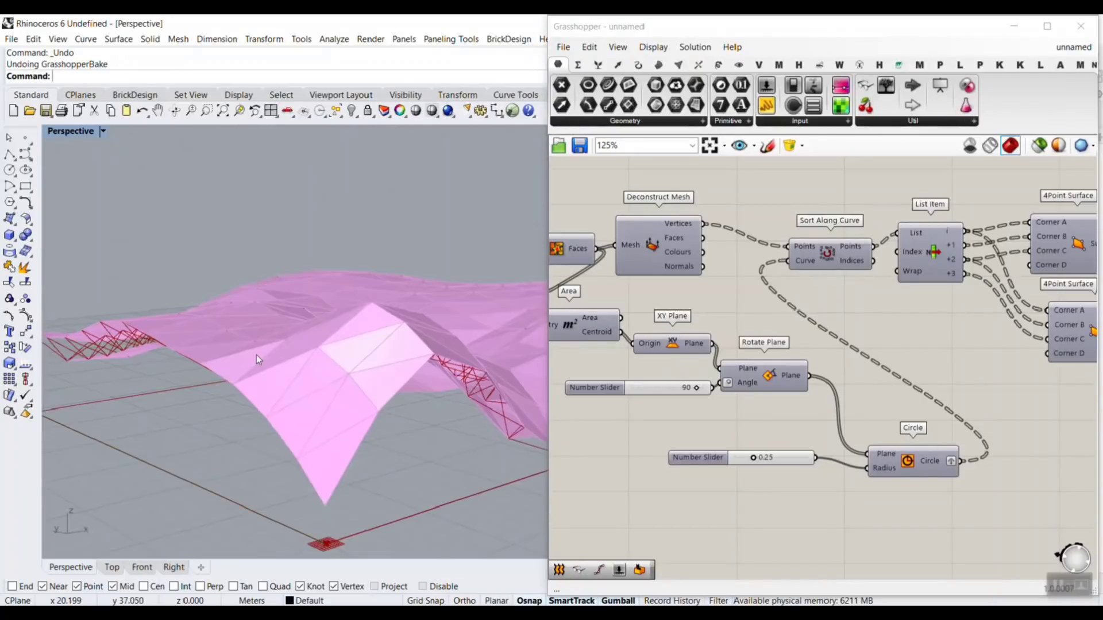